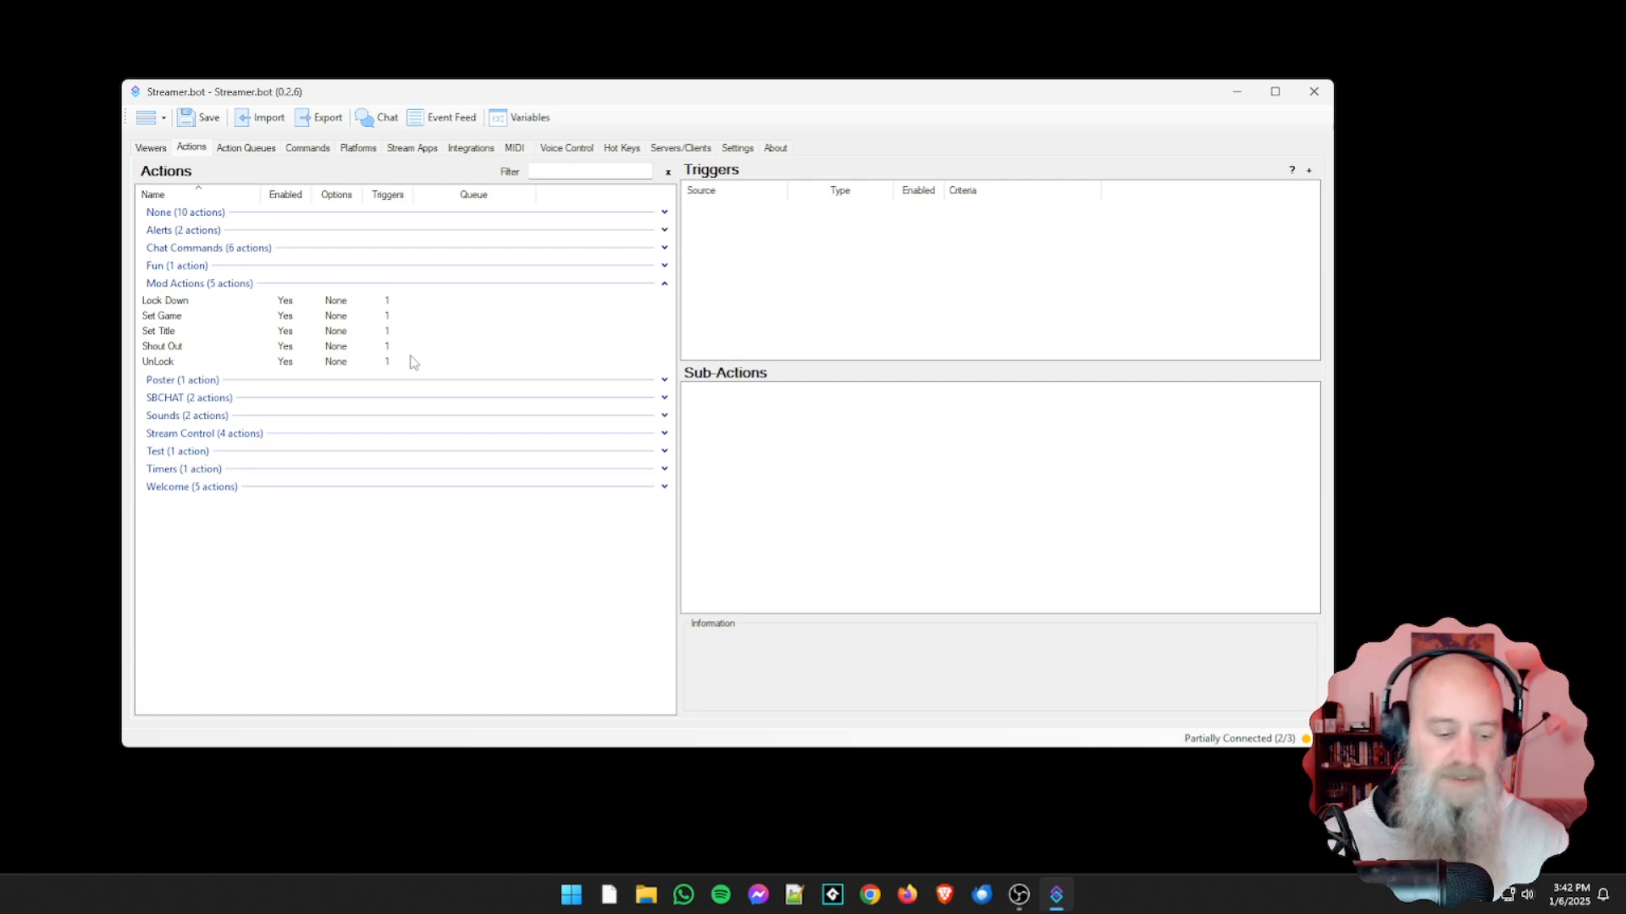
Add a new action named 'Volume Control' to the Mod Actions group with the Default queue.
click(61, 502)
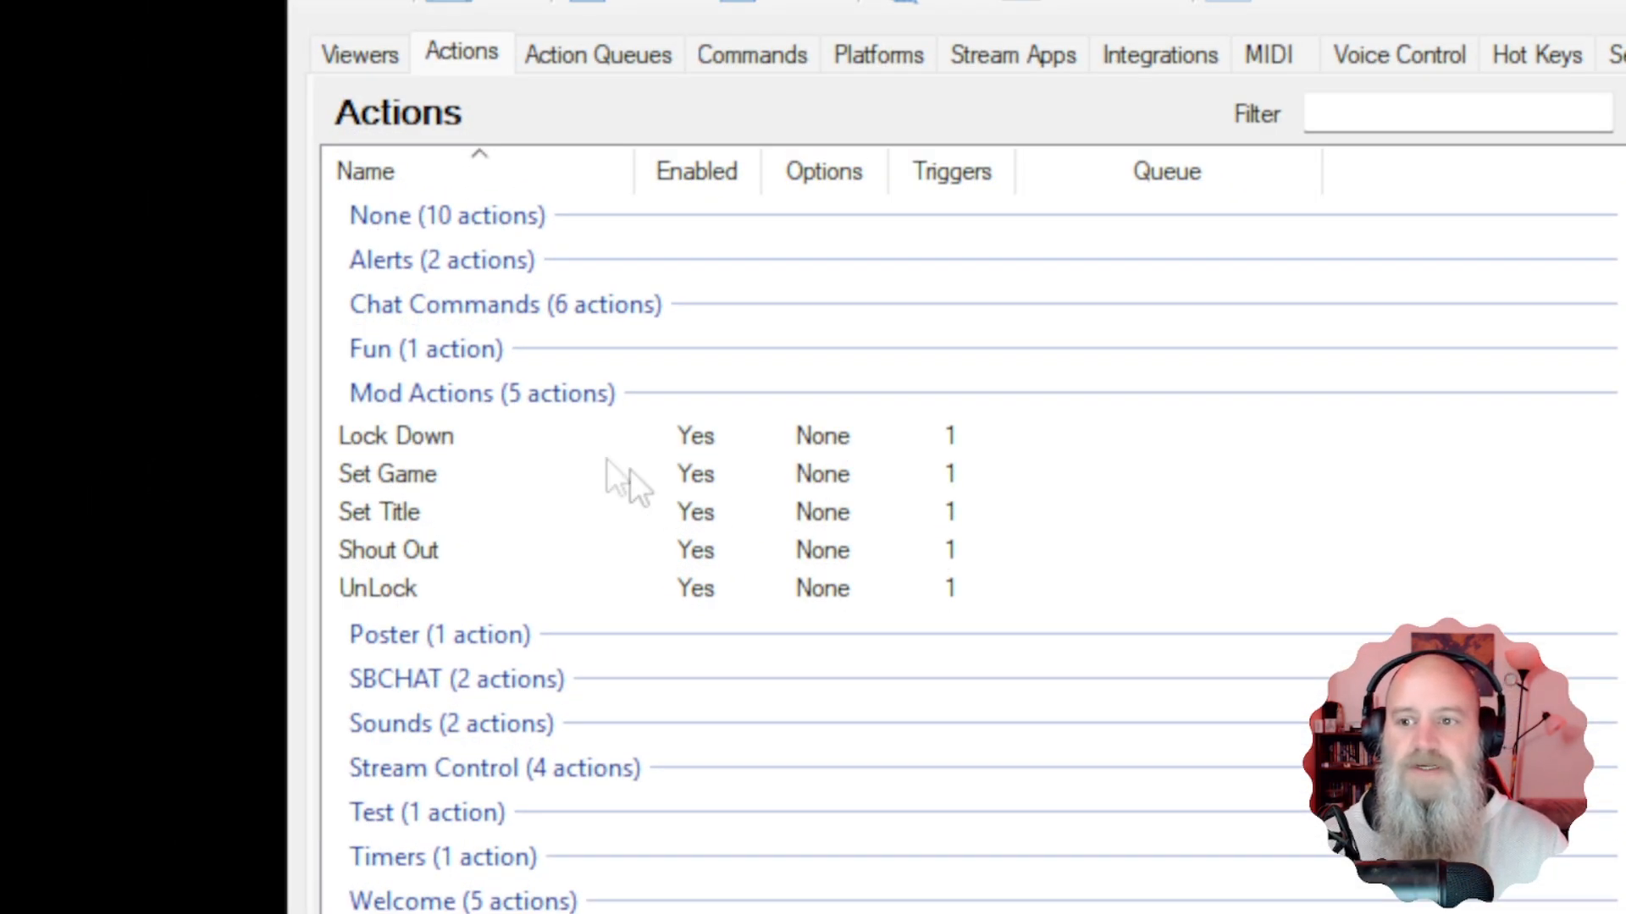
click(474, 449)
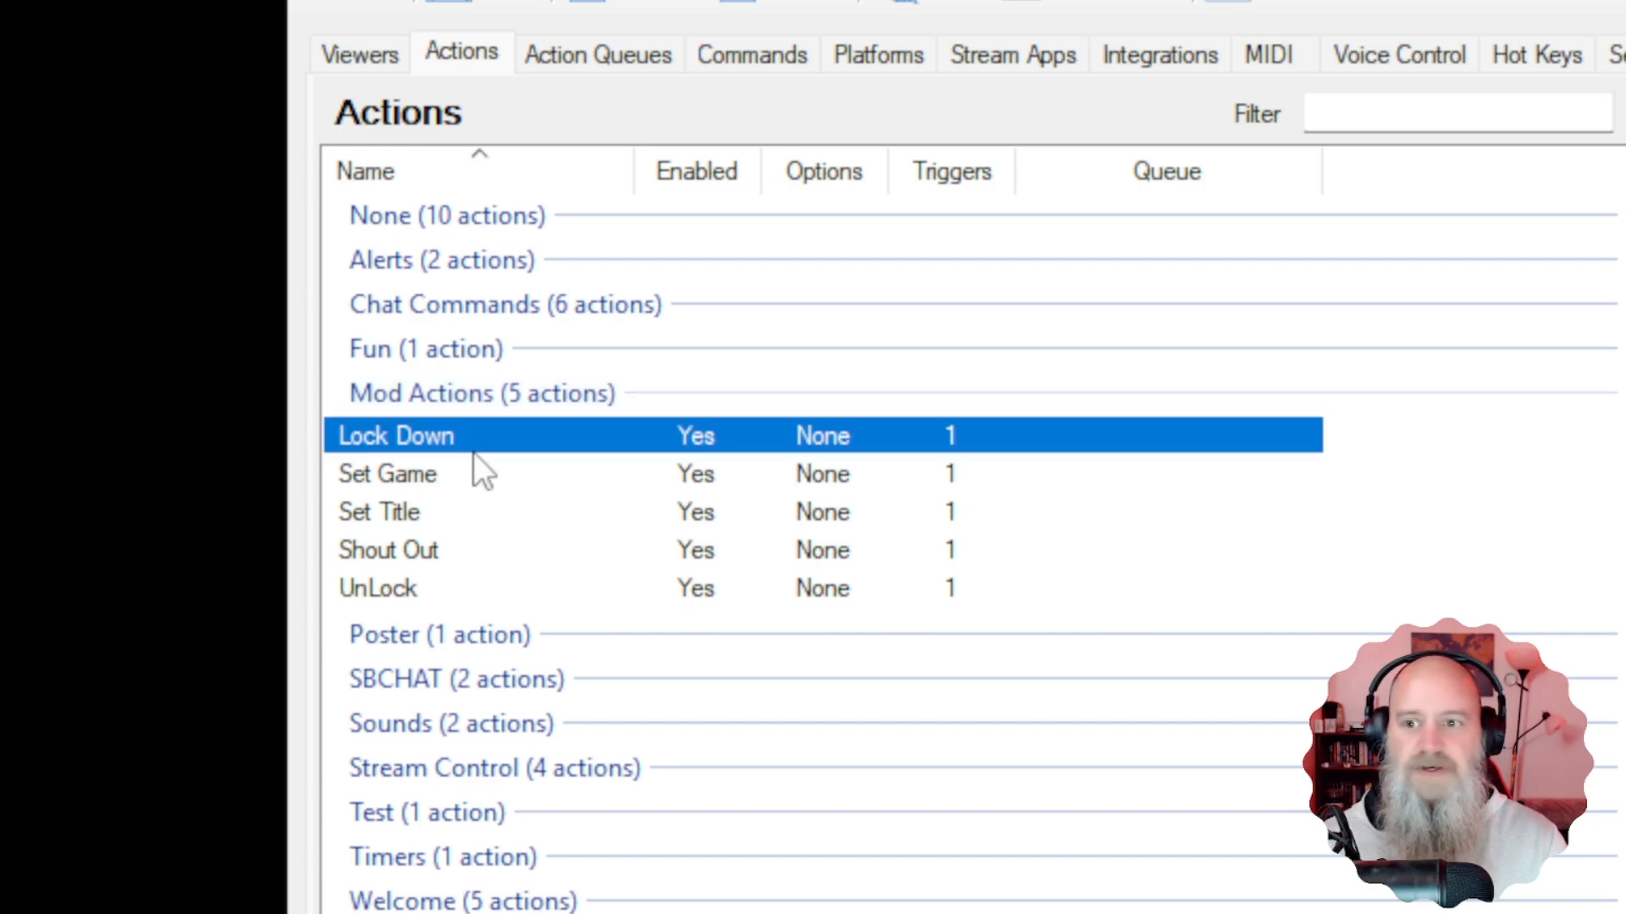
right_click(474, 453)
click(507, 475)
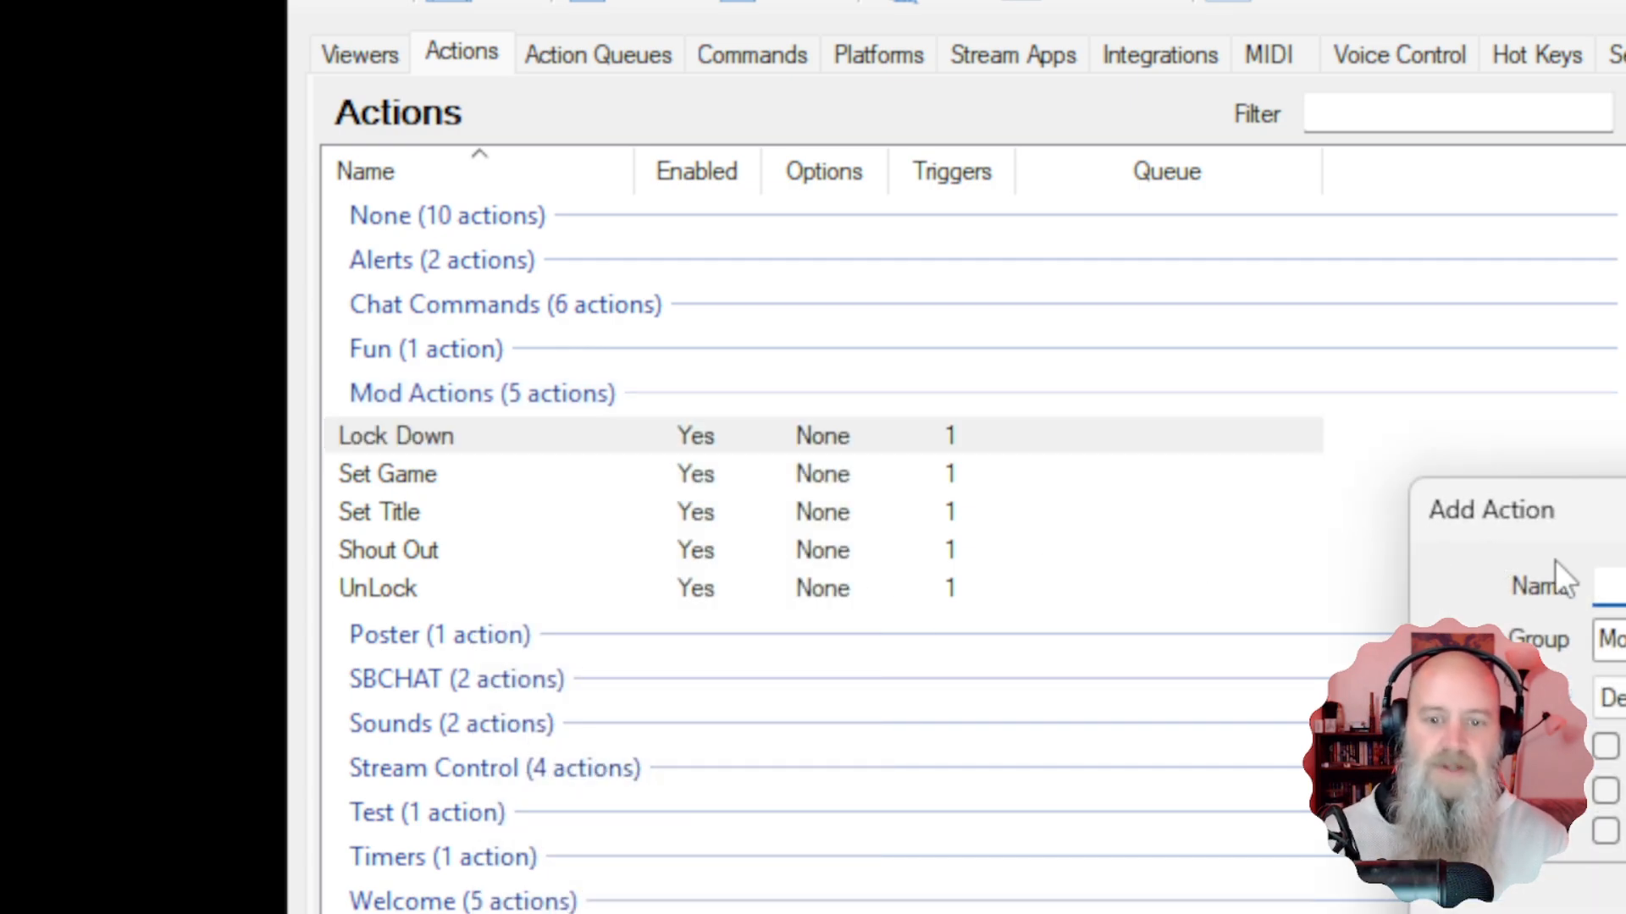
text(Vo)
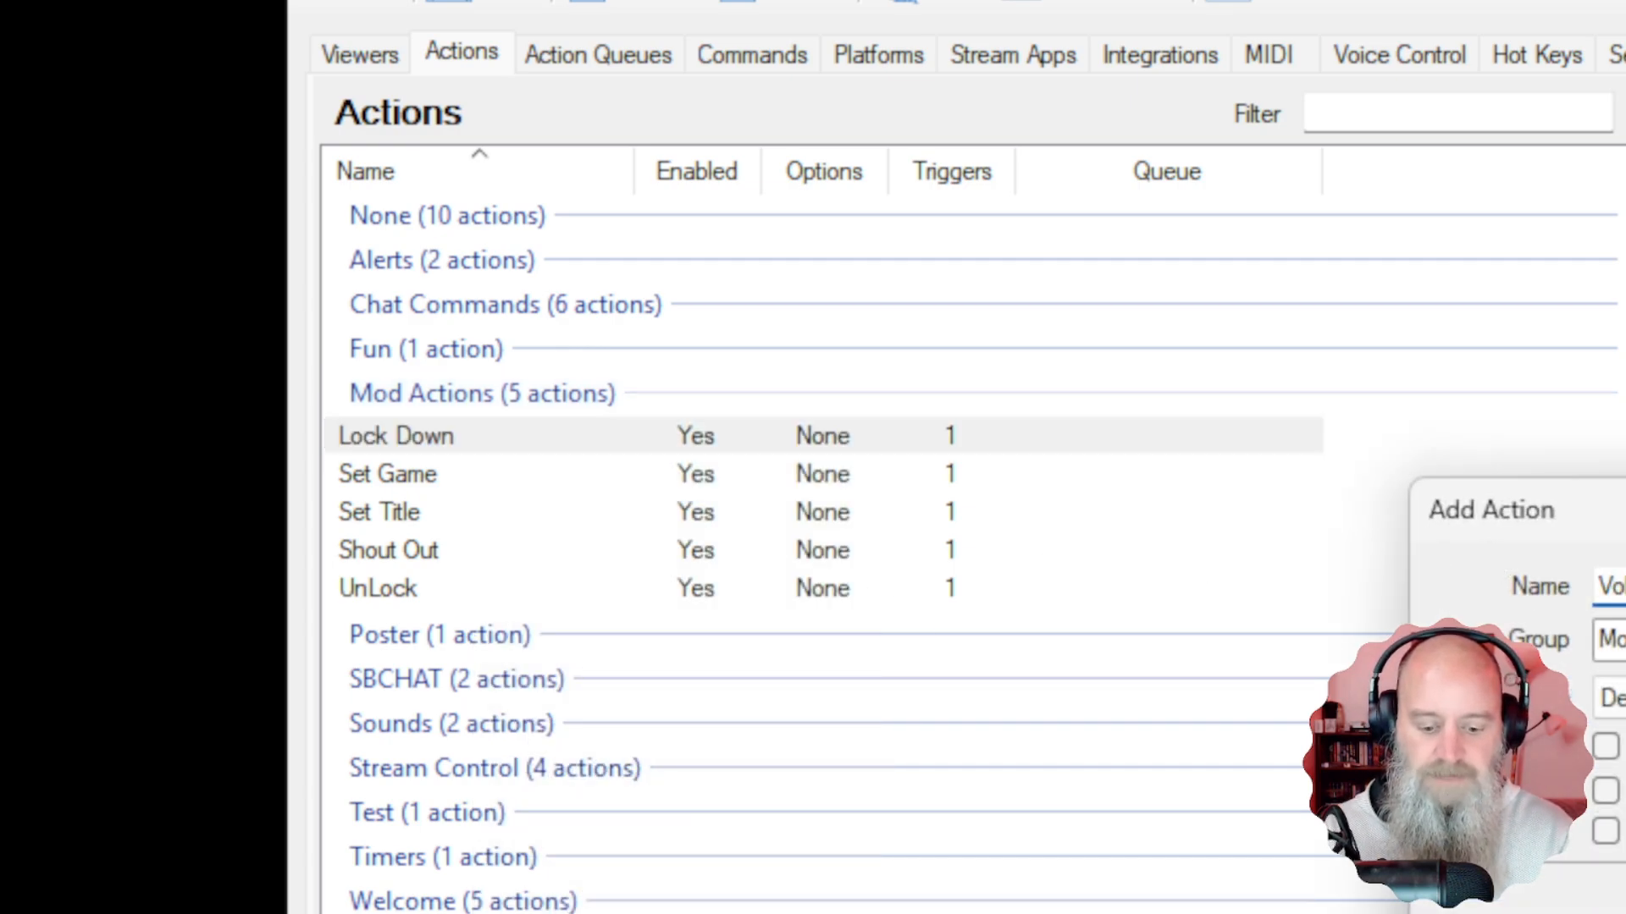
text(lume Control)
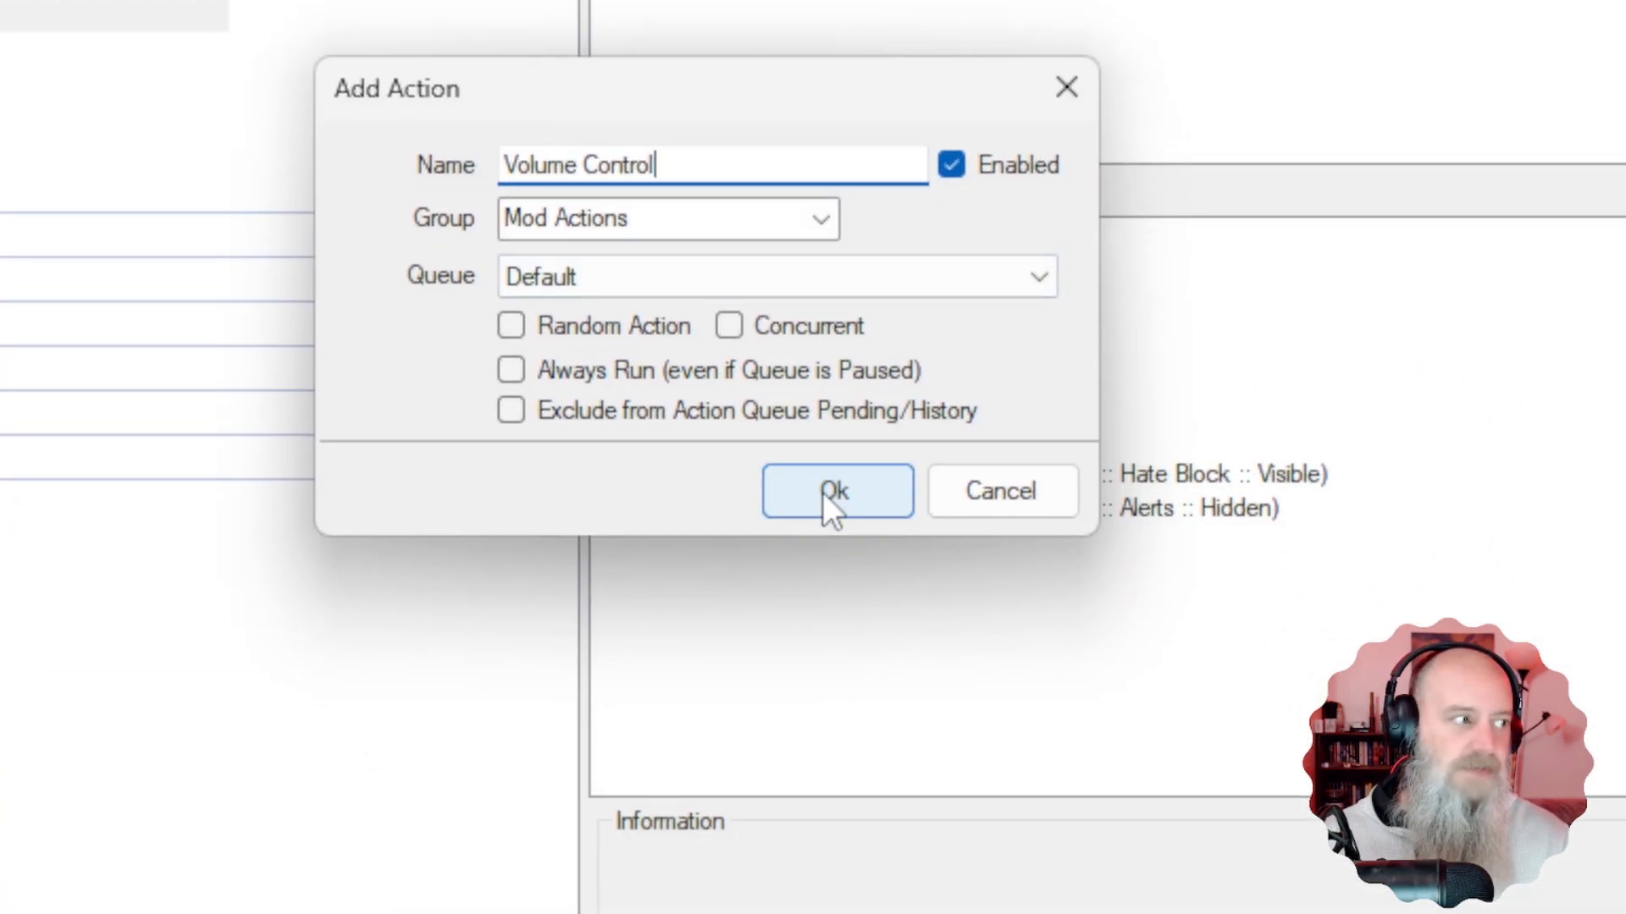
click(821, 491)
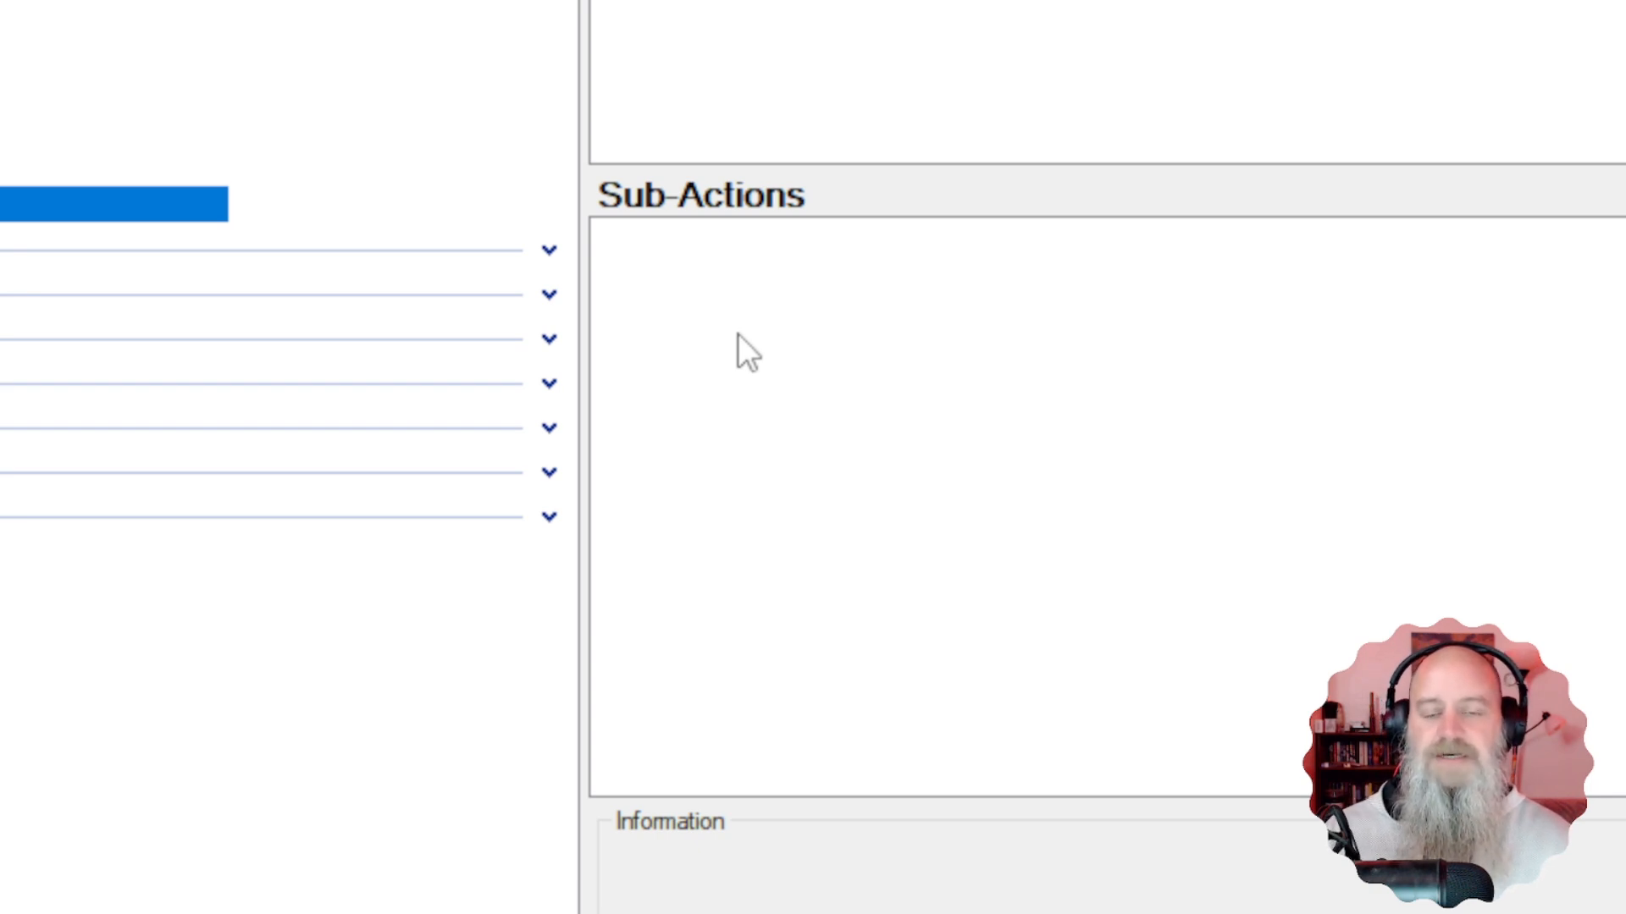
Add a Twitch 'Get User Info for Target' sub-action with Source Type set to From Input.
right_click(691, 293)
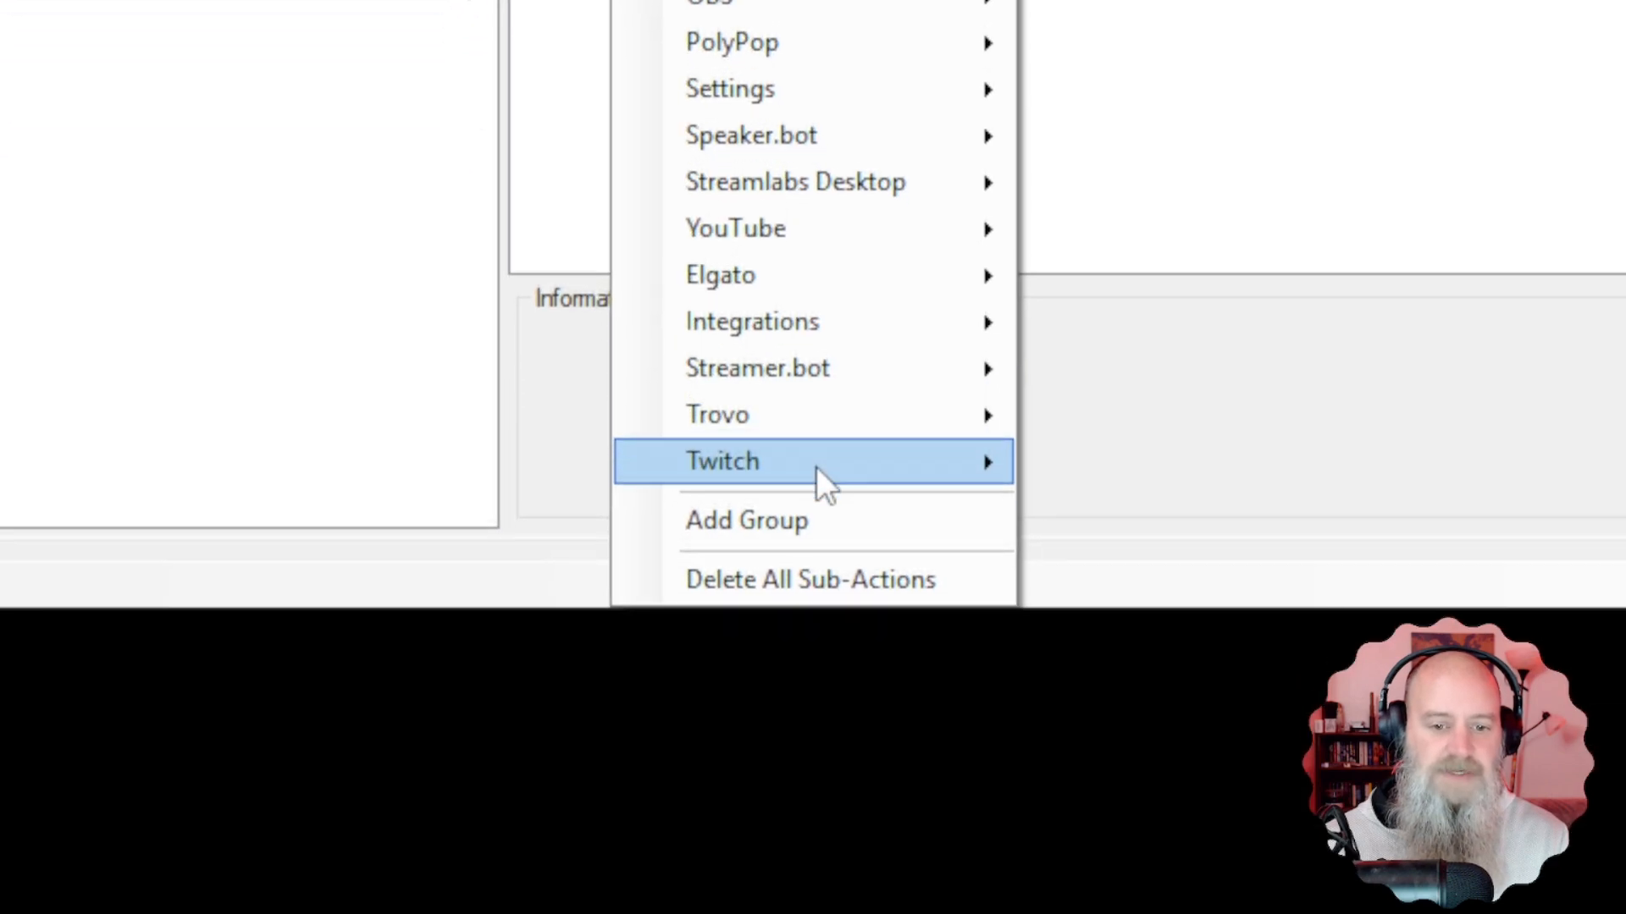
mouse_move(816, 466)
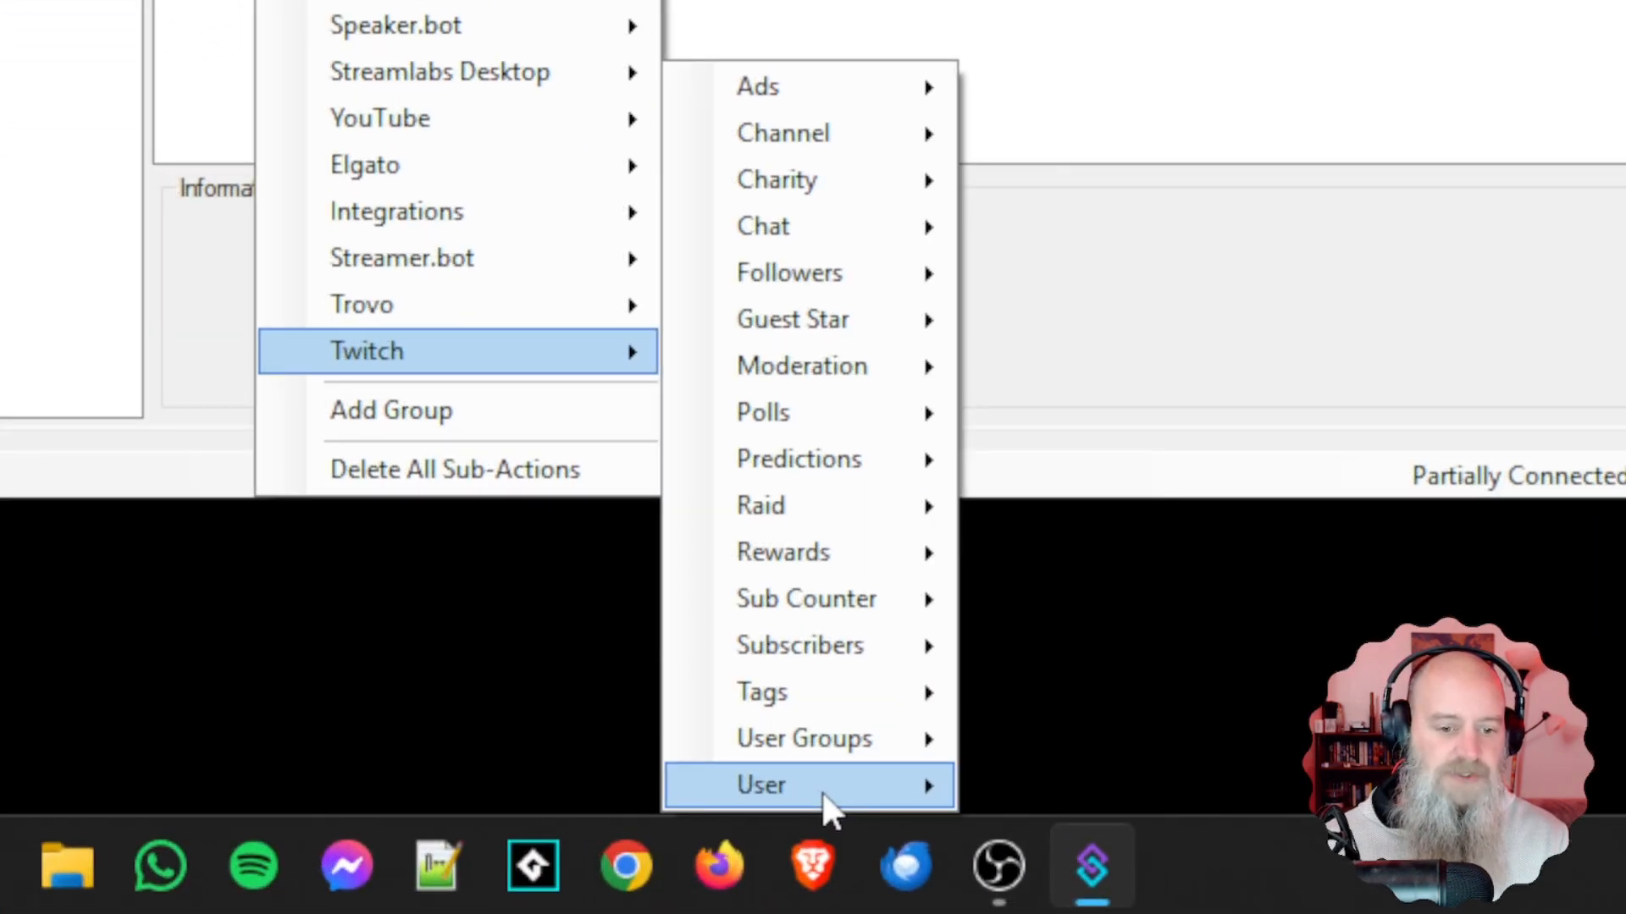
mouse_move(1177, 897)
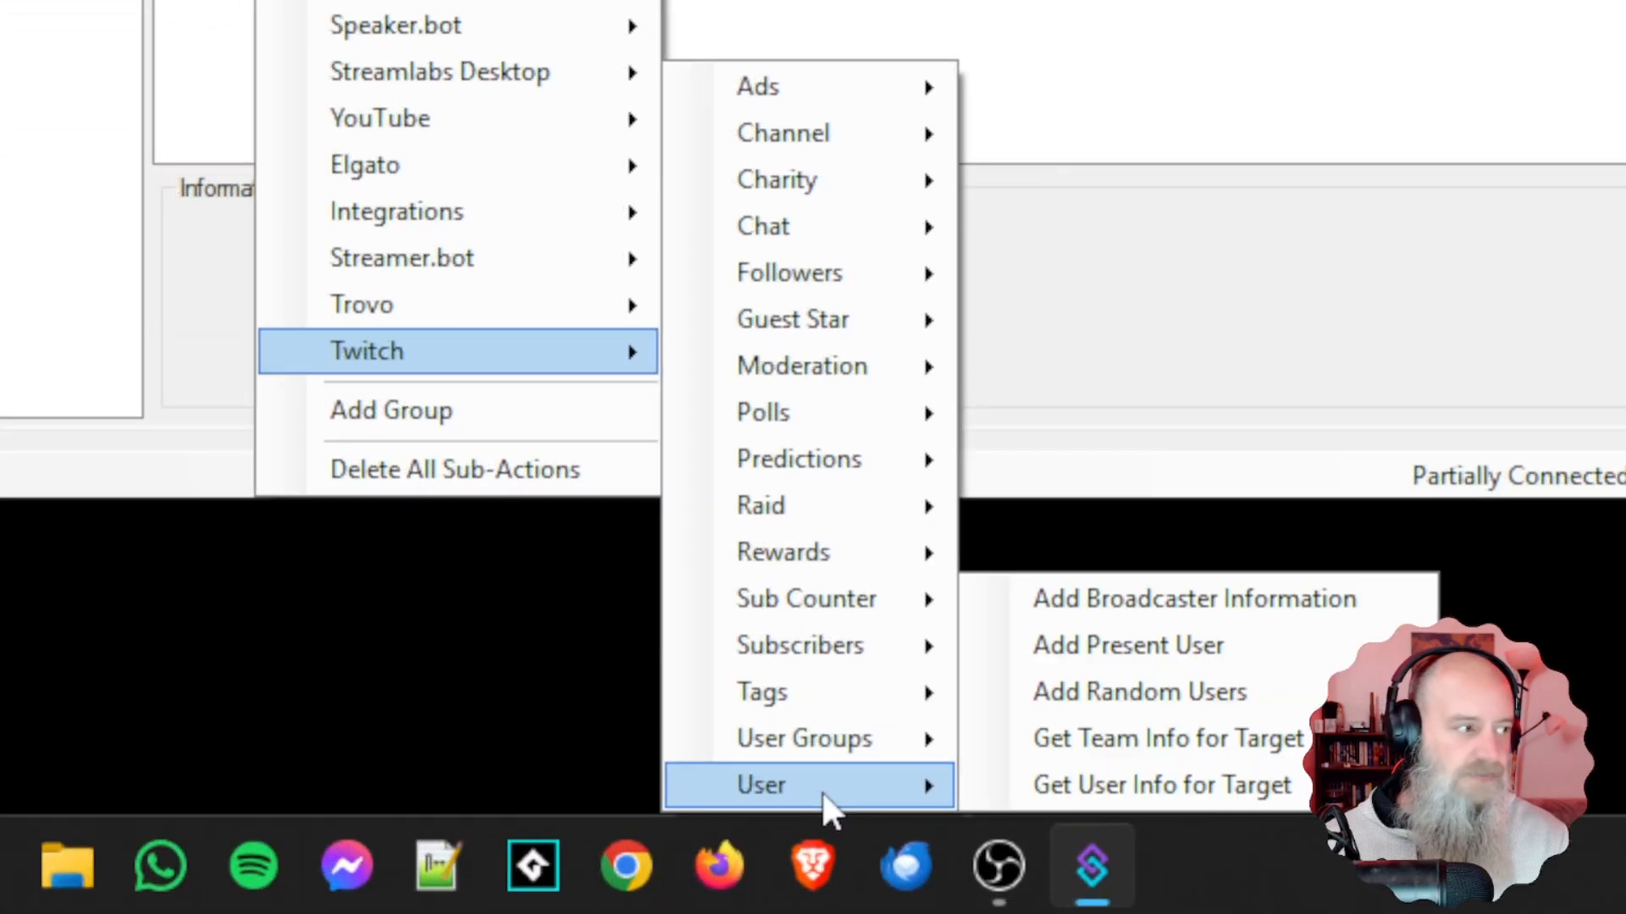
click(1115, 785)
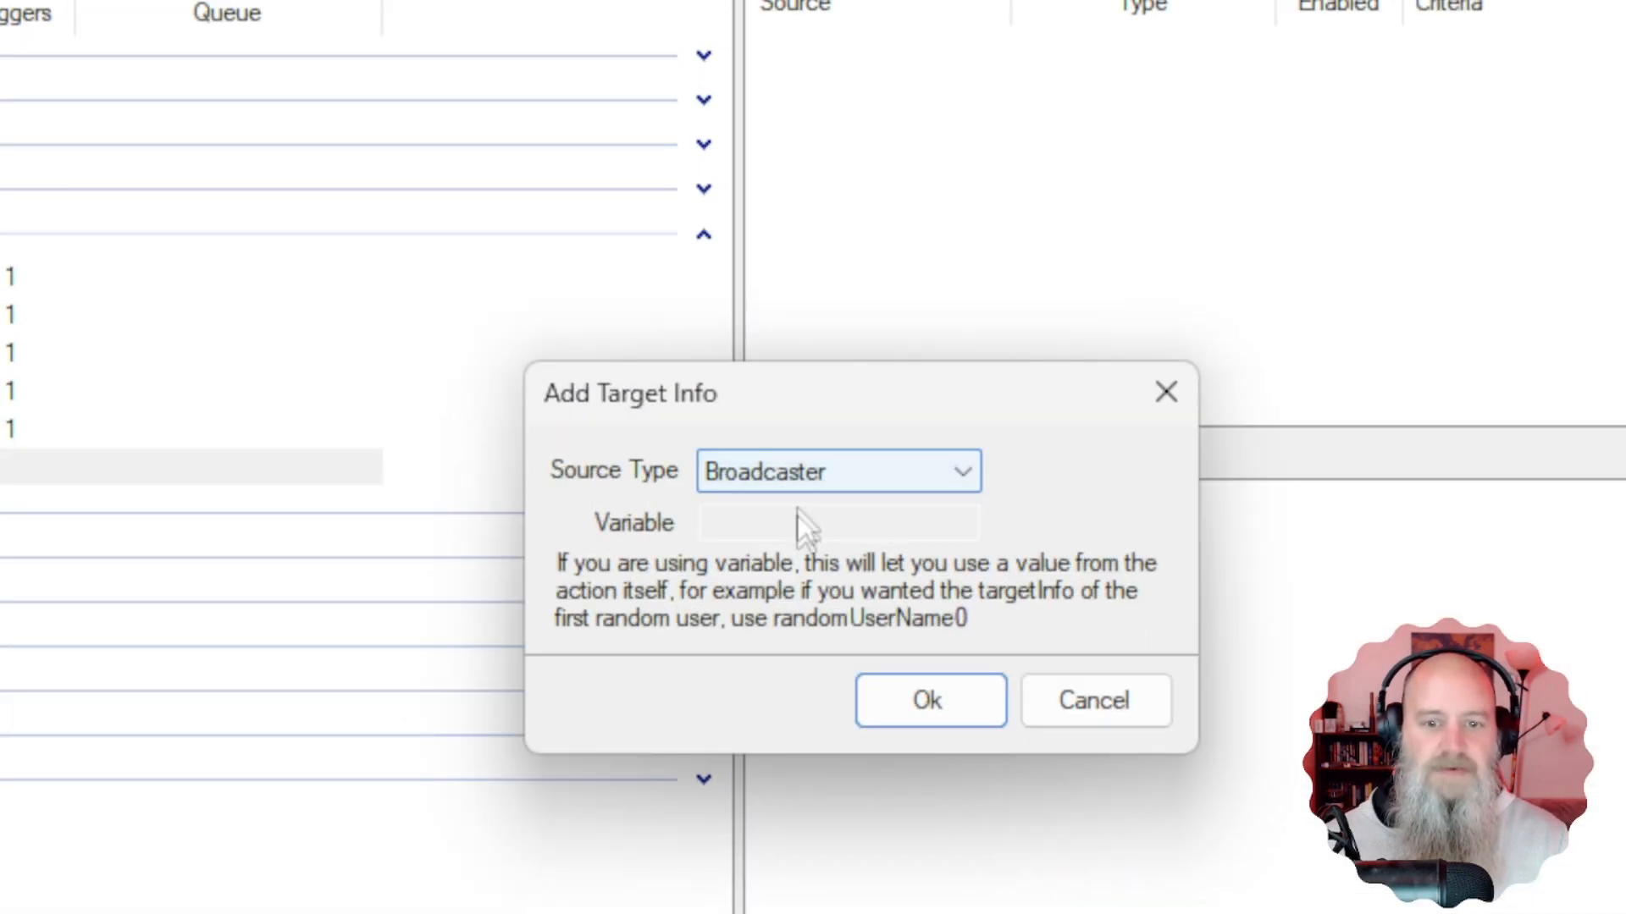
click(820, 465)
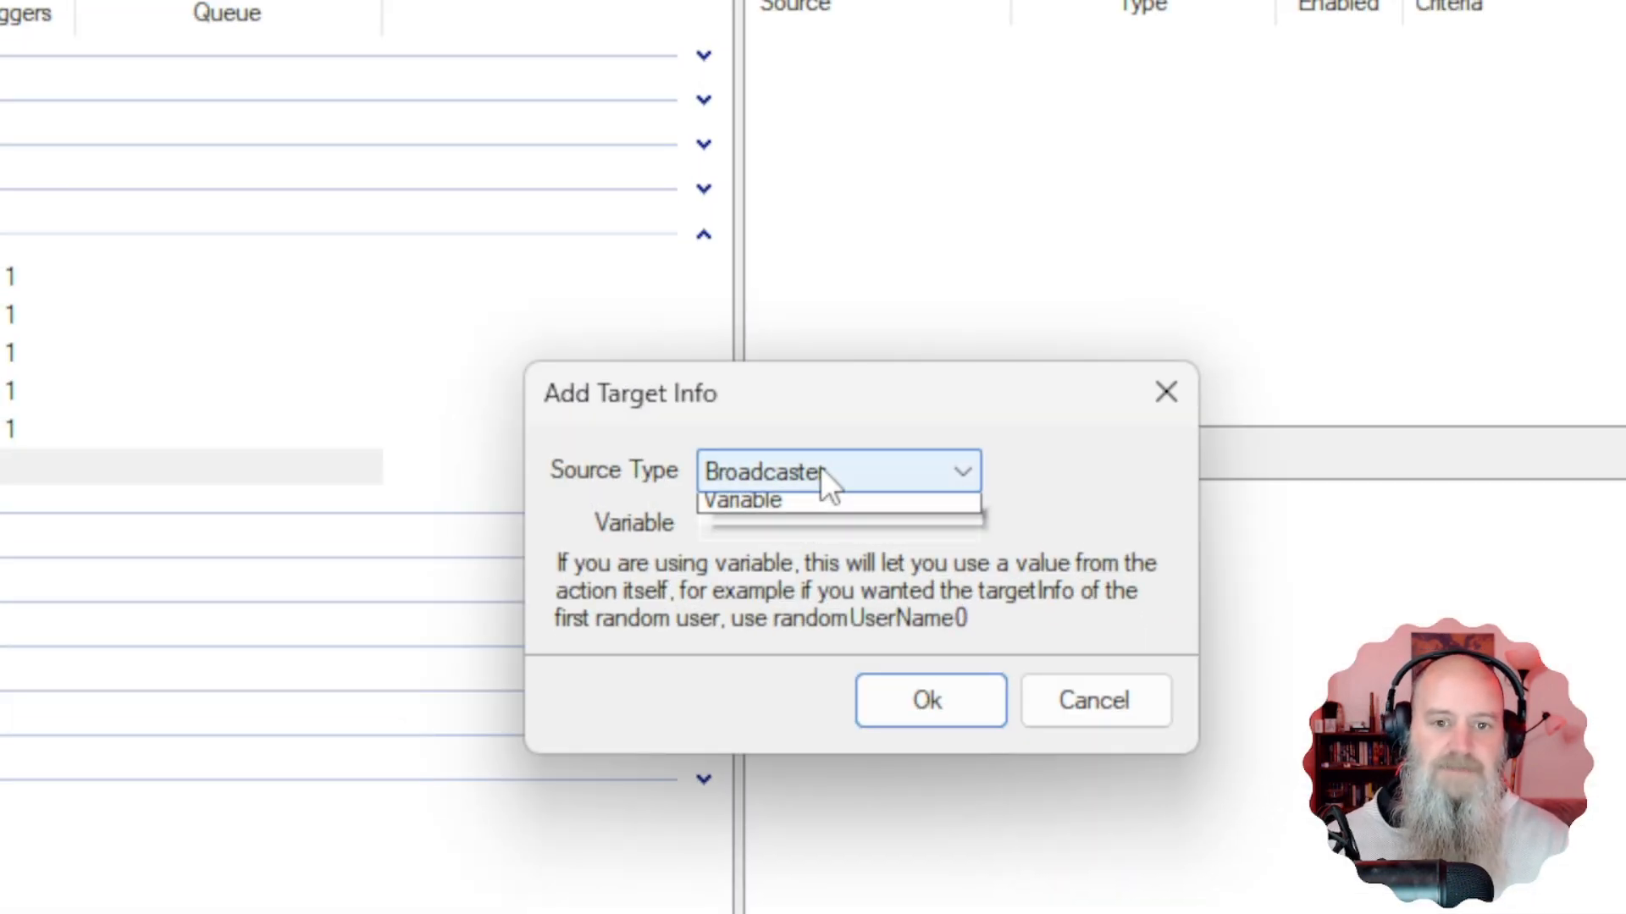
click(774, 564)
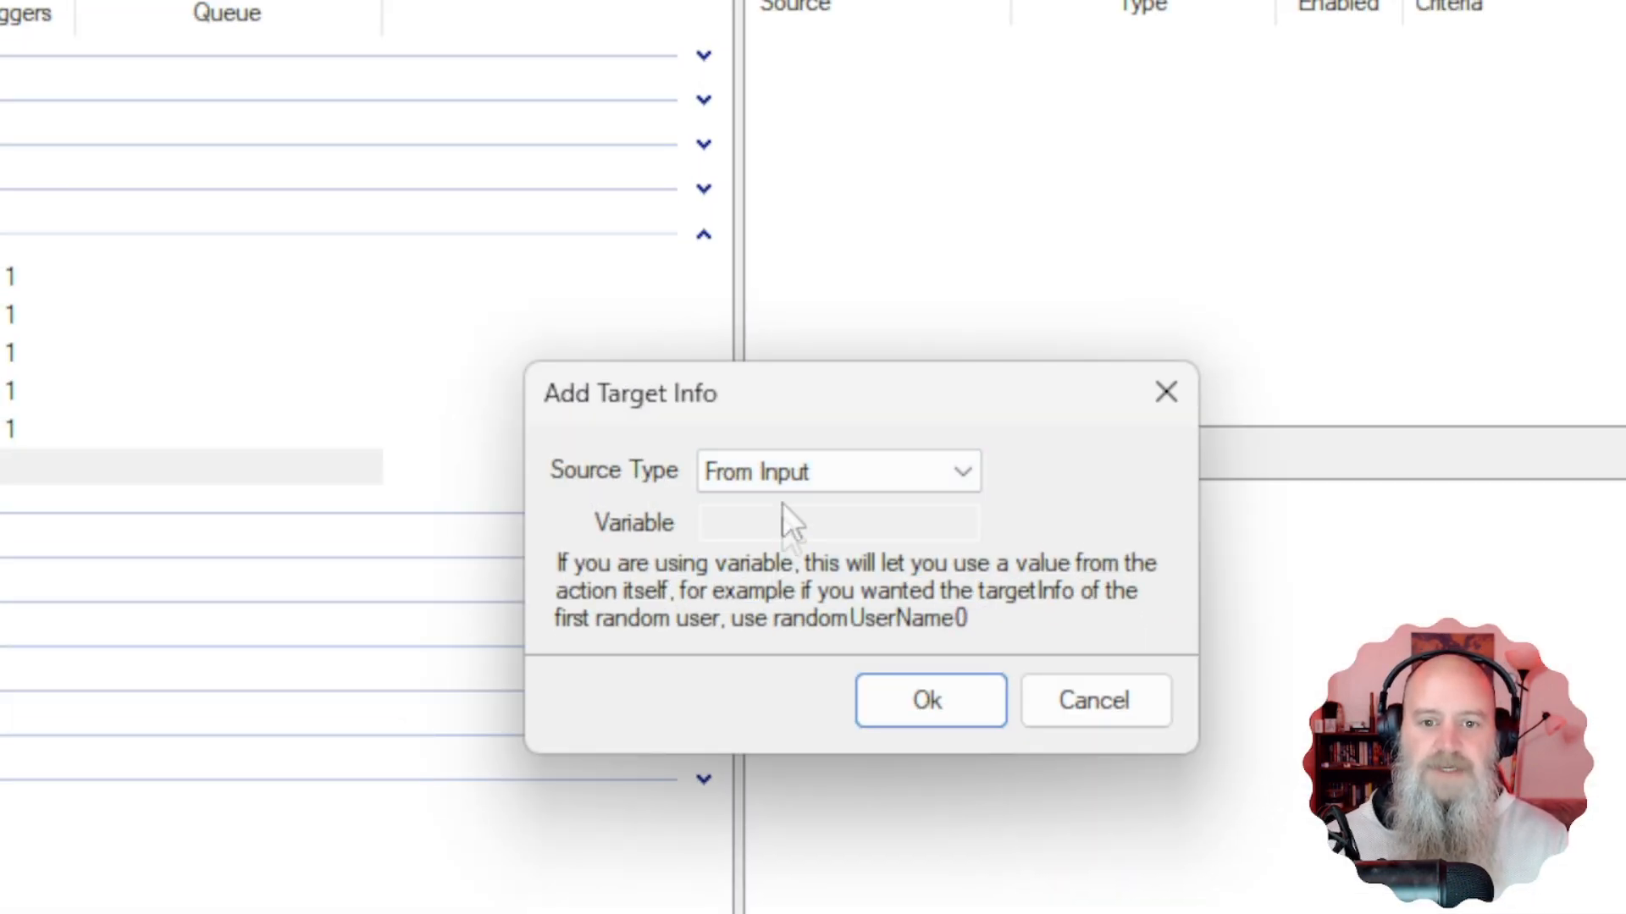
click(898, 693)
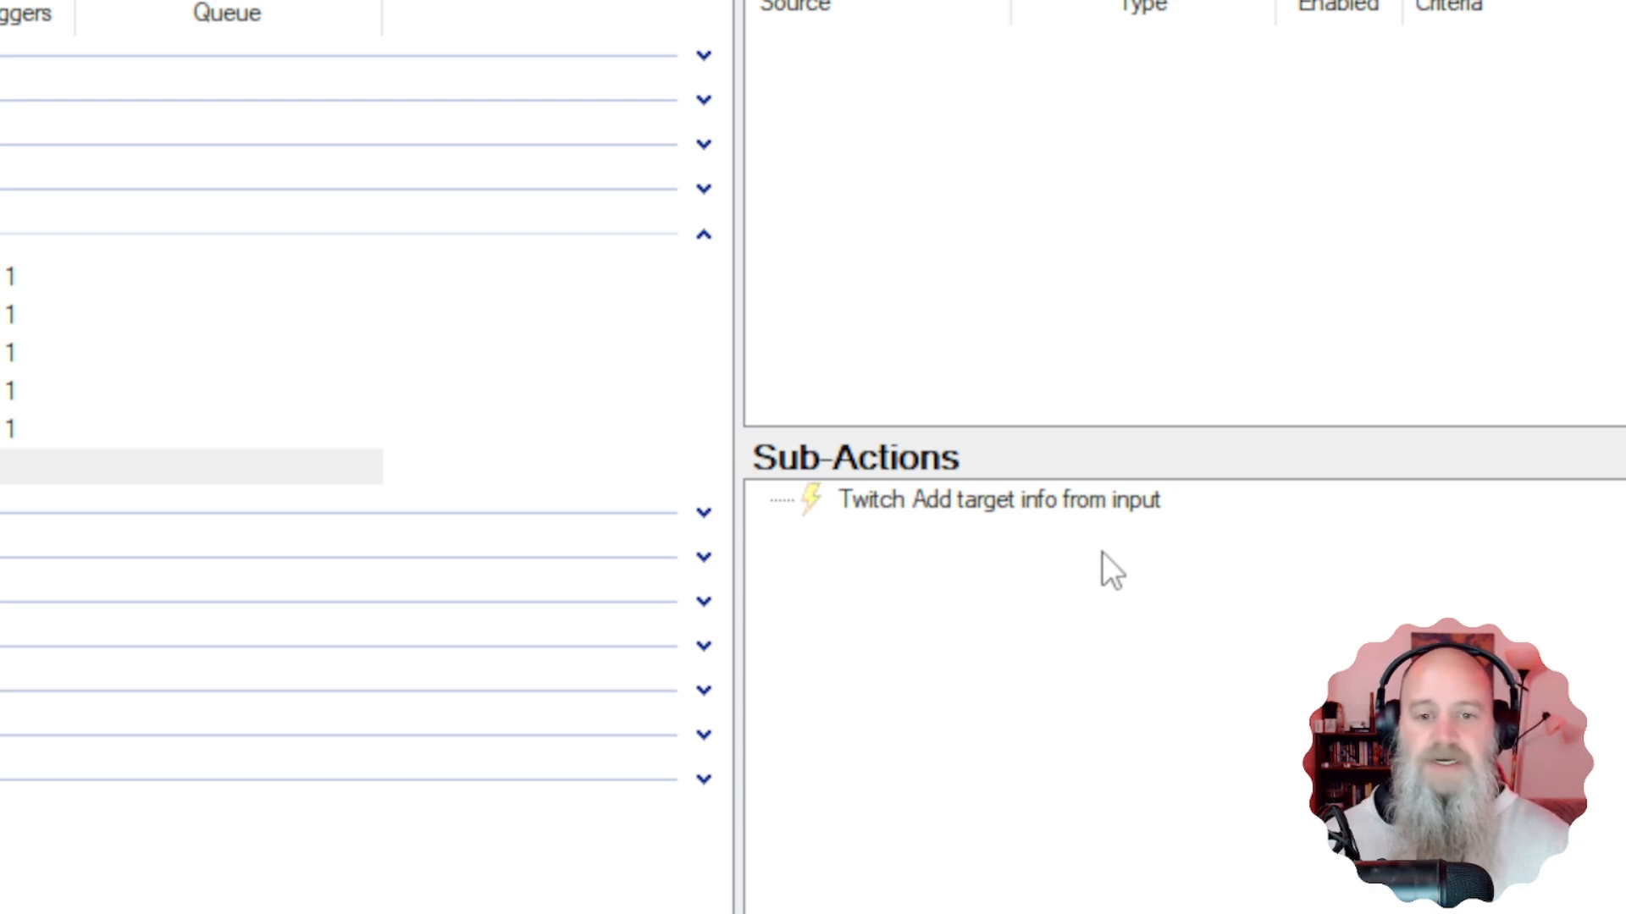
Add an OBS Raw sub-action to the Volume Control action, opening its empty request editor.
right_click(894, 598)
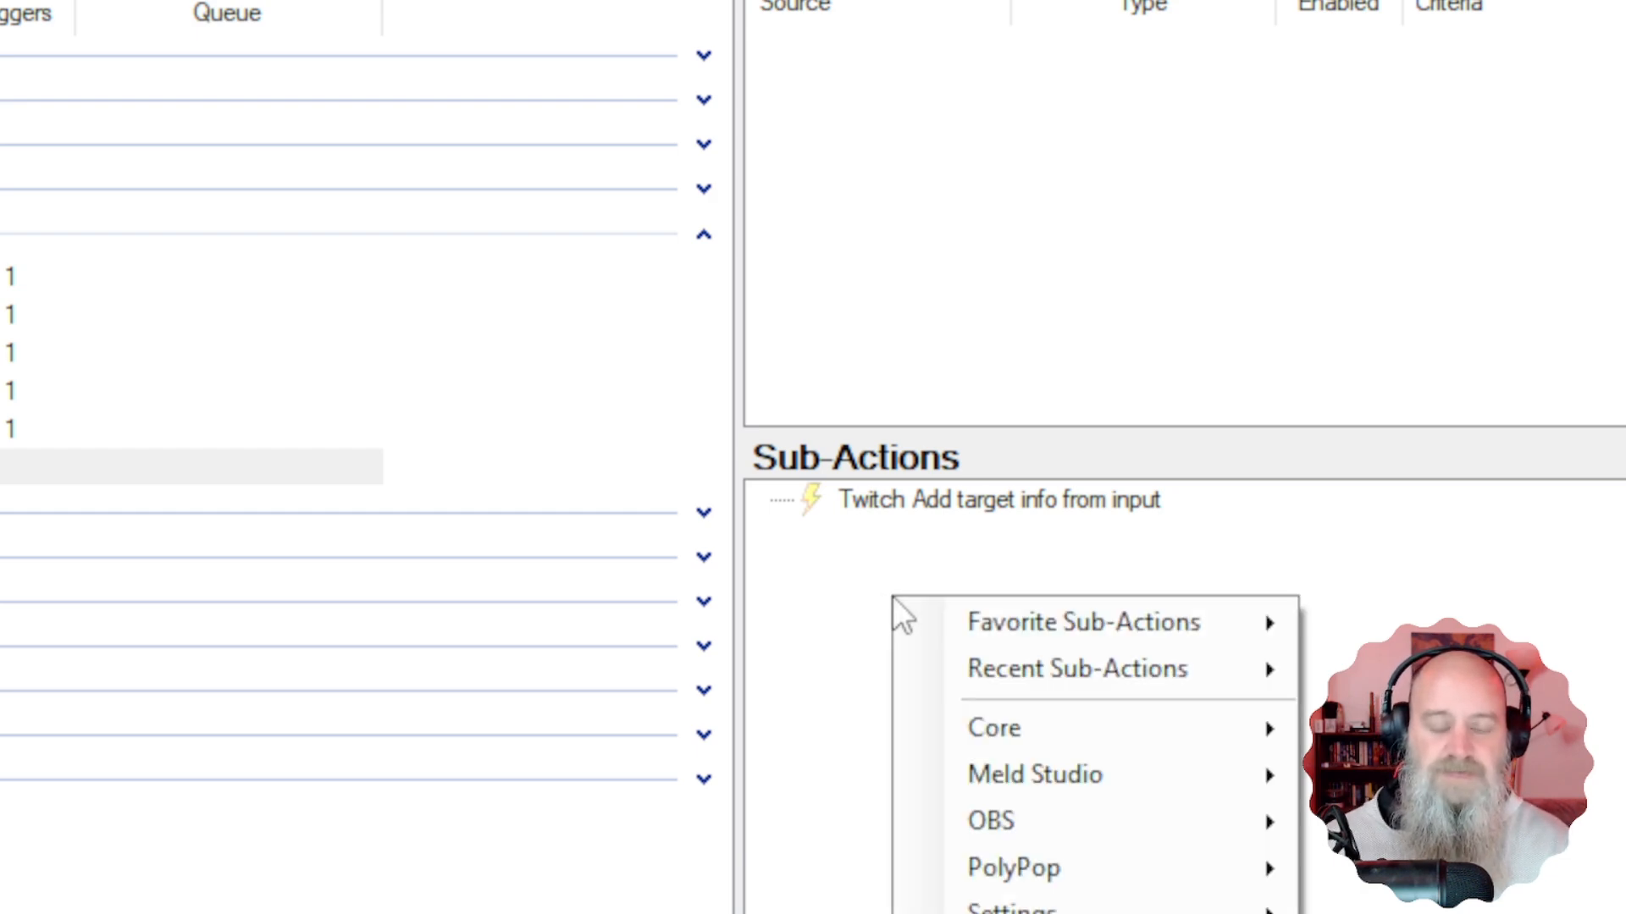
mouse_move(1034, 821)
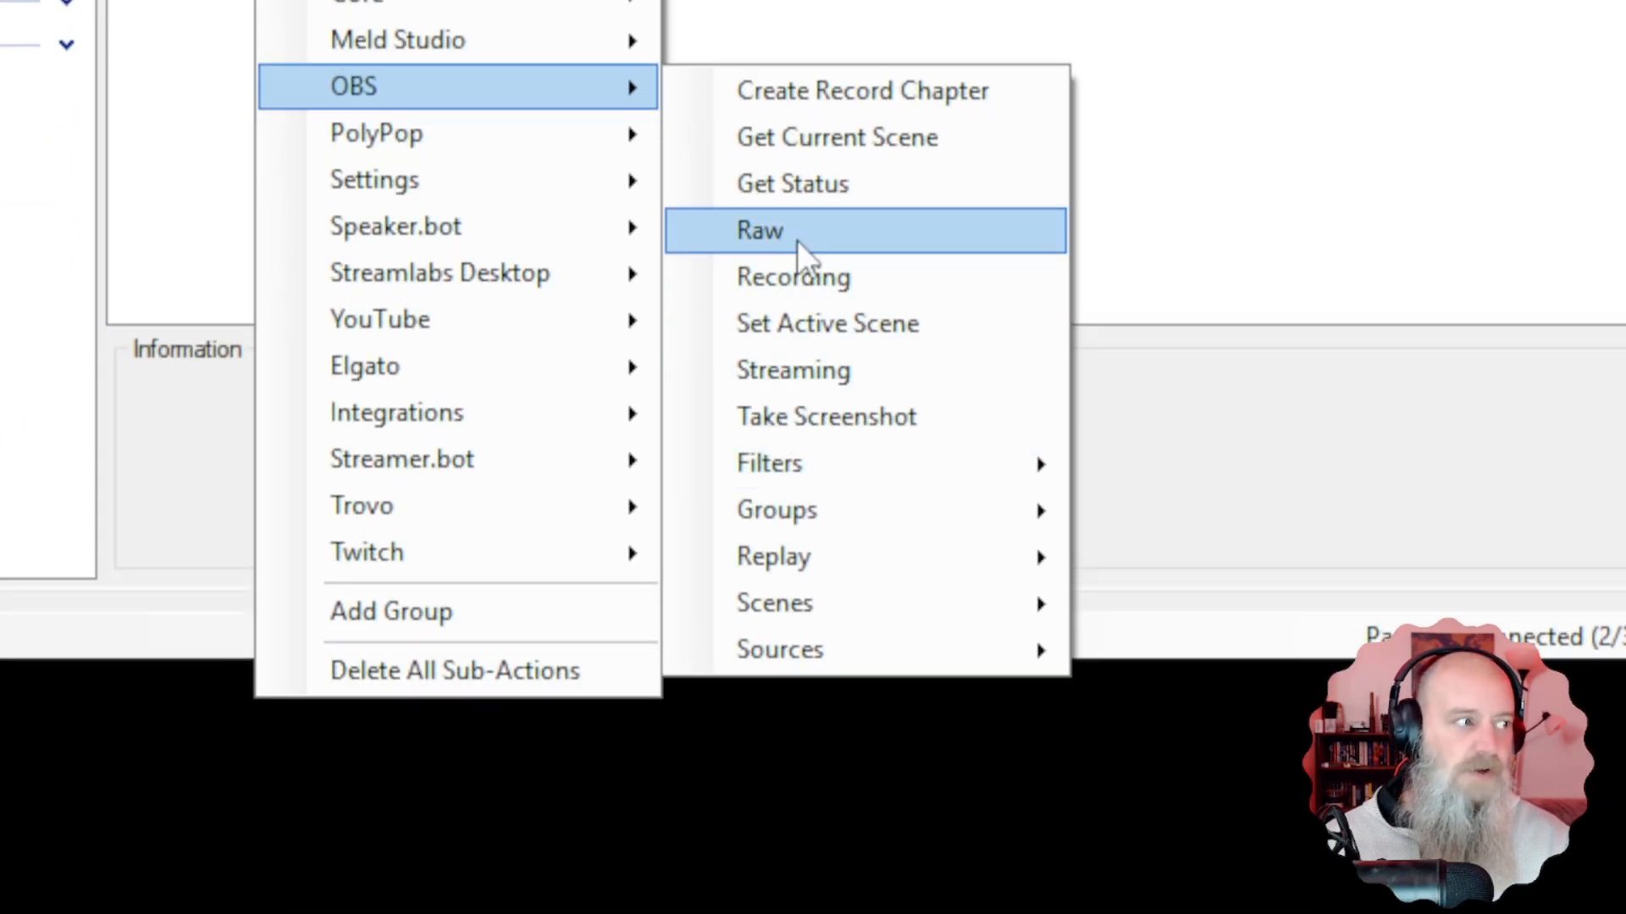
click(796, 241)
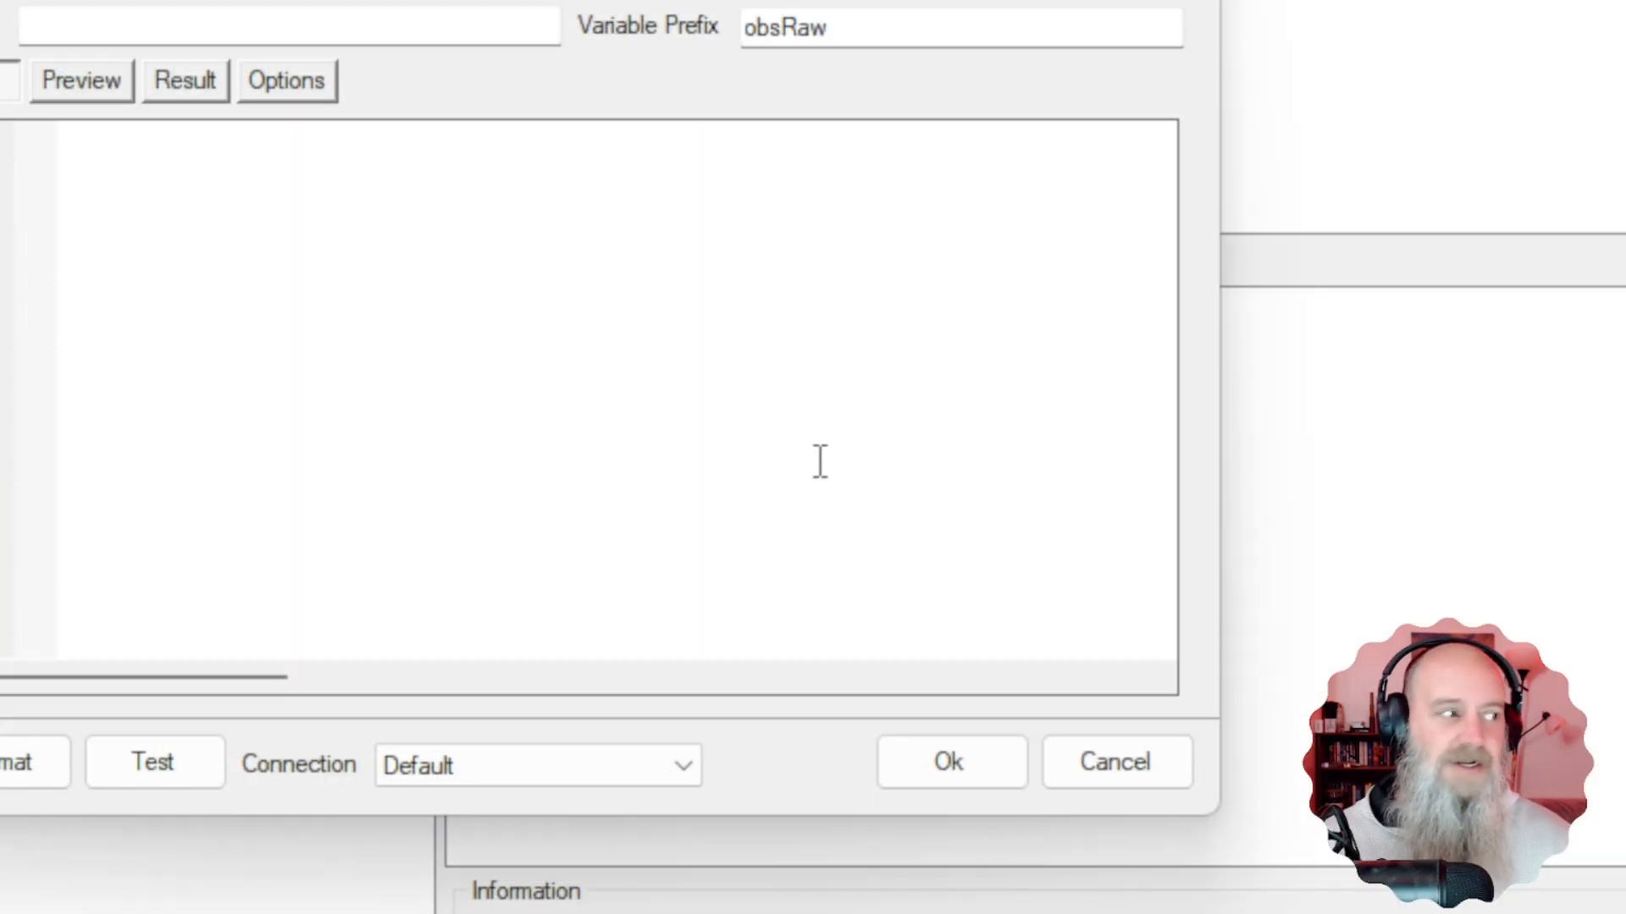
Name the raw request 'Vol Control' and start its JSON body with an opening brace on line 1.
click(140, 26)
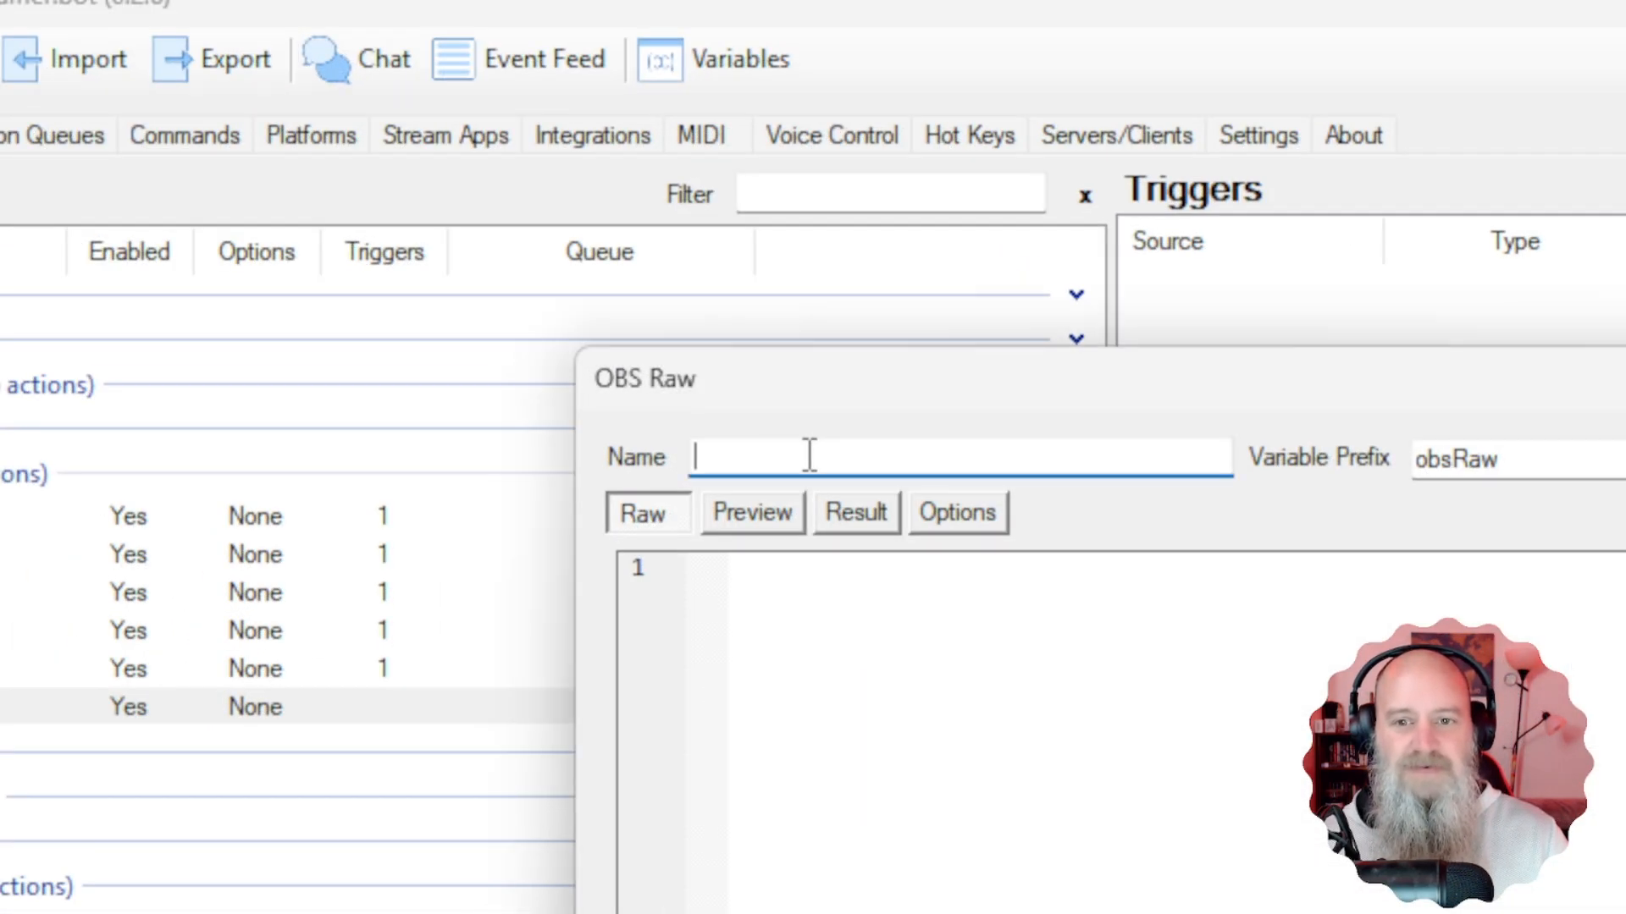
text(Vol Control)
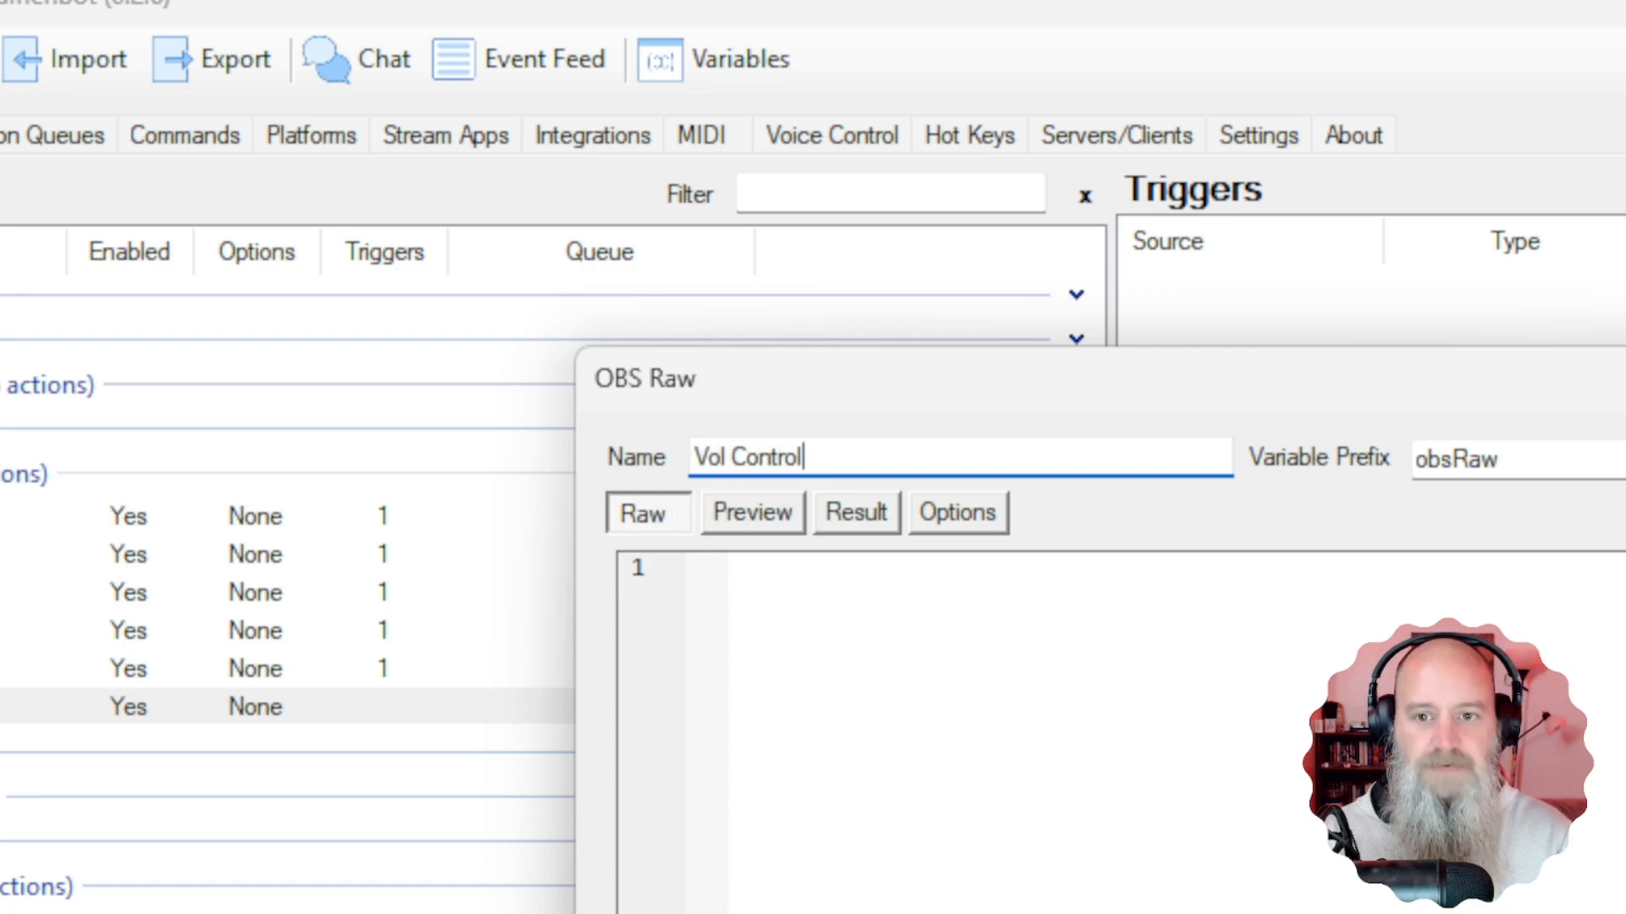
click(767, 613)
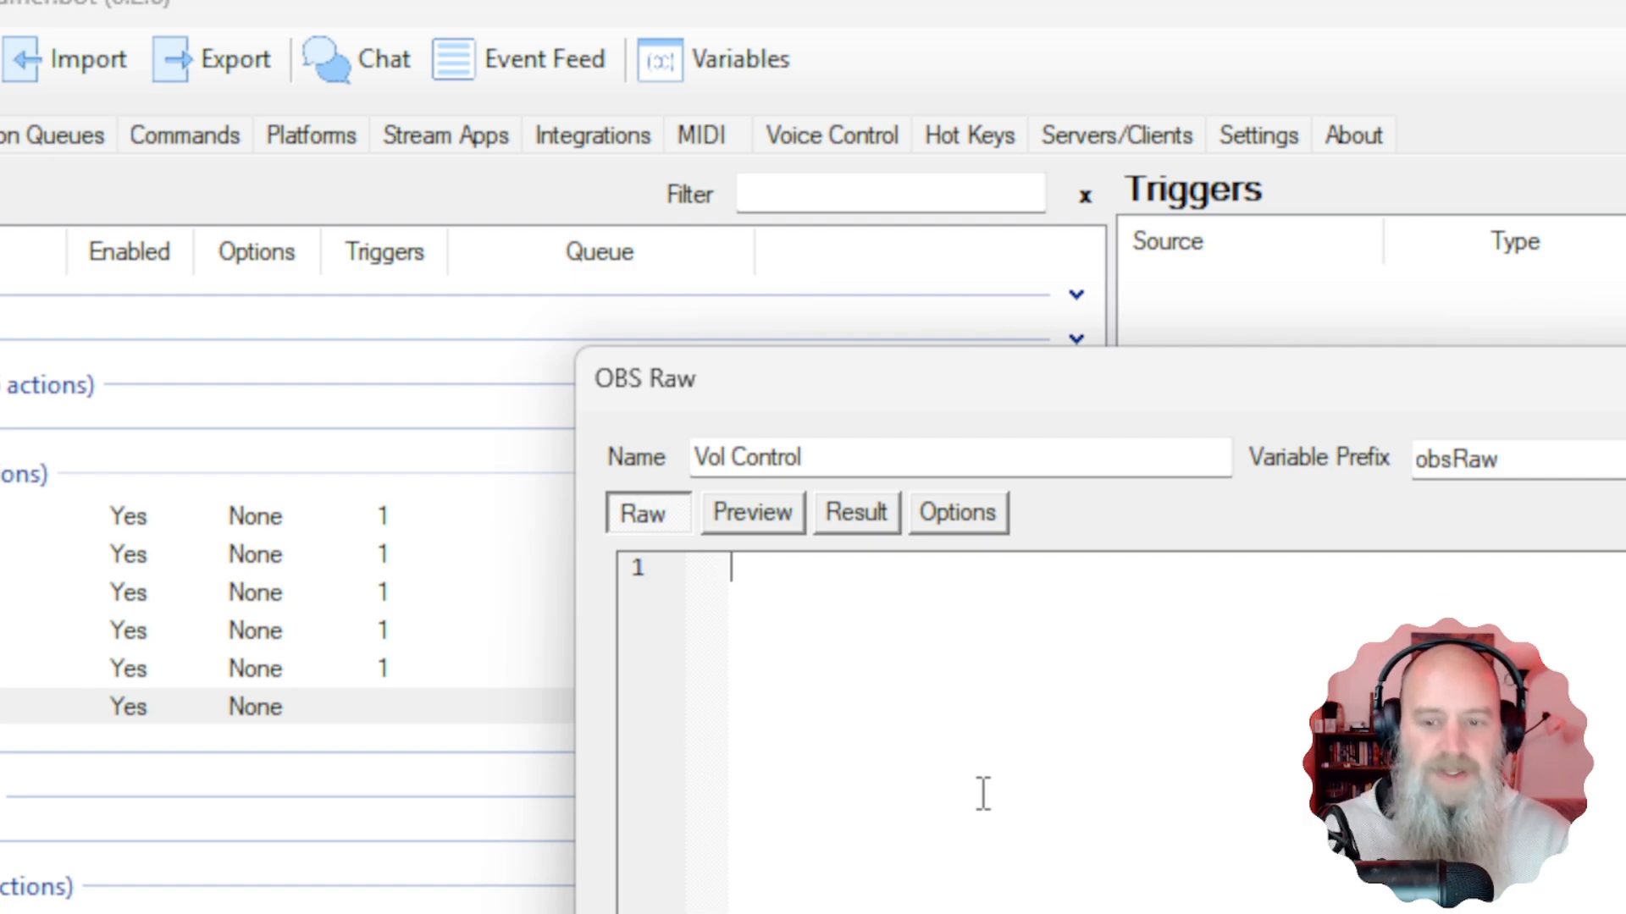
text({)
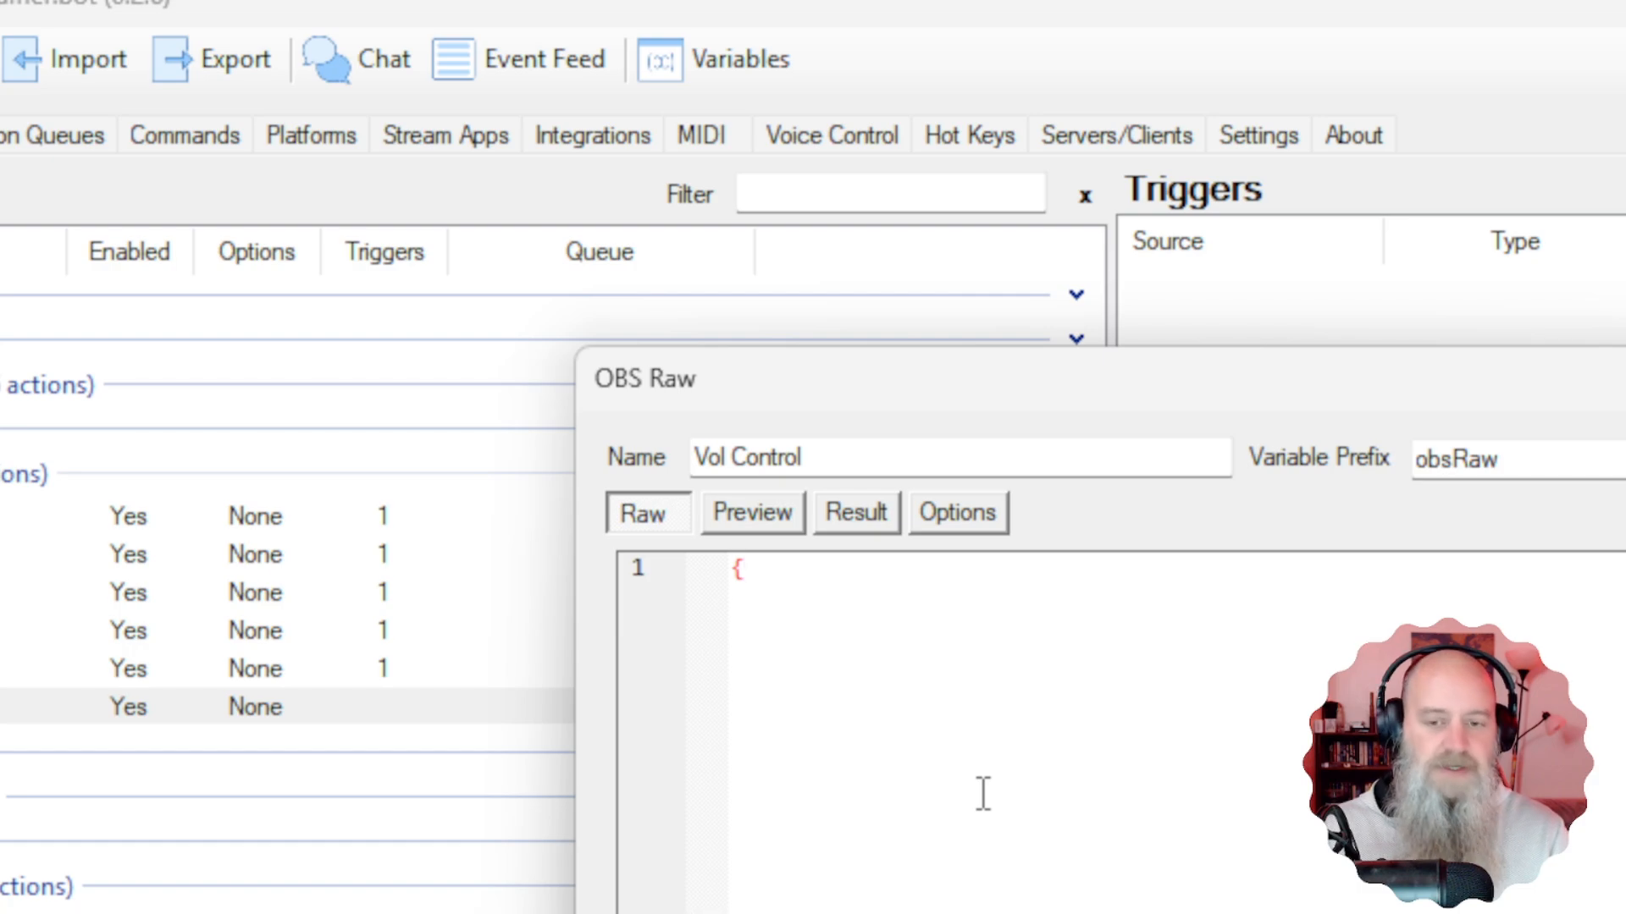
key(Return)
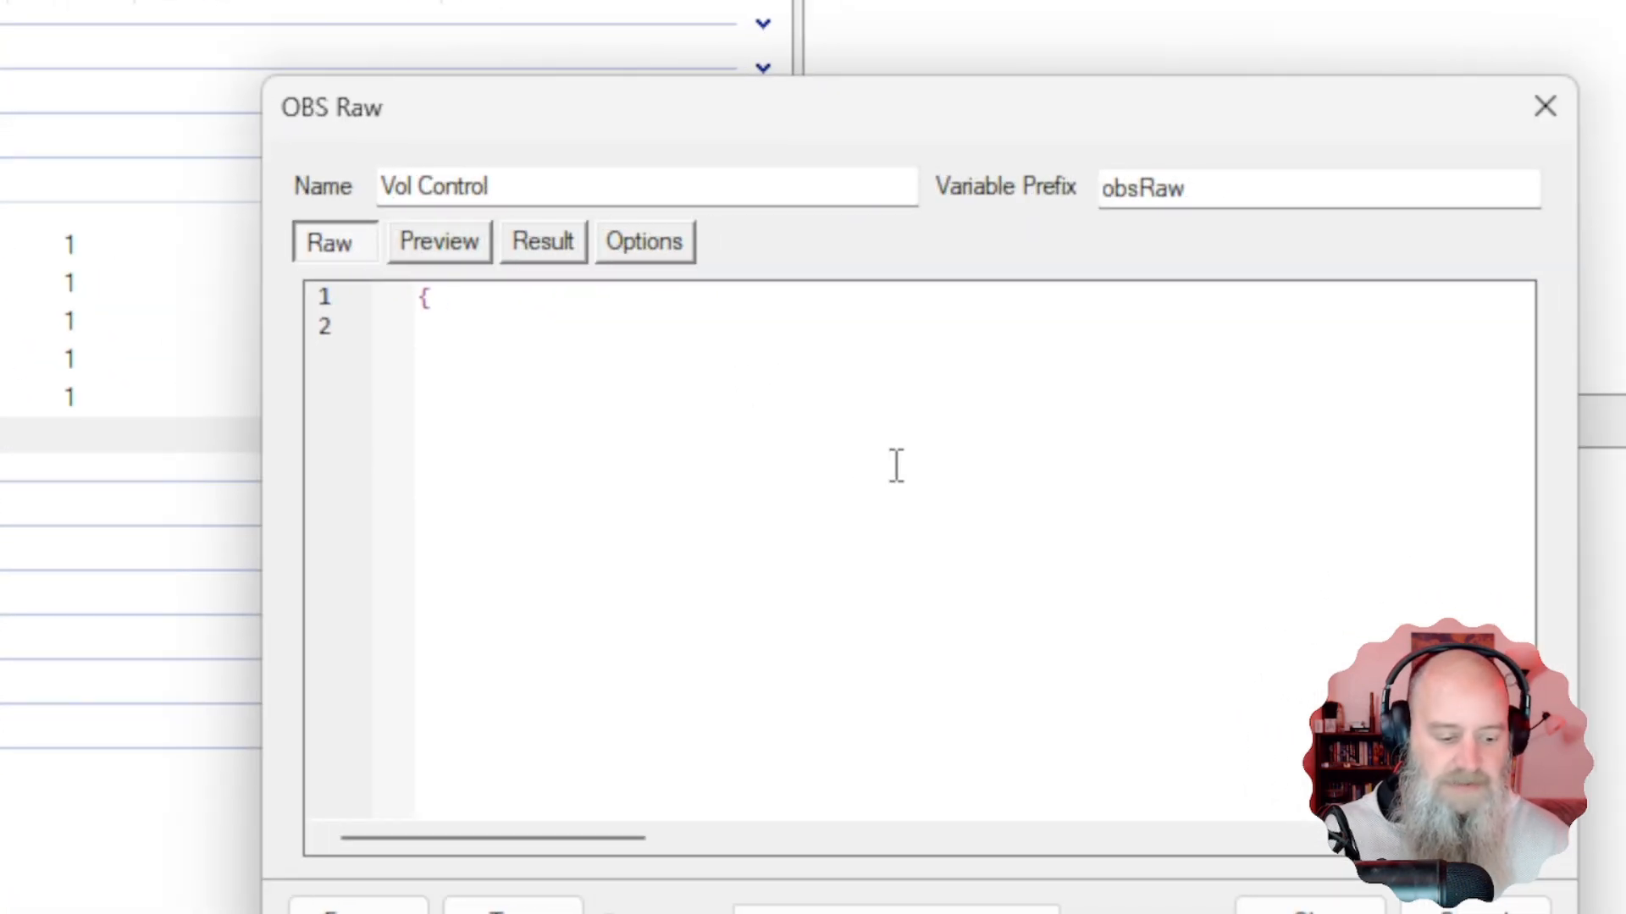
key(ctrl+Tab)
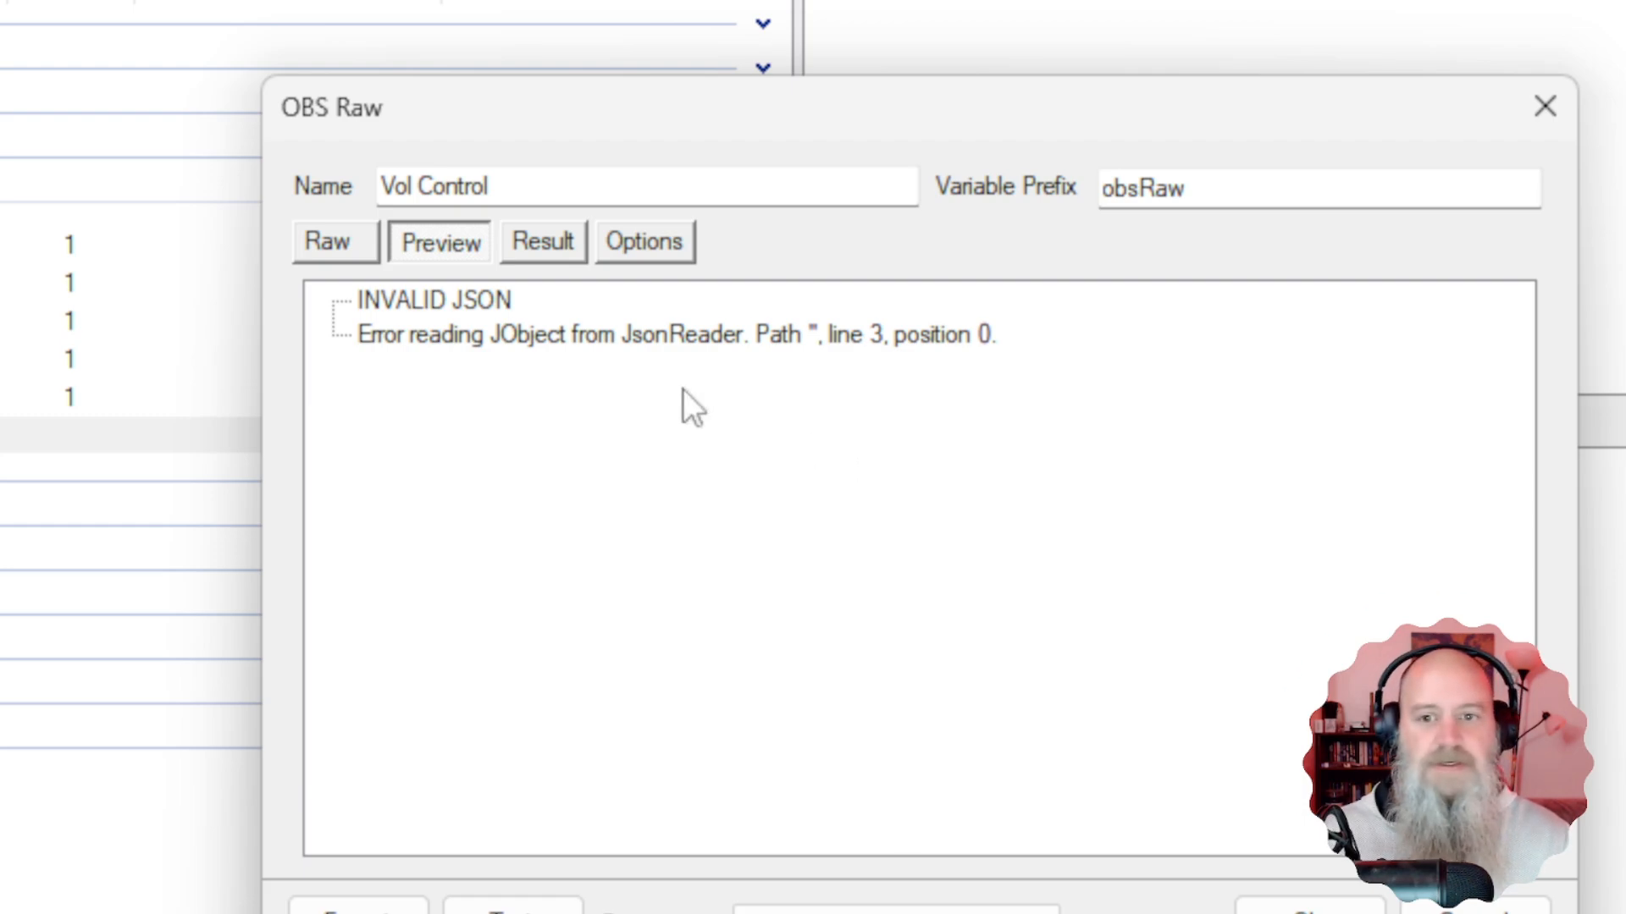
click(352, 247)
click(460, 352)
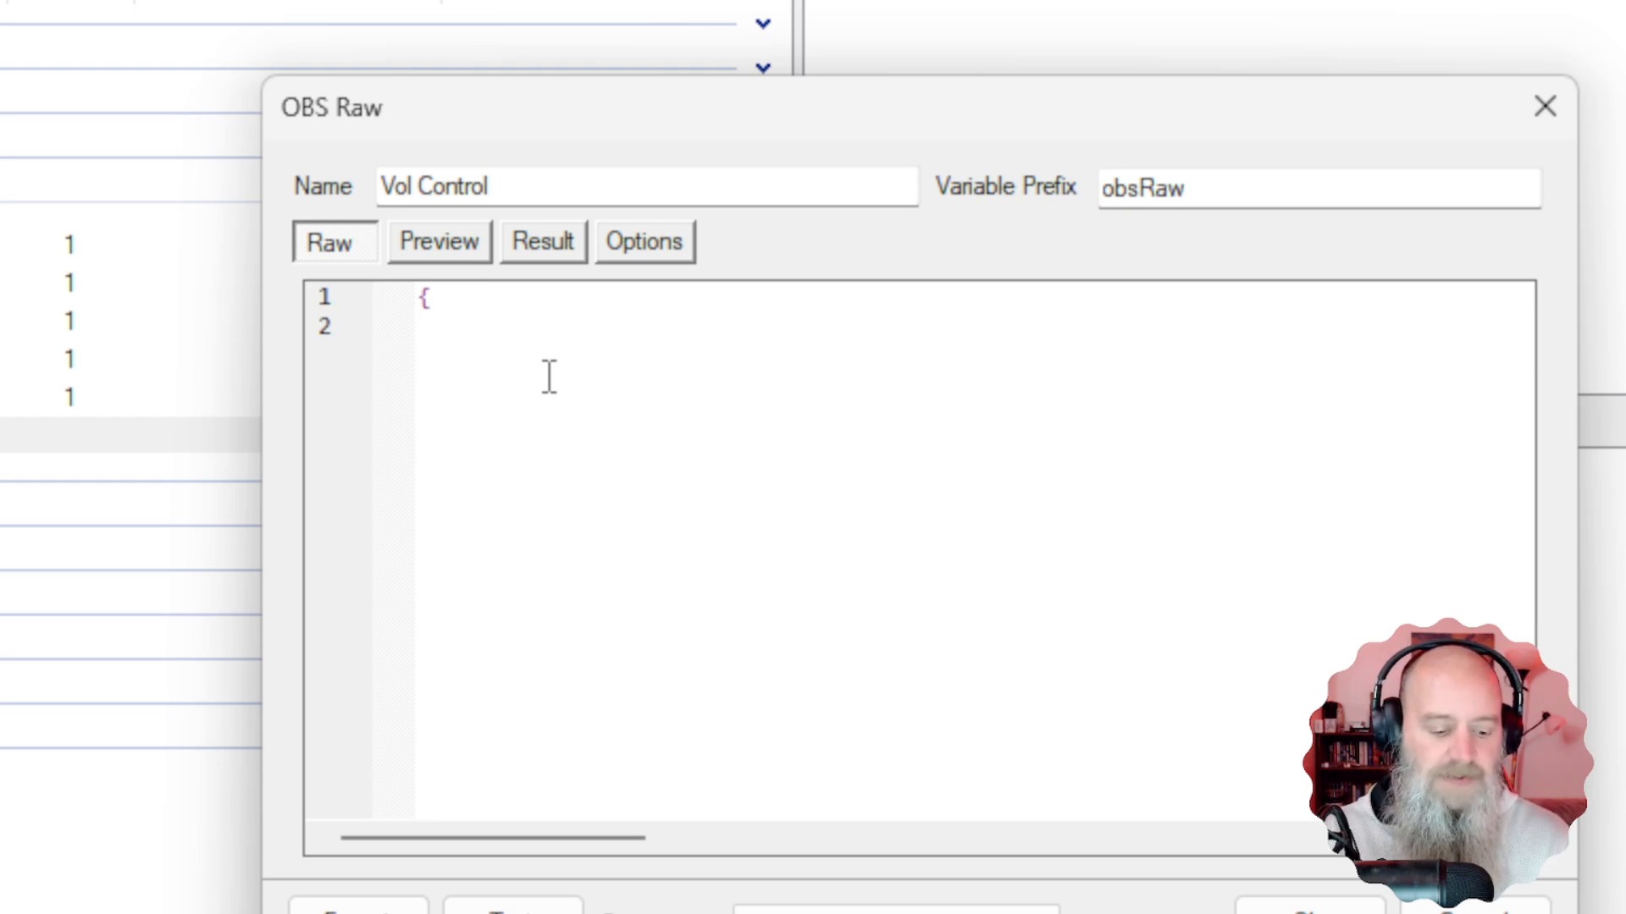
Write "requestType": "SetInputVolume", as the first field of the raw request body.
text(")
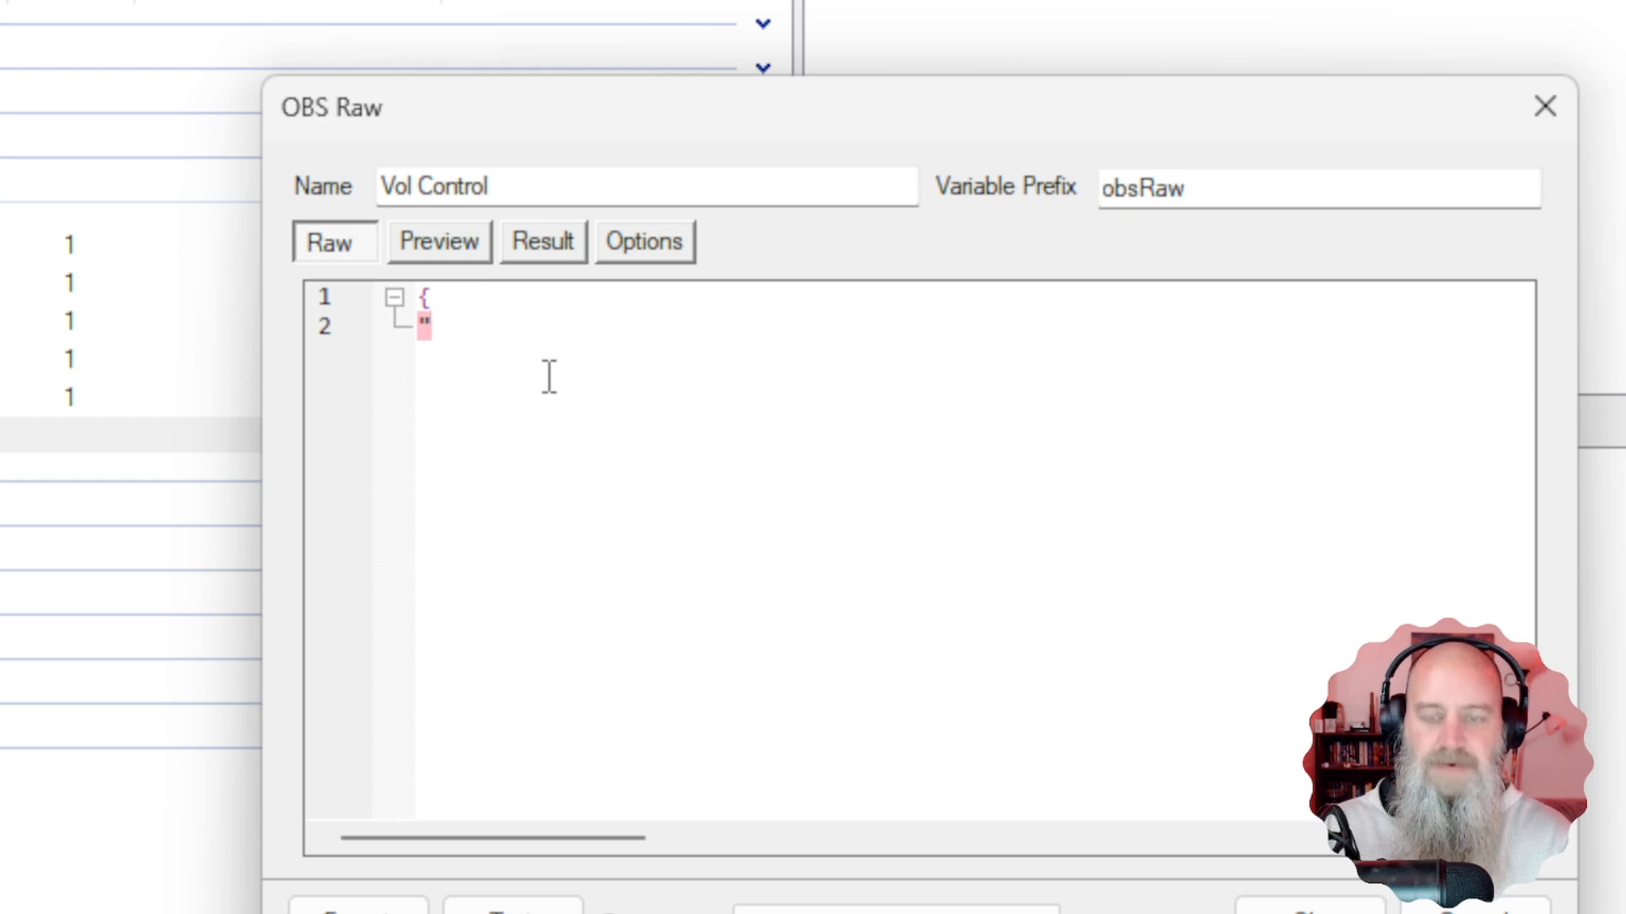
text(requestType)
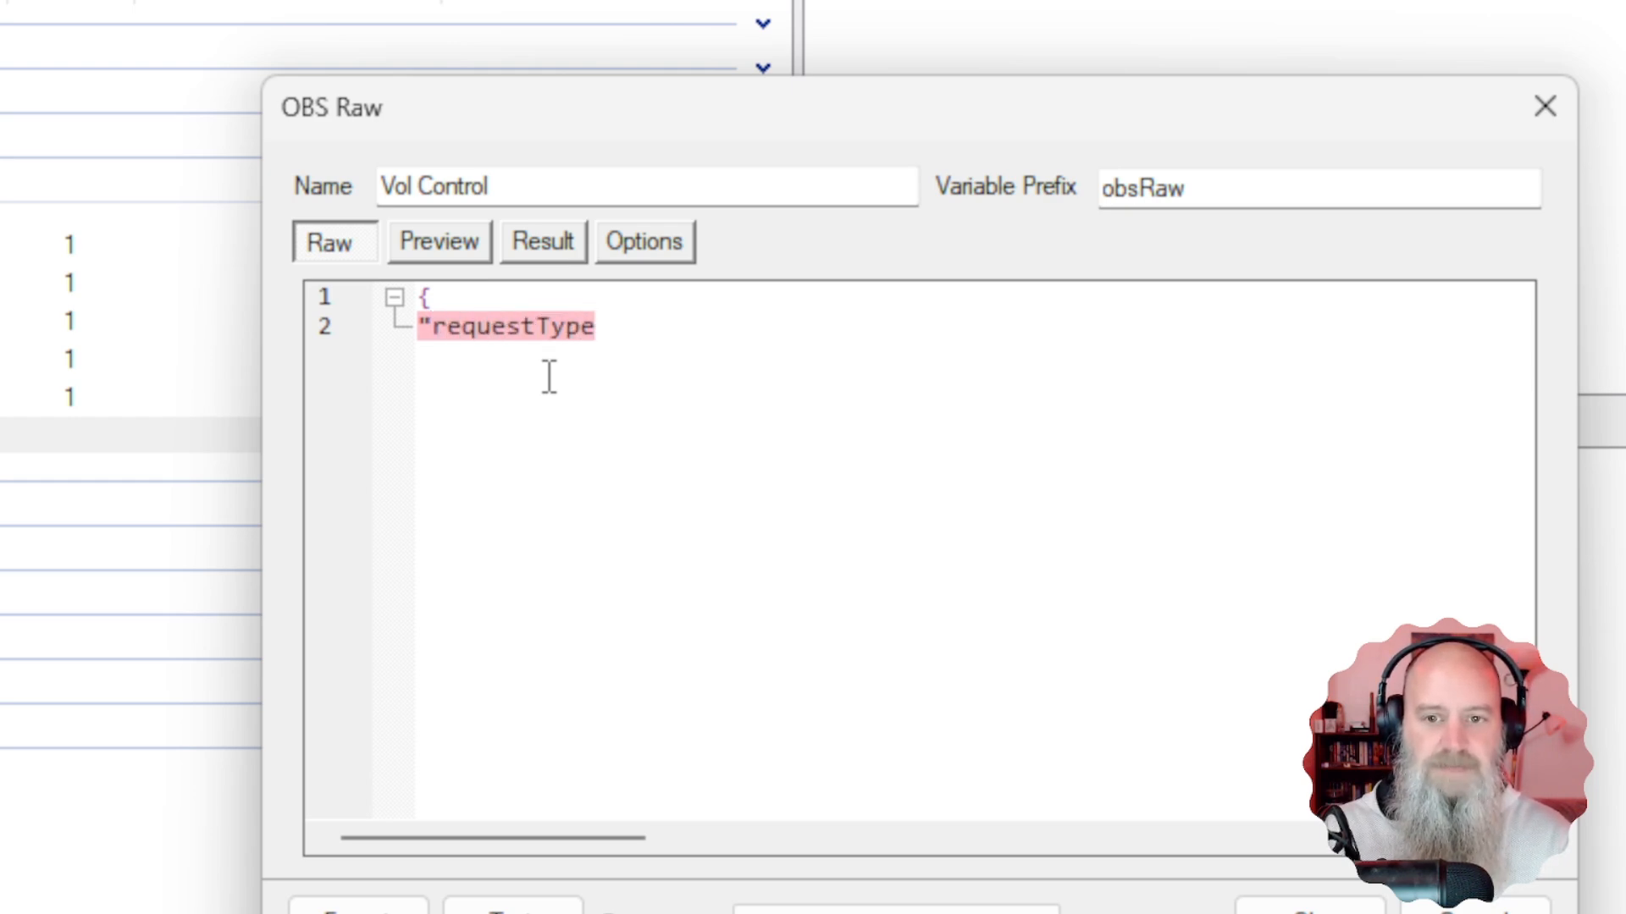
text(")
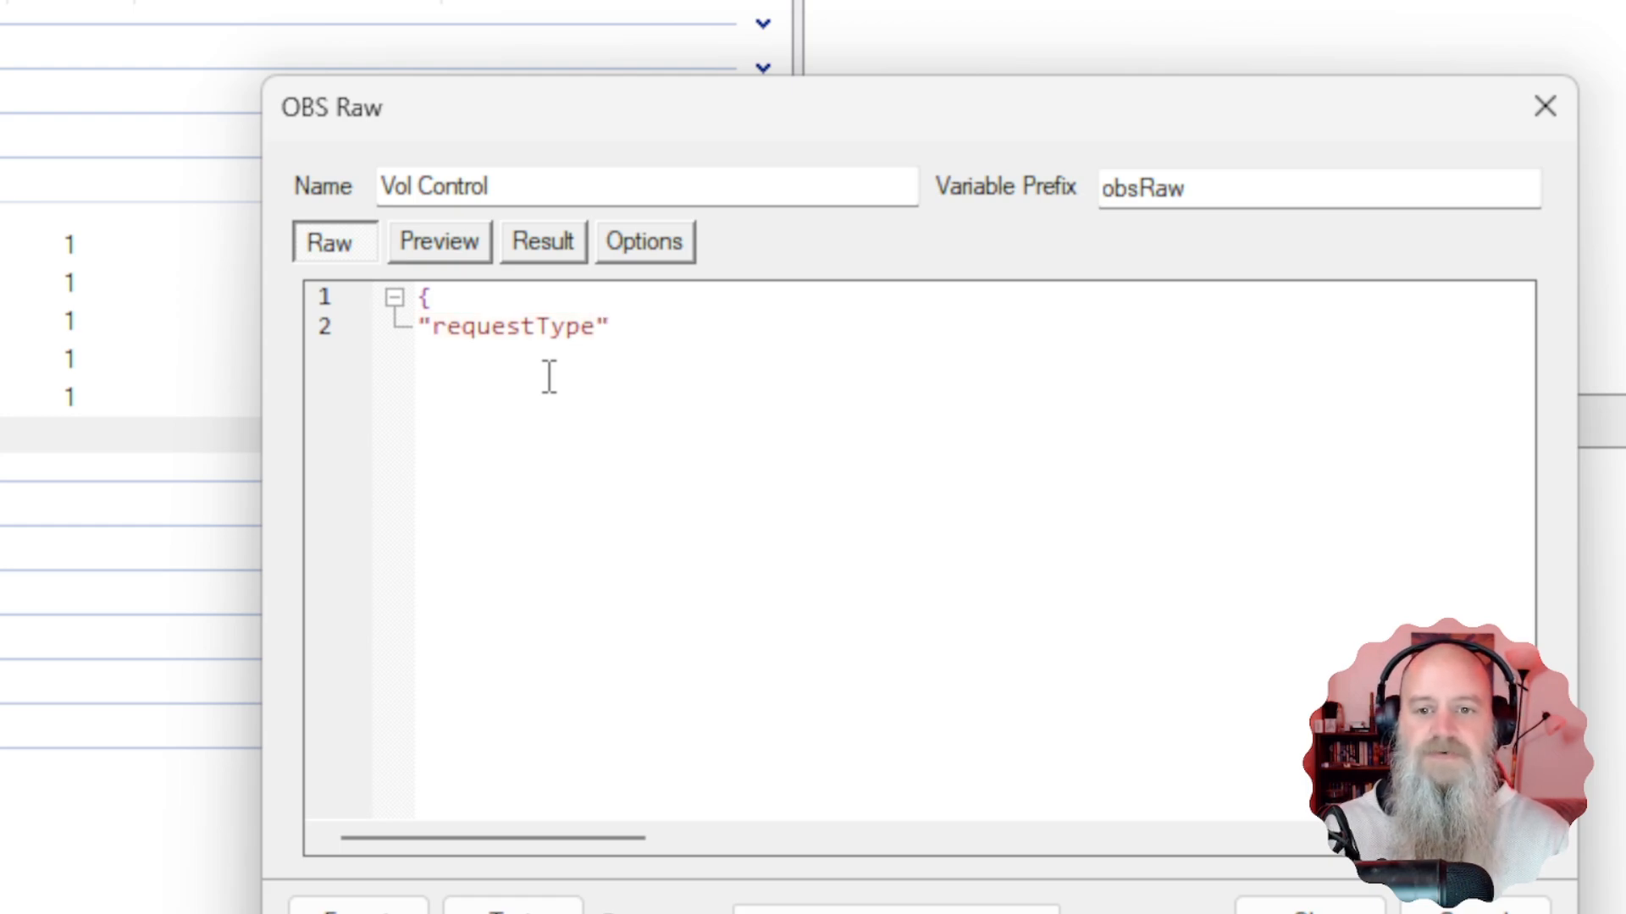
text(:)
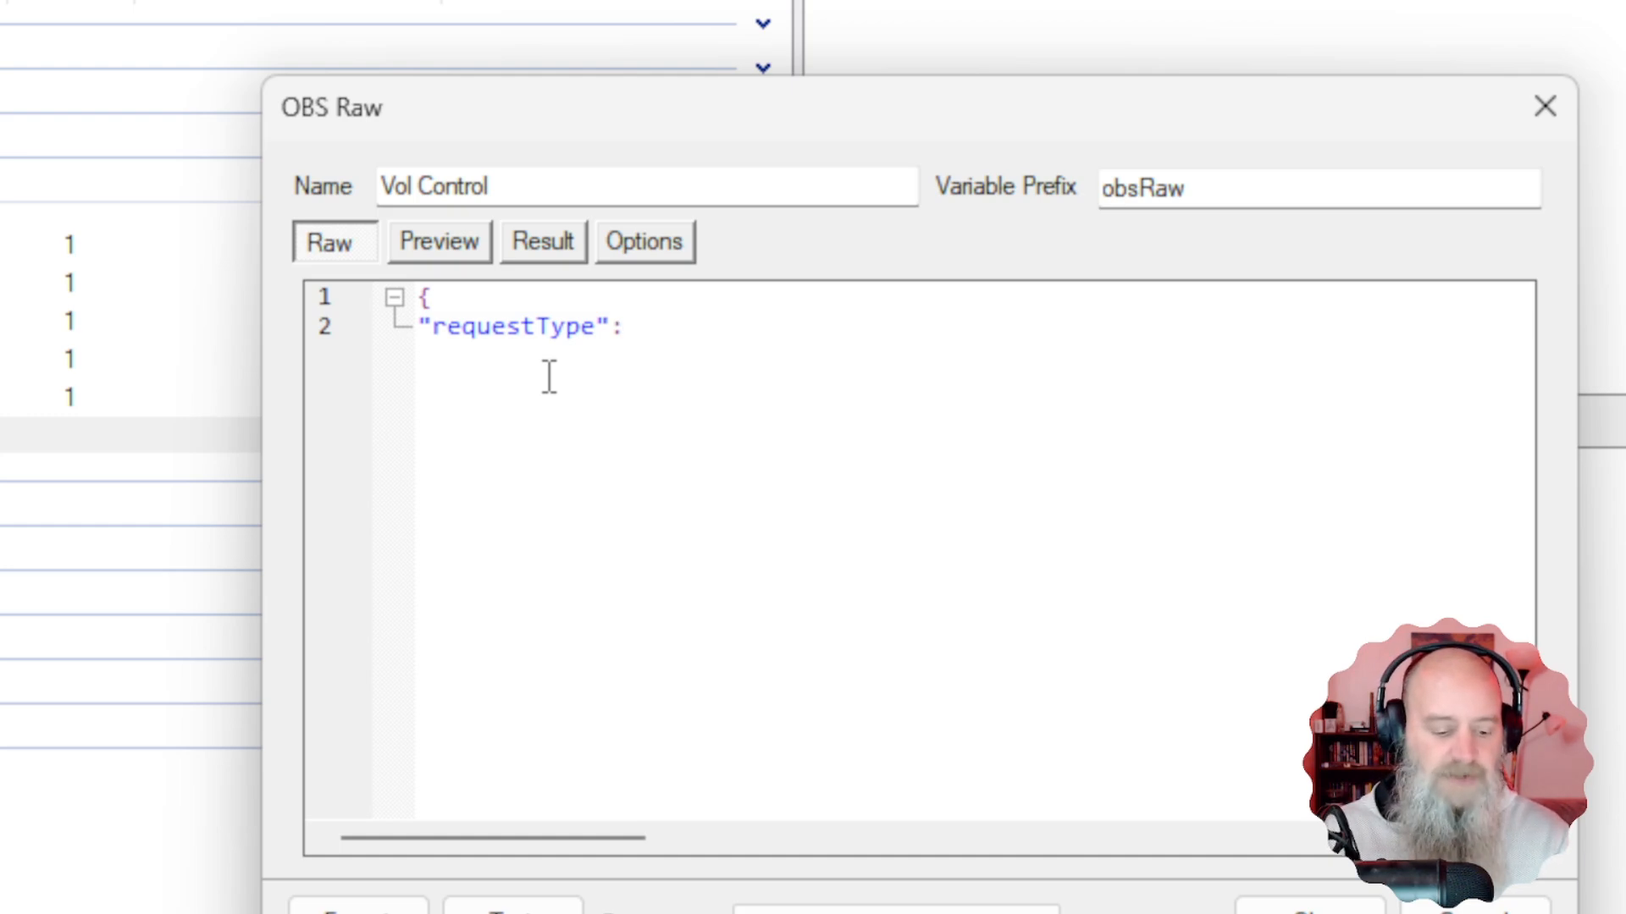
text(")
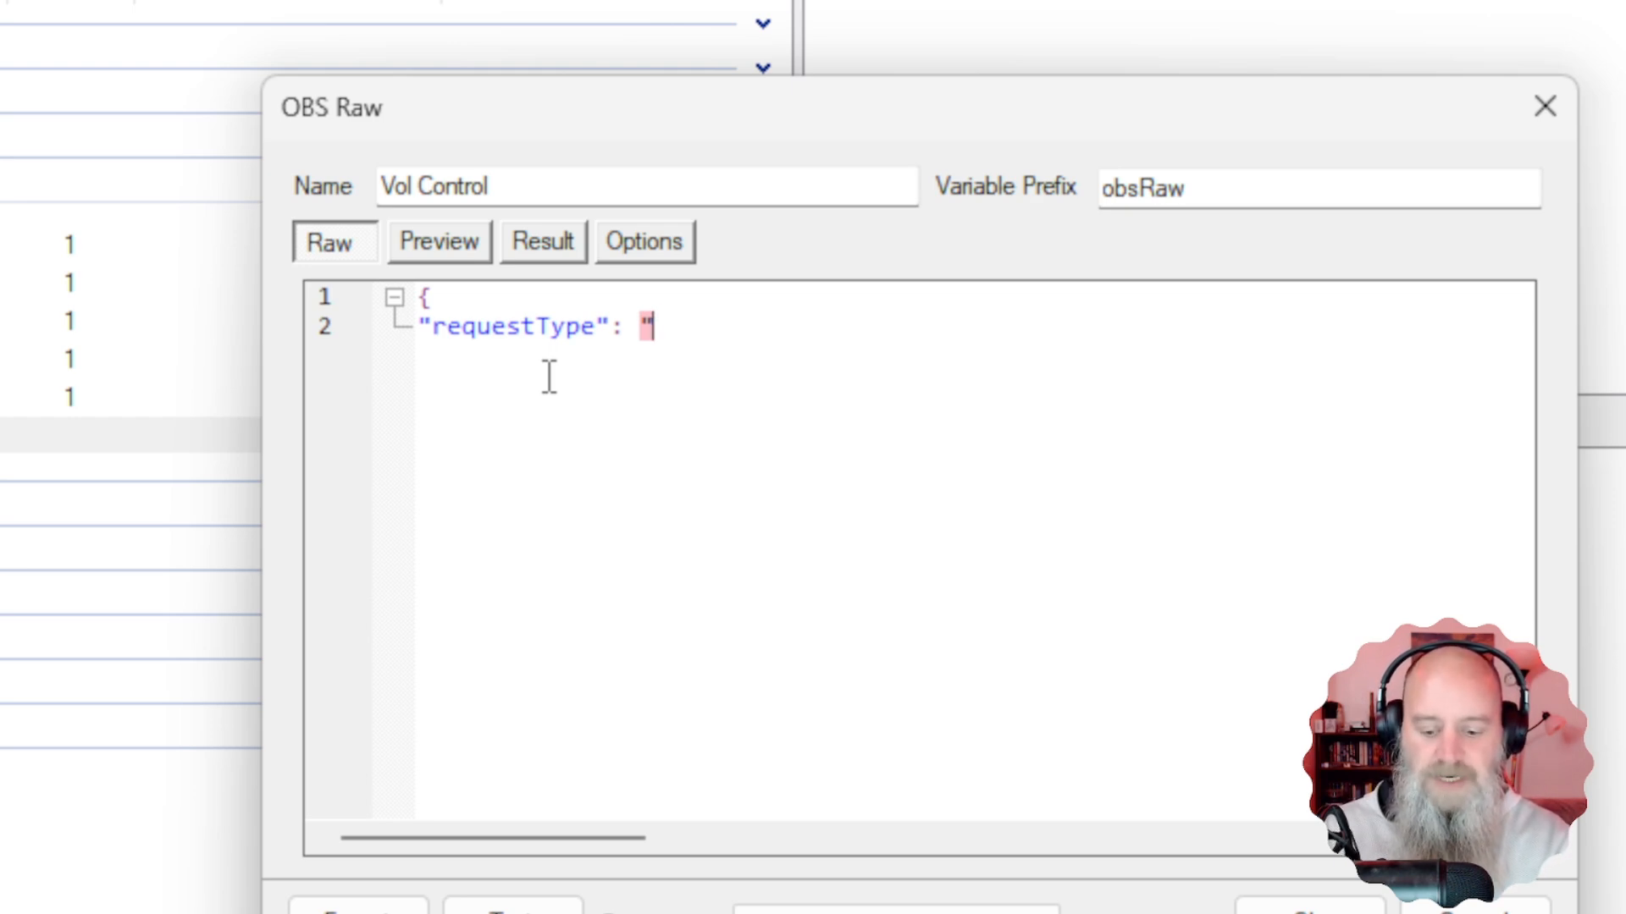
text(Set)
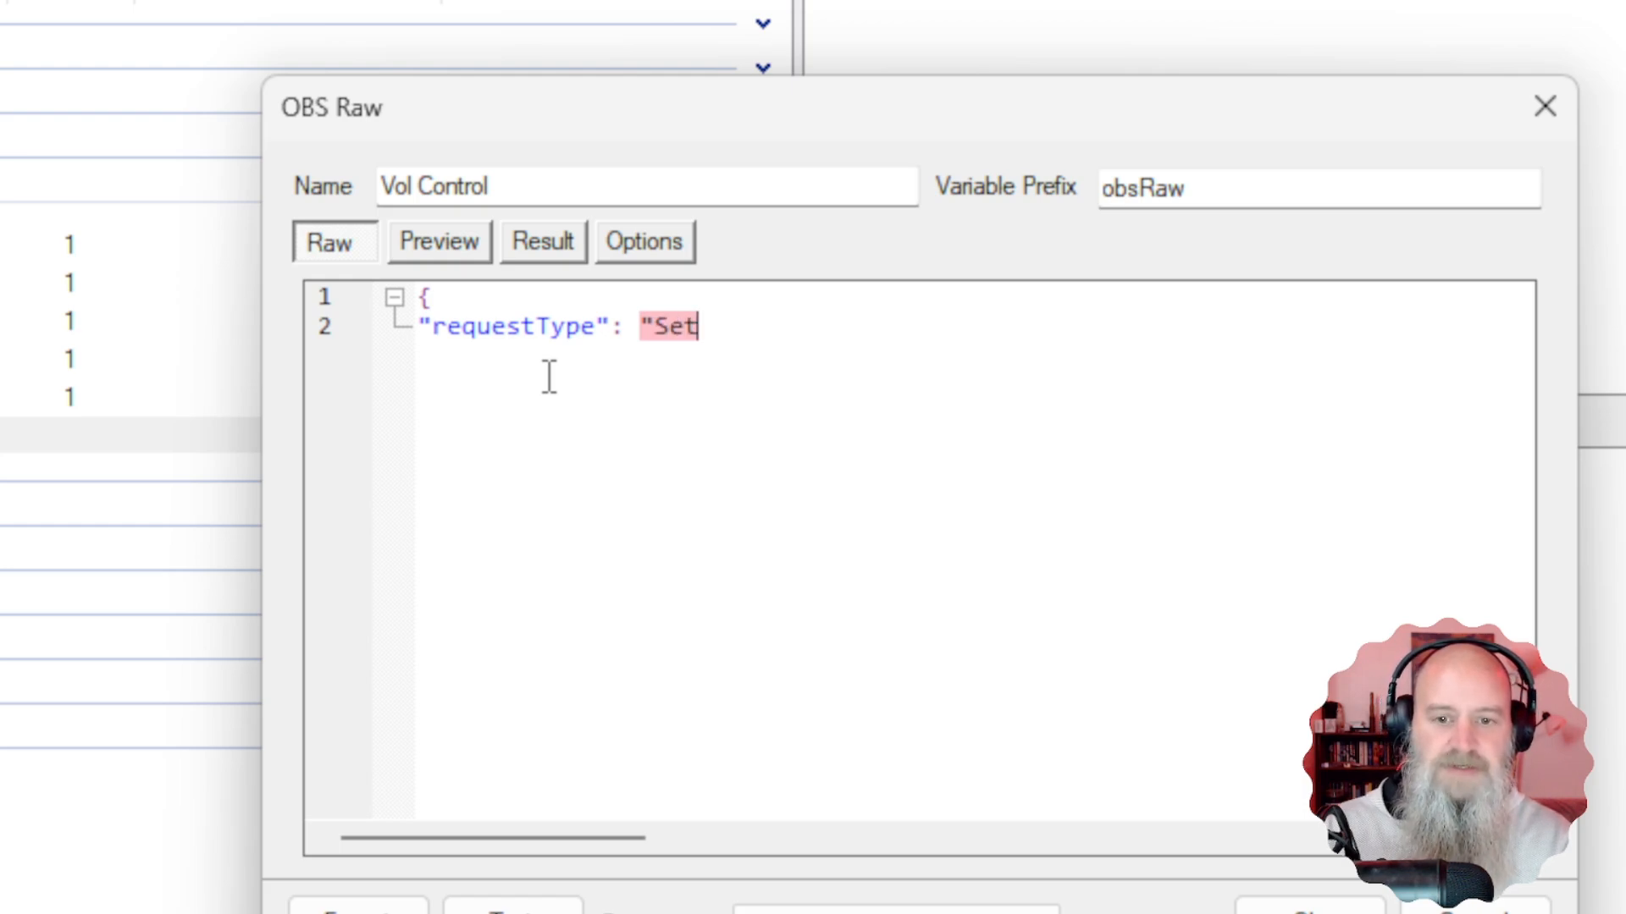
text(I)
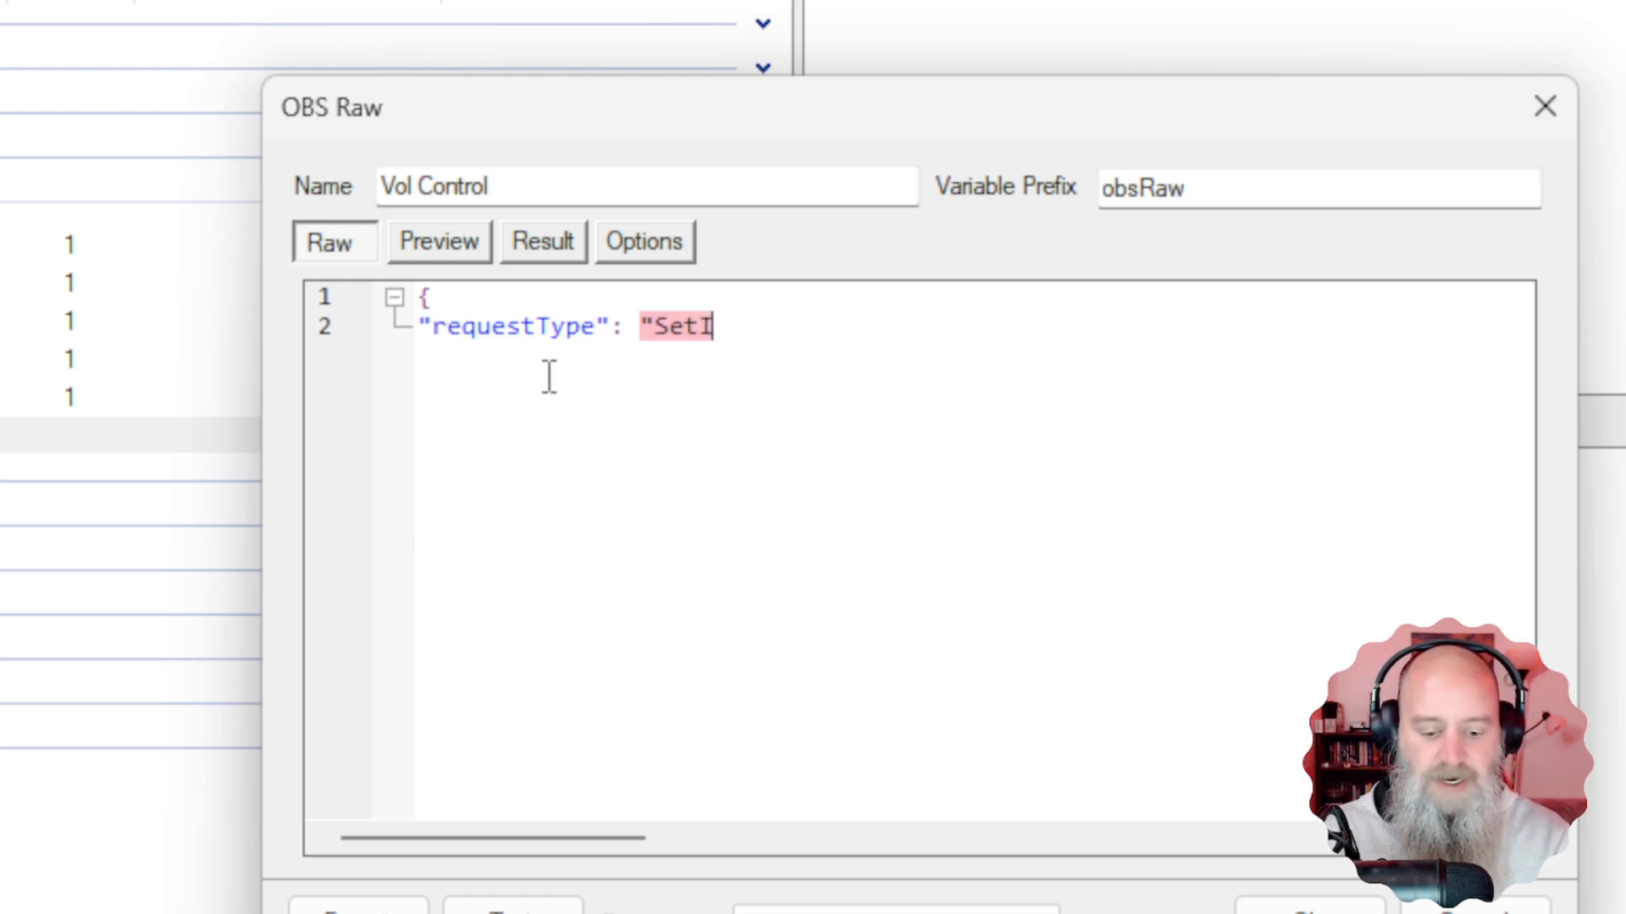
text(nput)
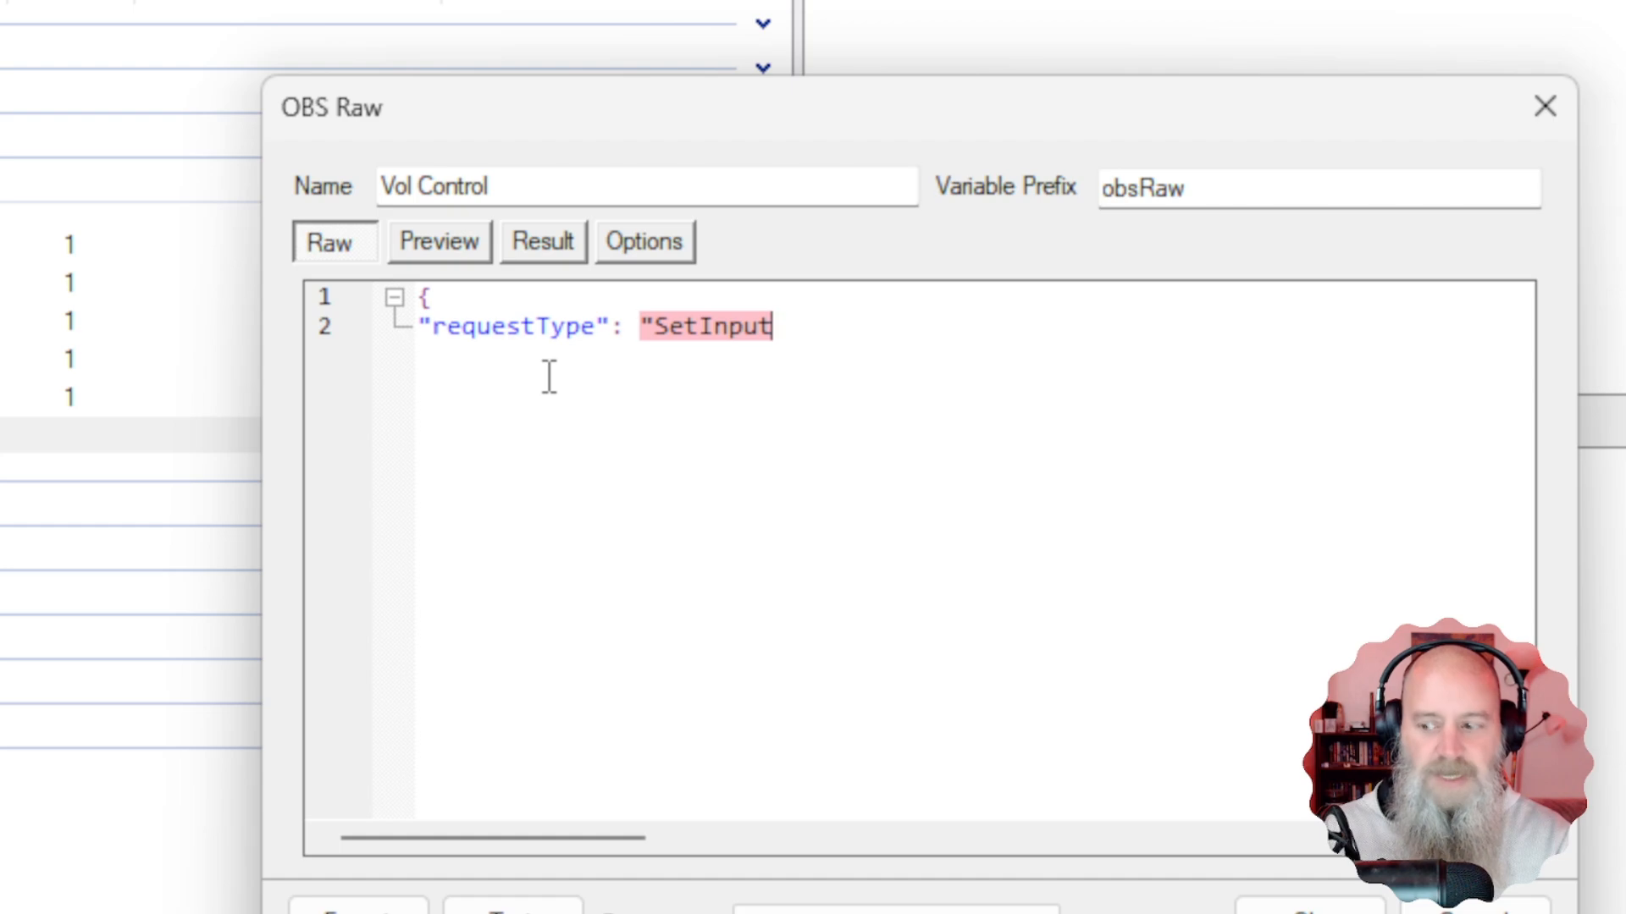
text(Volume)
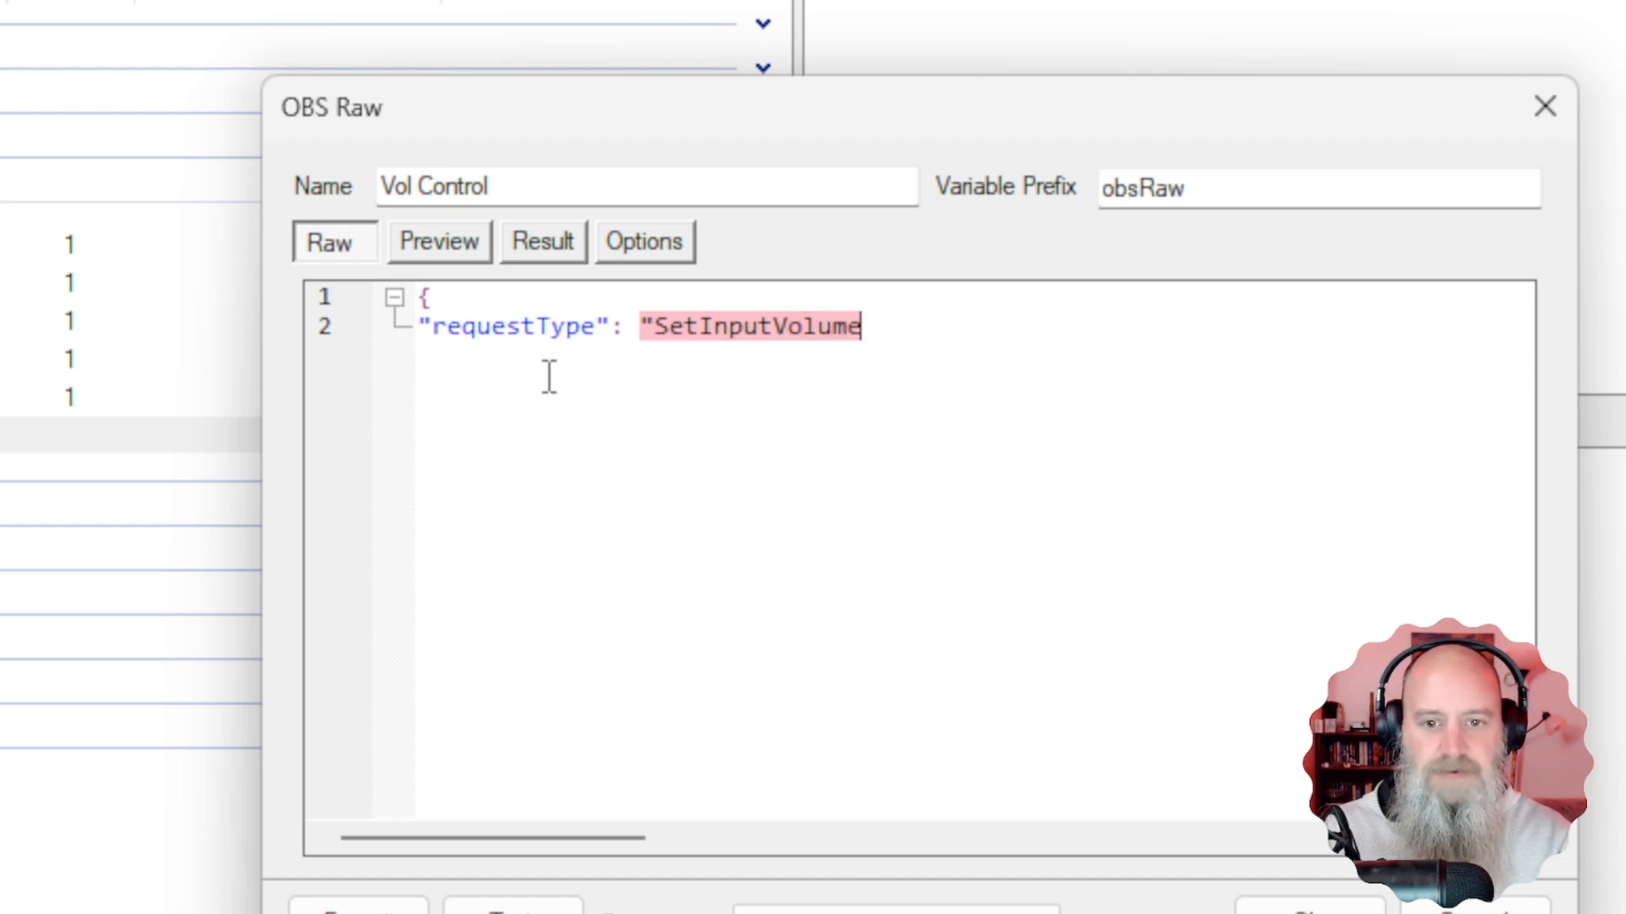
text(")
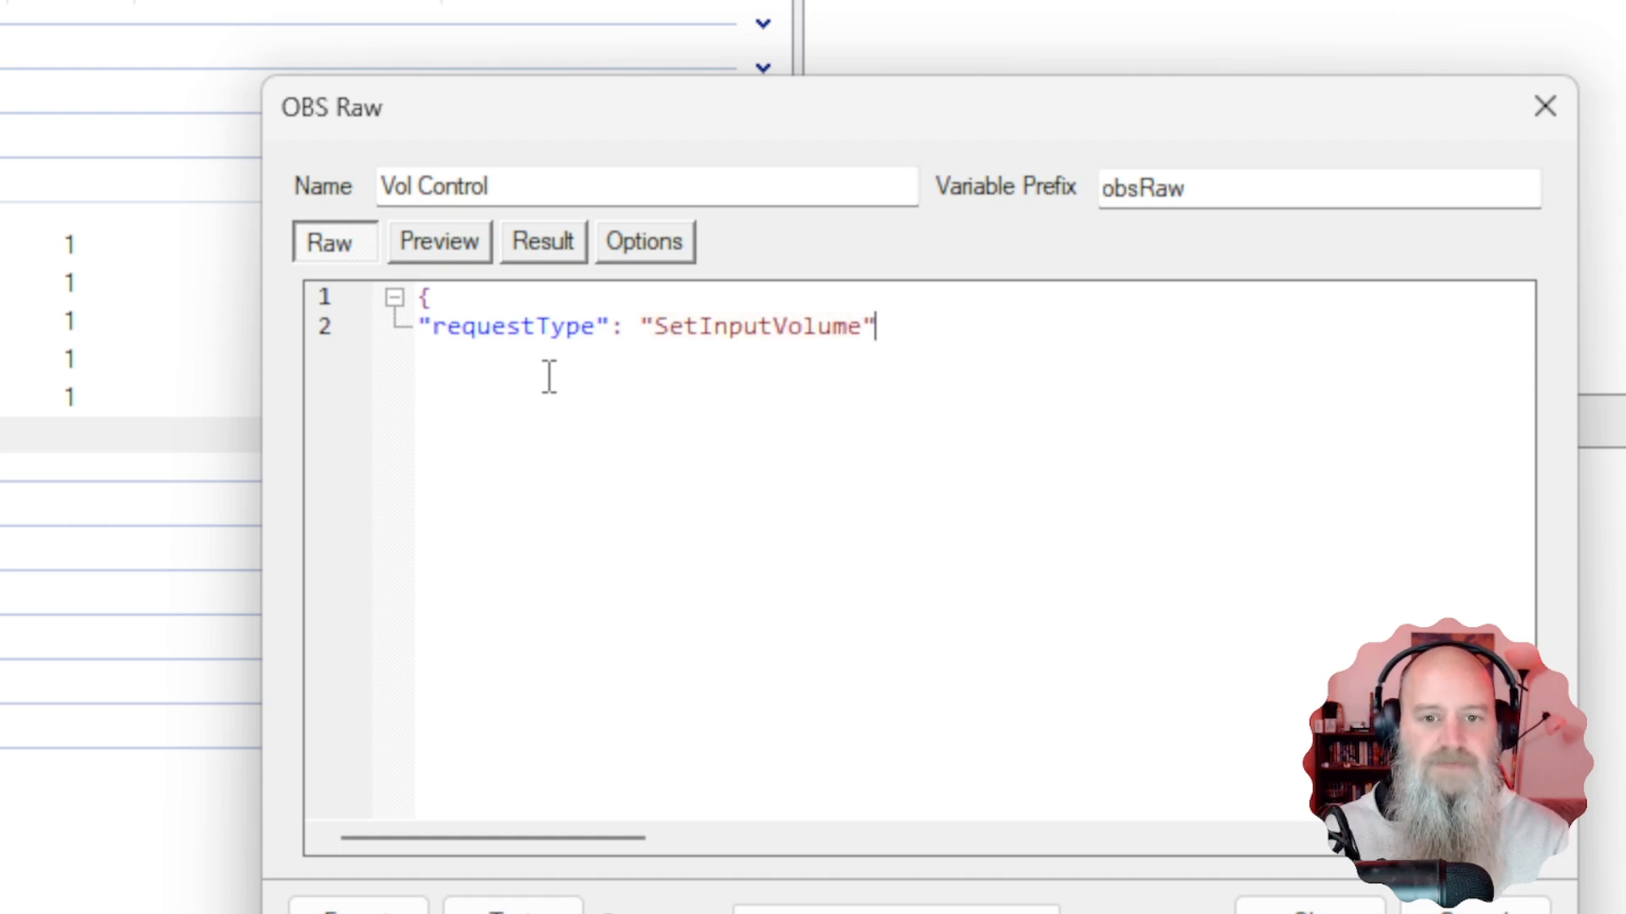
text(,)
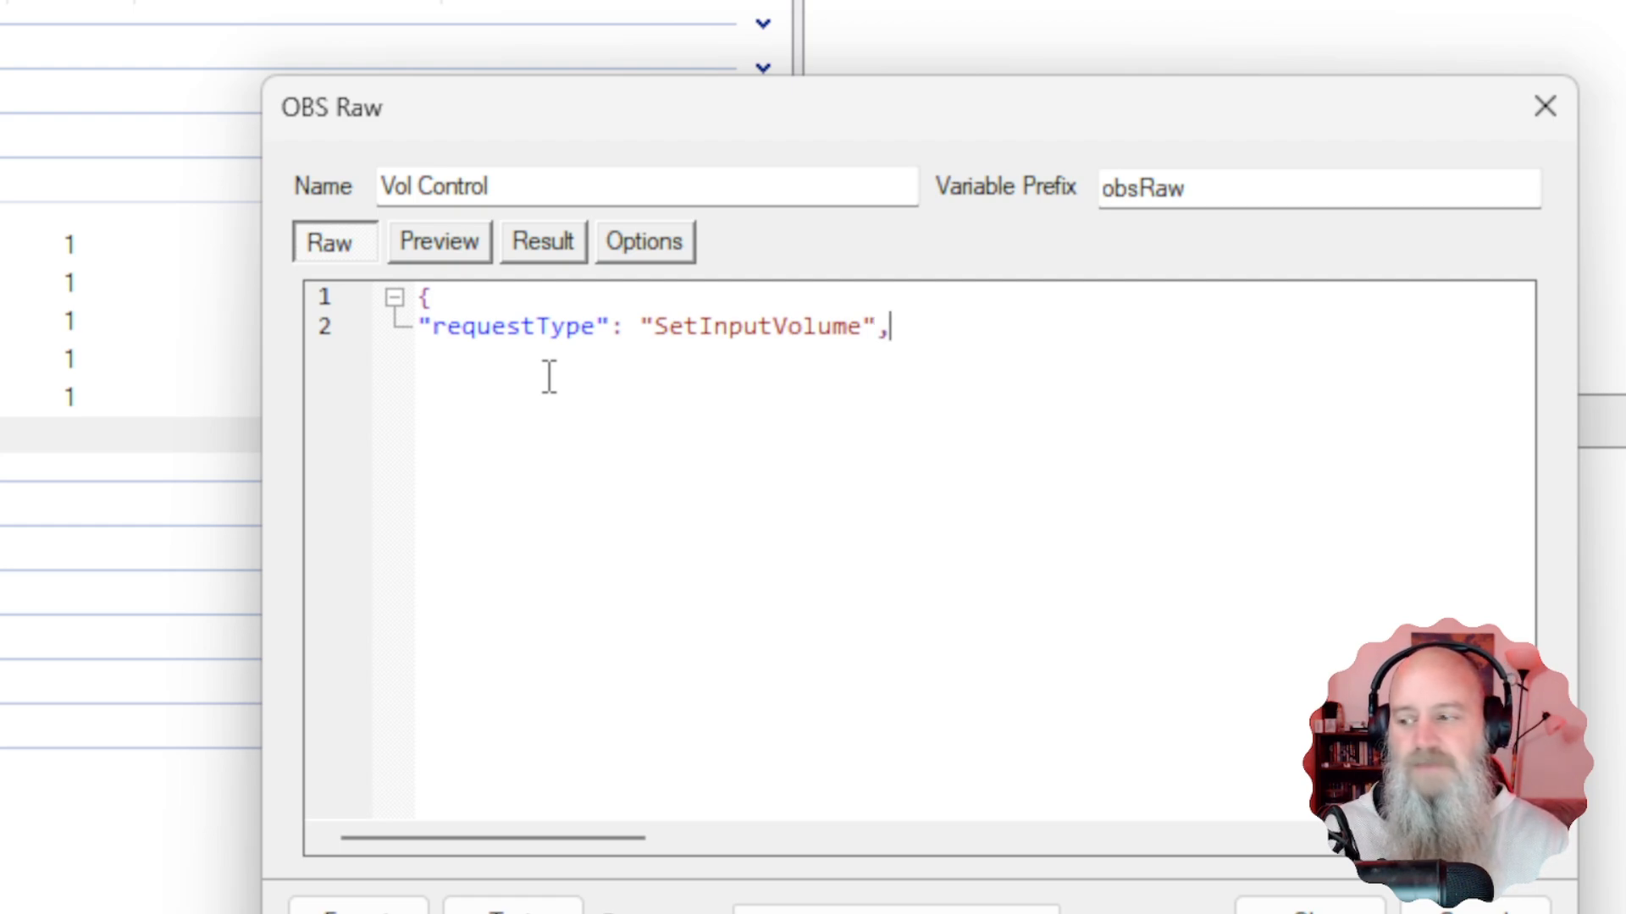
key(Return)
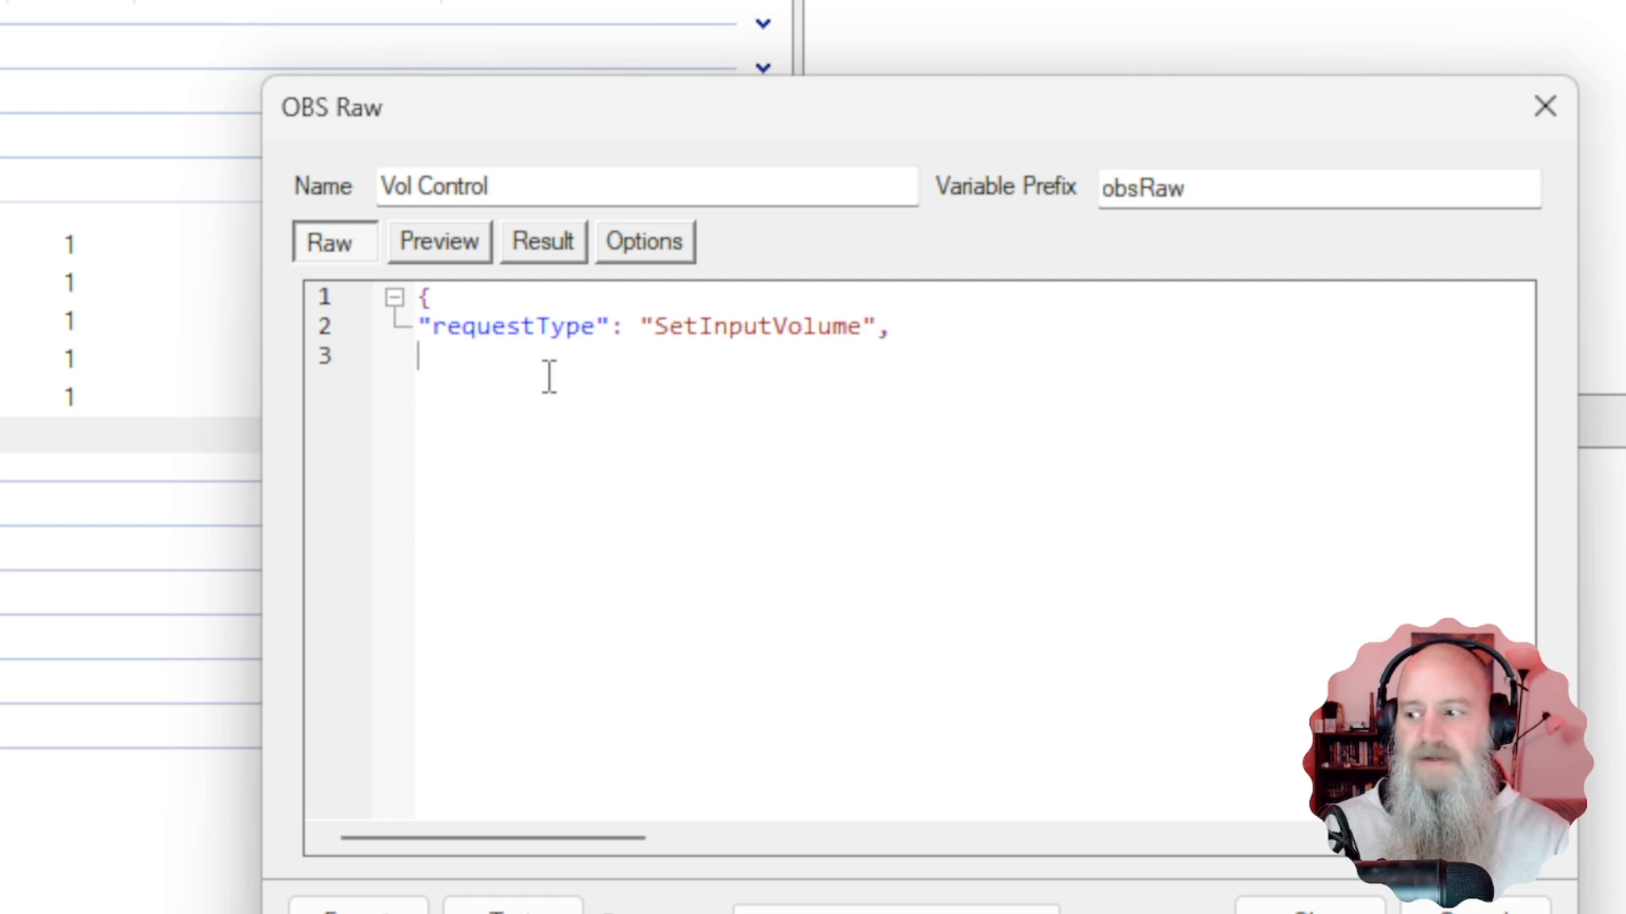
Open a "requestData": { object and begin its "inputName": " field inside it.
text(")
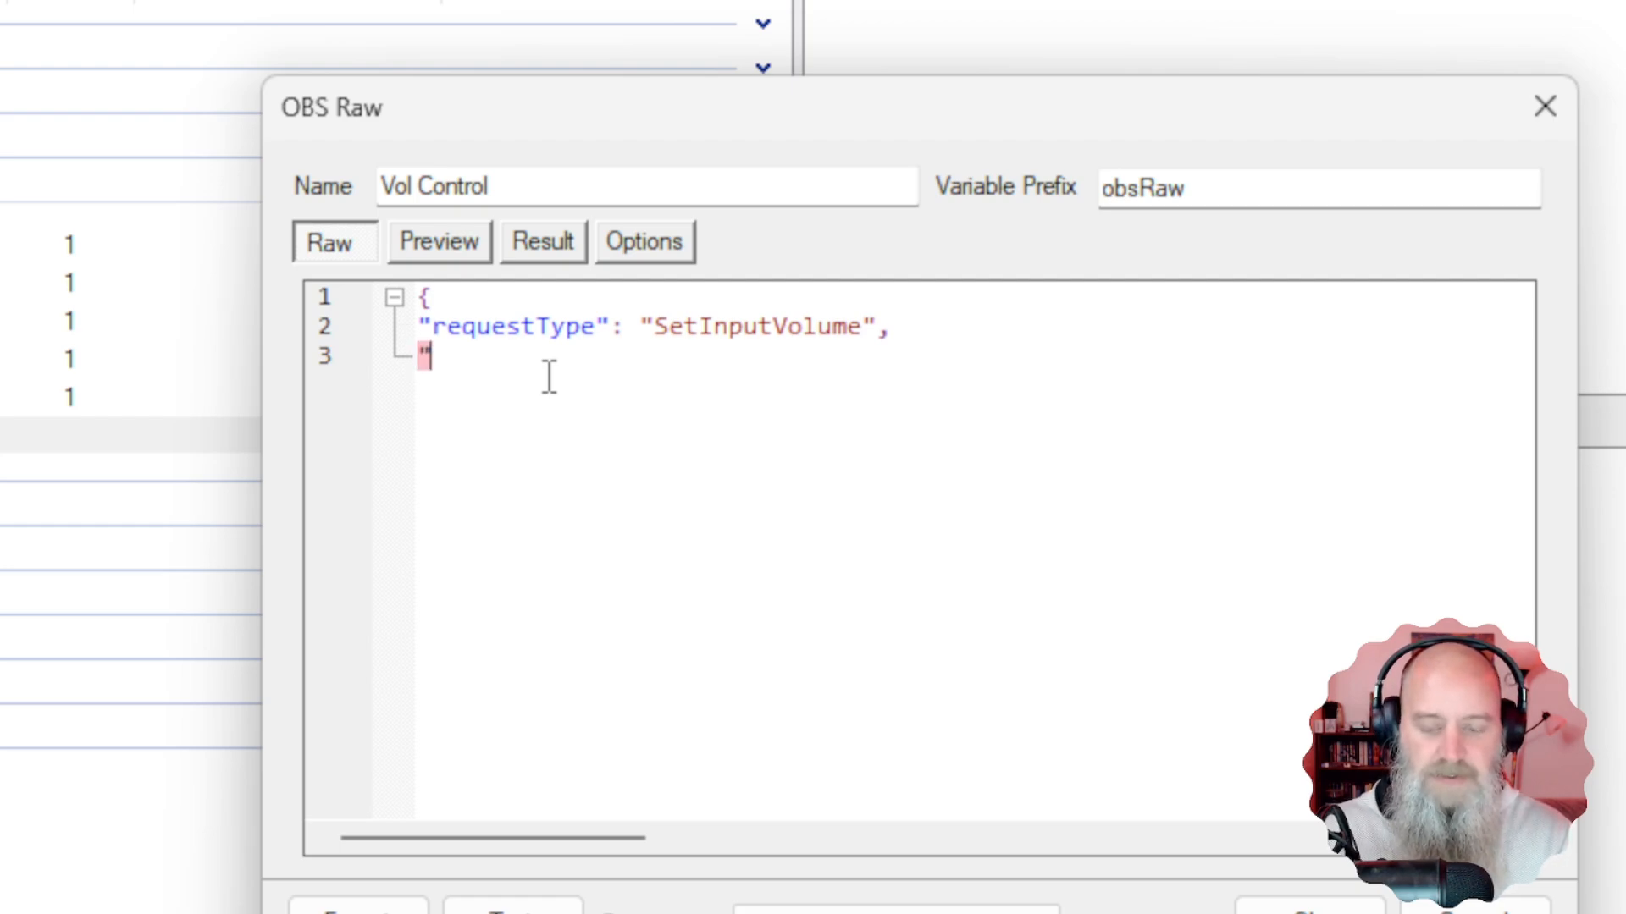
text(r)
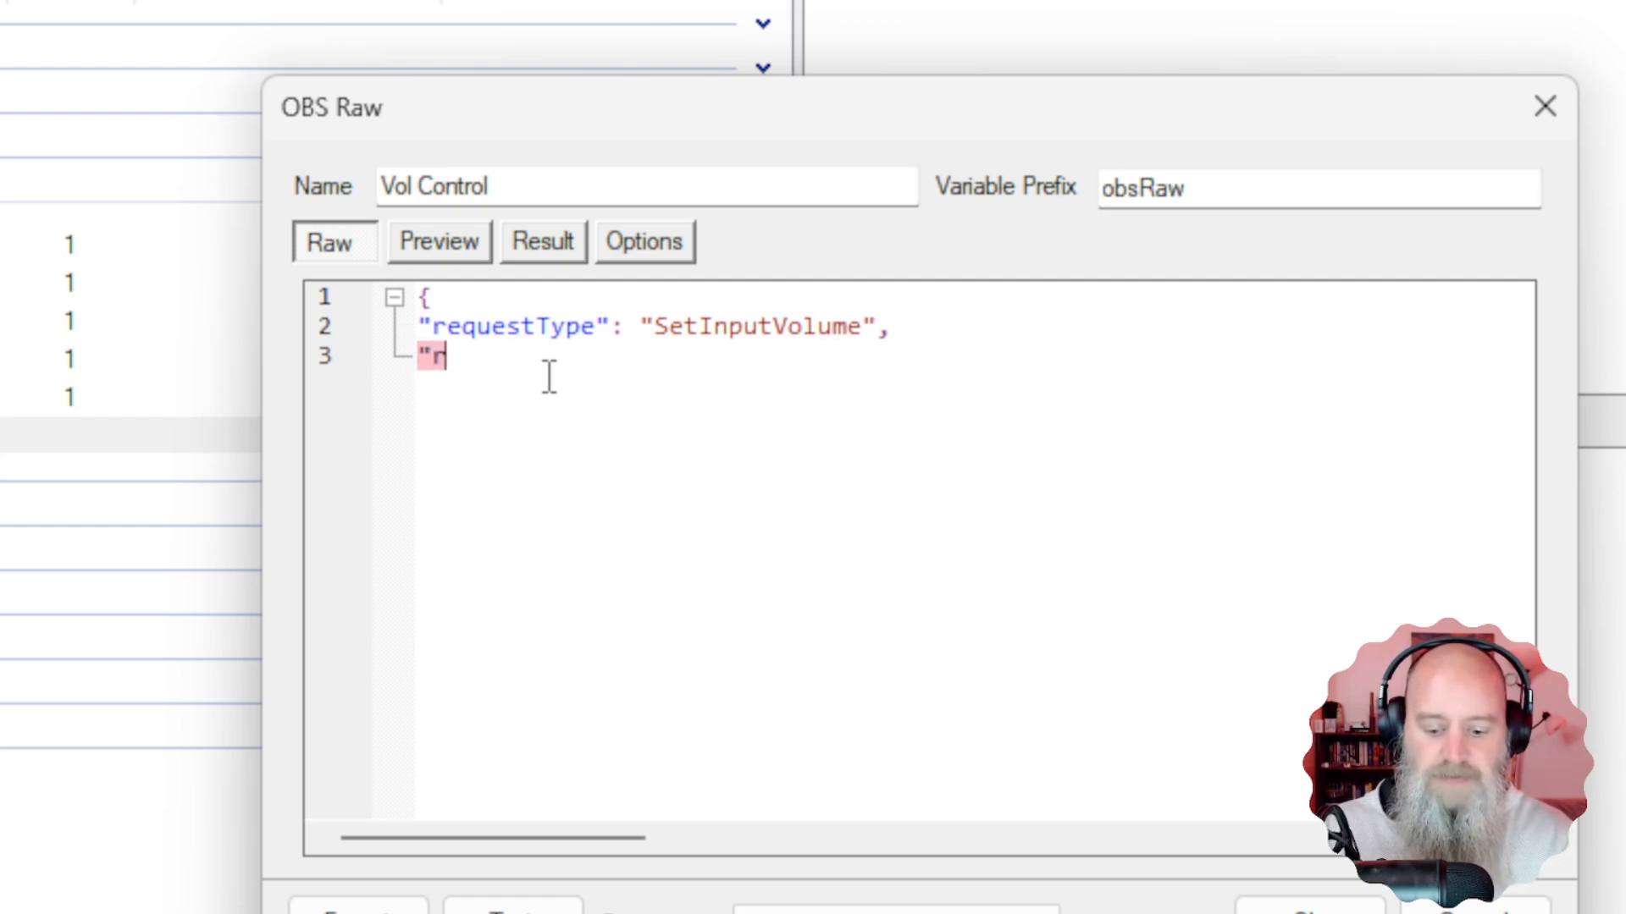
text(equest)
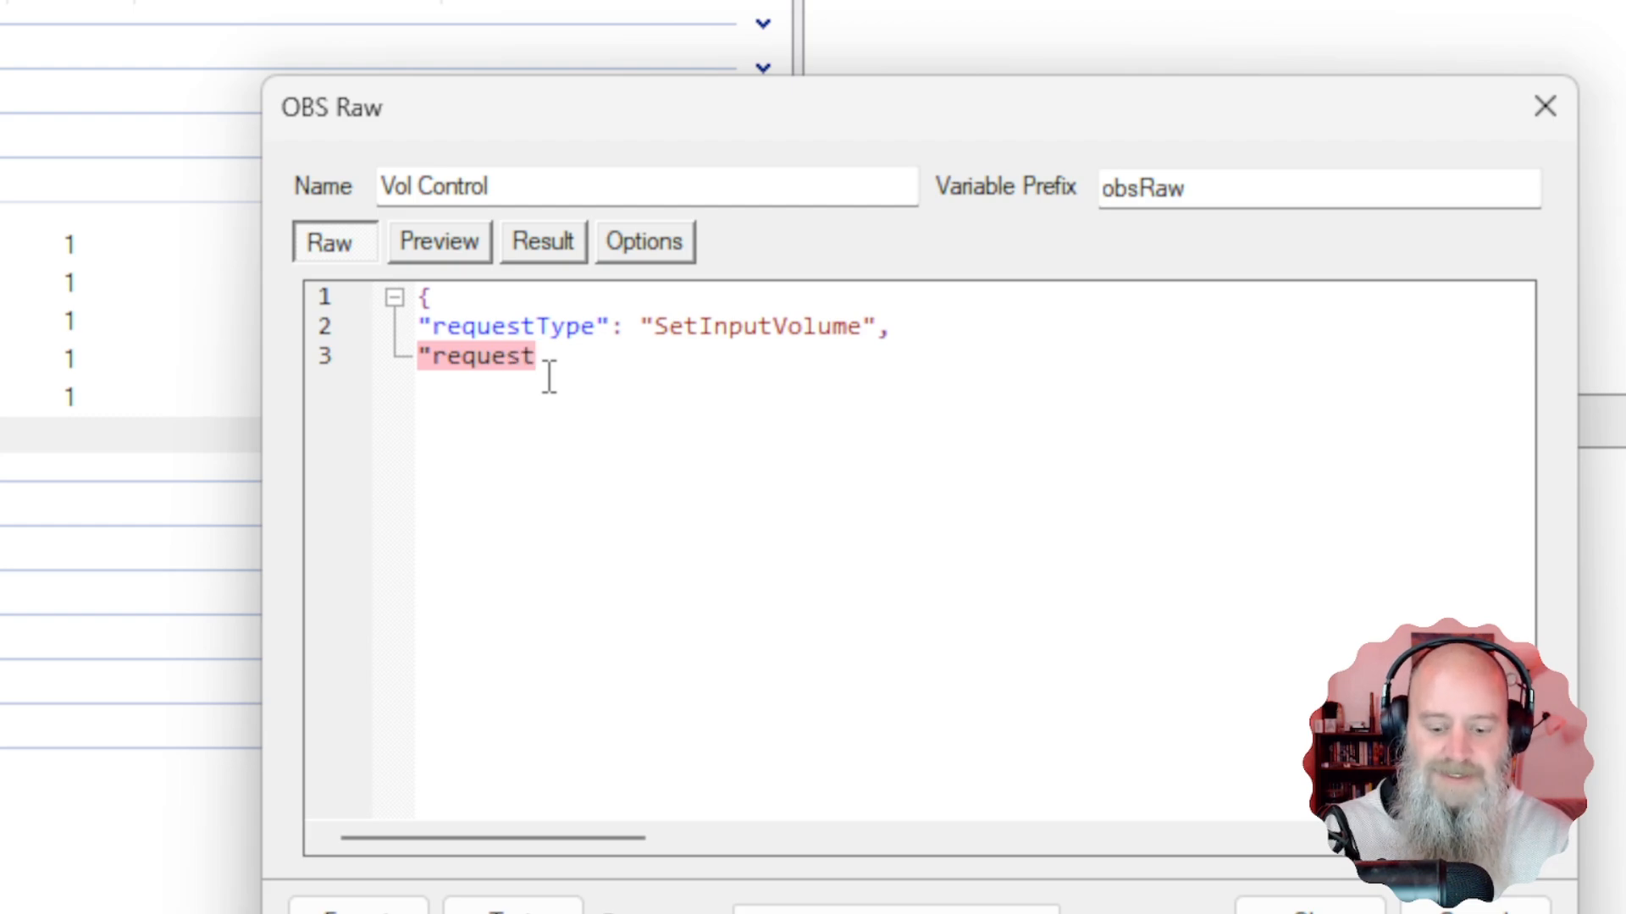
text(Data)
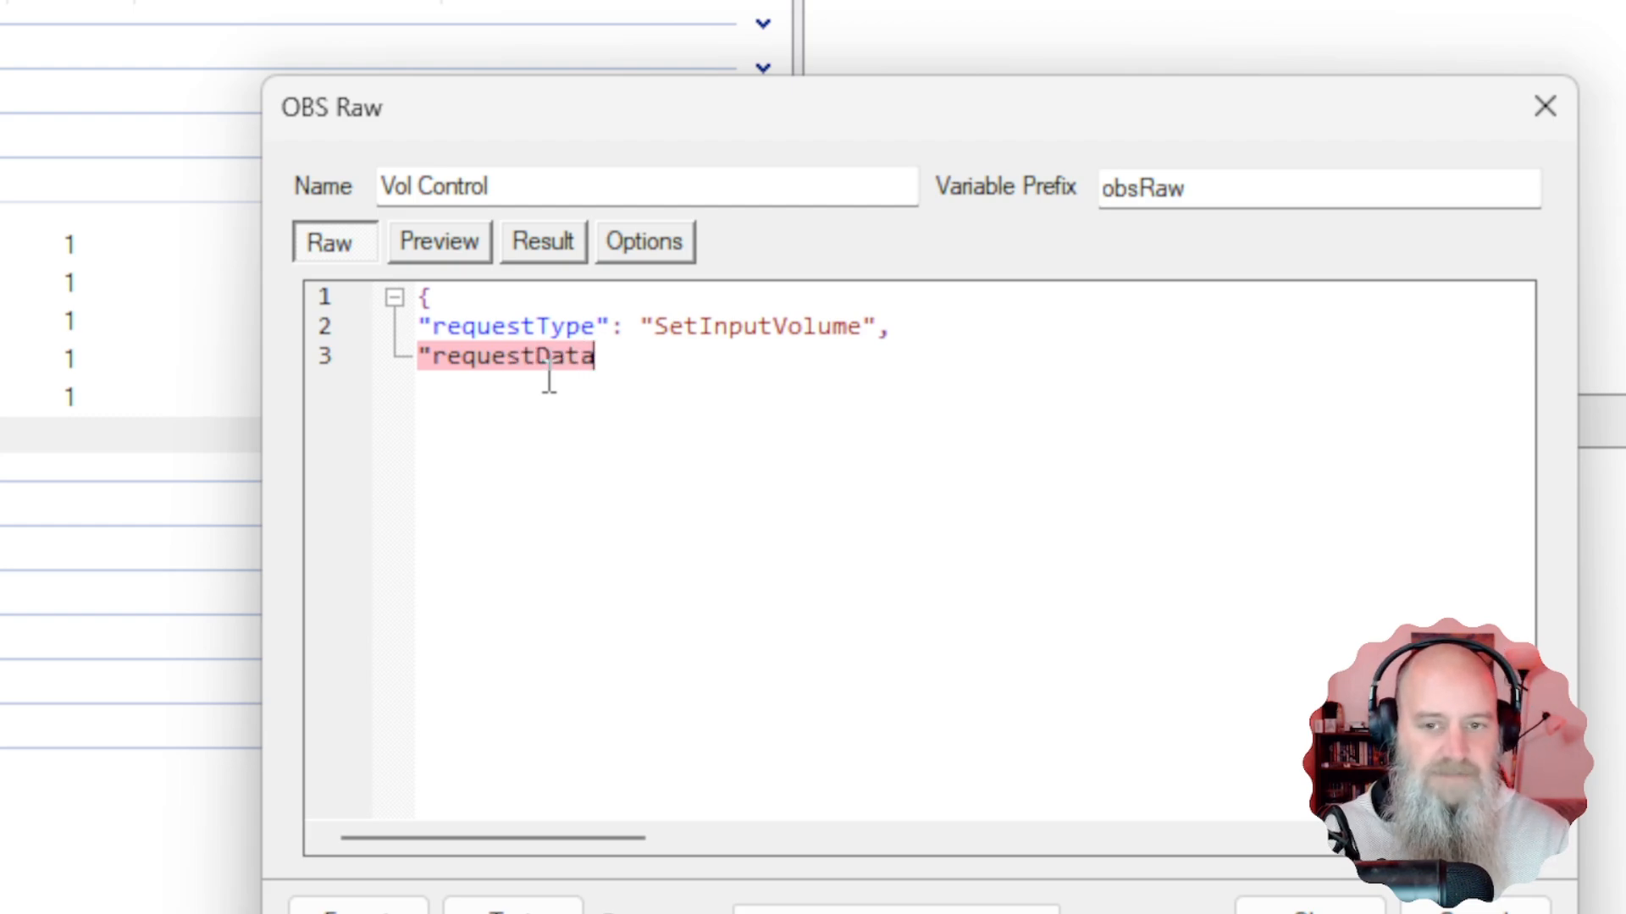
text(":)
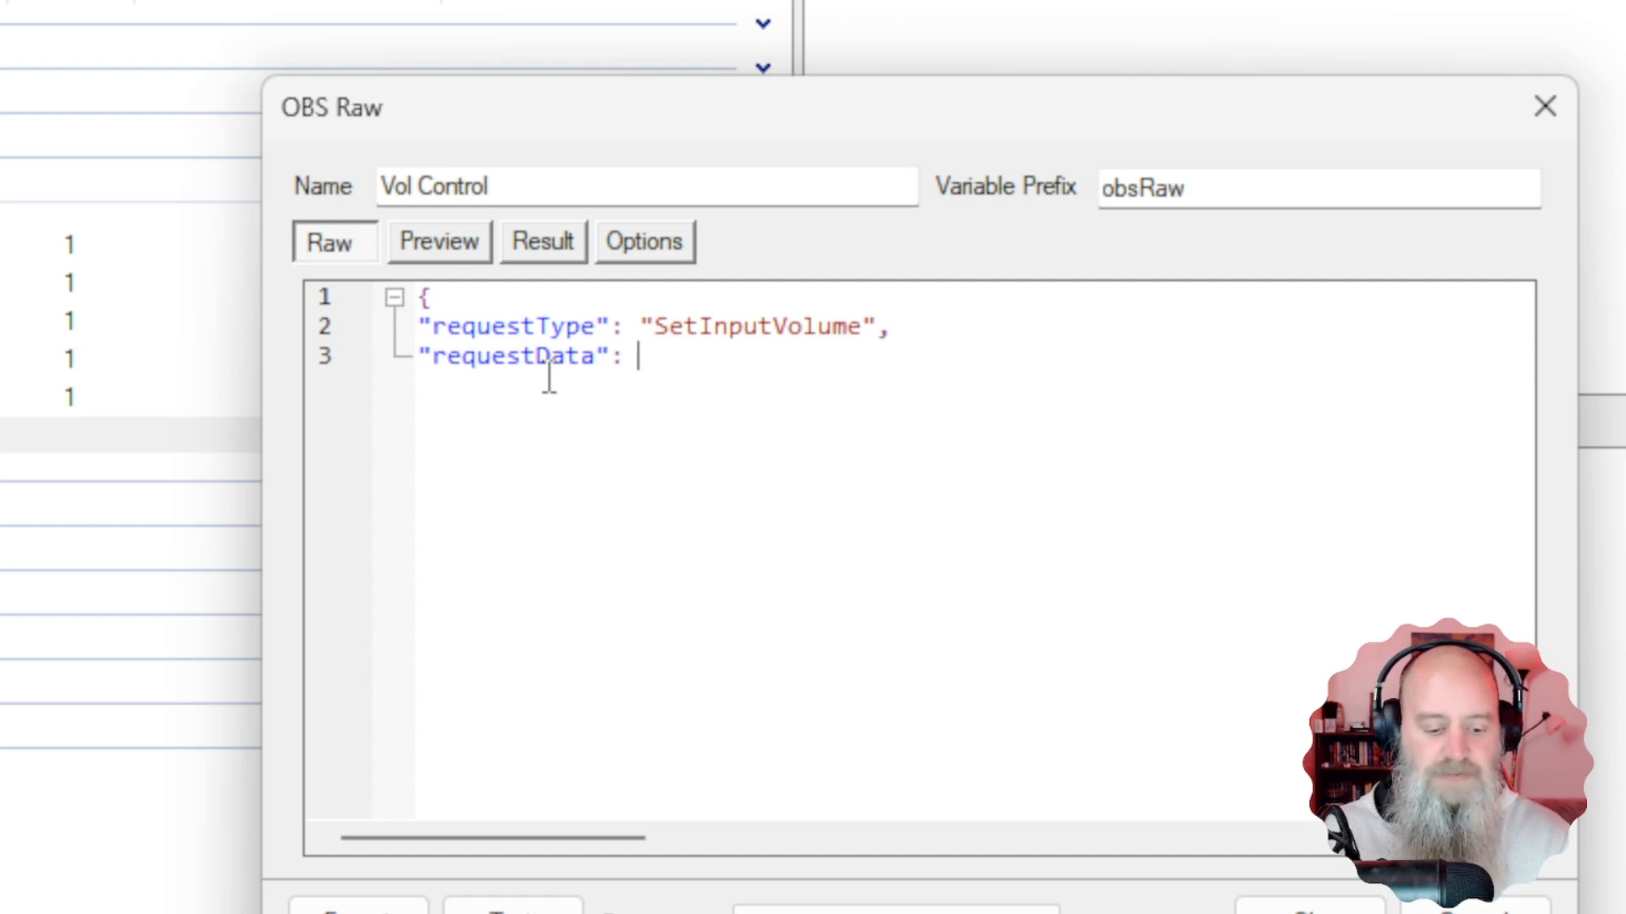
text({)
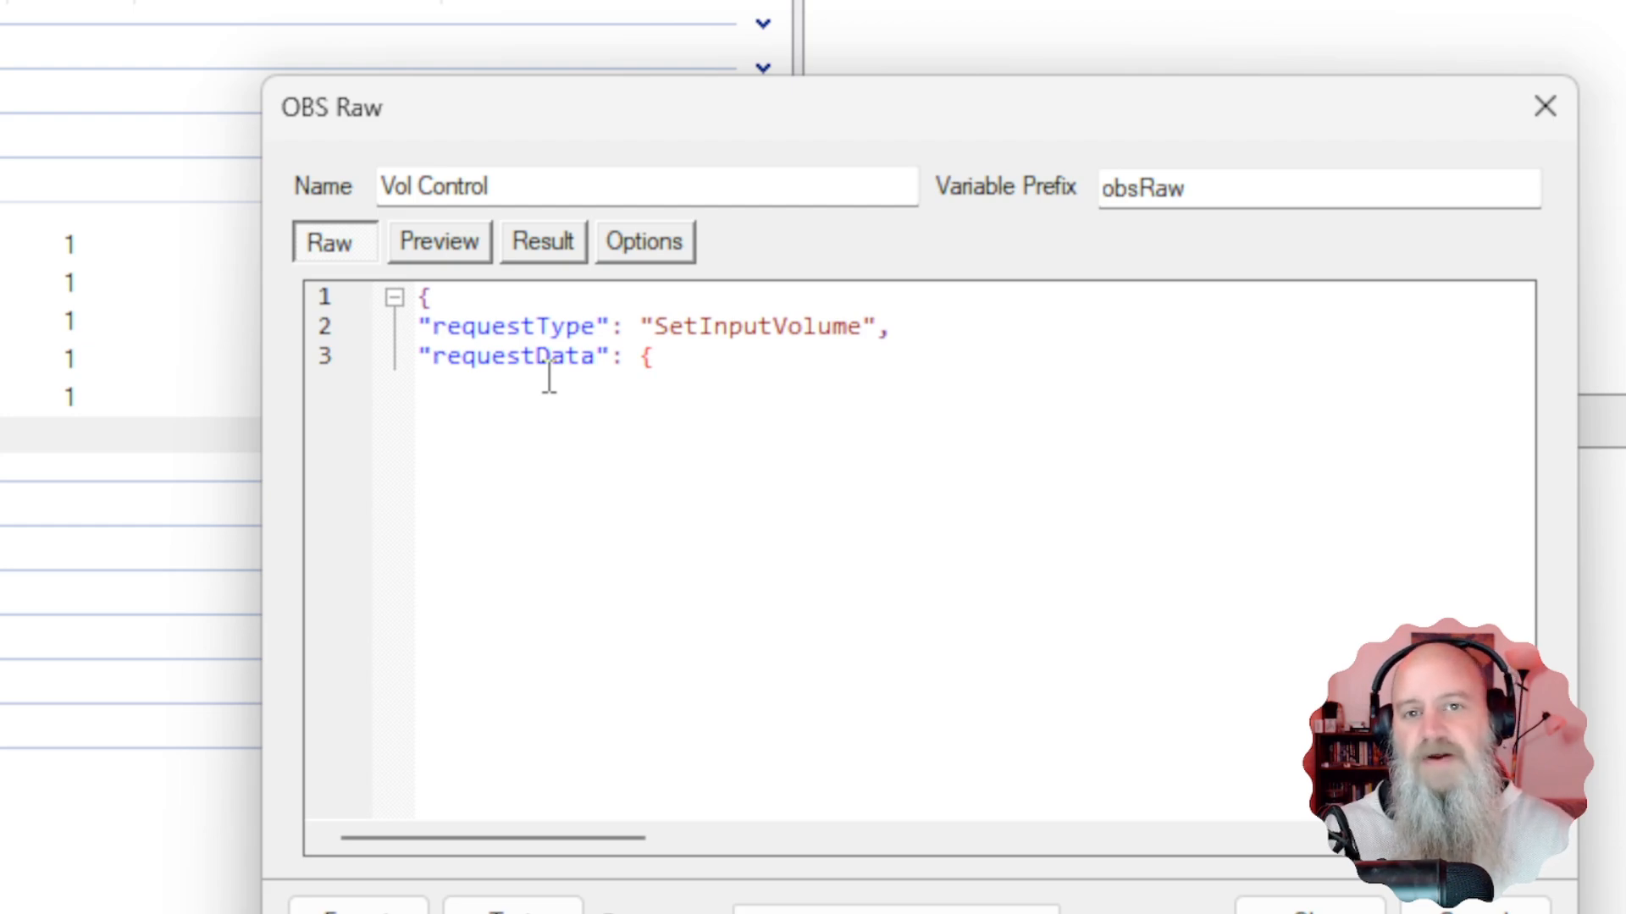
key(Return)
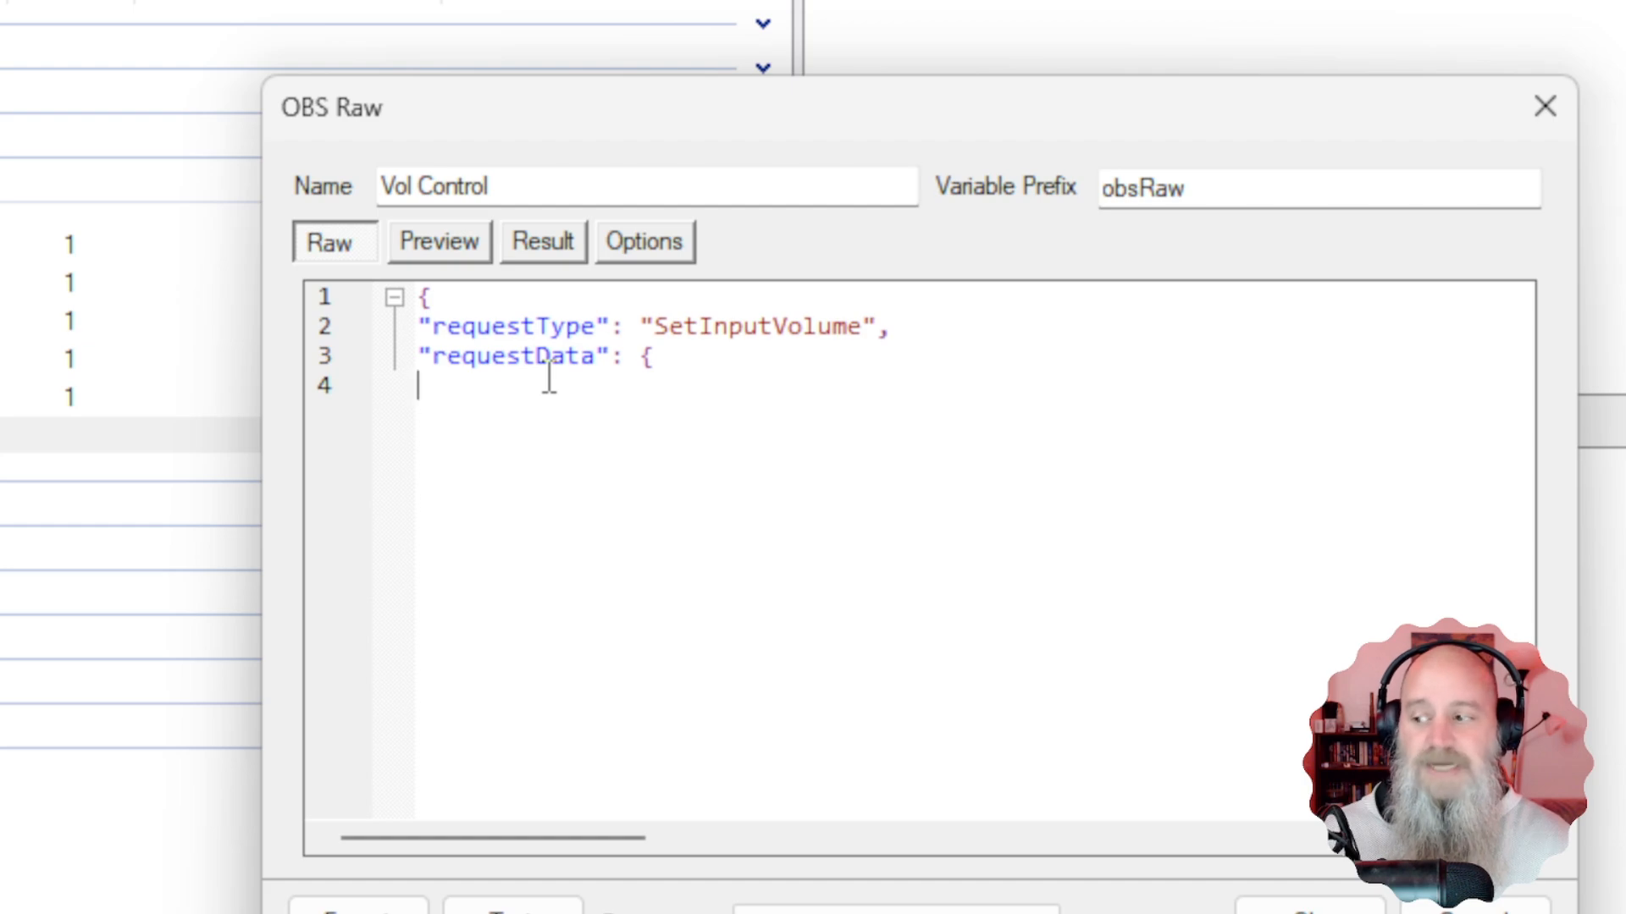
text(")
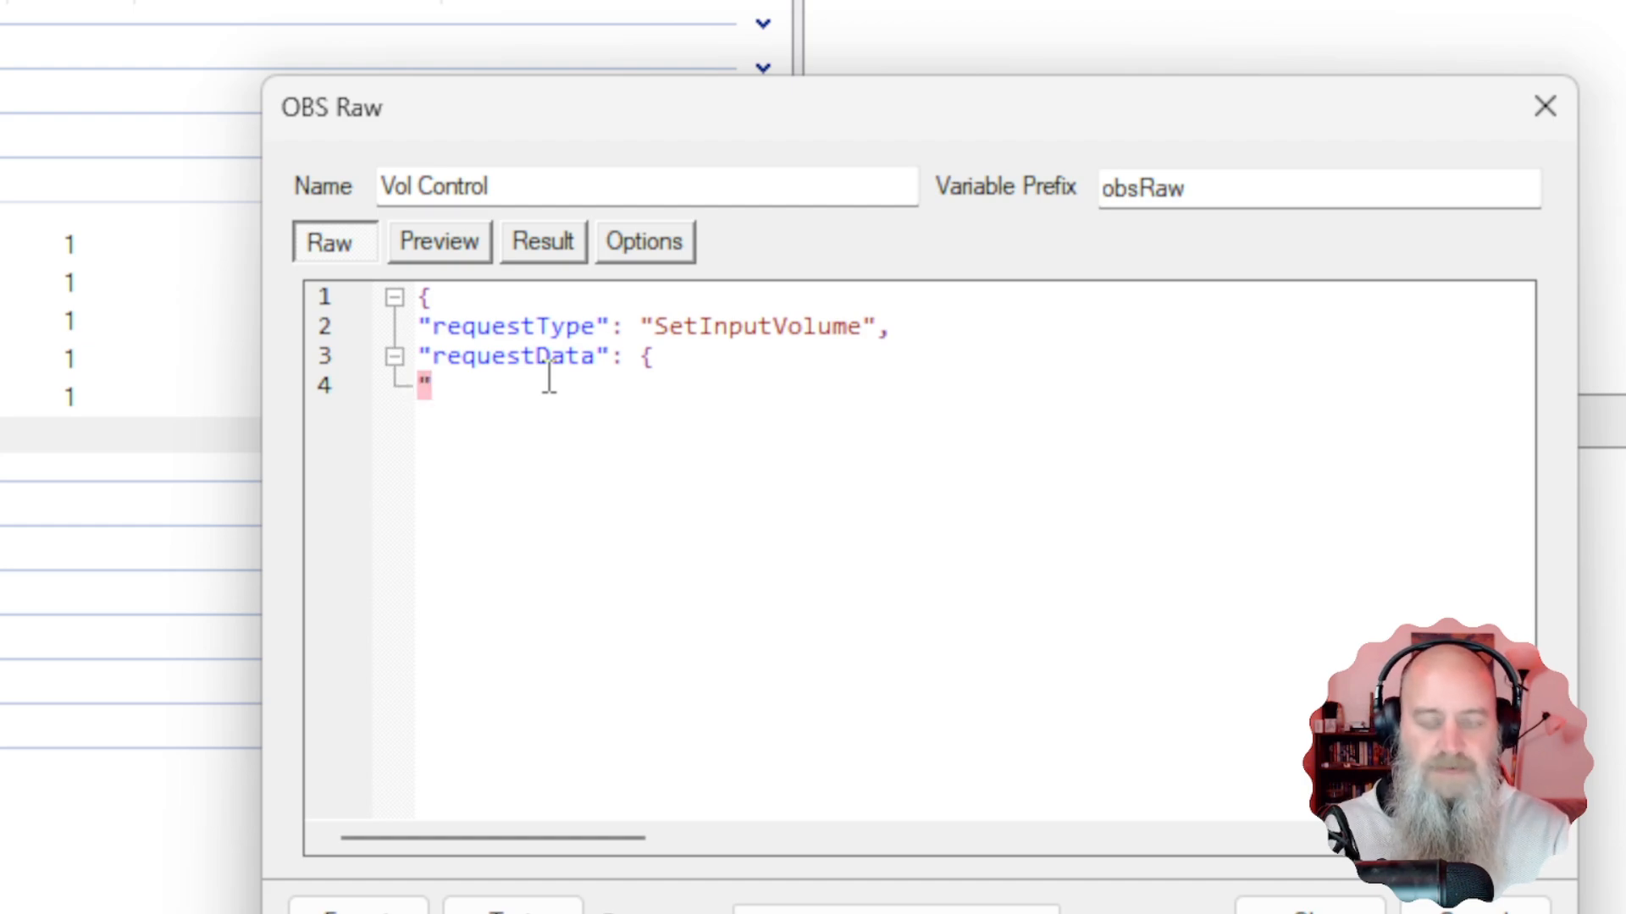
text(i)
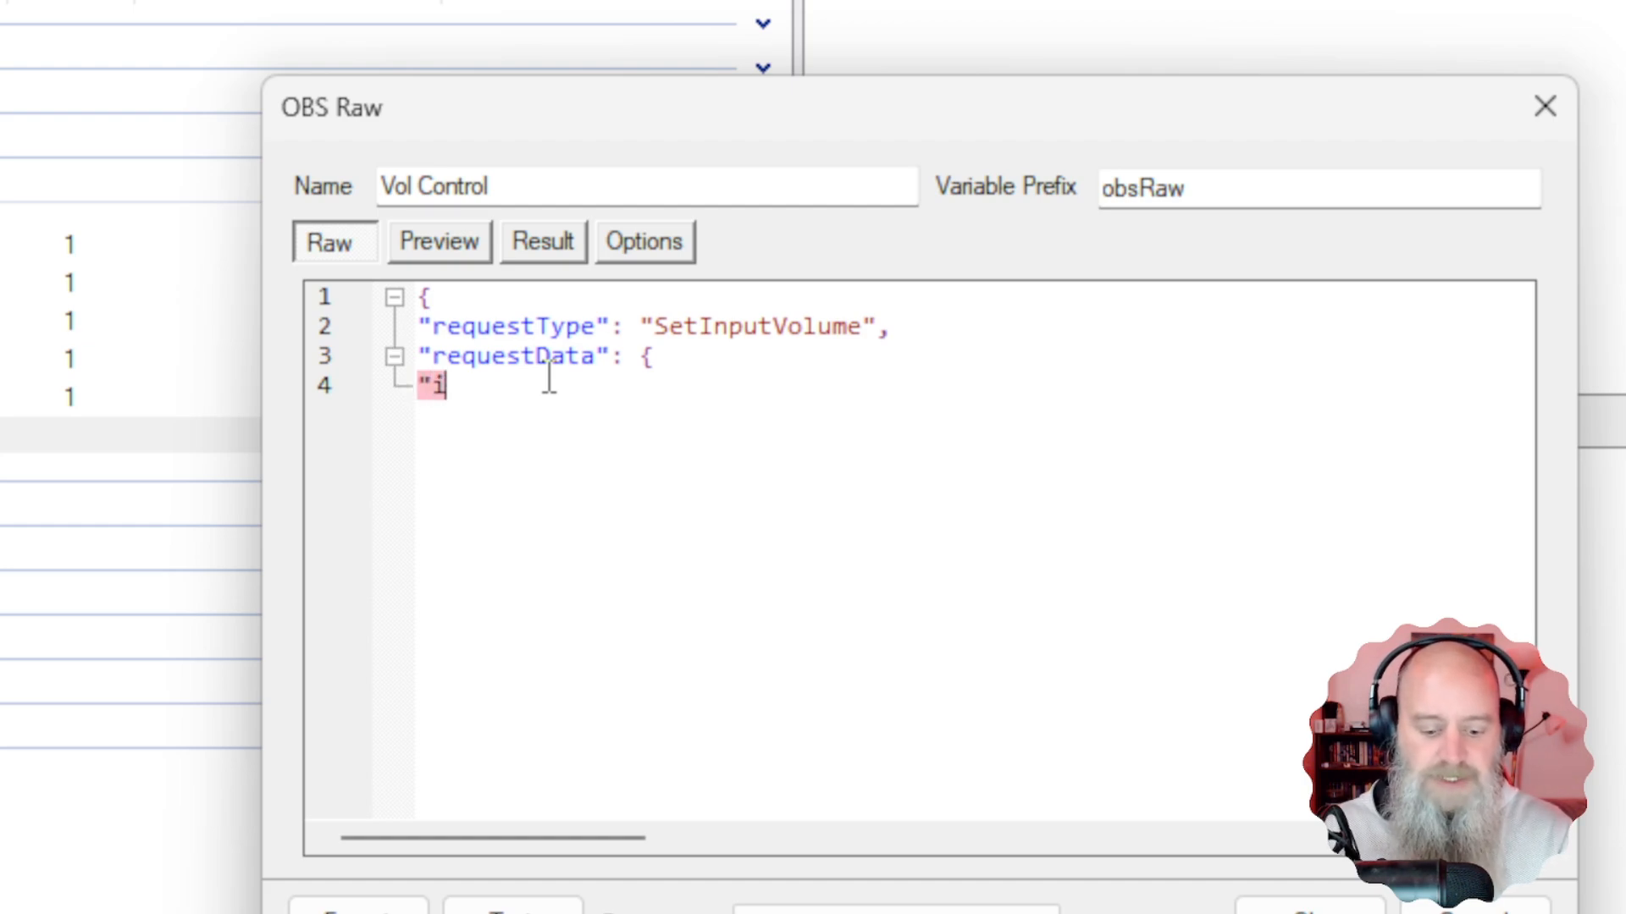
text(nput)
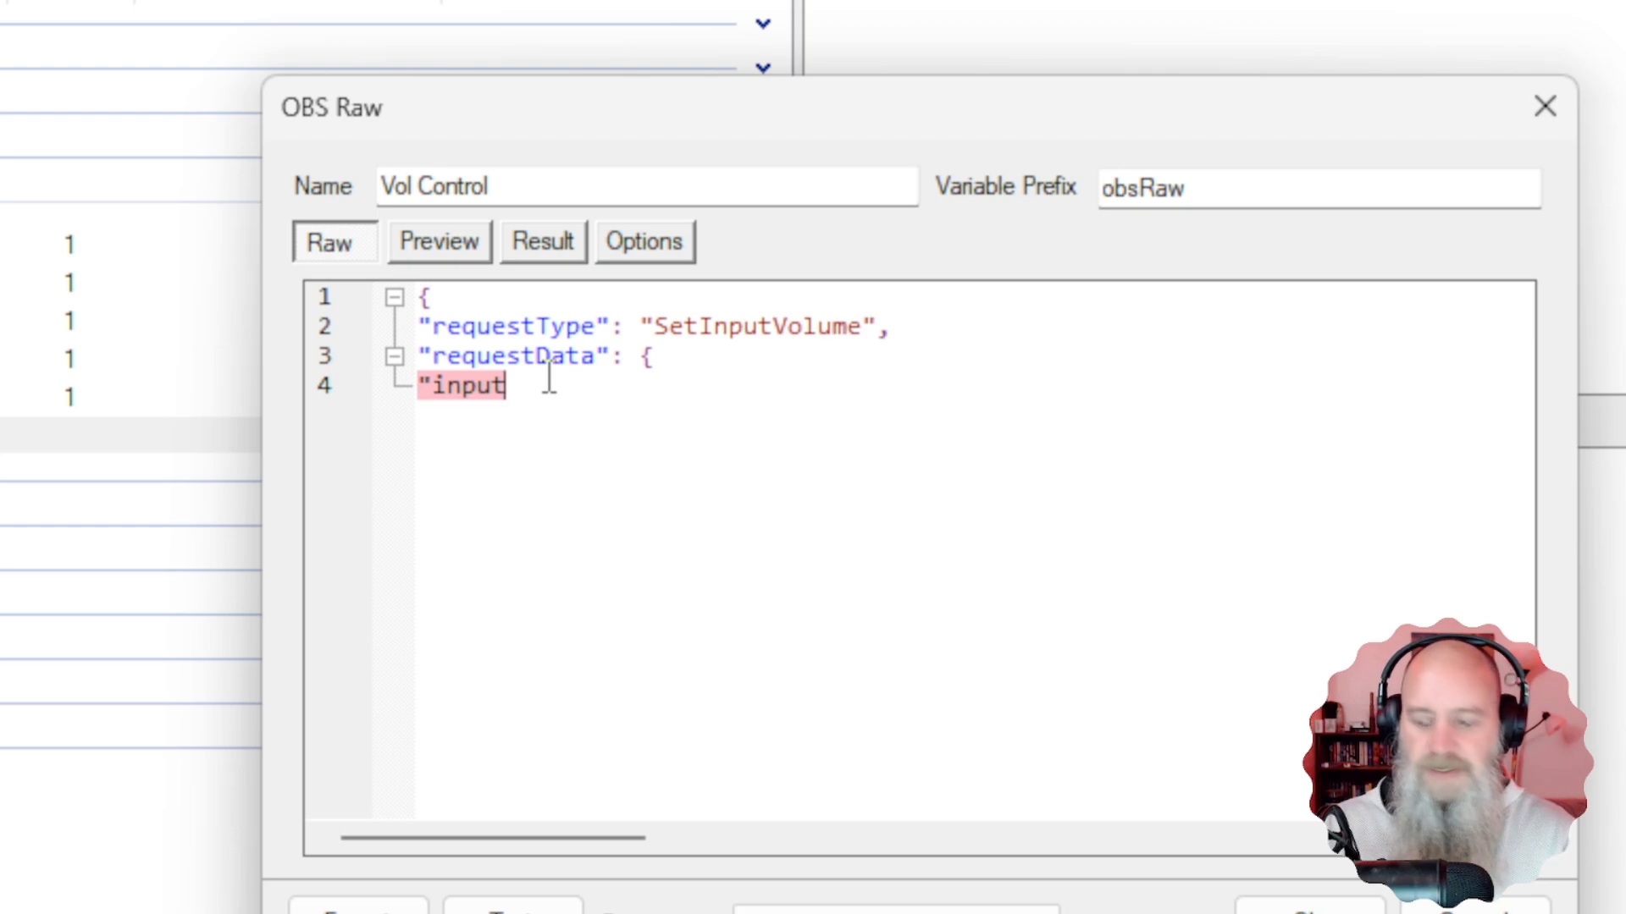
text(Name)
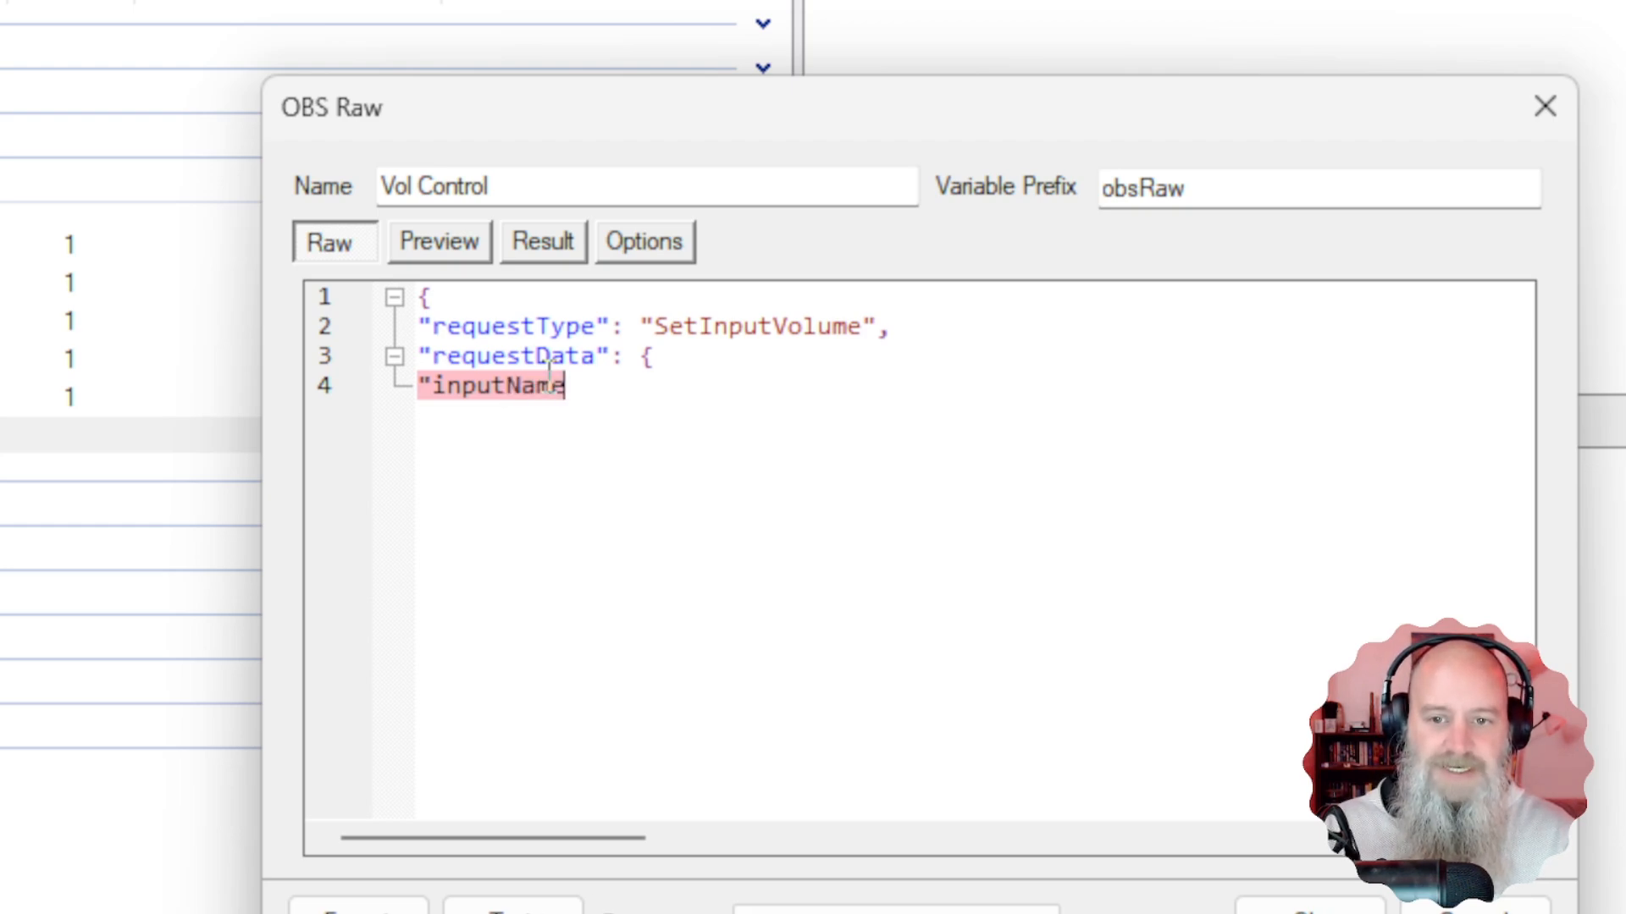
text(")
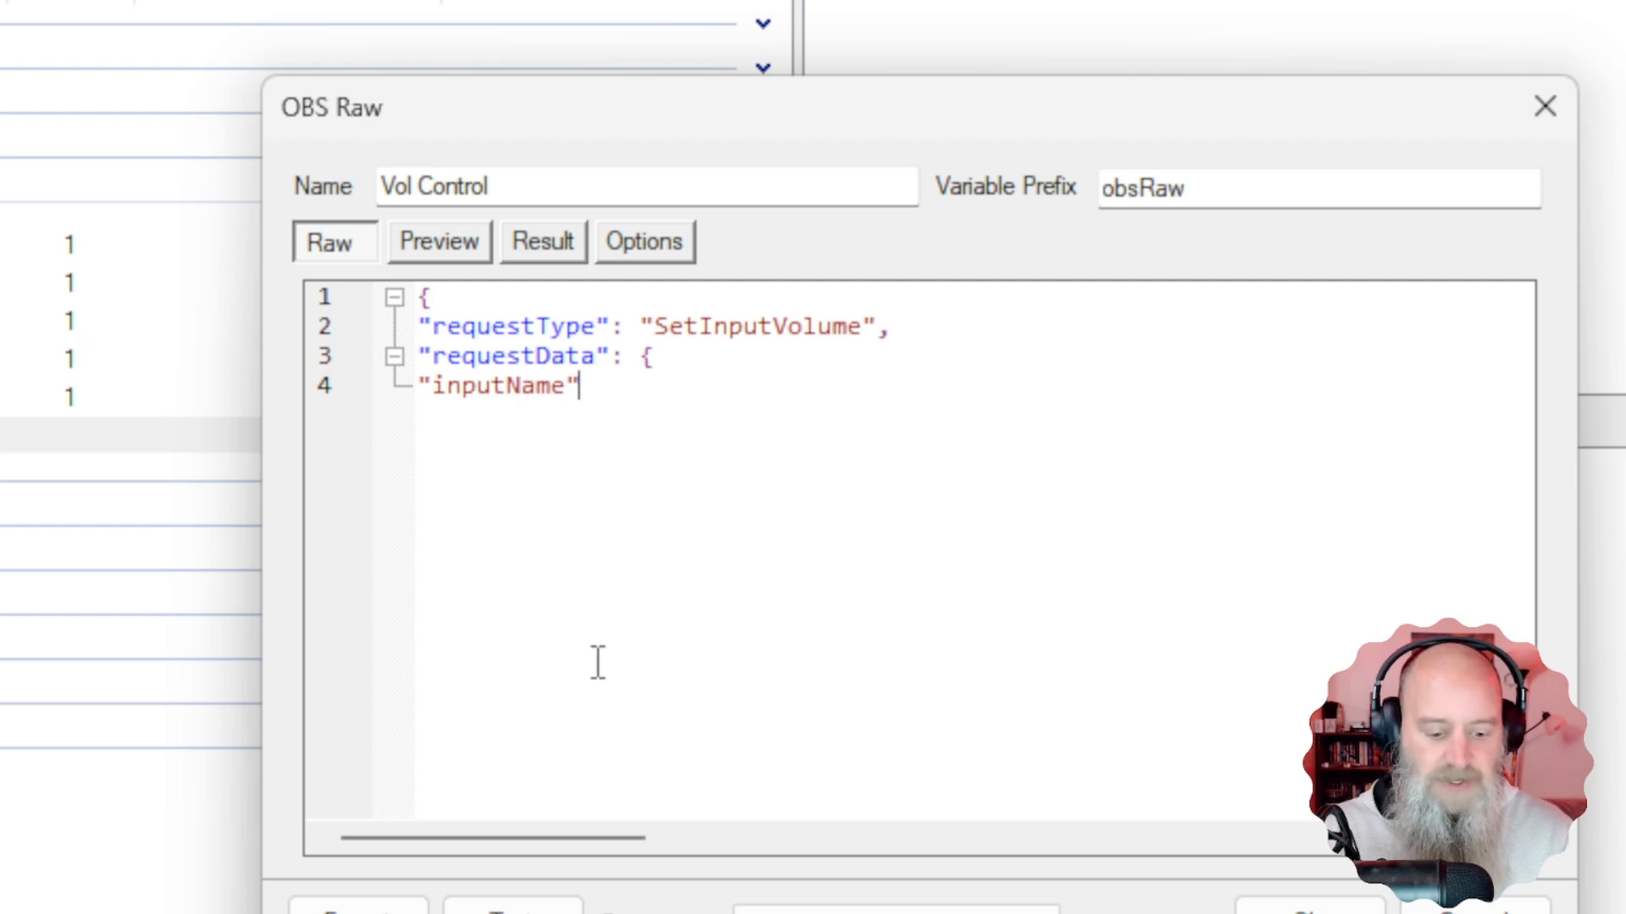
text(: )
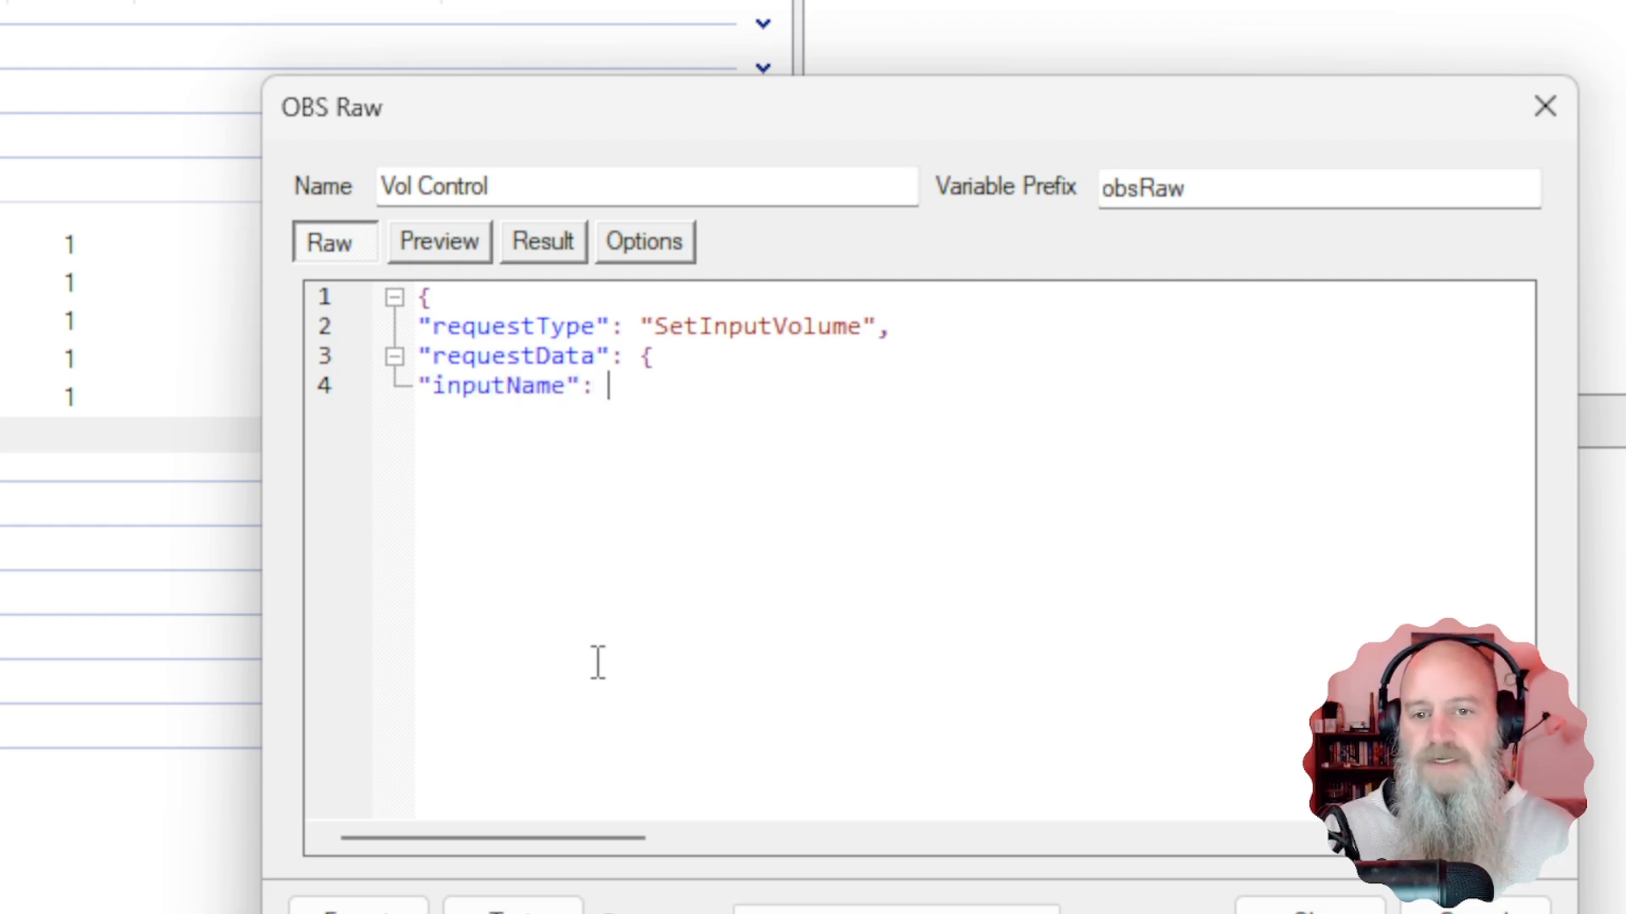
text(")
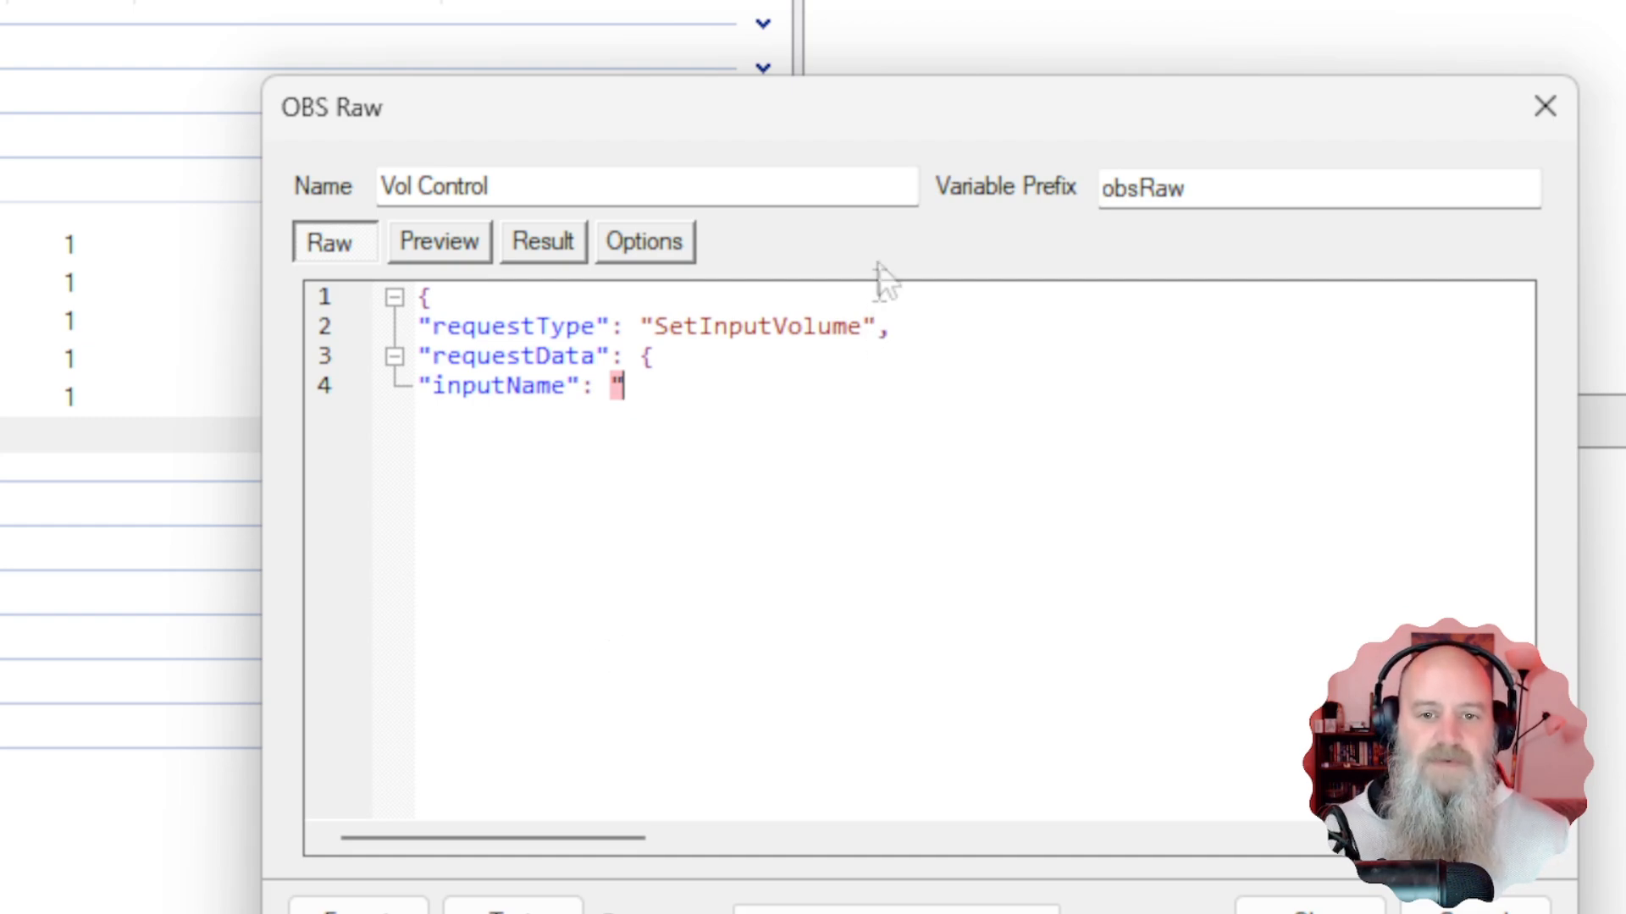
drag(863, 108, 955, 559)
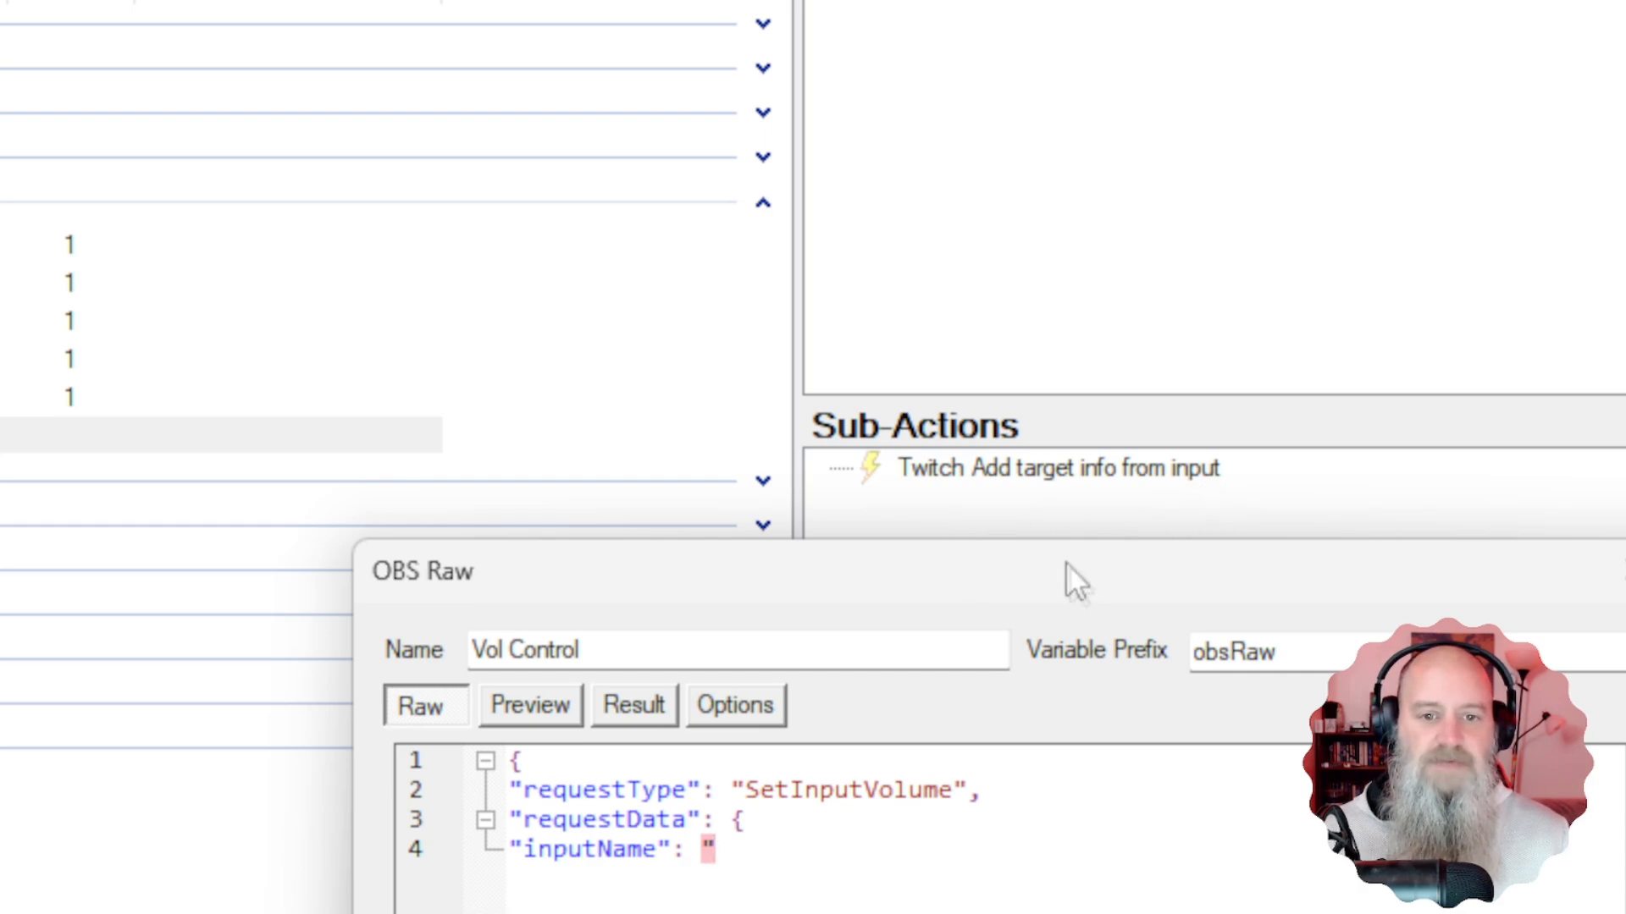
drag(1065, 562, 1045, 246)
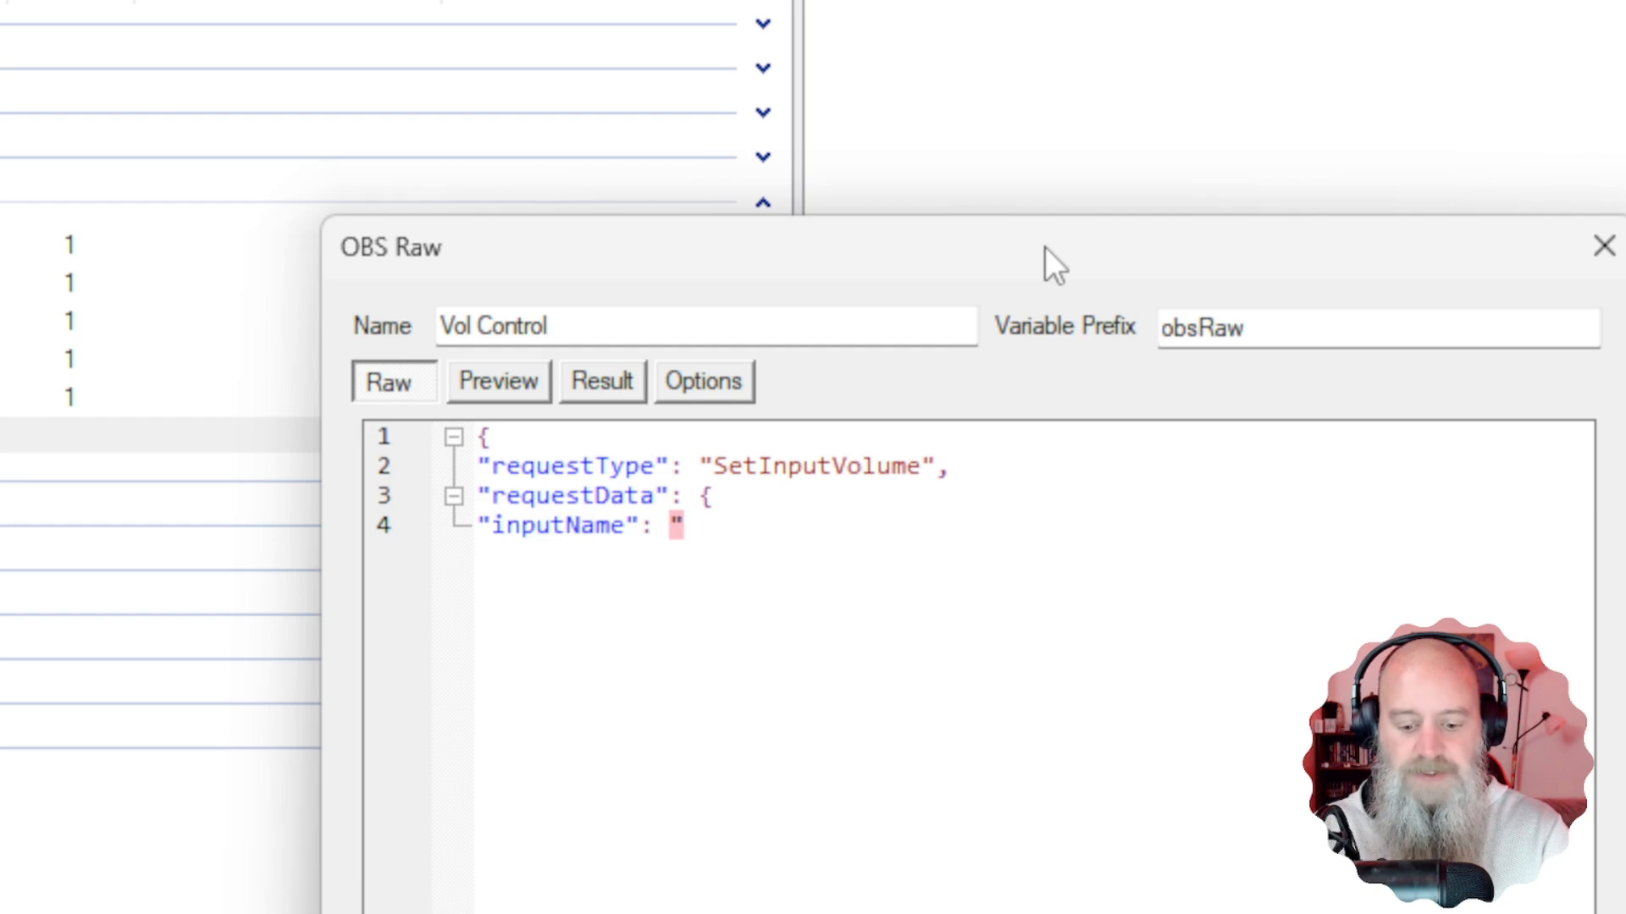
Set inputName's value to "%input0%", then add a new line 5 for the next field.
text(%)
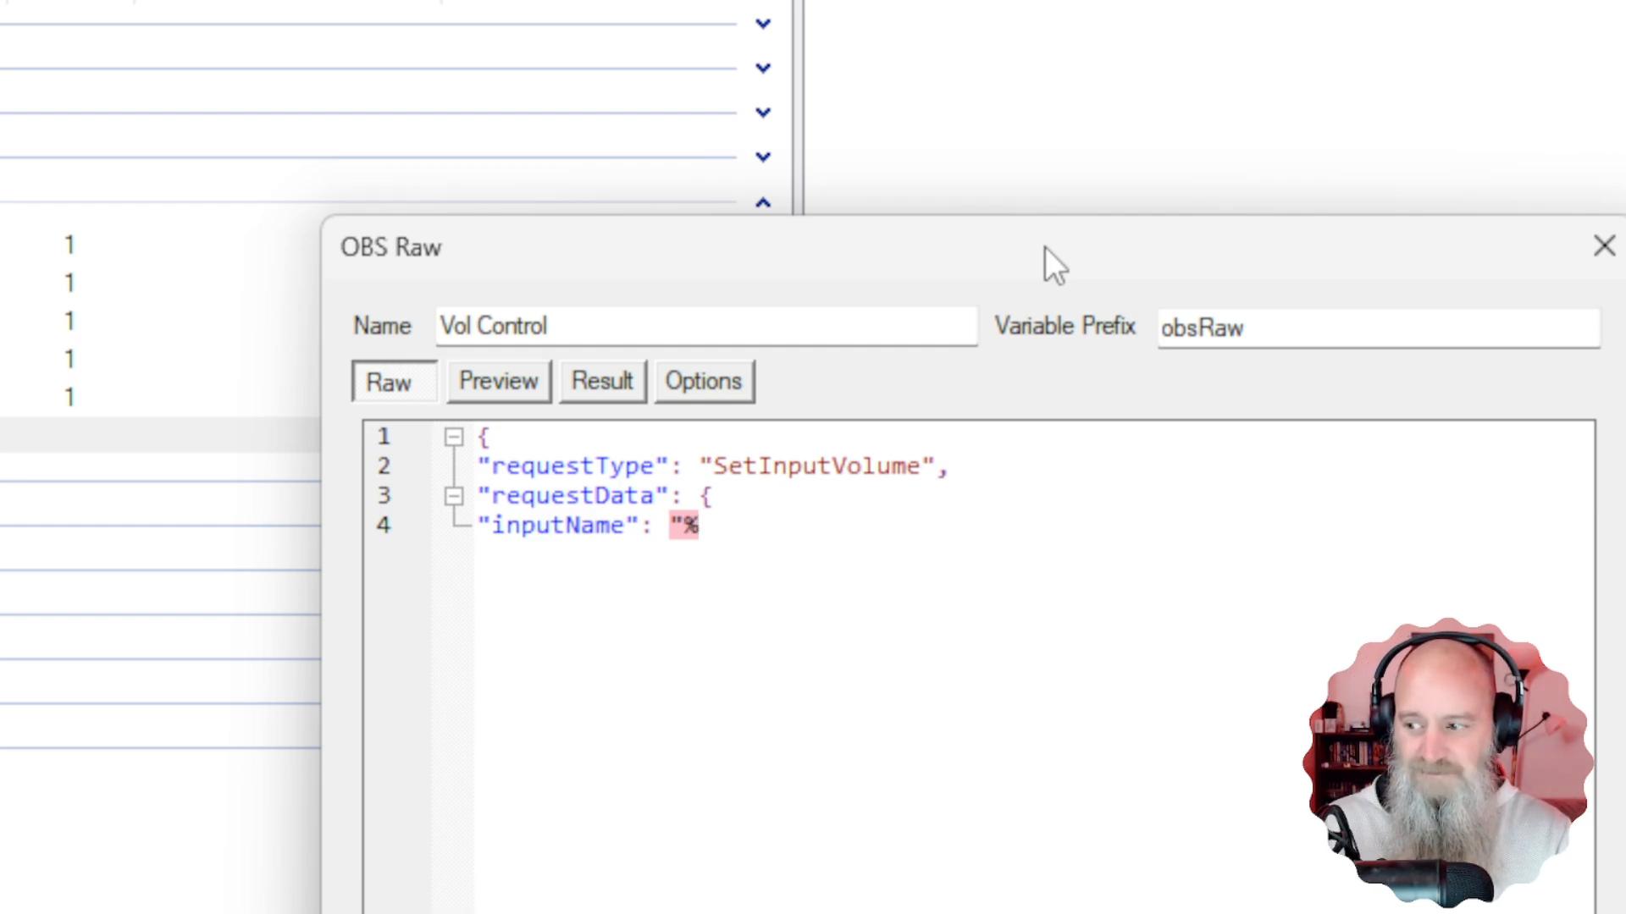
text(input)
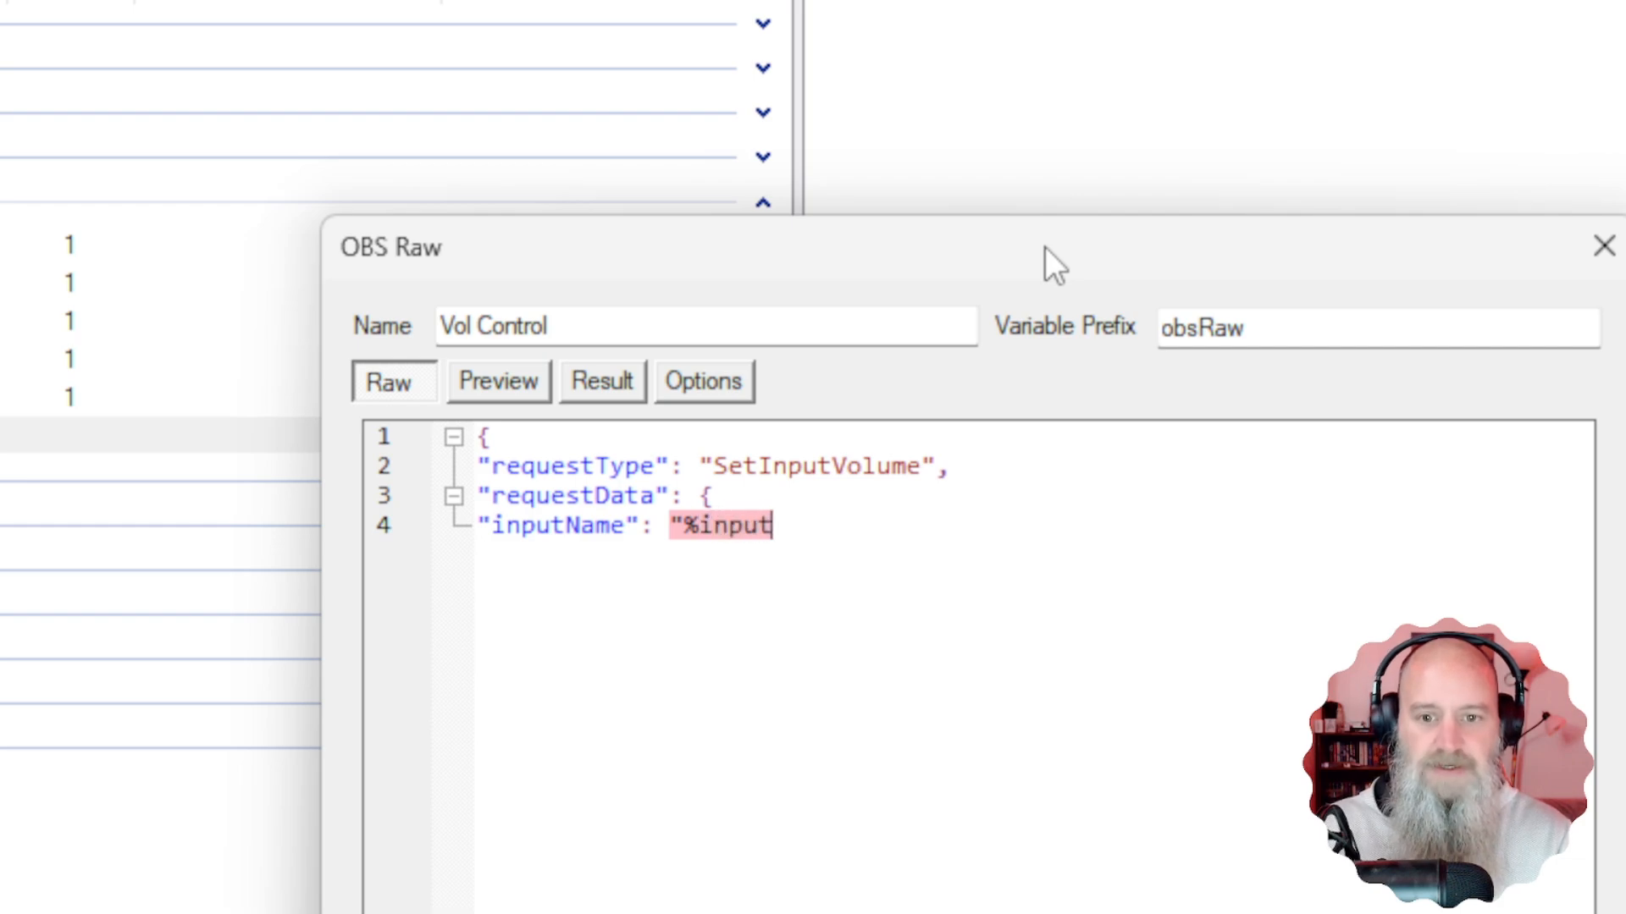
text(0)
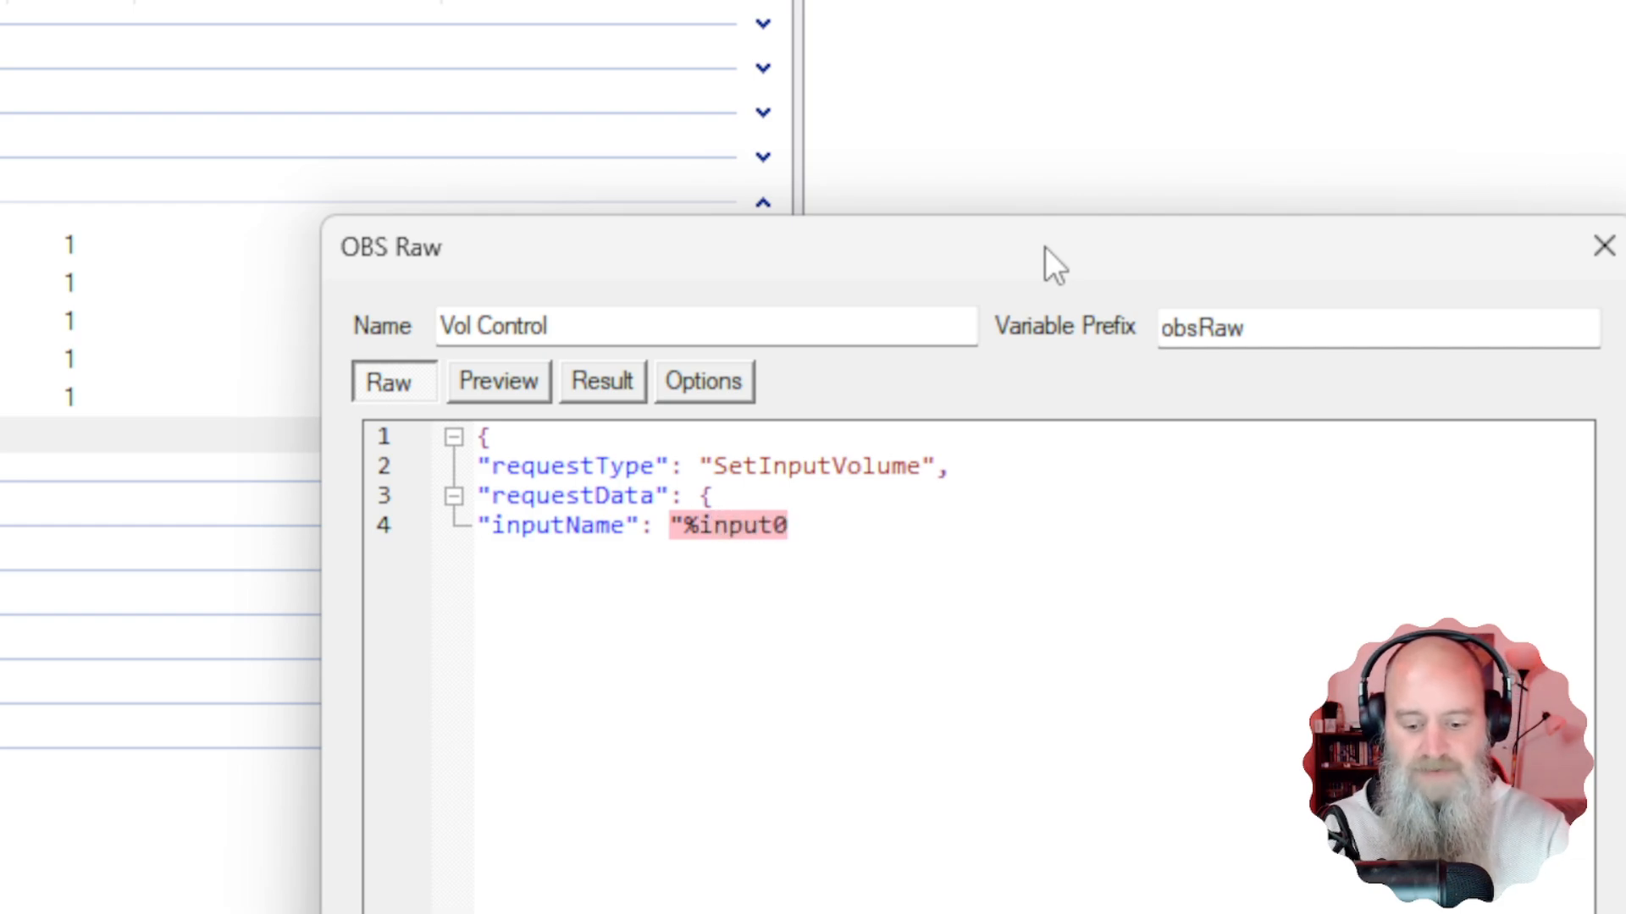
text(%)
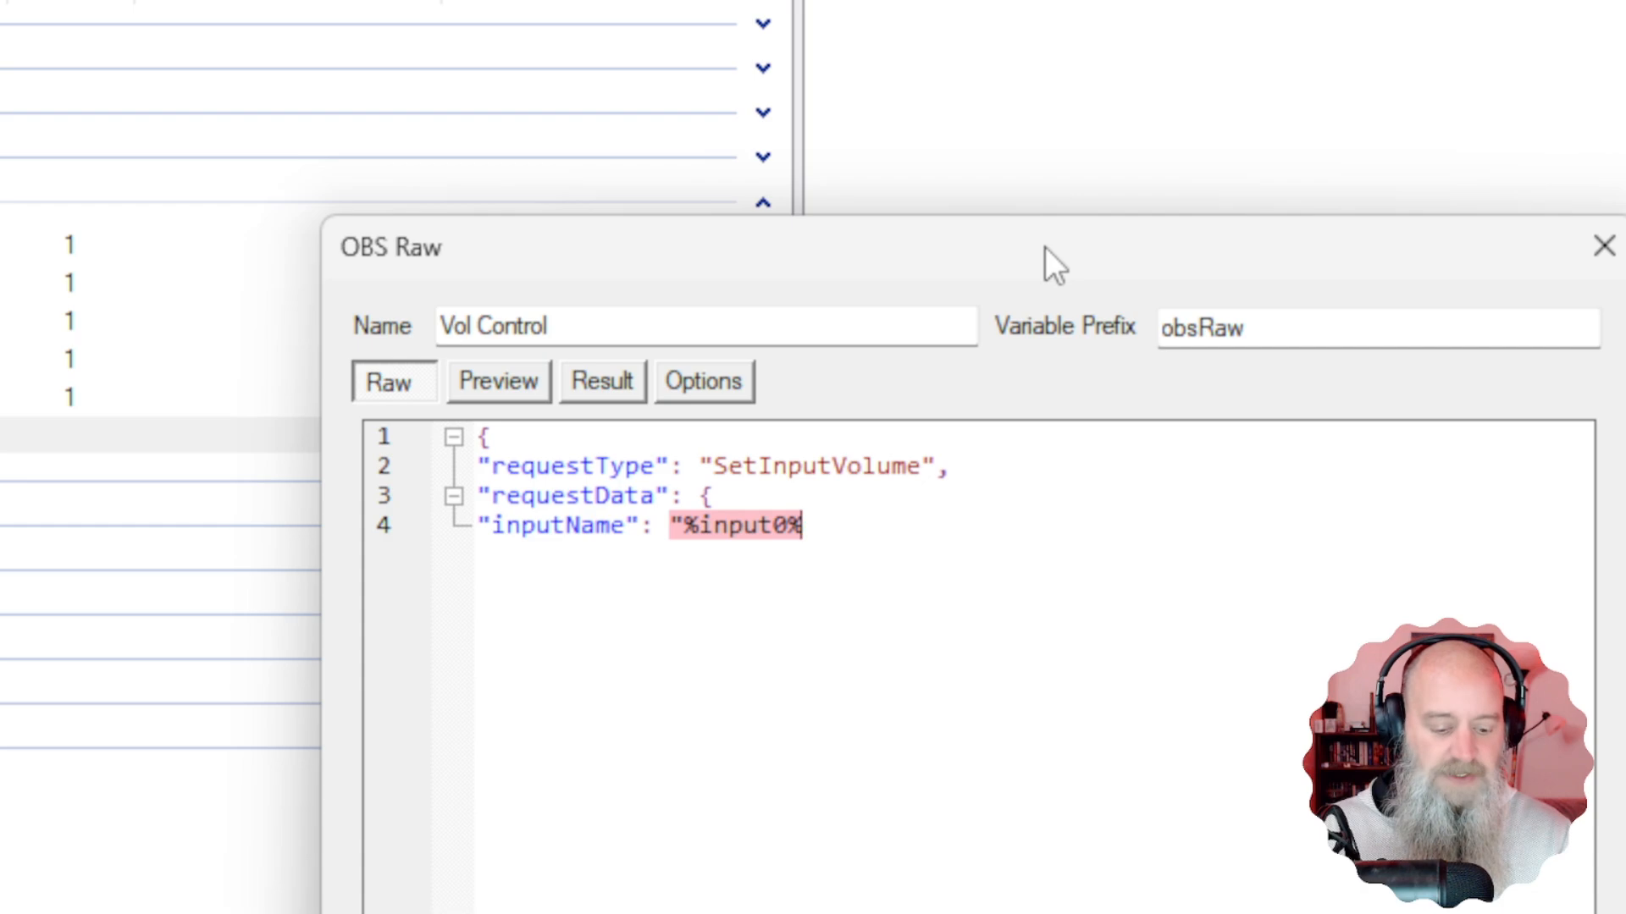
text(")
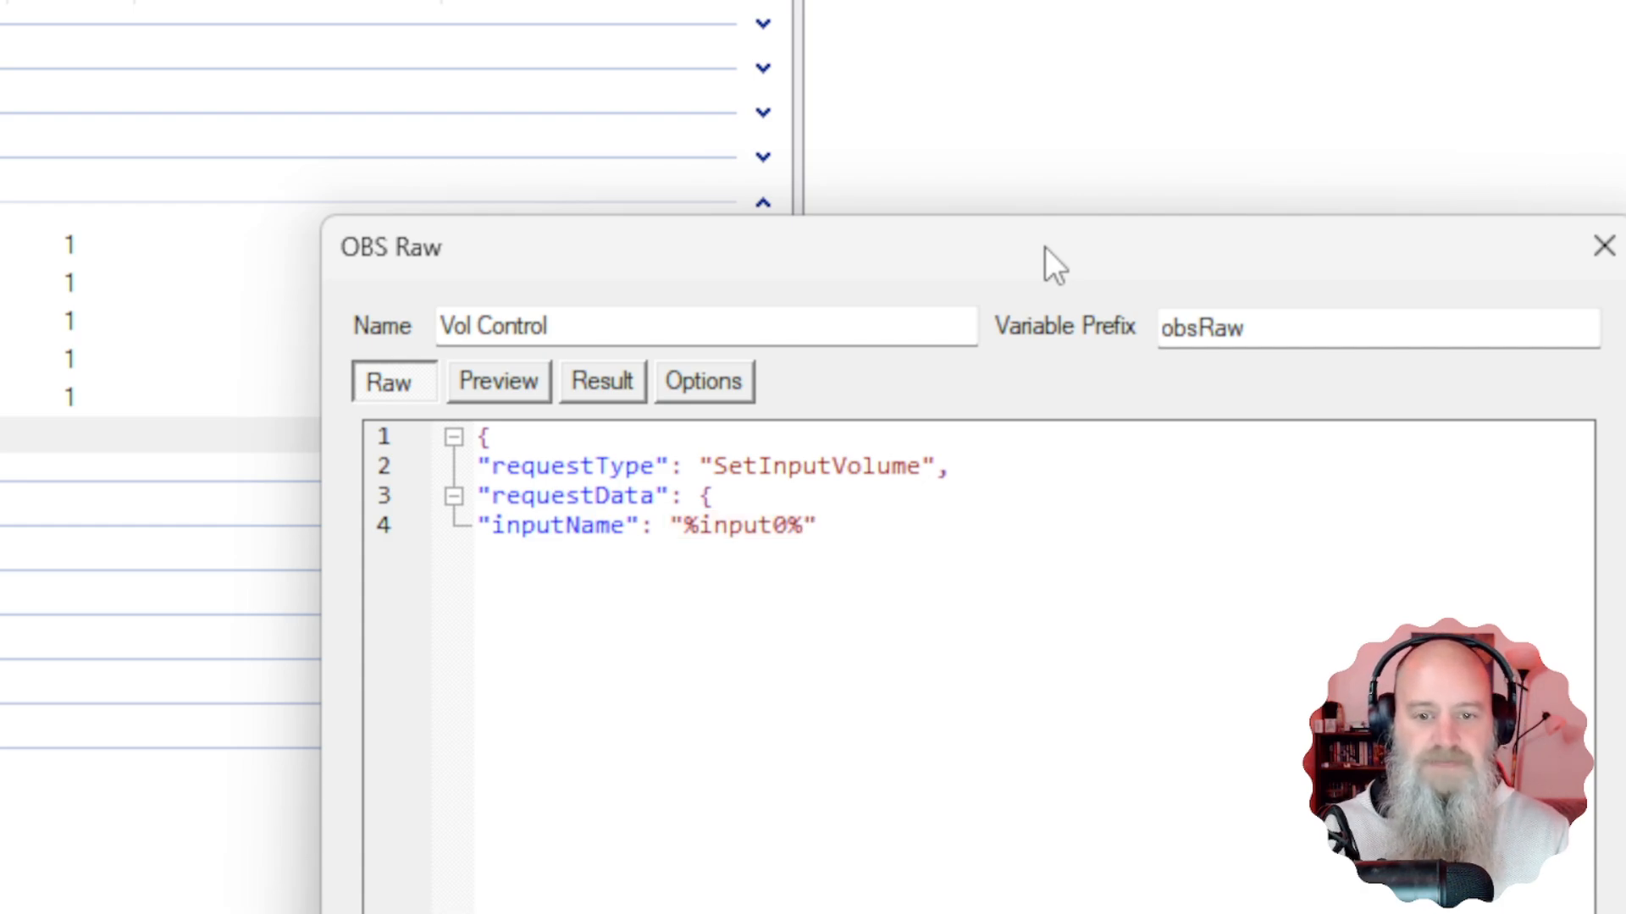
text(,)
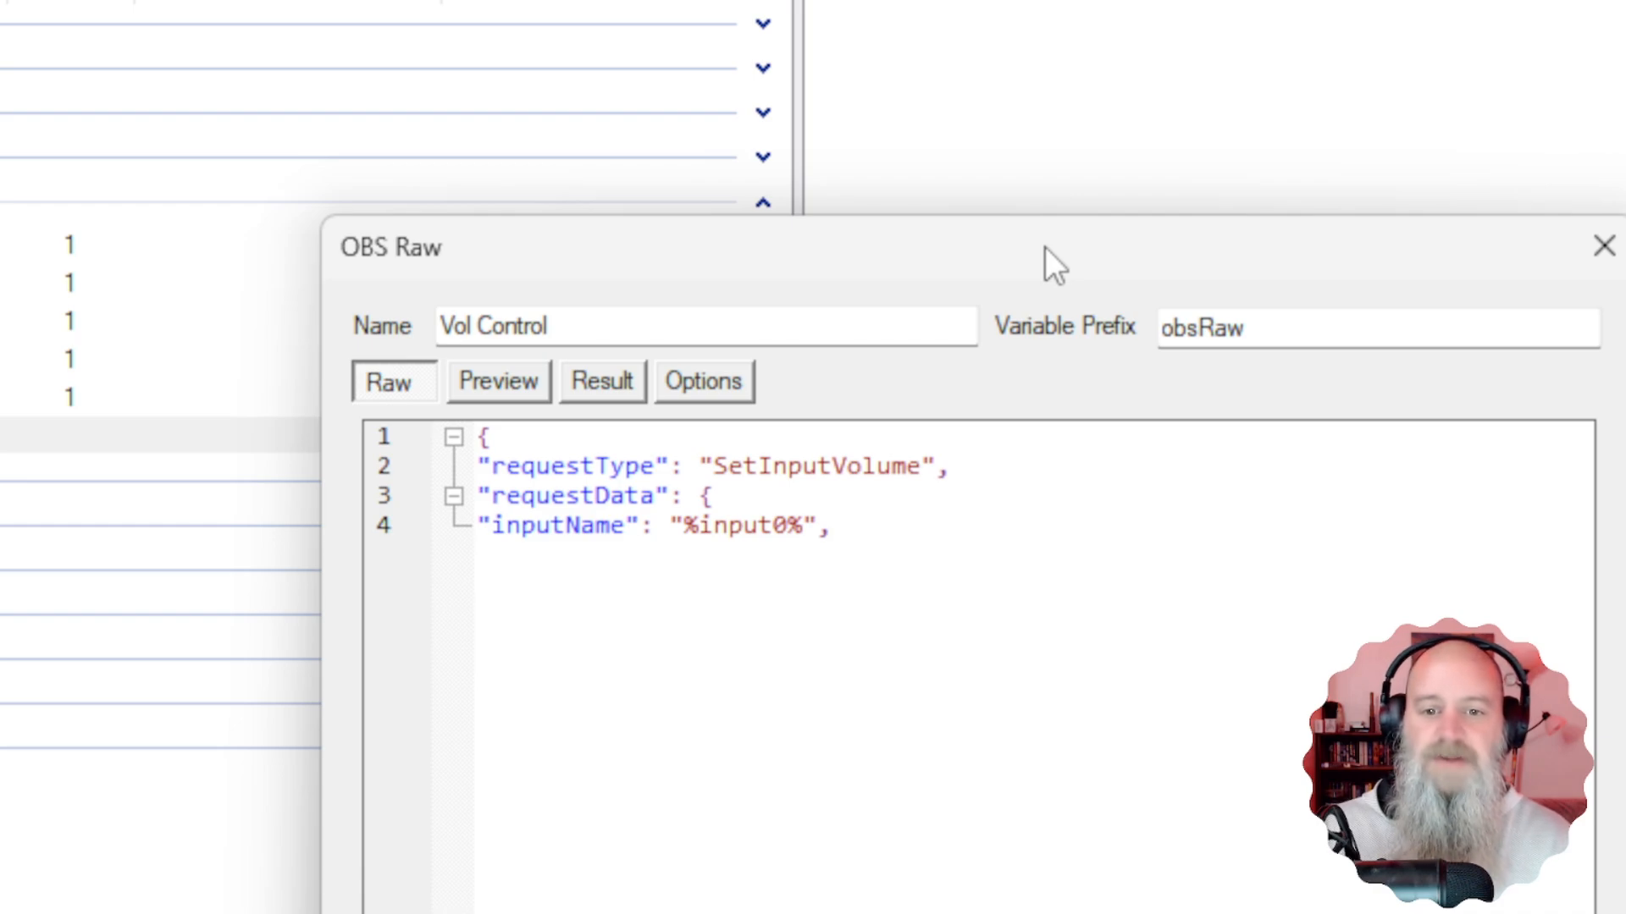
drag(697, 537, 785, 520)
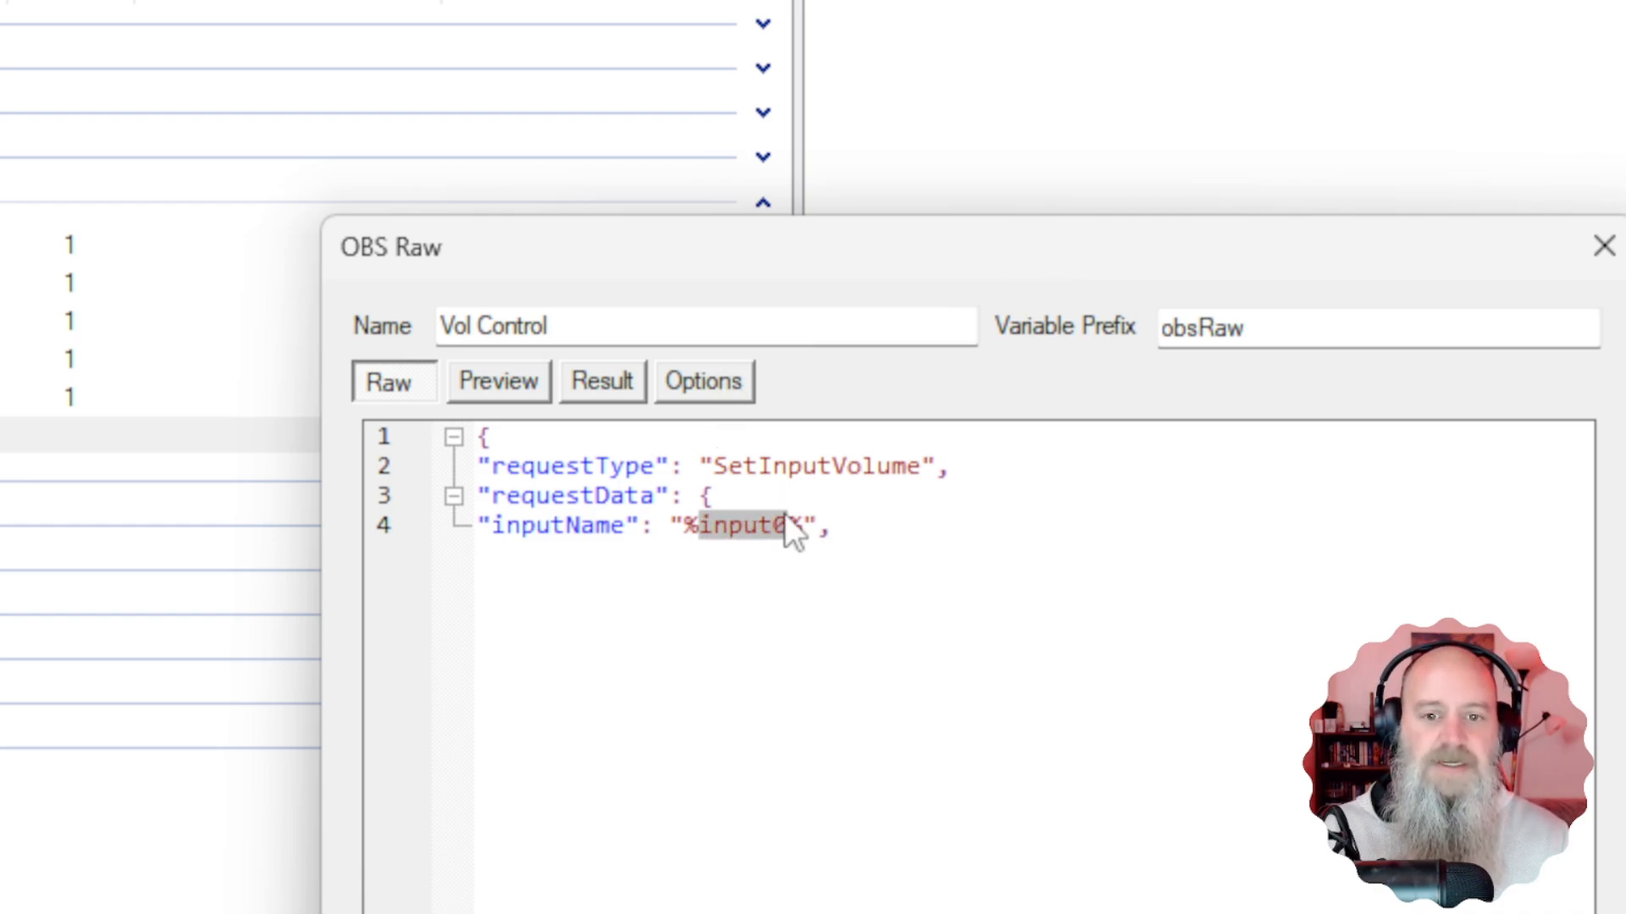
drag(905, 276, 915, 611)
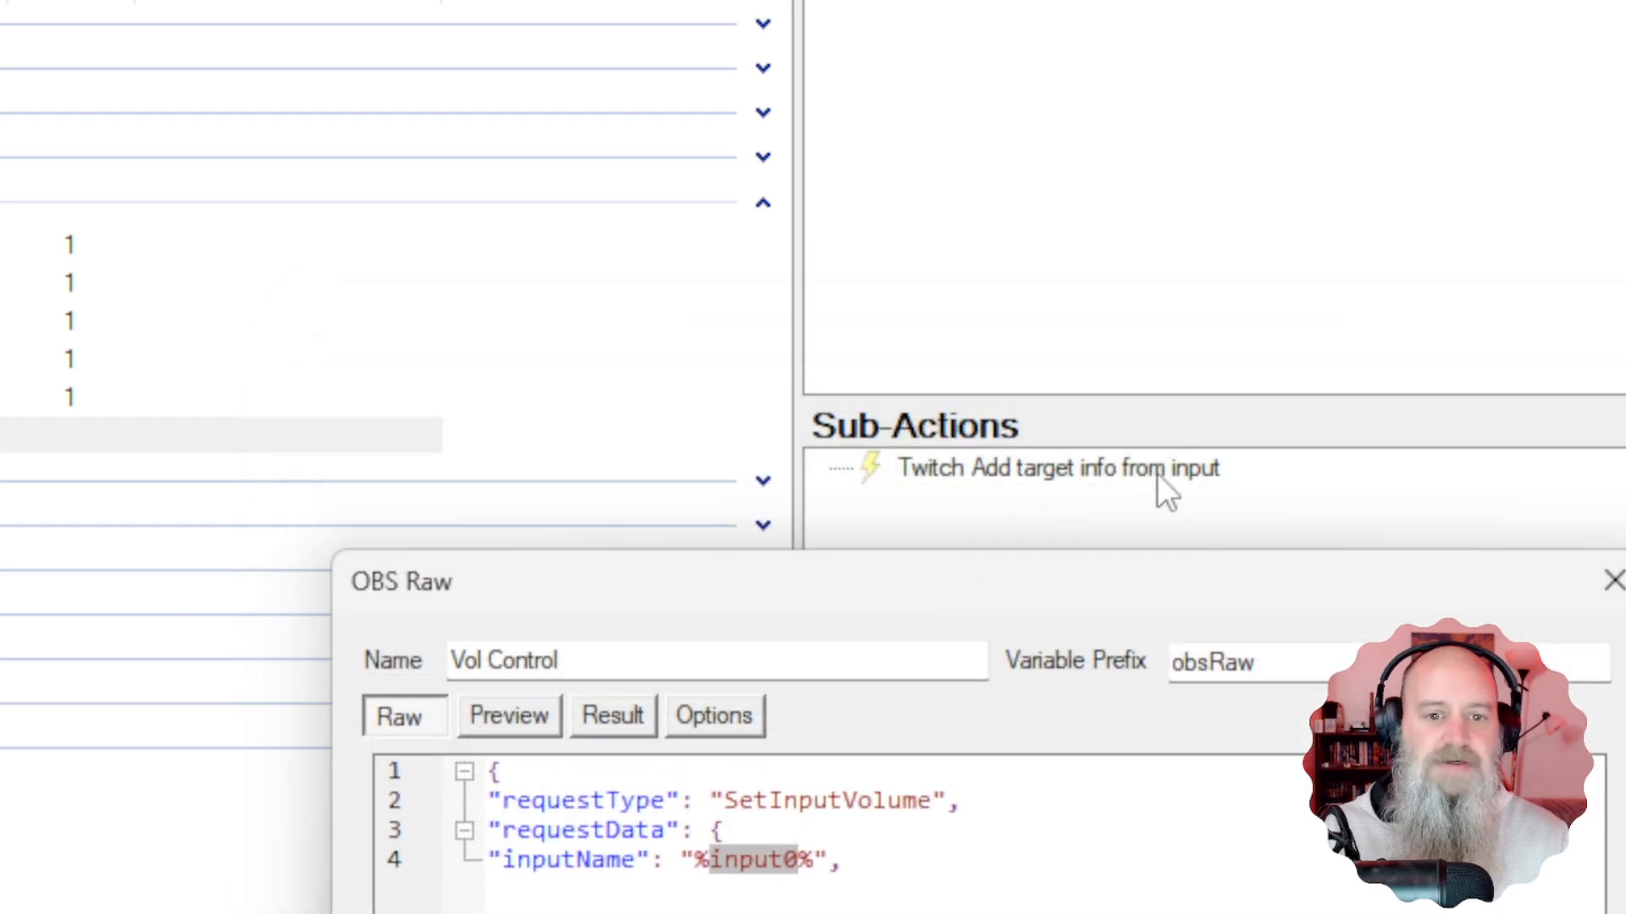
drag(1055, 573, 1054, 298)
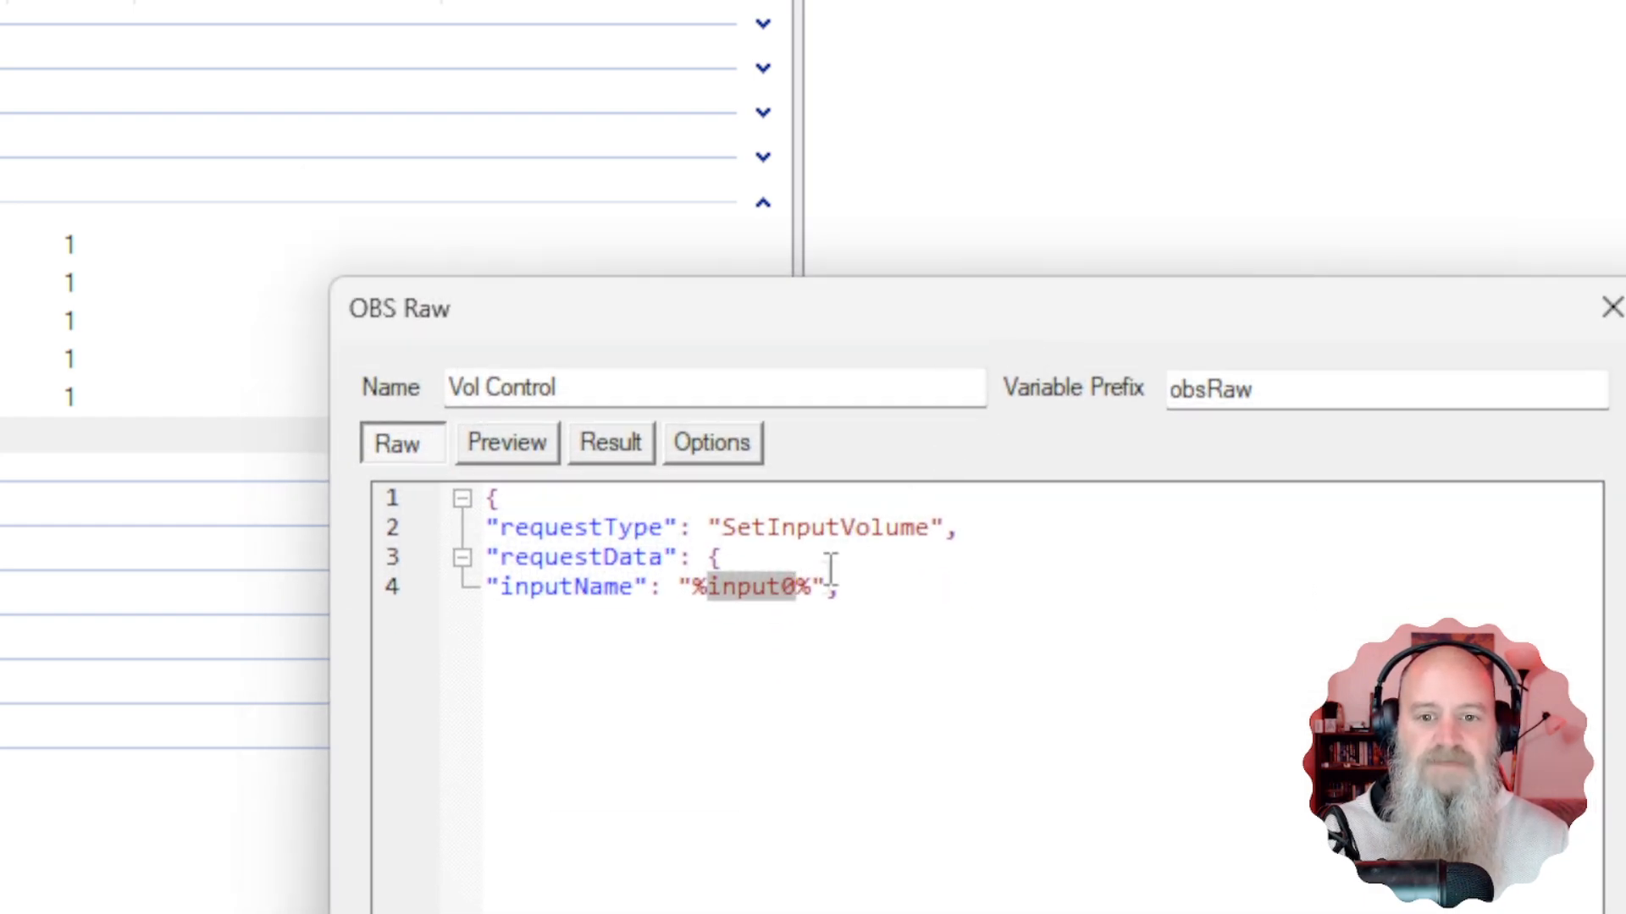
click(742, 596)
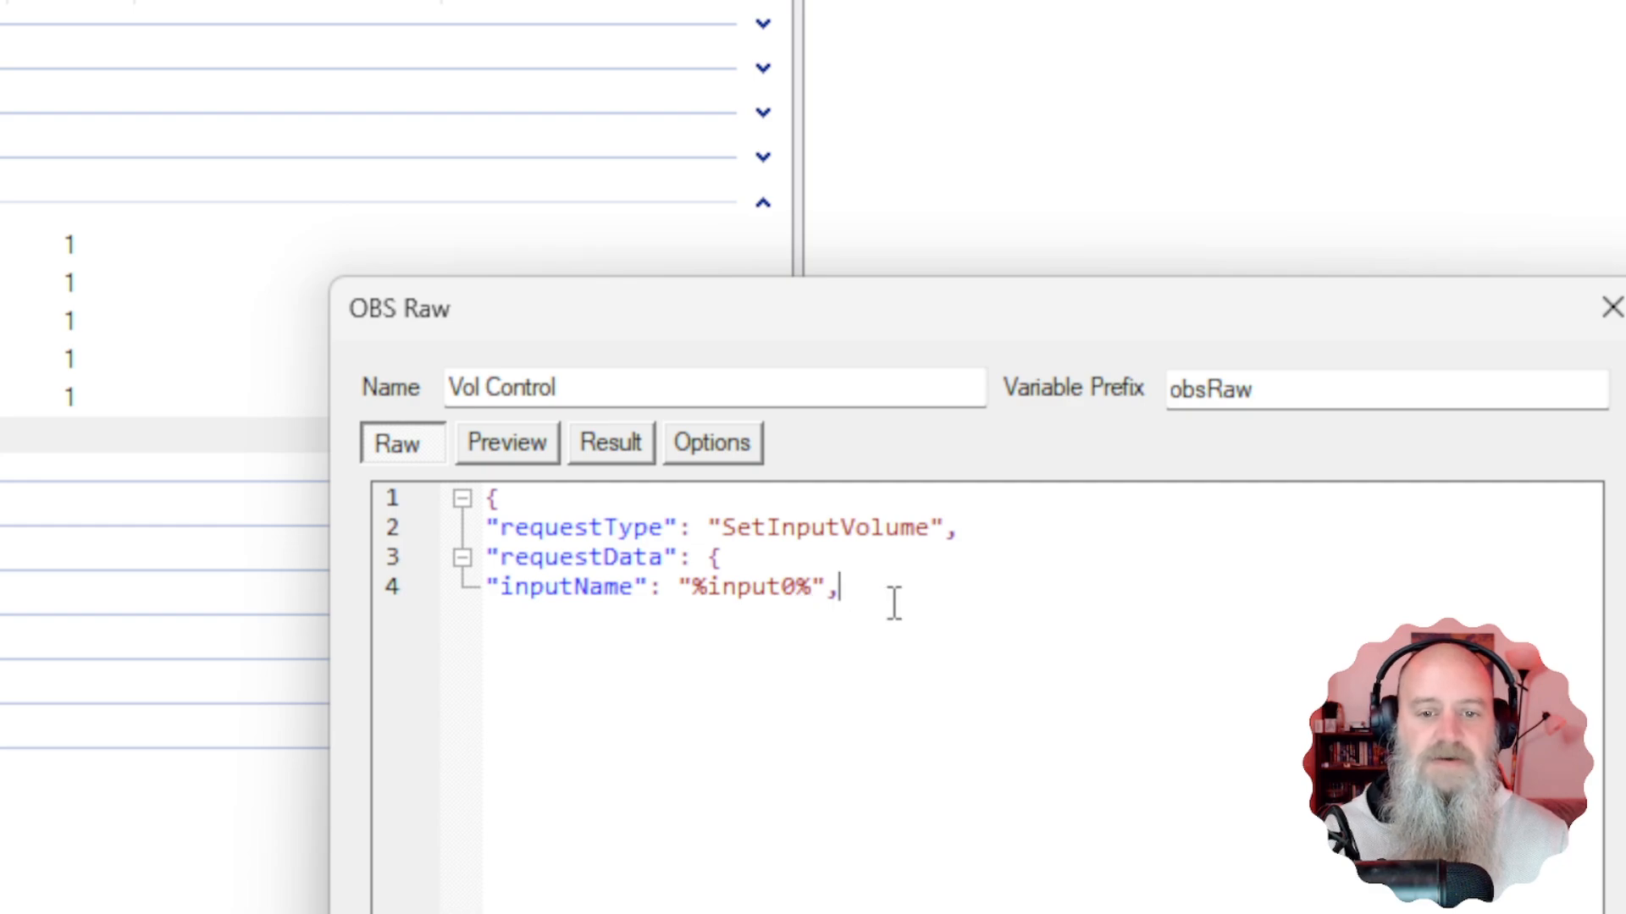
key(Return)
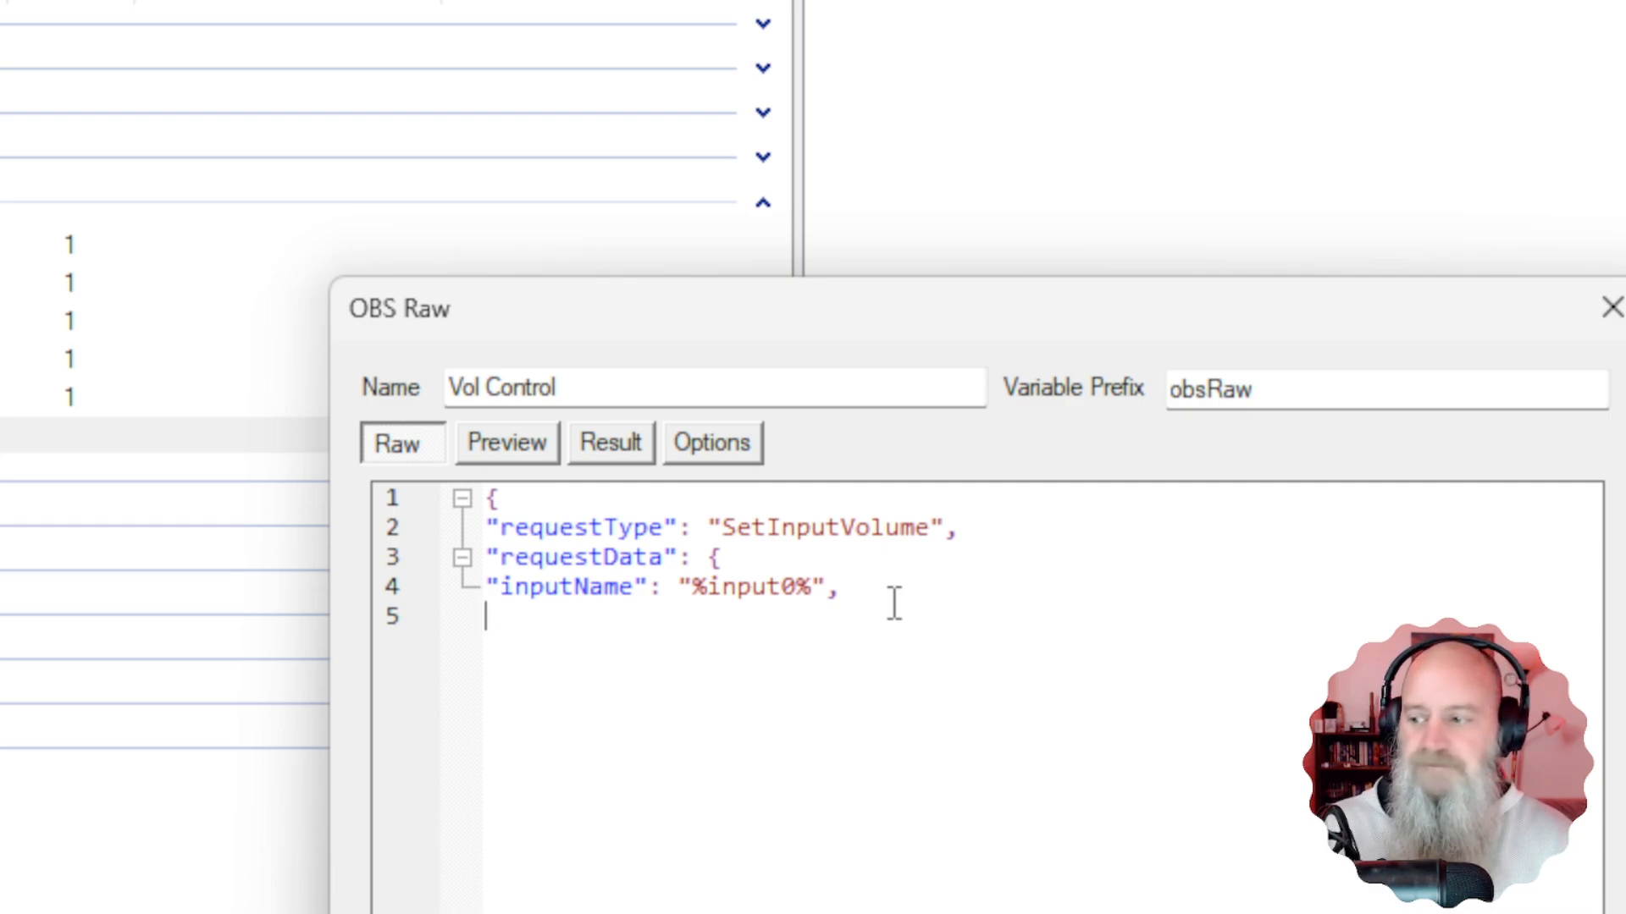
Add "inputVolumeDb": "%input1%" on line 5 of the requestData object.
text(")
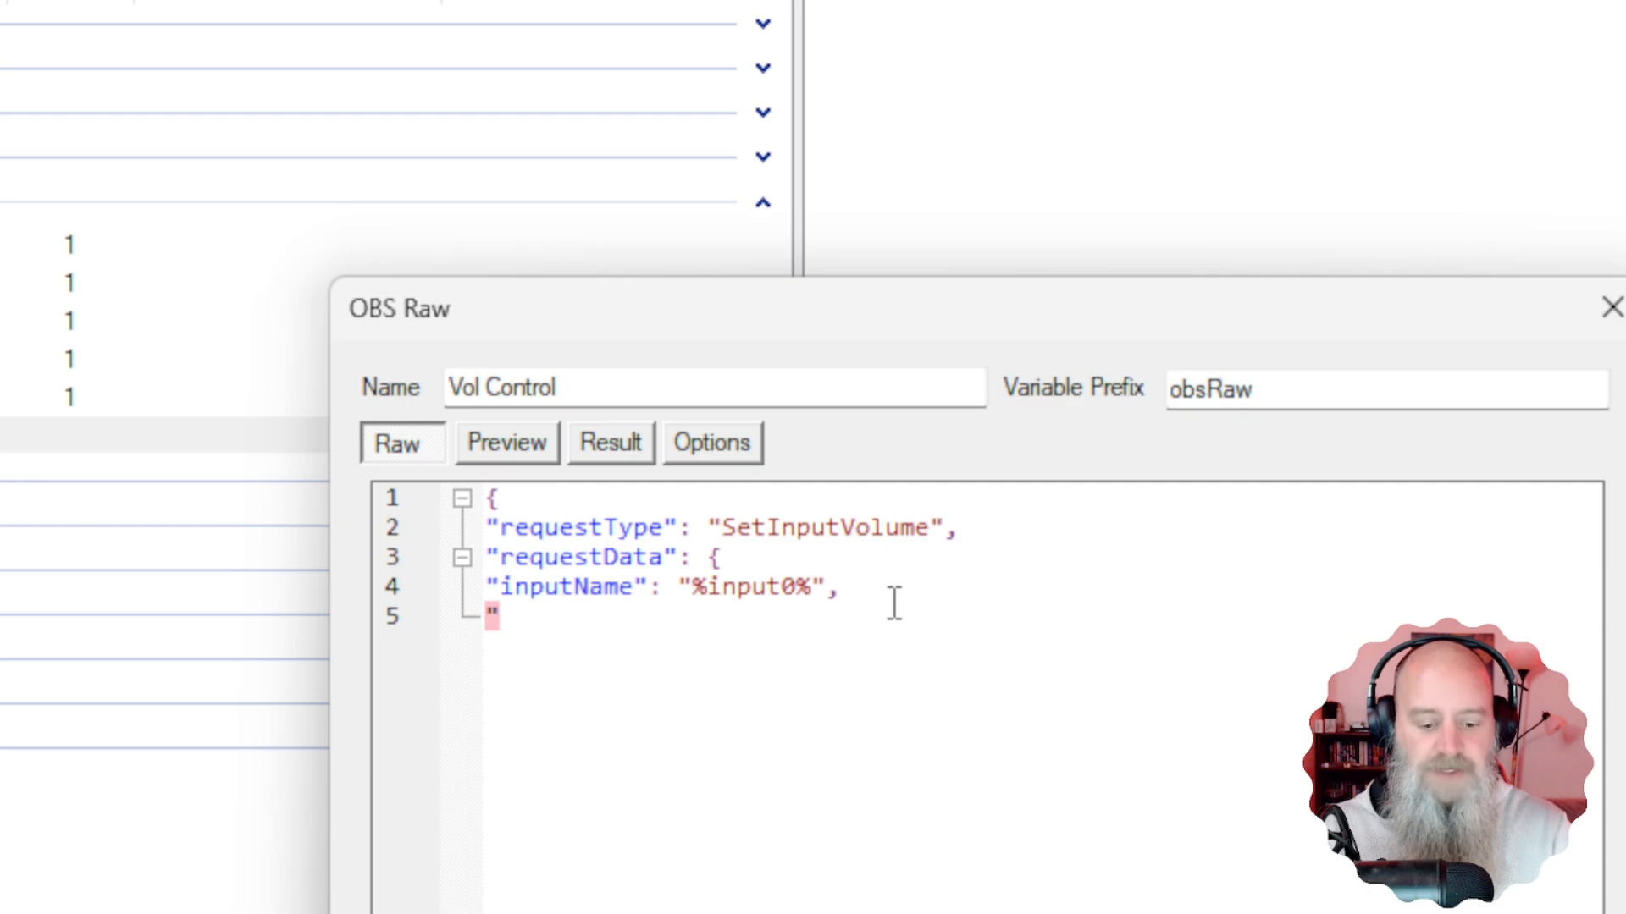
text(input)
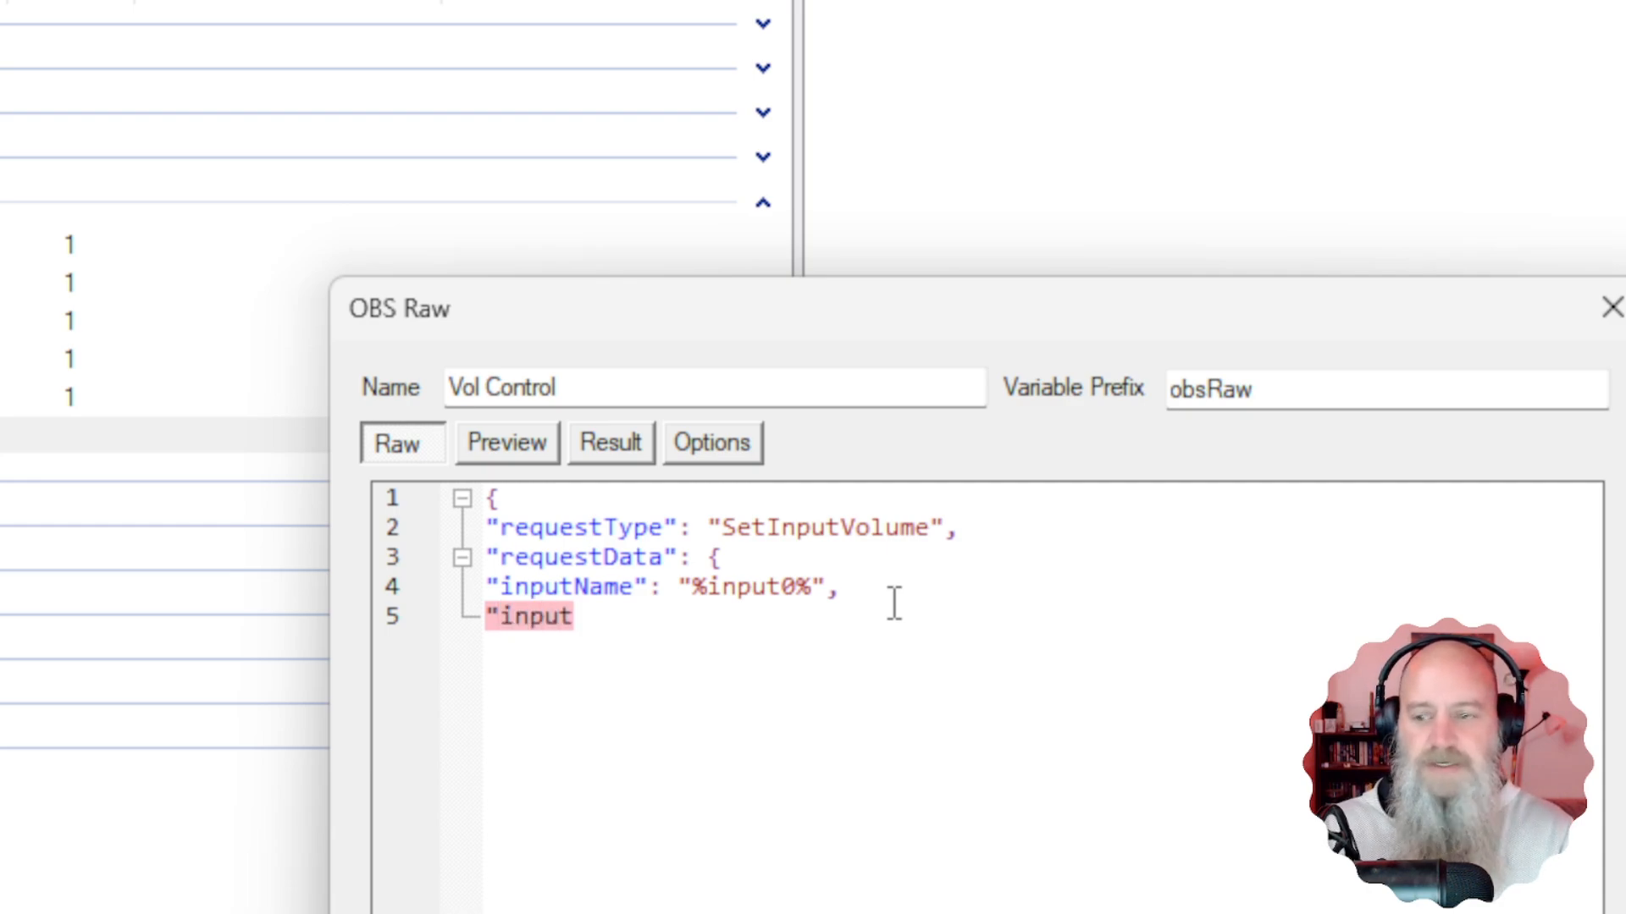
text(Volujme)
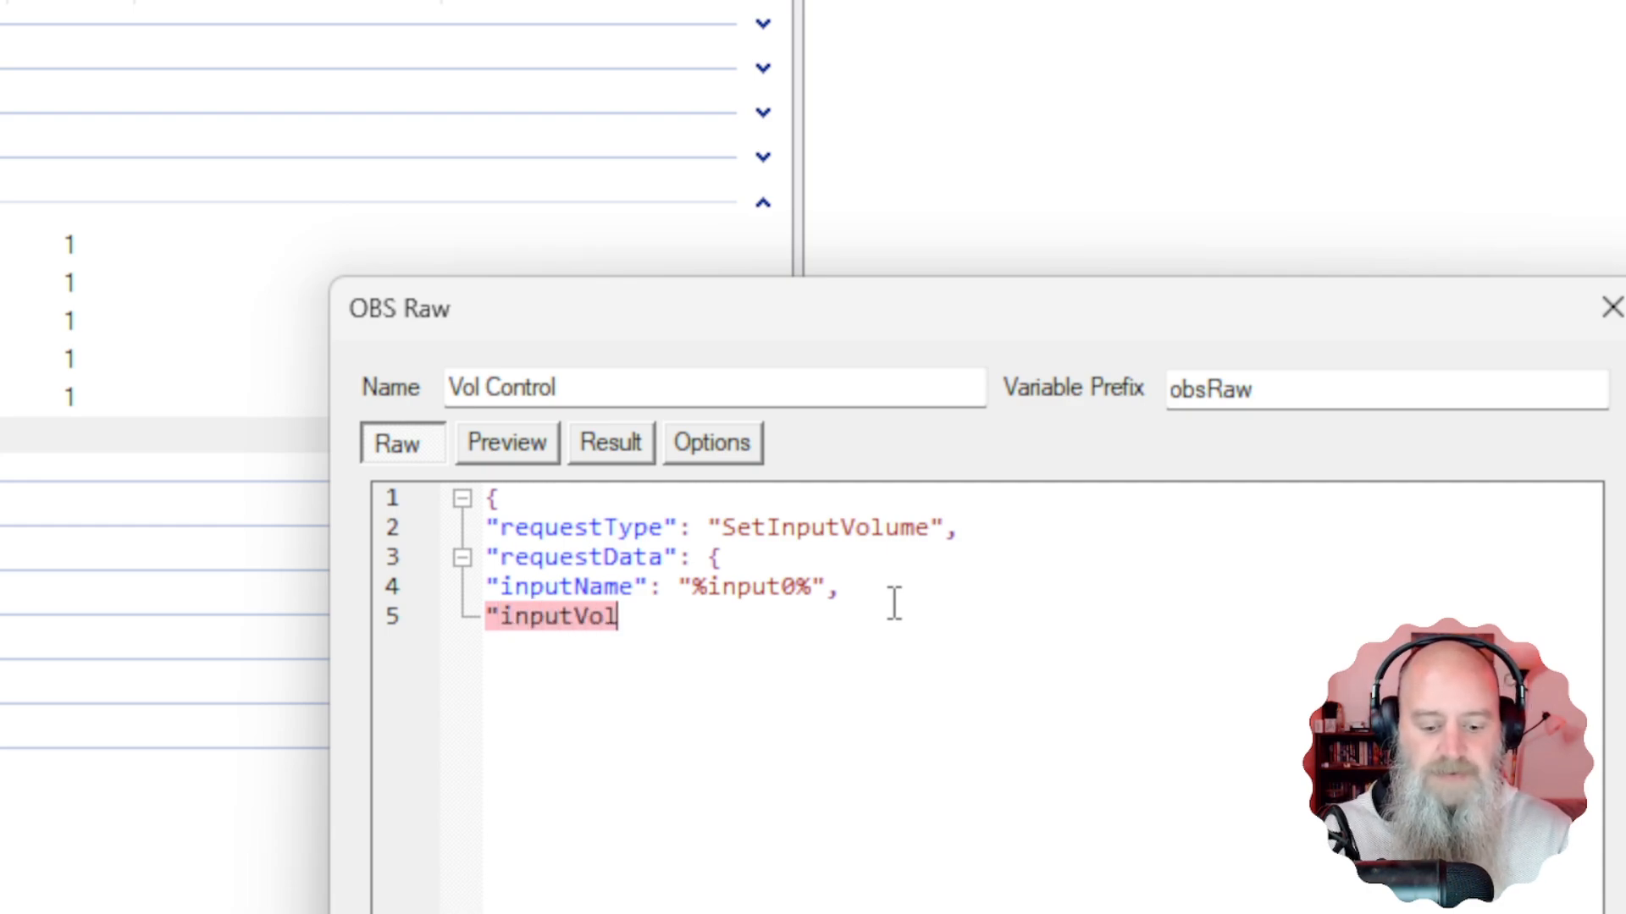
key(BackSpace)
key(BackSpace)
key(BackSpace)
text(me)
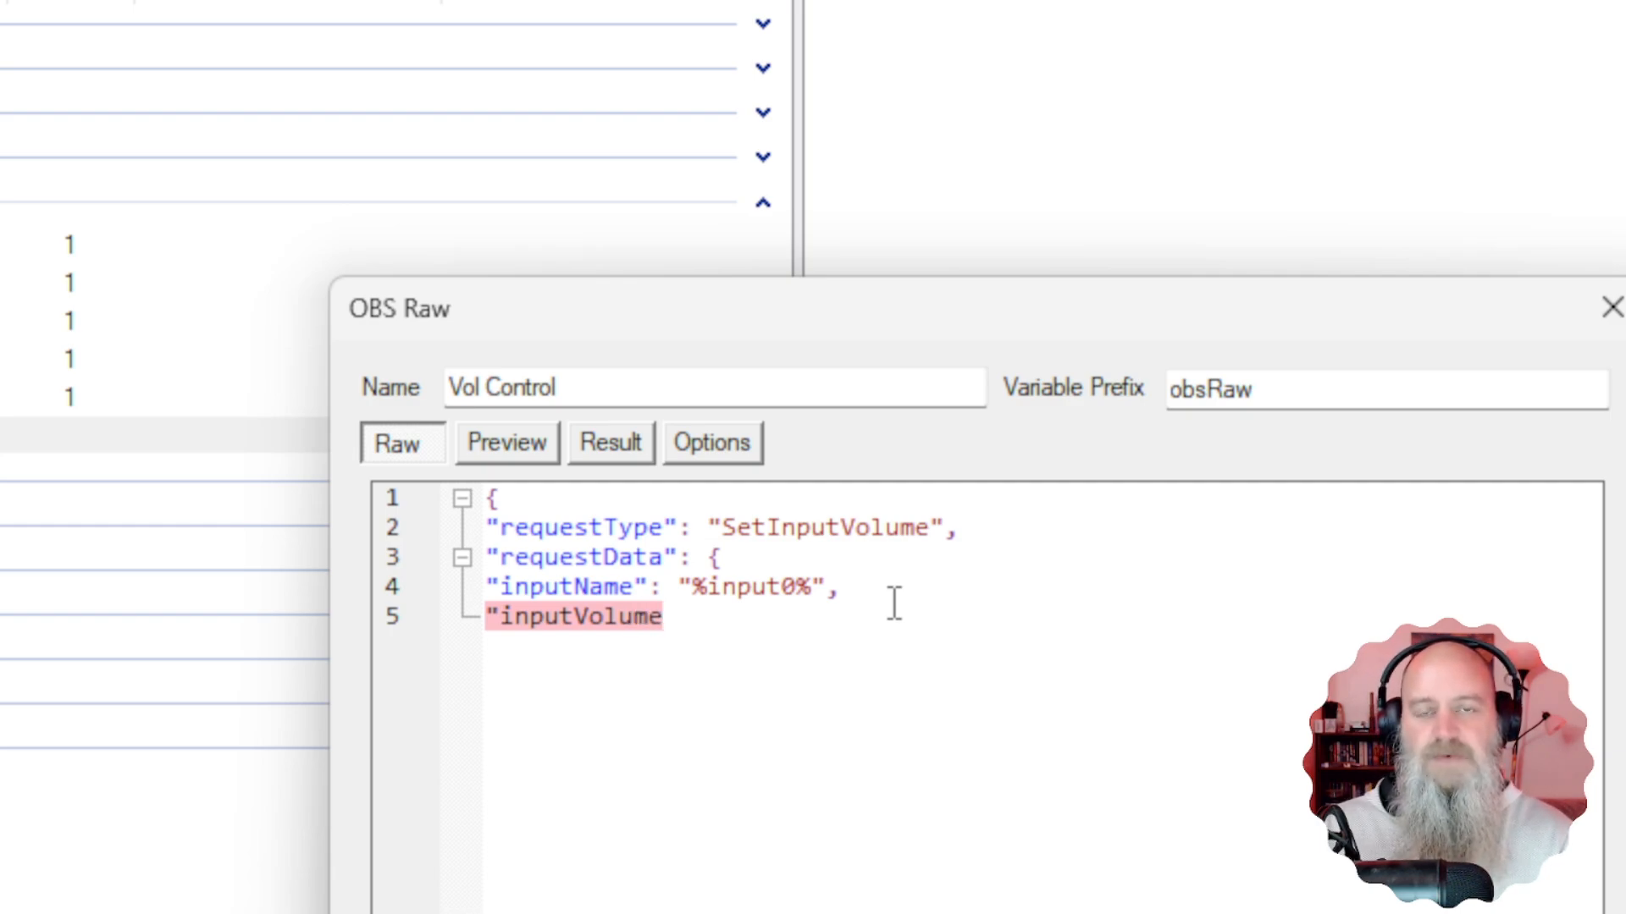
text(D)
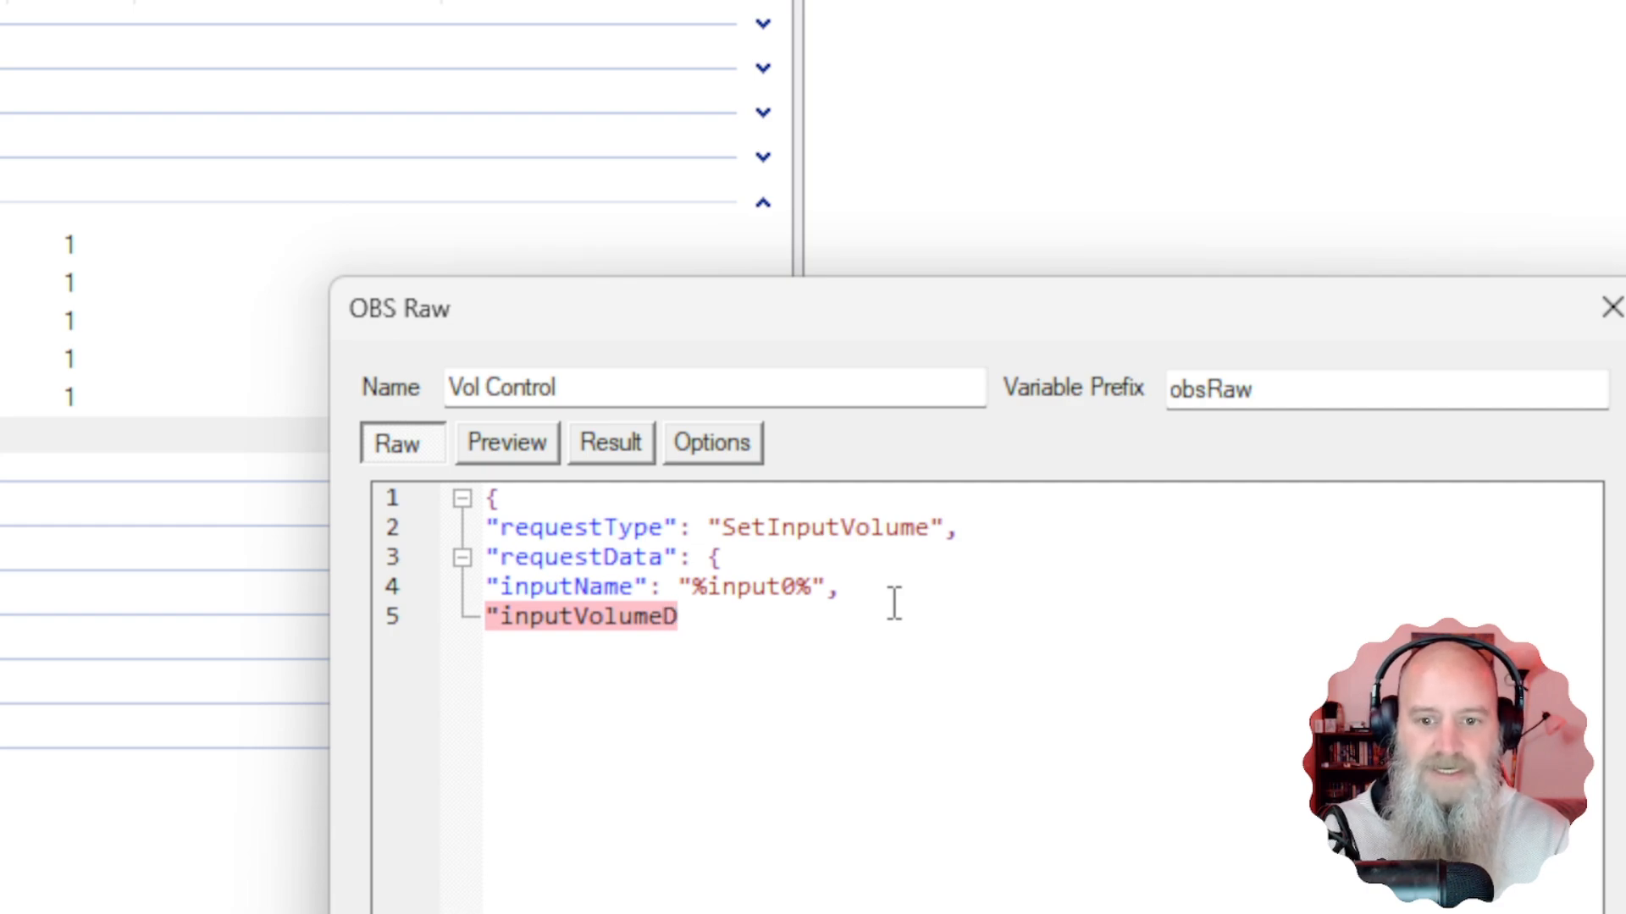
text(b)
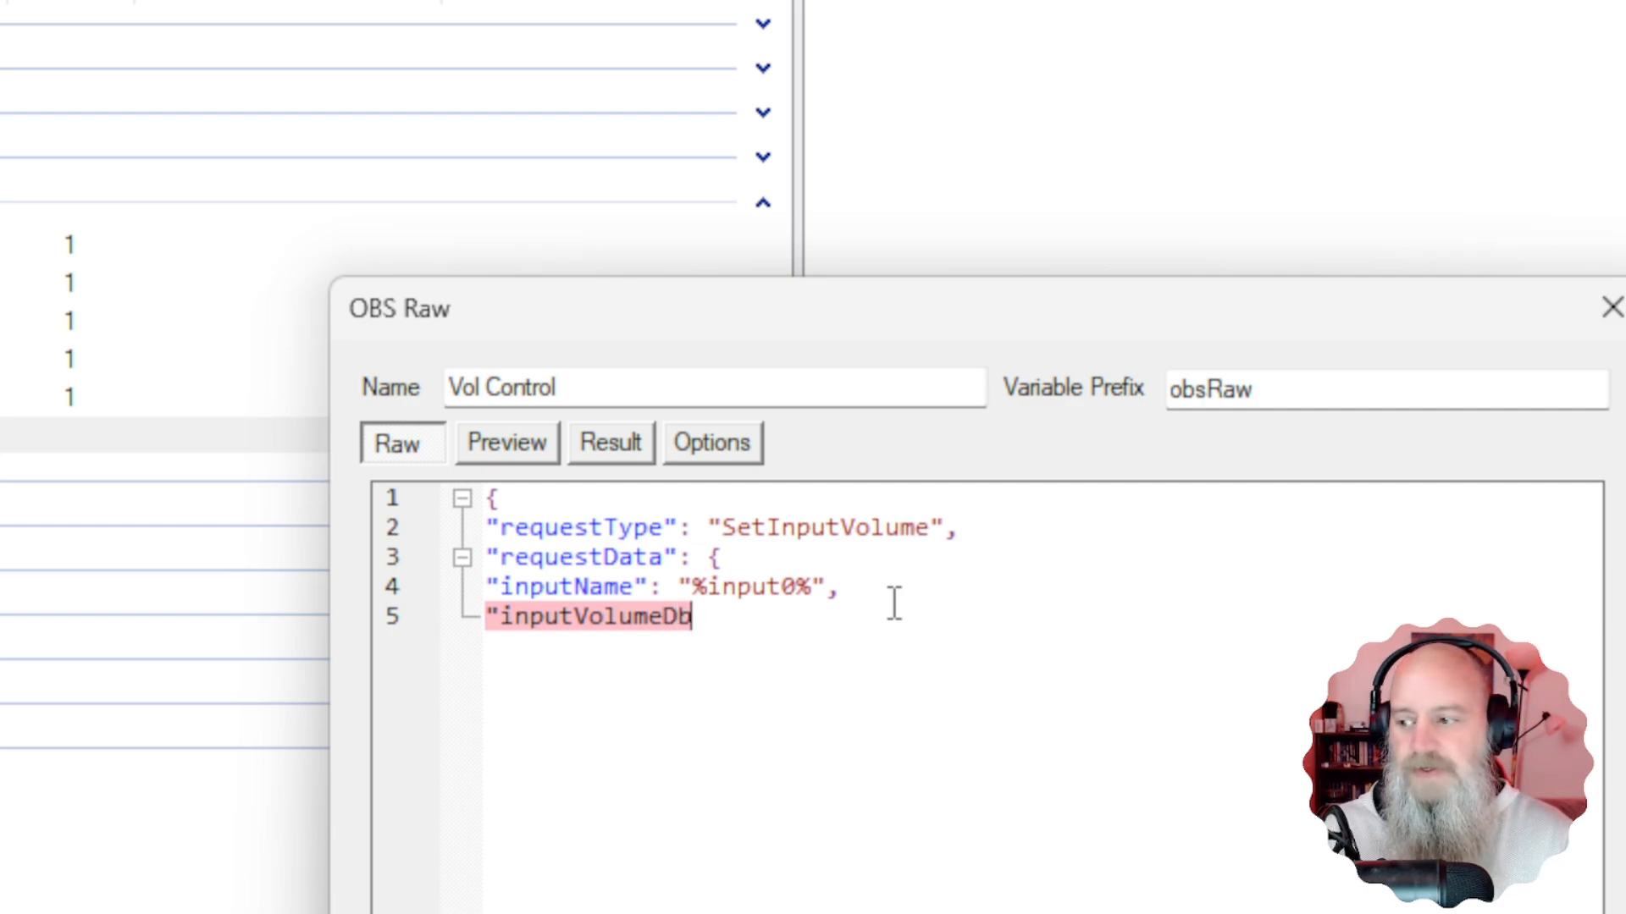
text(")
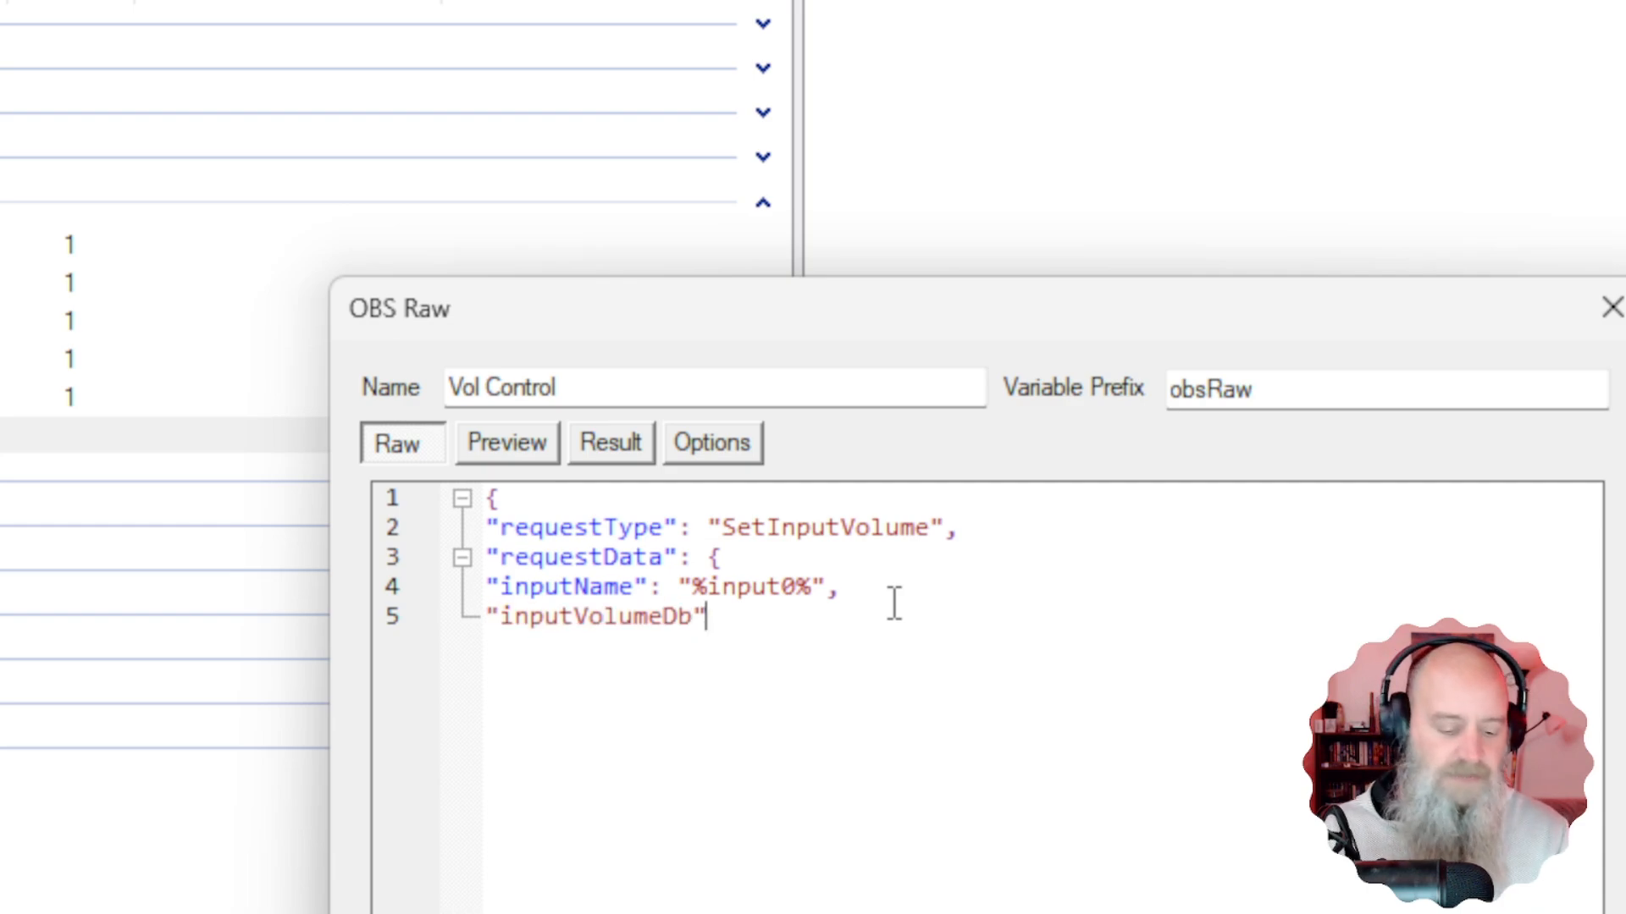
text(:)
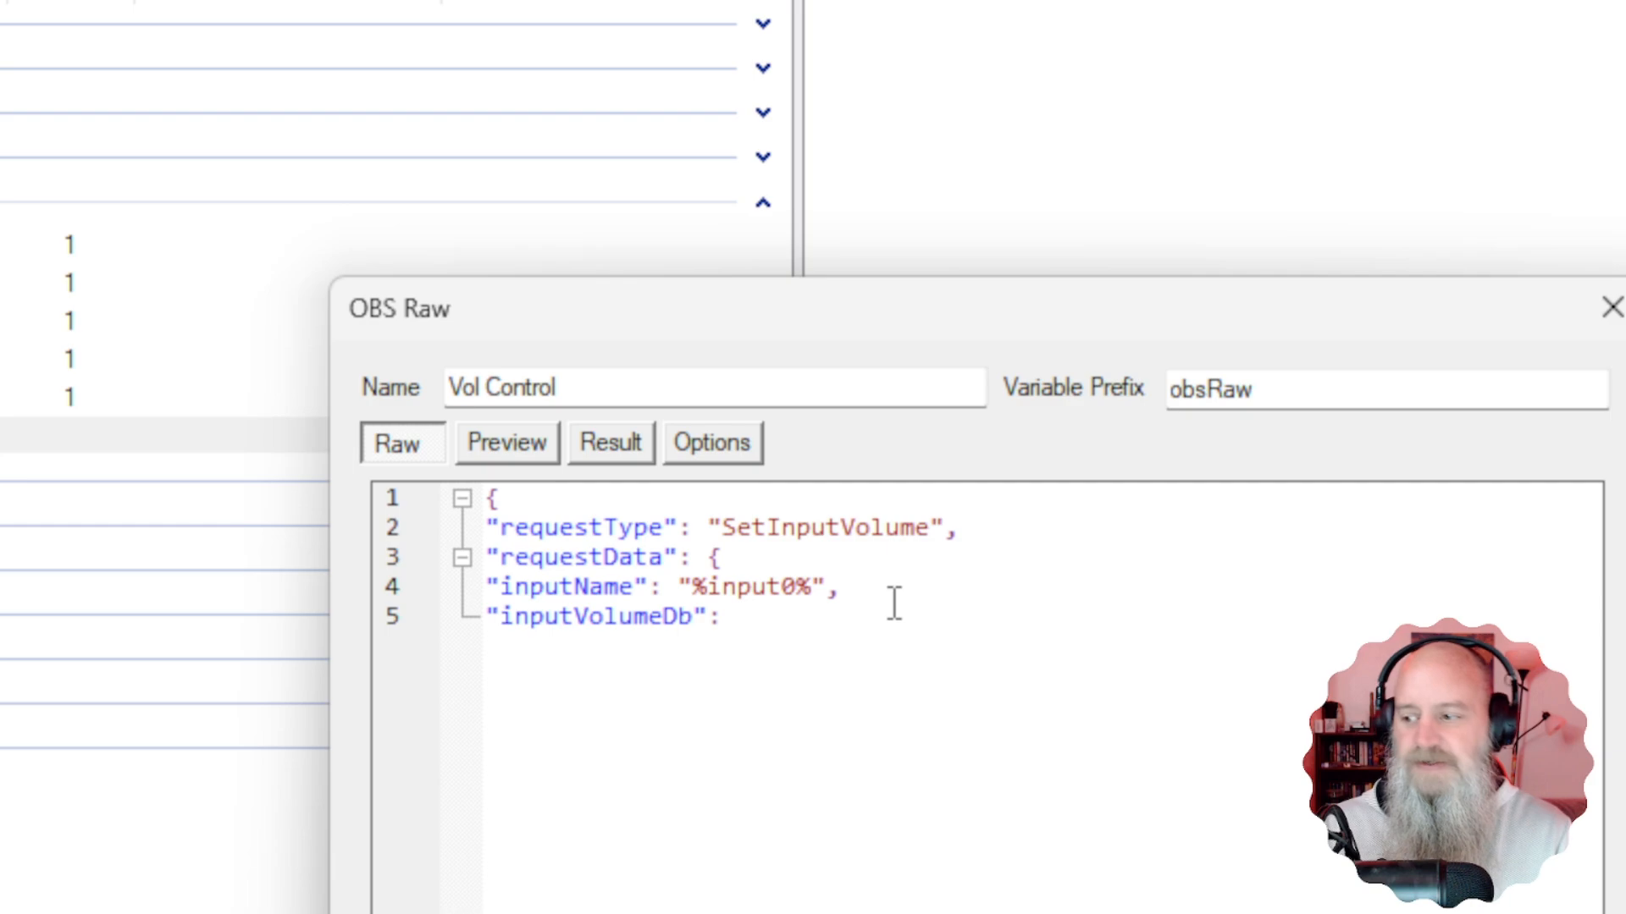
text( ")
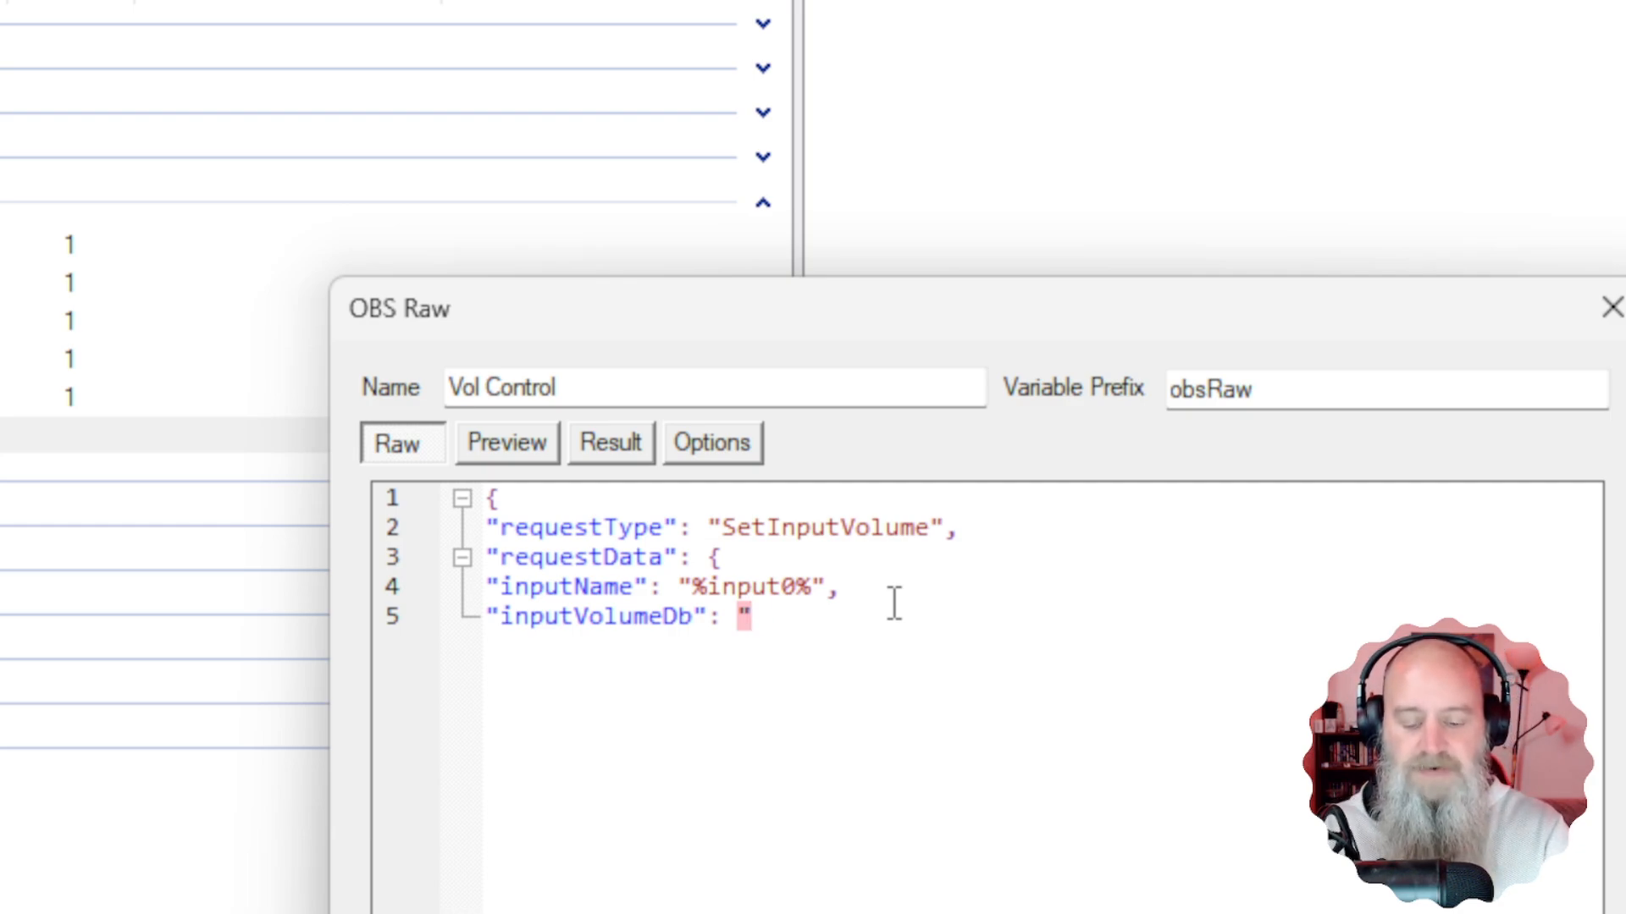
text(%input1)
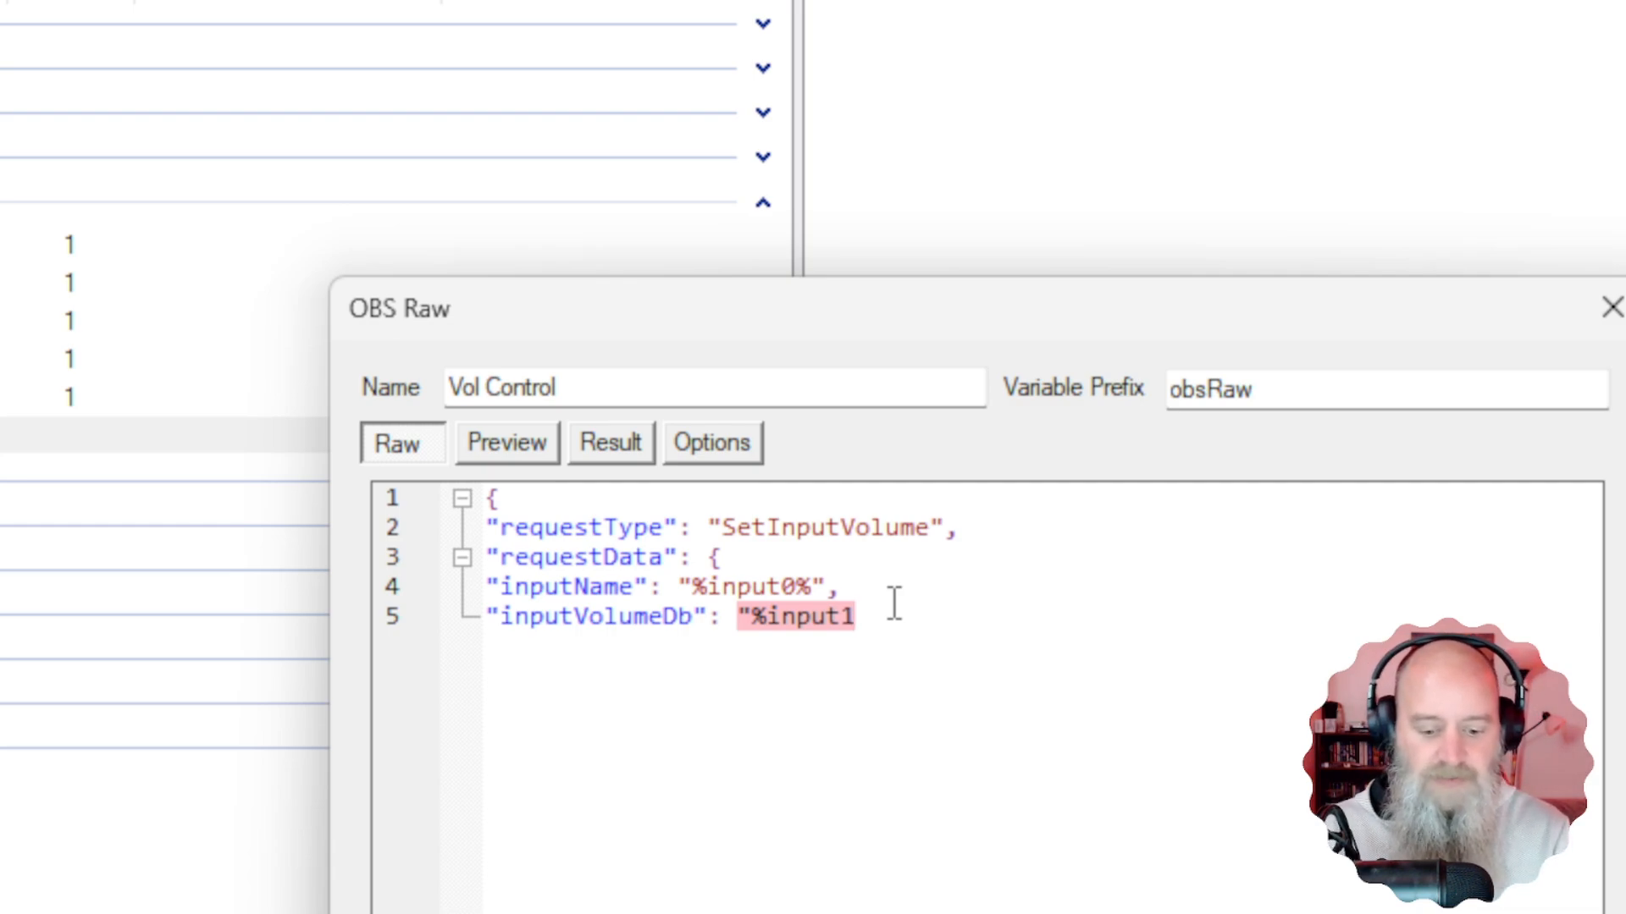
text(%)
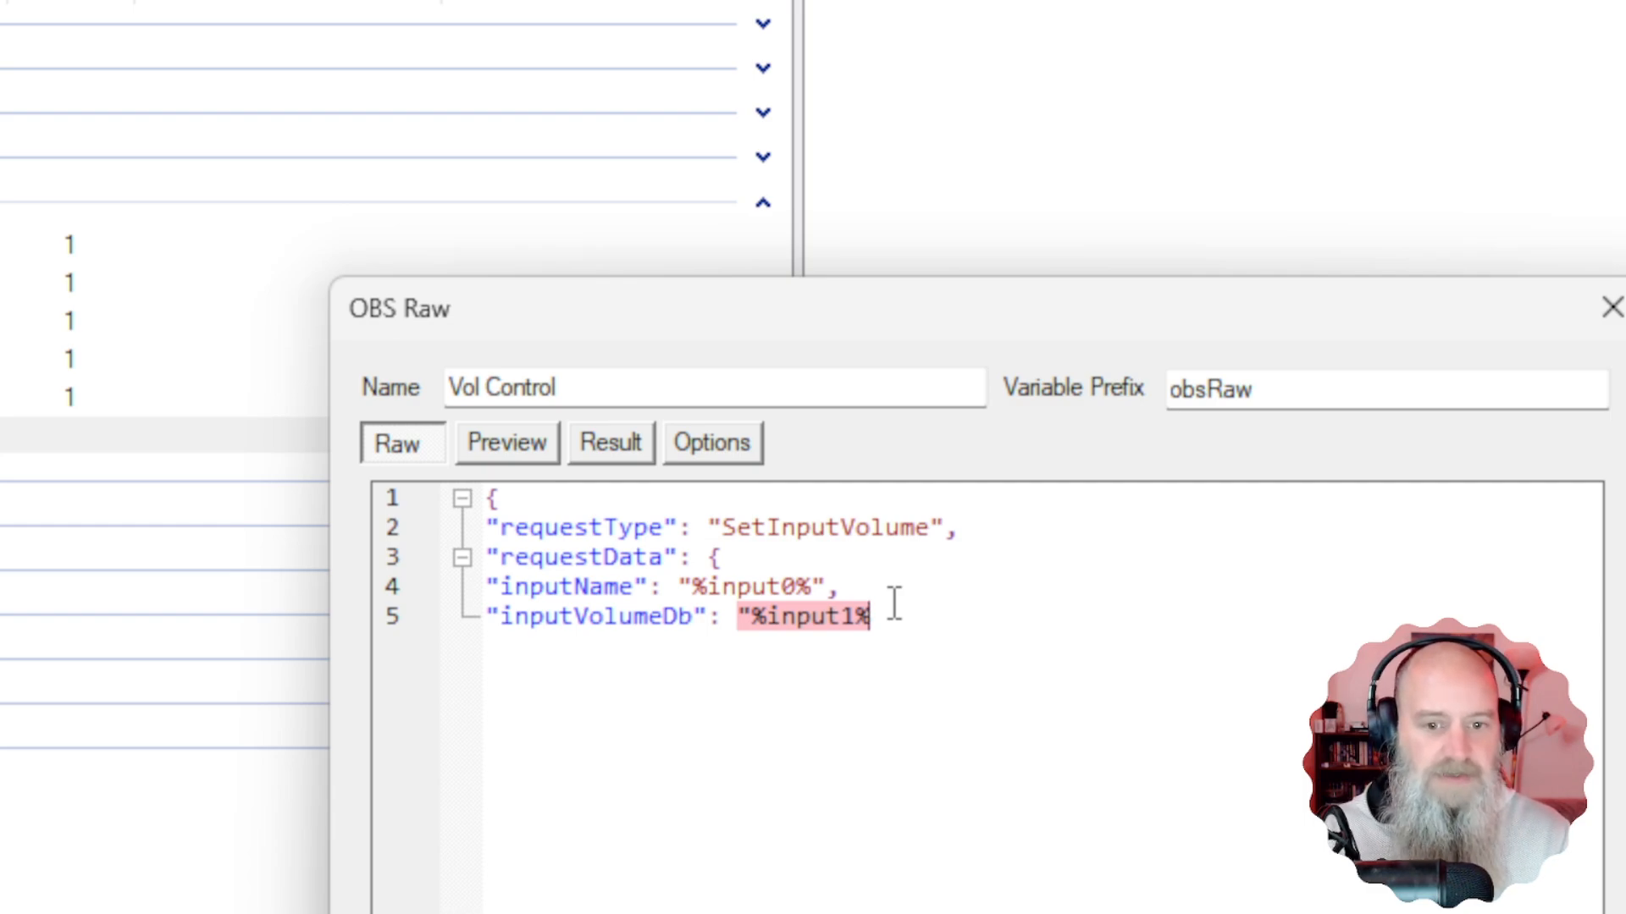
text(")
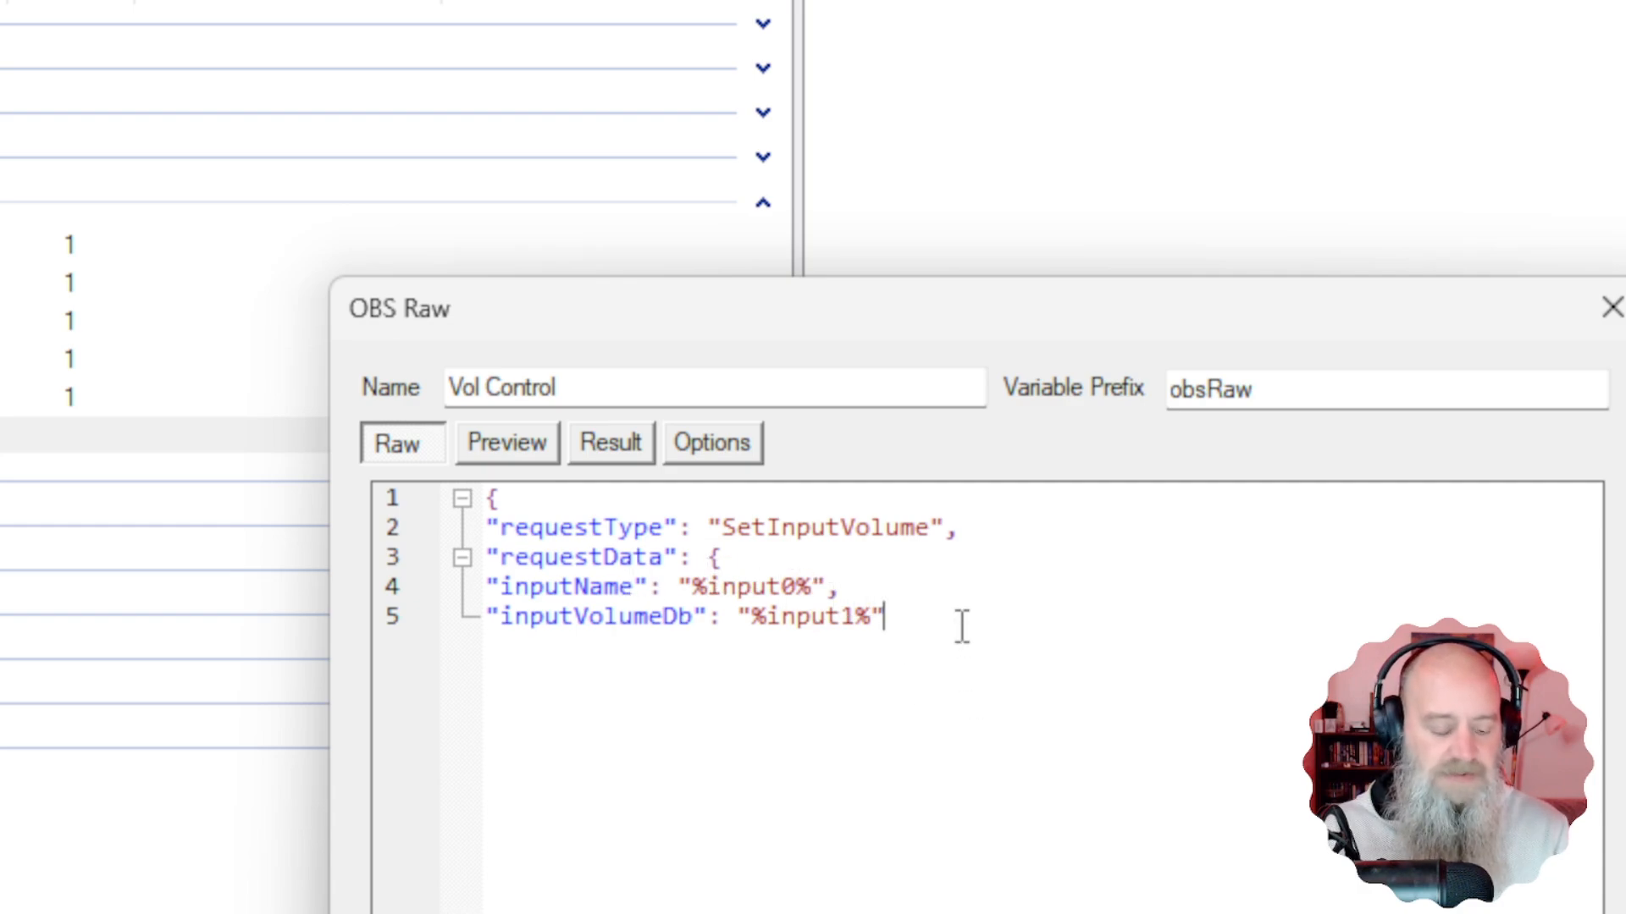
key(Return)
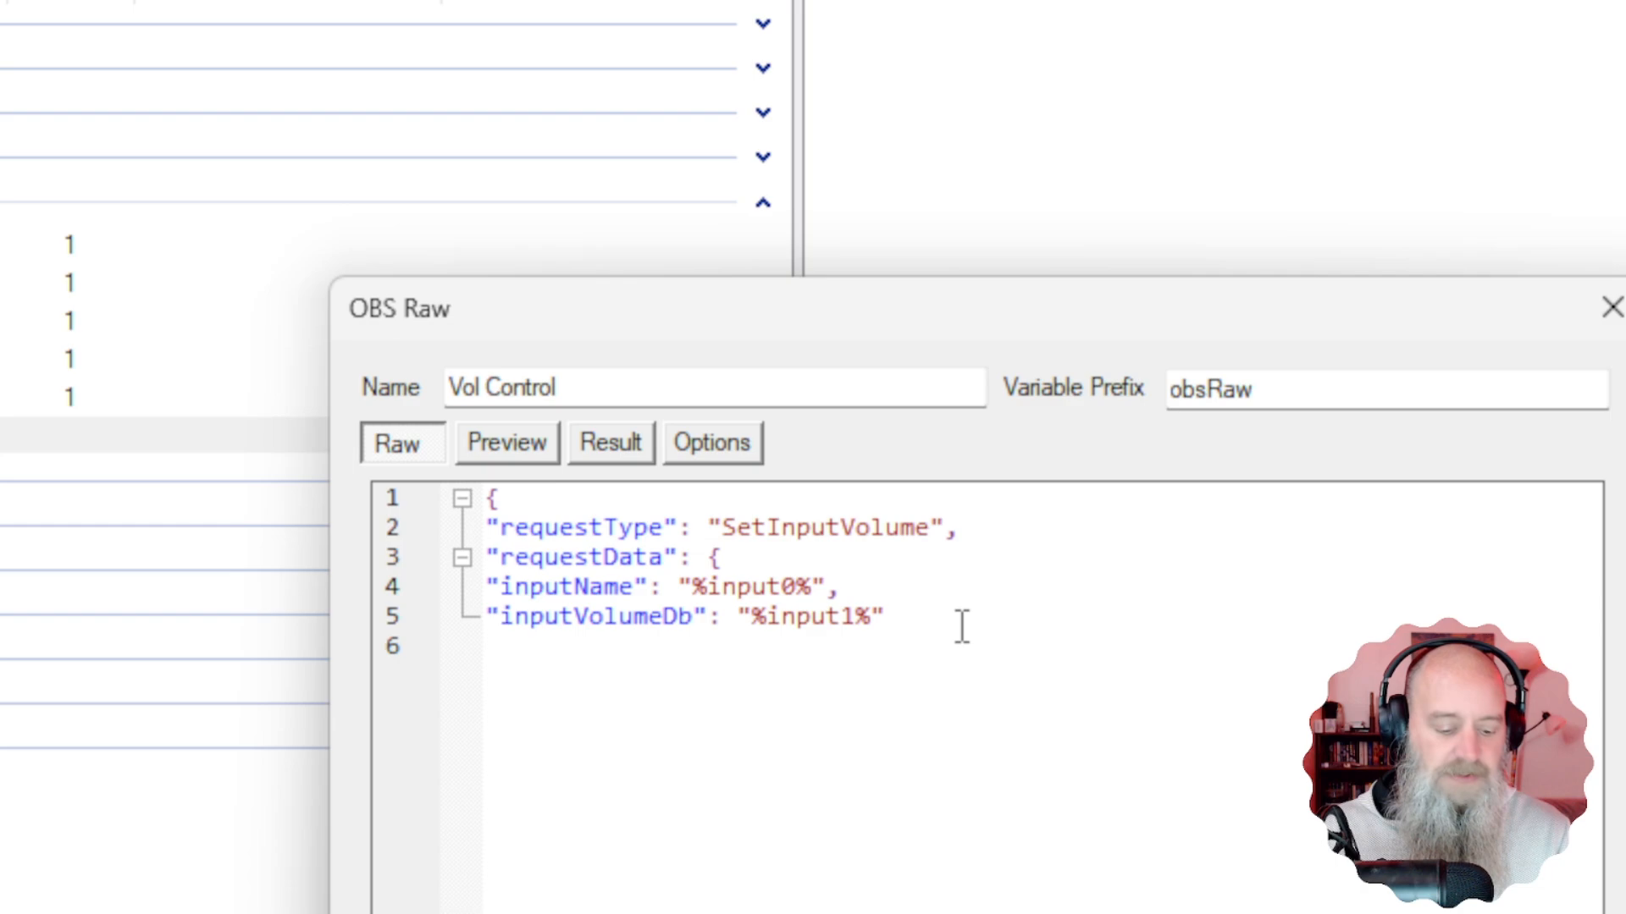
Close the requestData object and the outer JSON brace on lines 6 and 7.
text(})
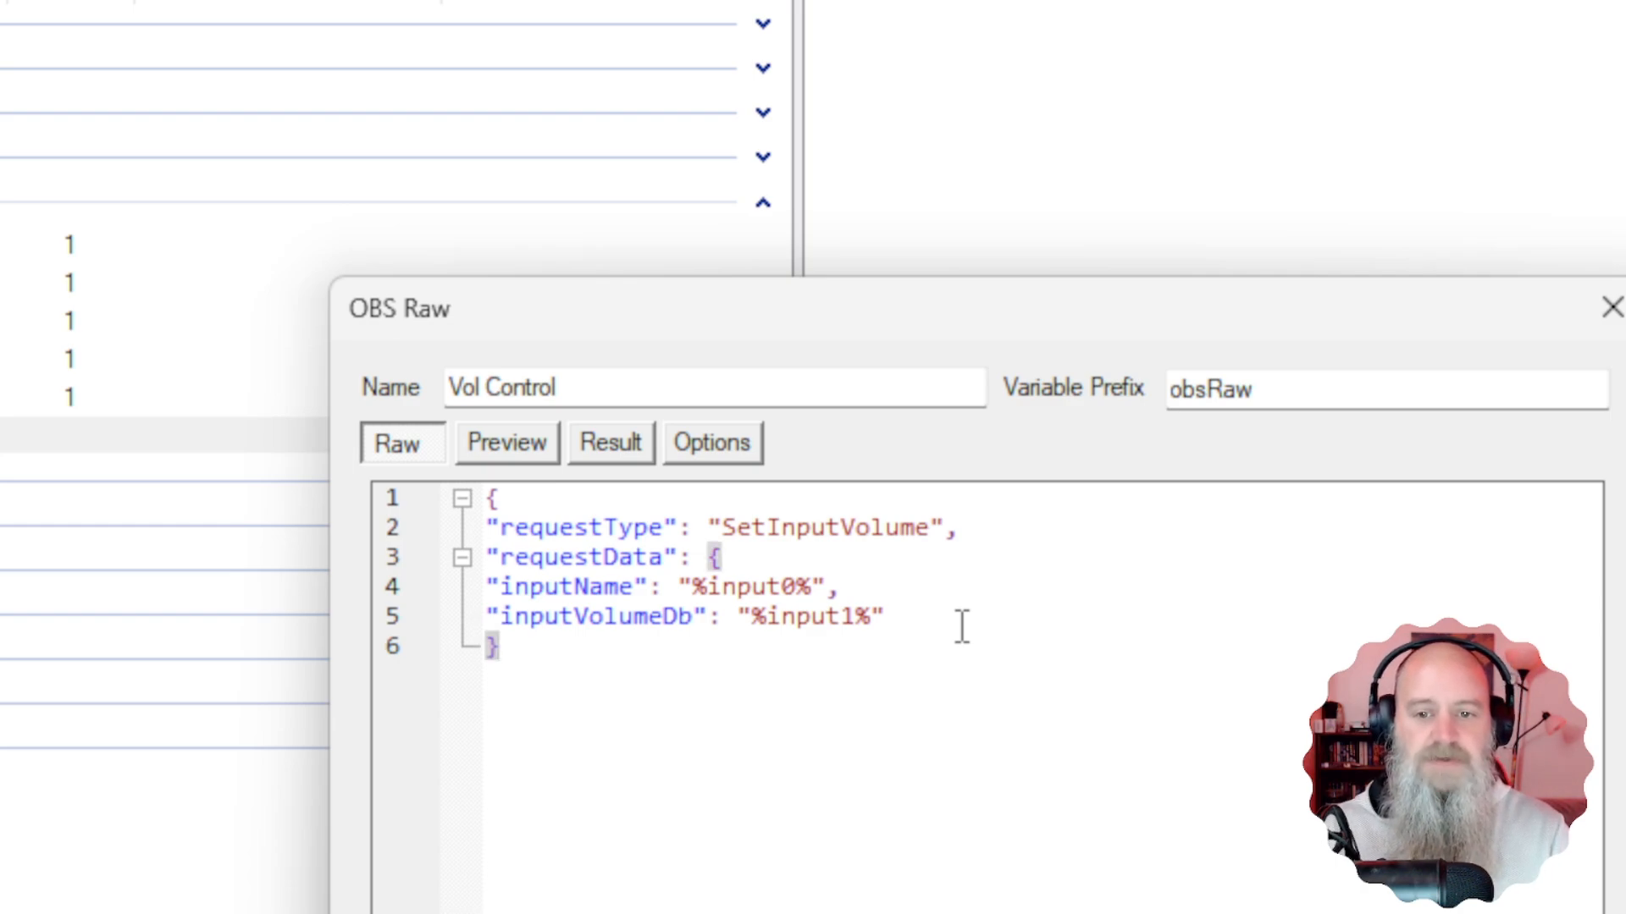
drag(548, 646, 708, 555)
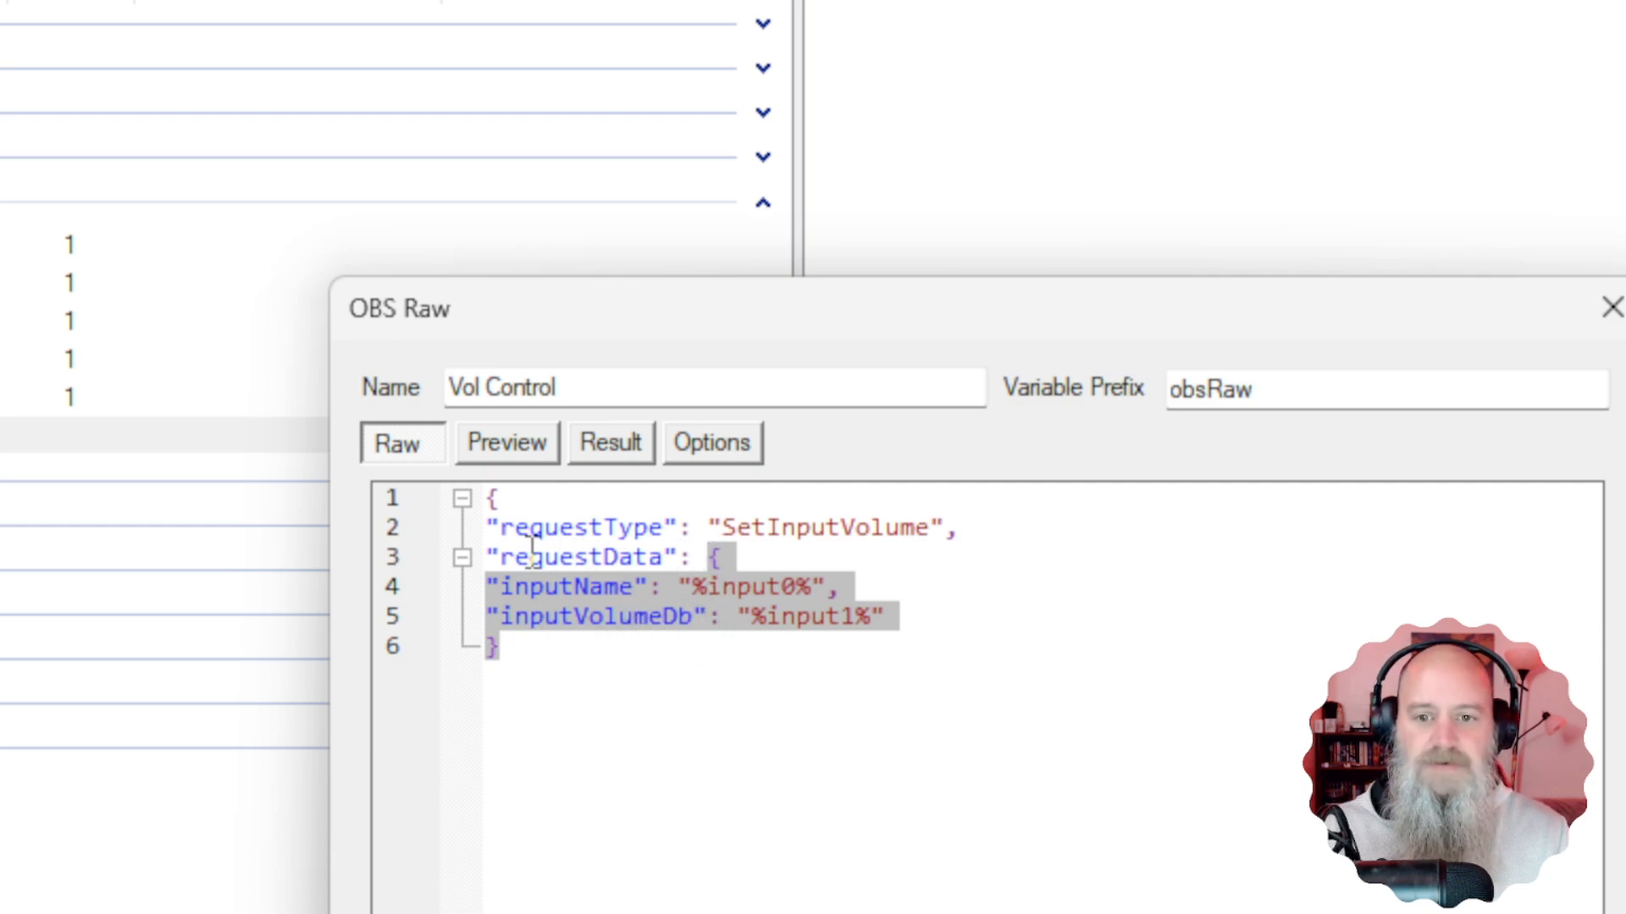
click(571, 671)
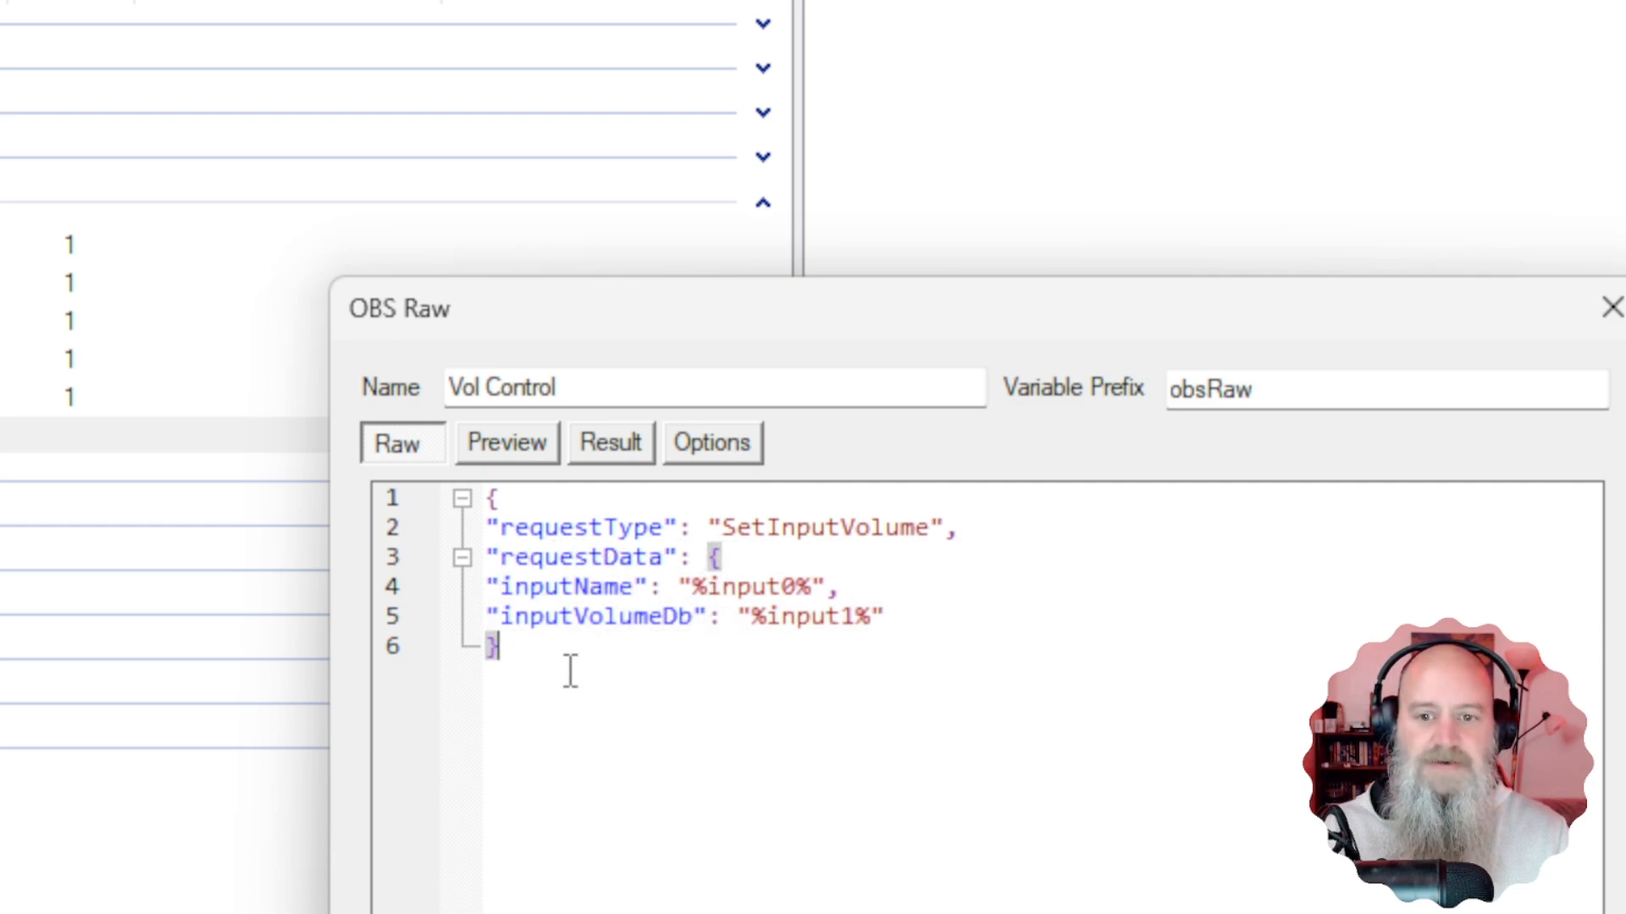
key(Return)
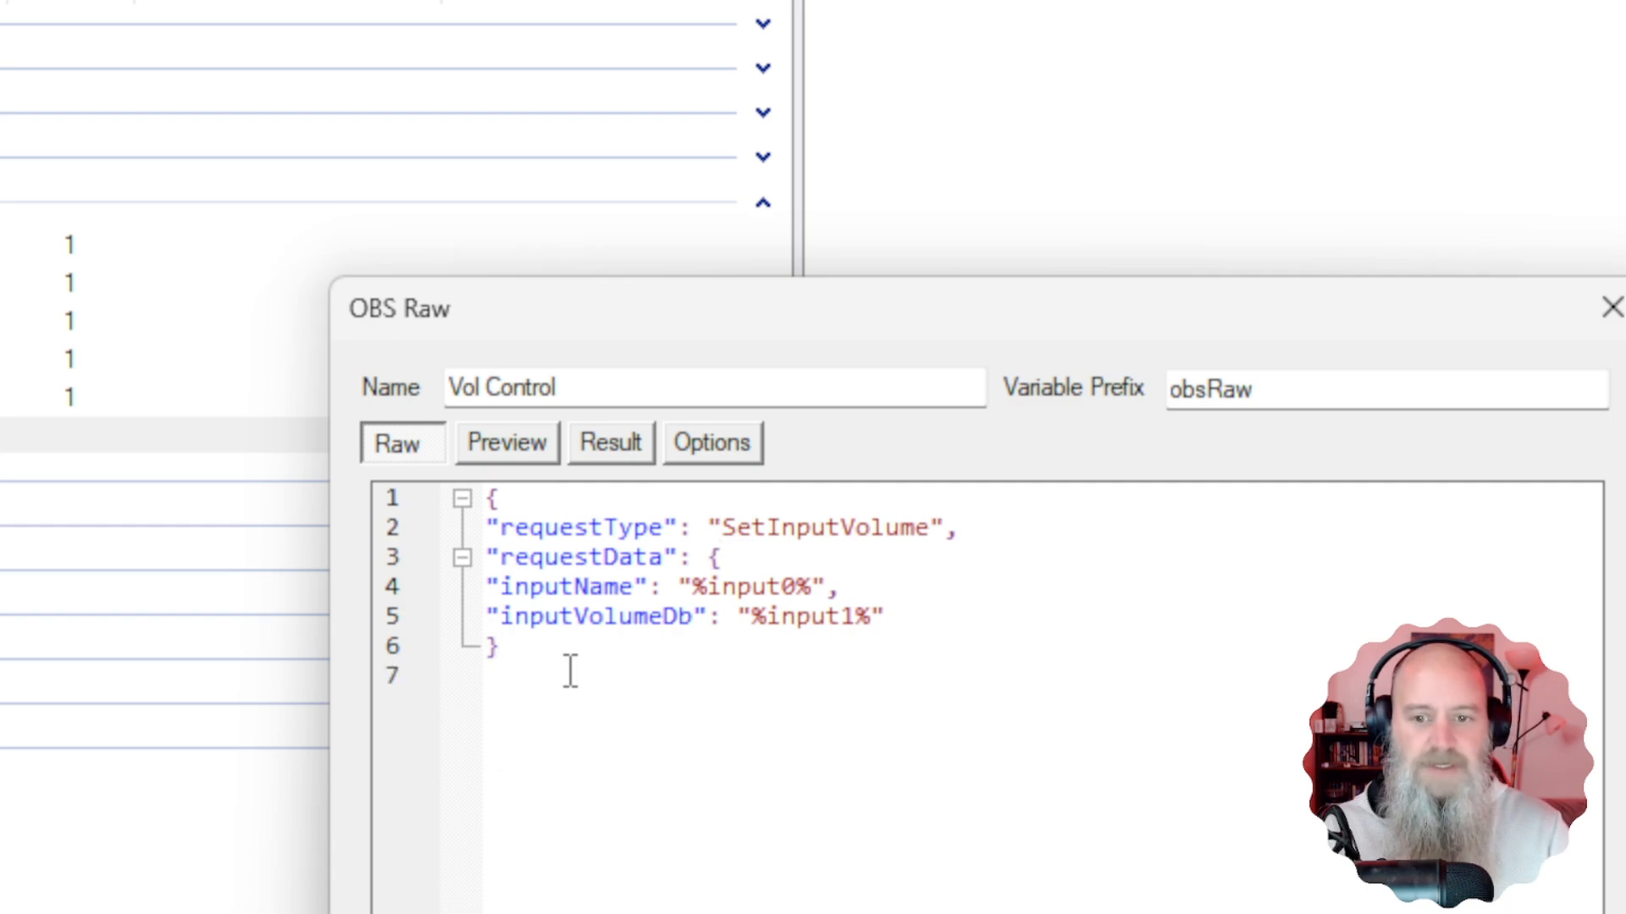
text(})
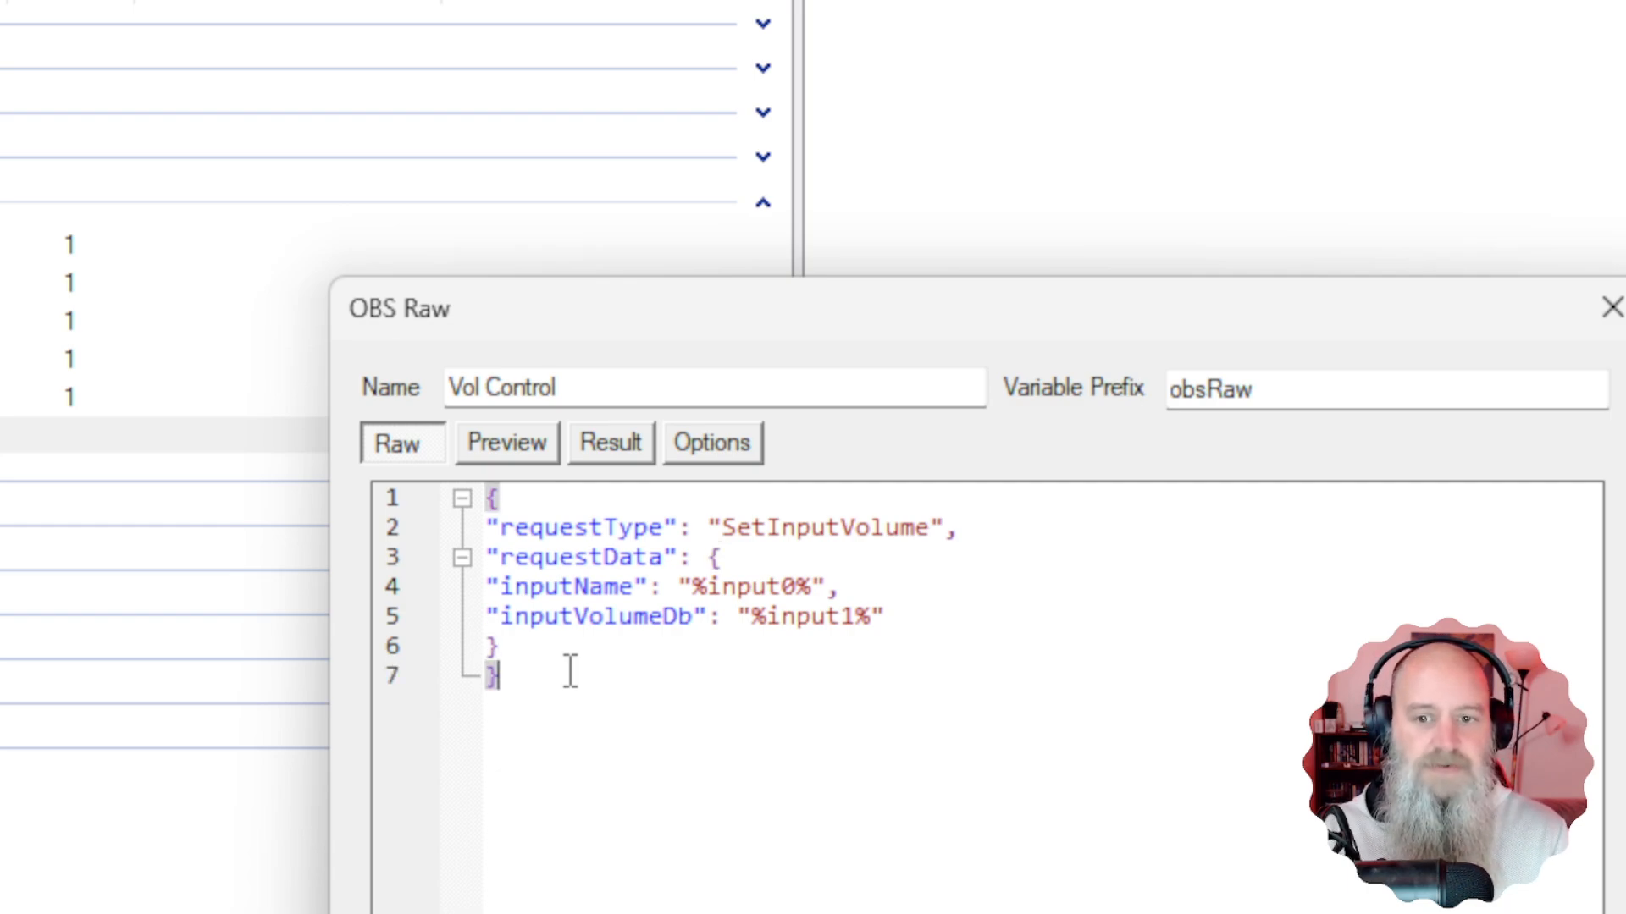
drag(560, 650, 486, 527)
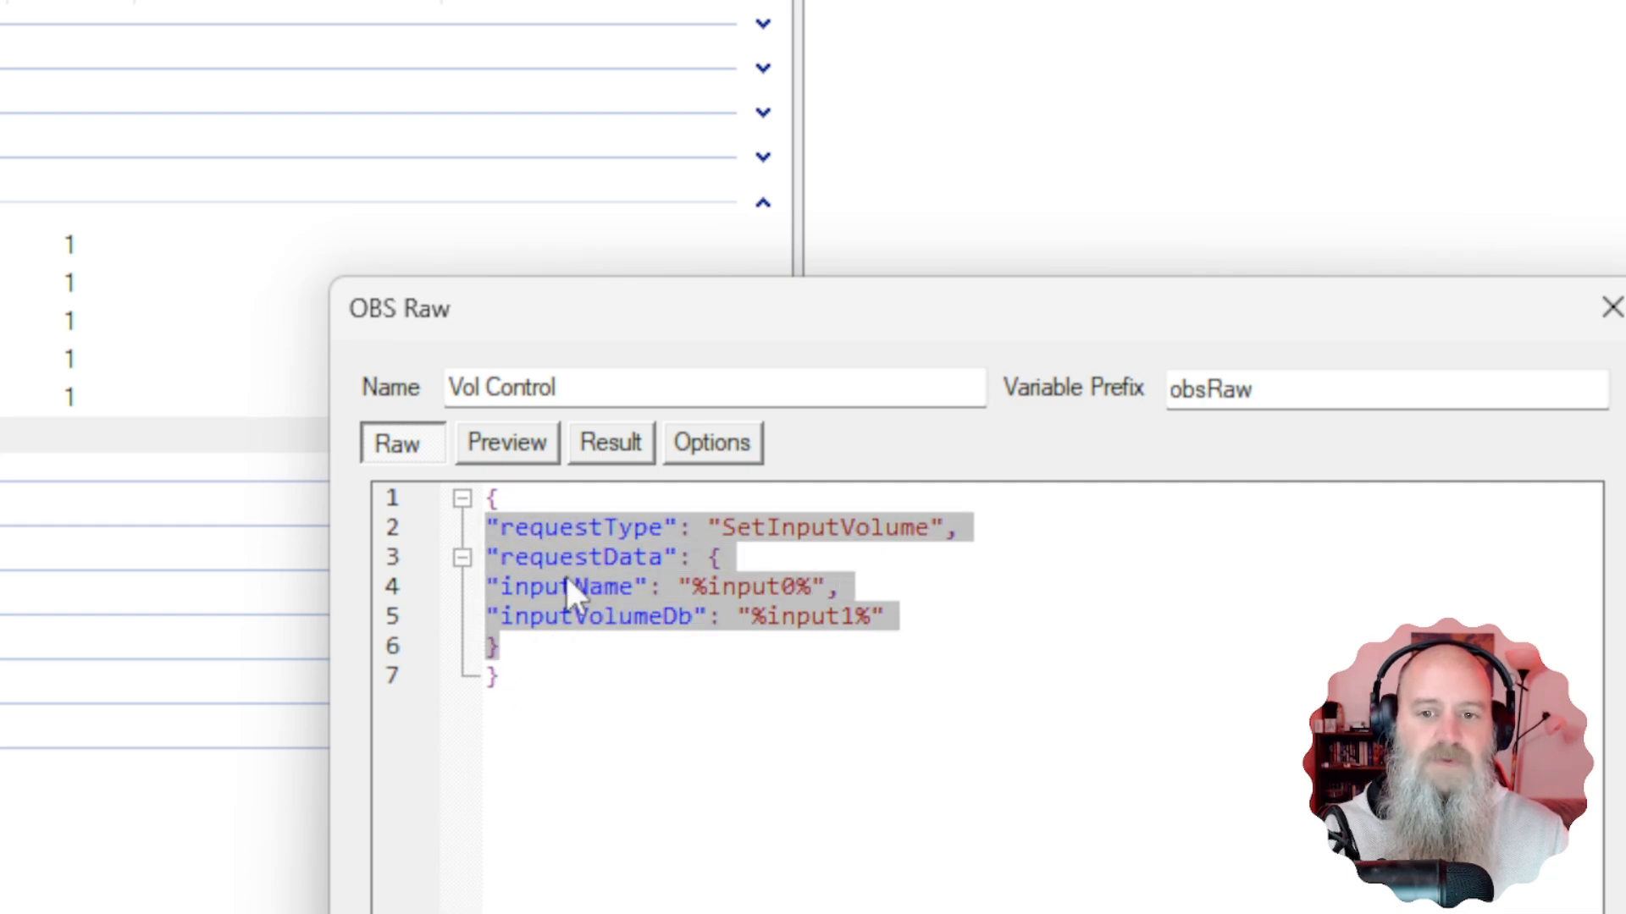
click(543, 684)
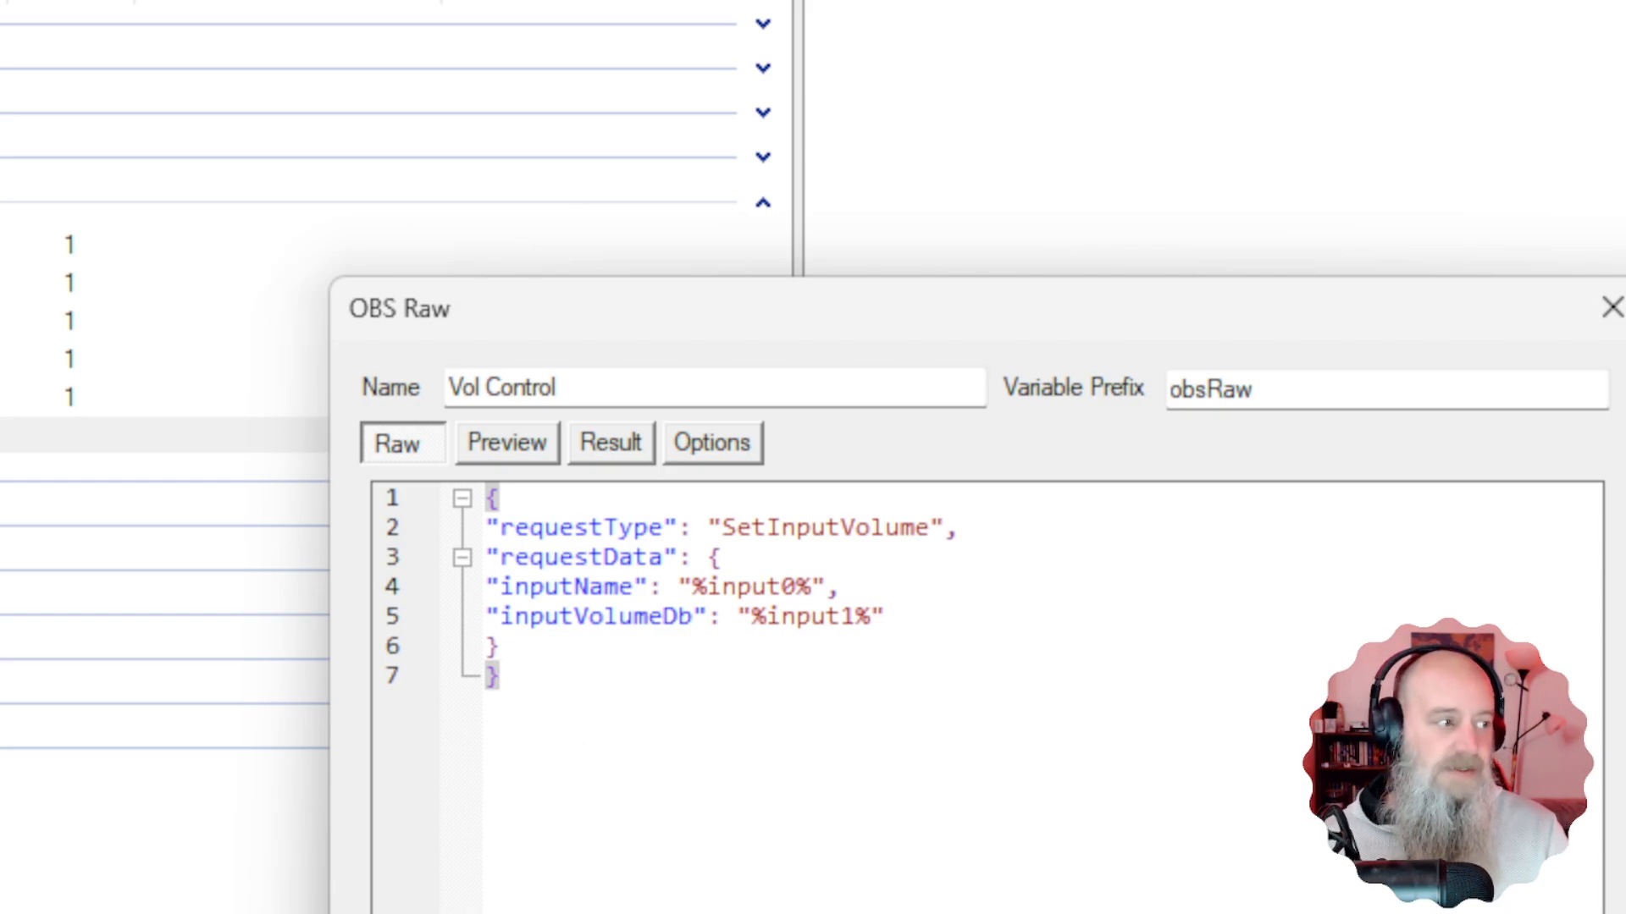
Preview and format the Vol Control JSON, then save it with Ok.
click(507, 443)
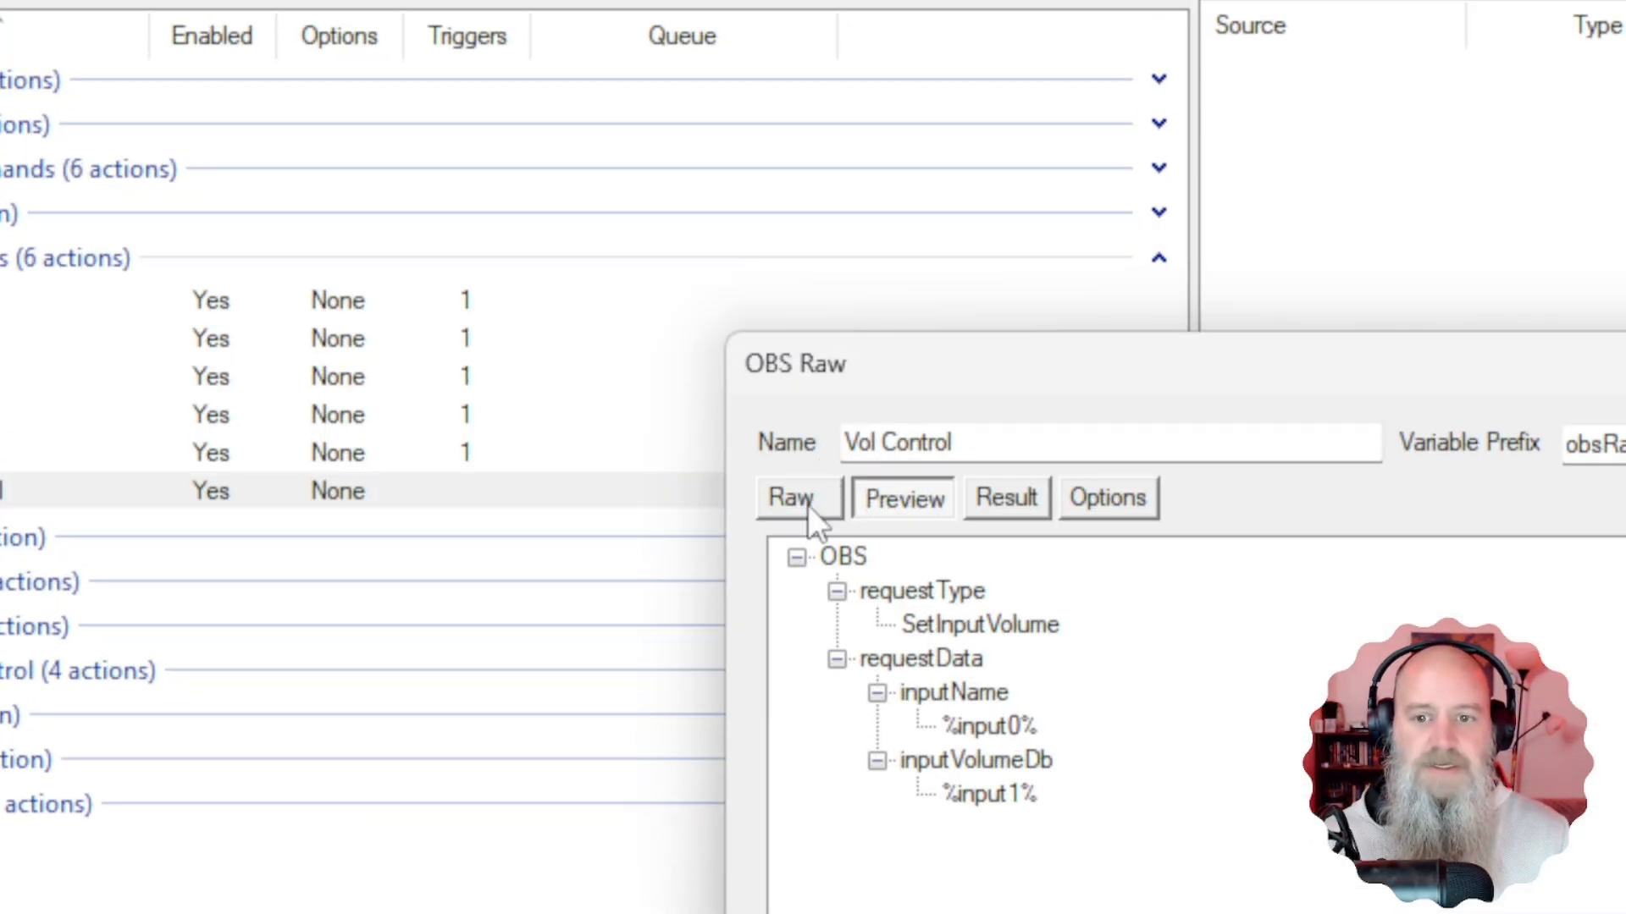
click(805, 503)
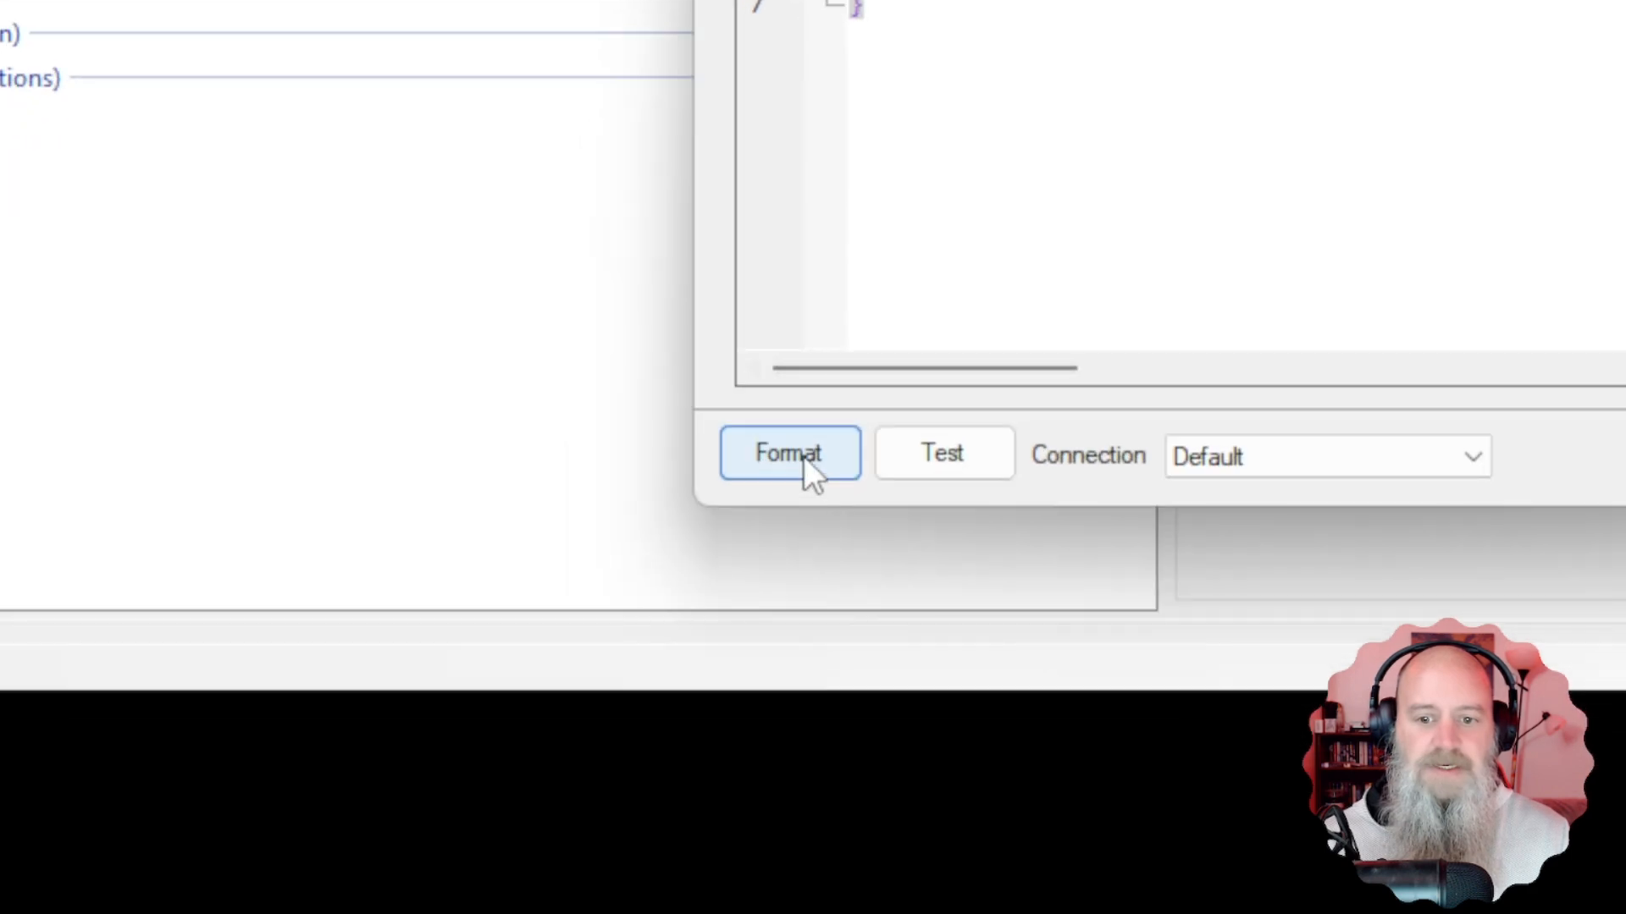
click(804, 455)
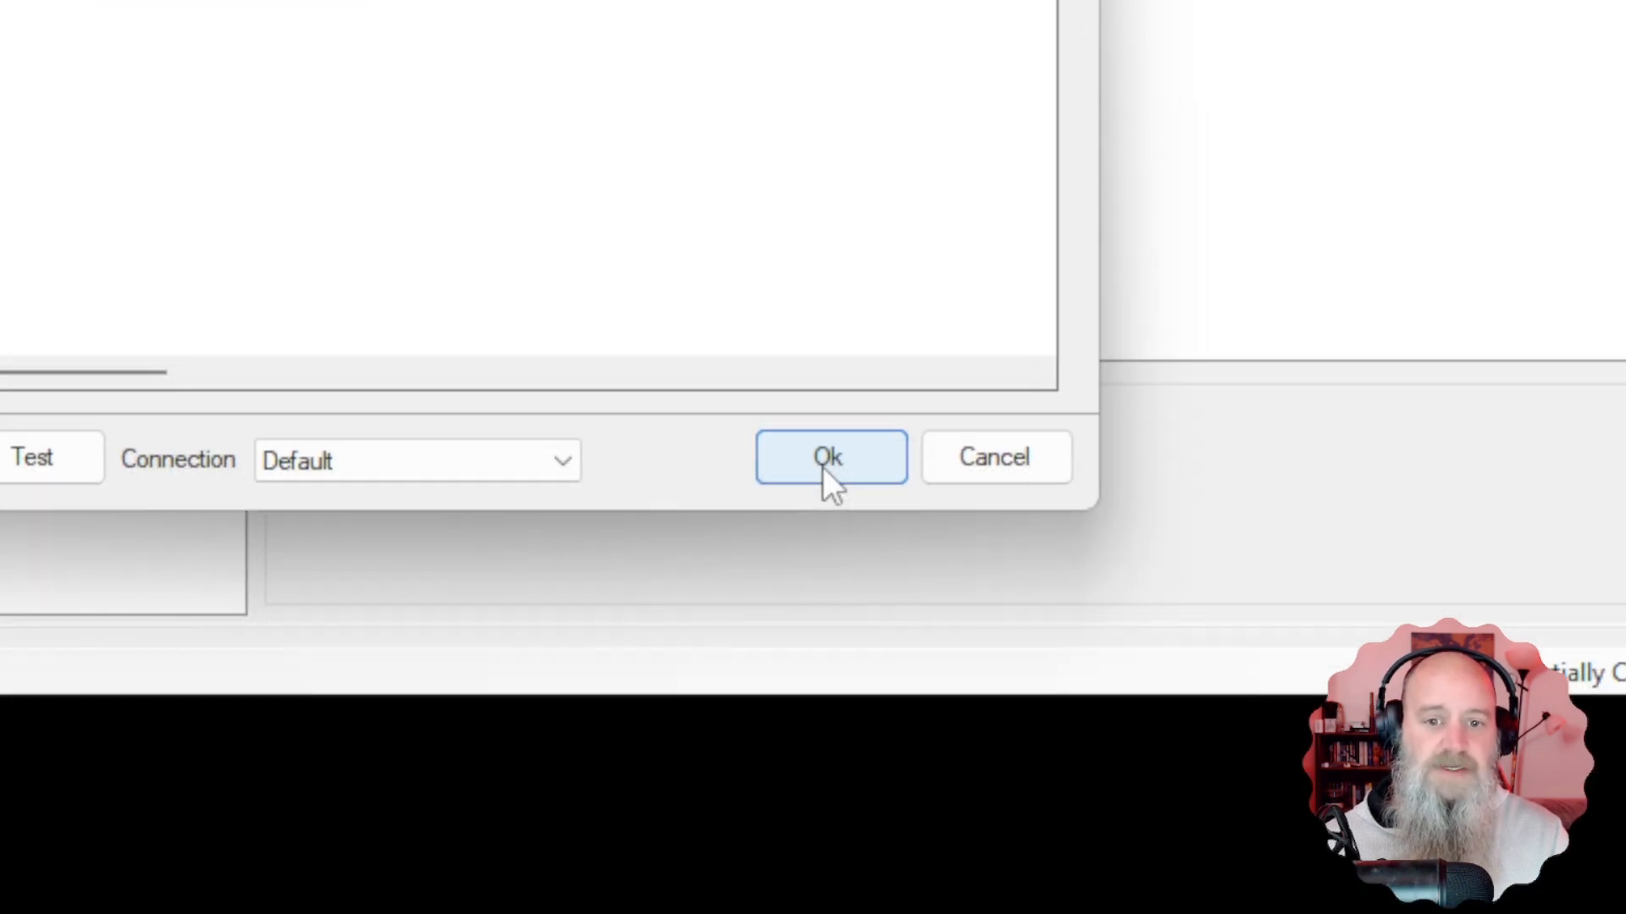
click(826, 461)
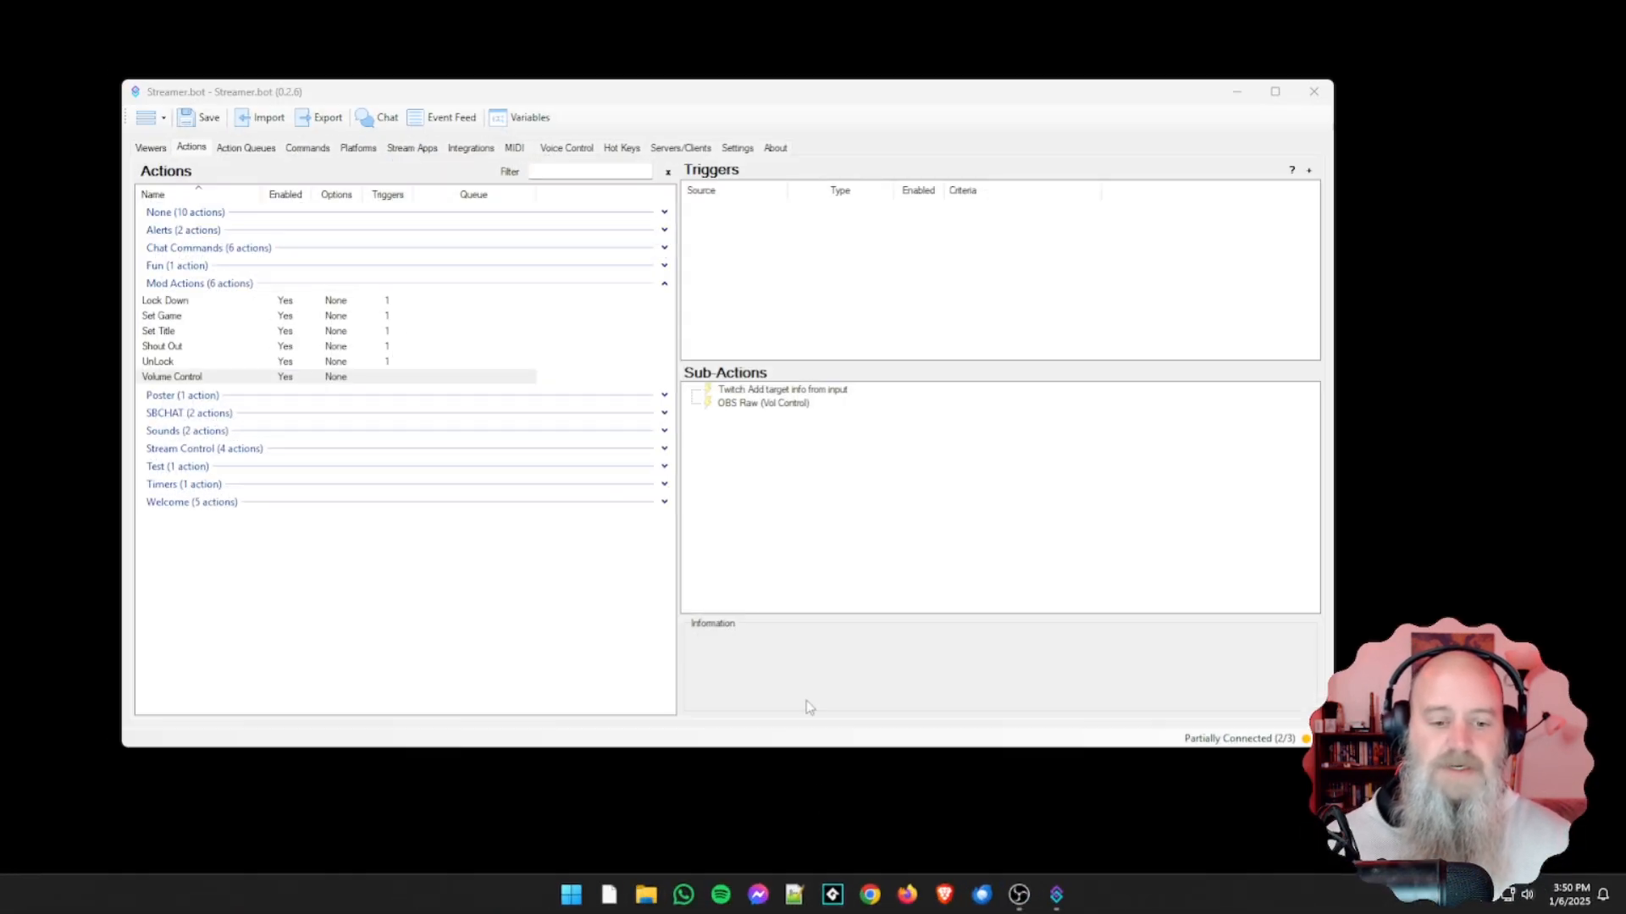
Switch to OBS Studio and look over the Games and Spotify sources and the Audio Mixer faders.
click(1019, 895)
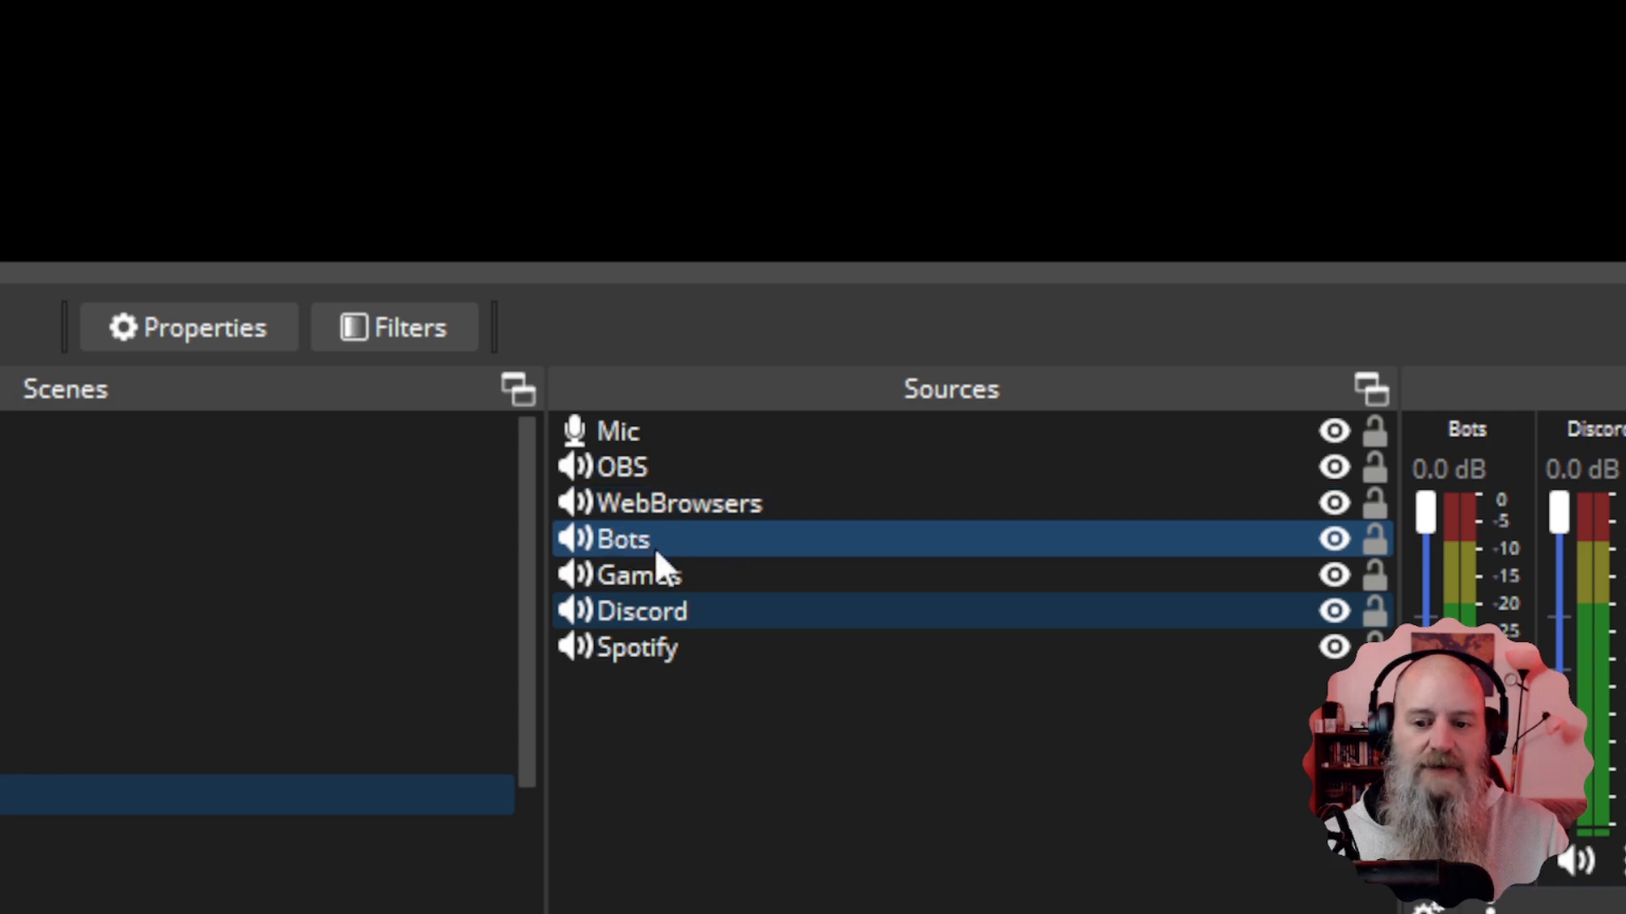
click(679, 578)
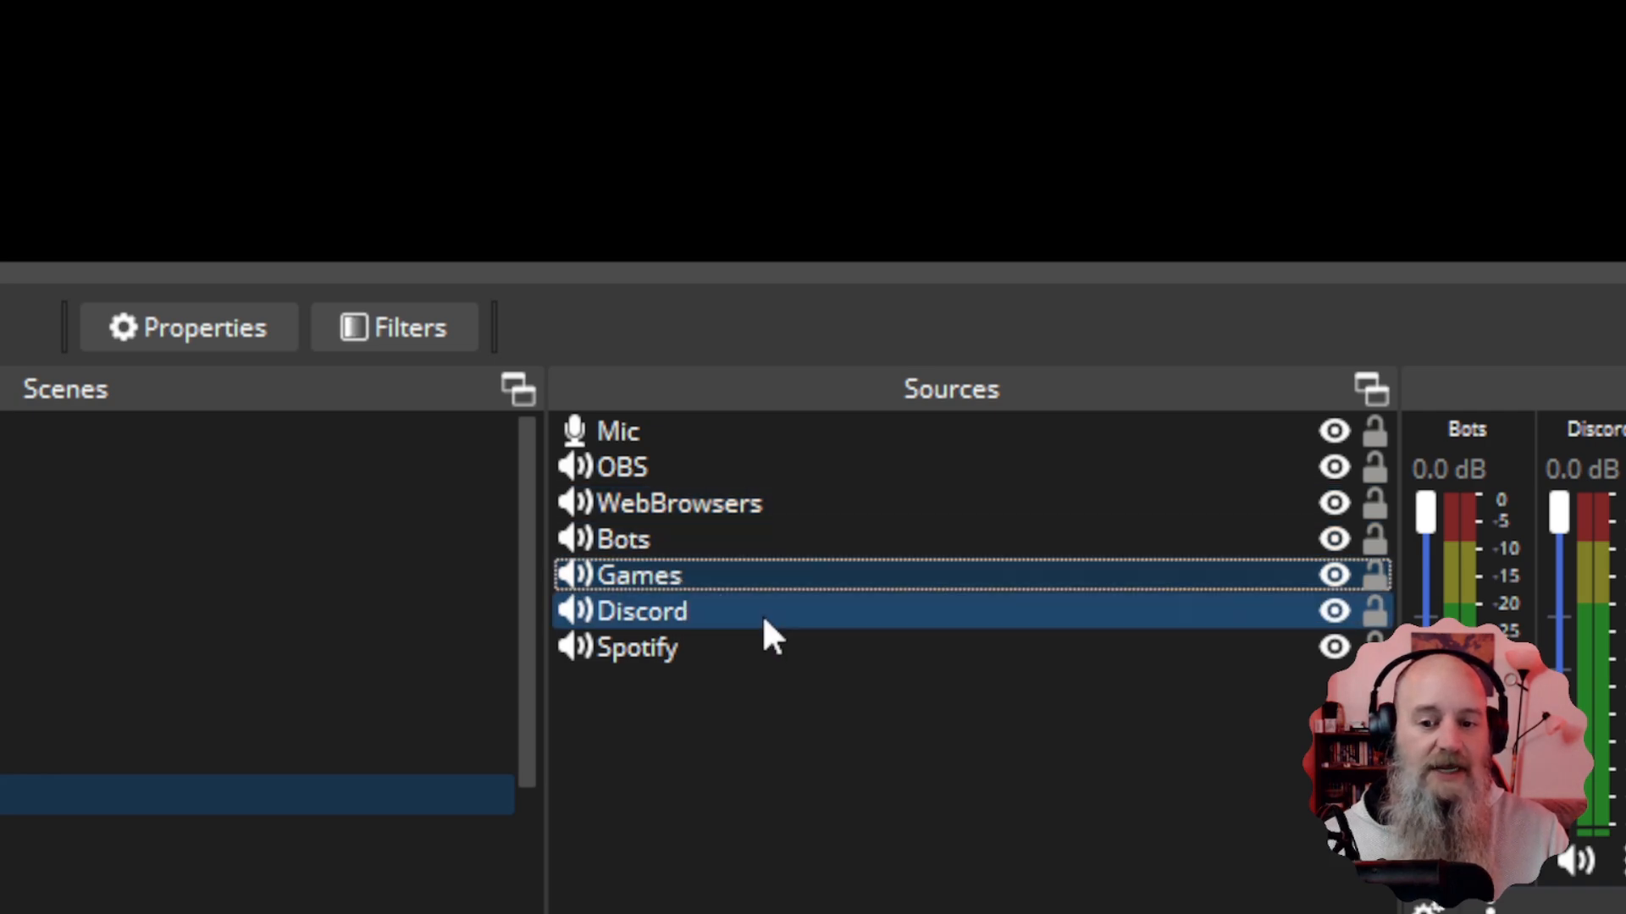
click(686, 619)
click(656, 661)
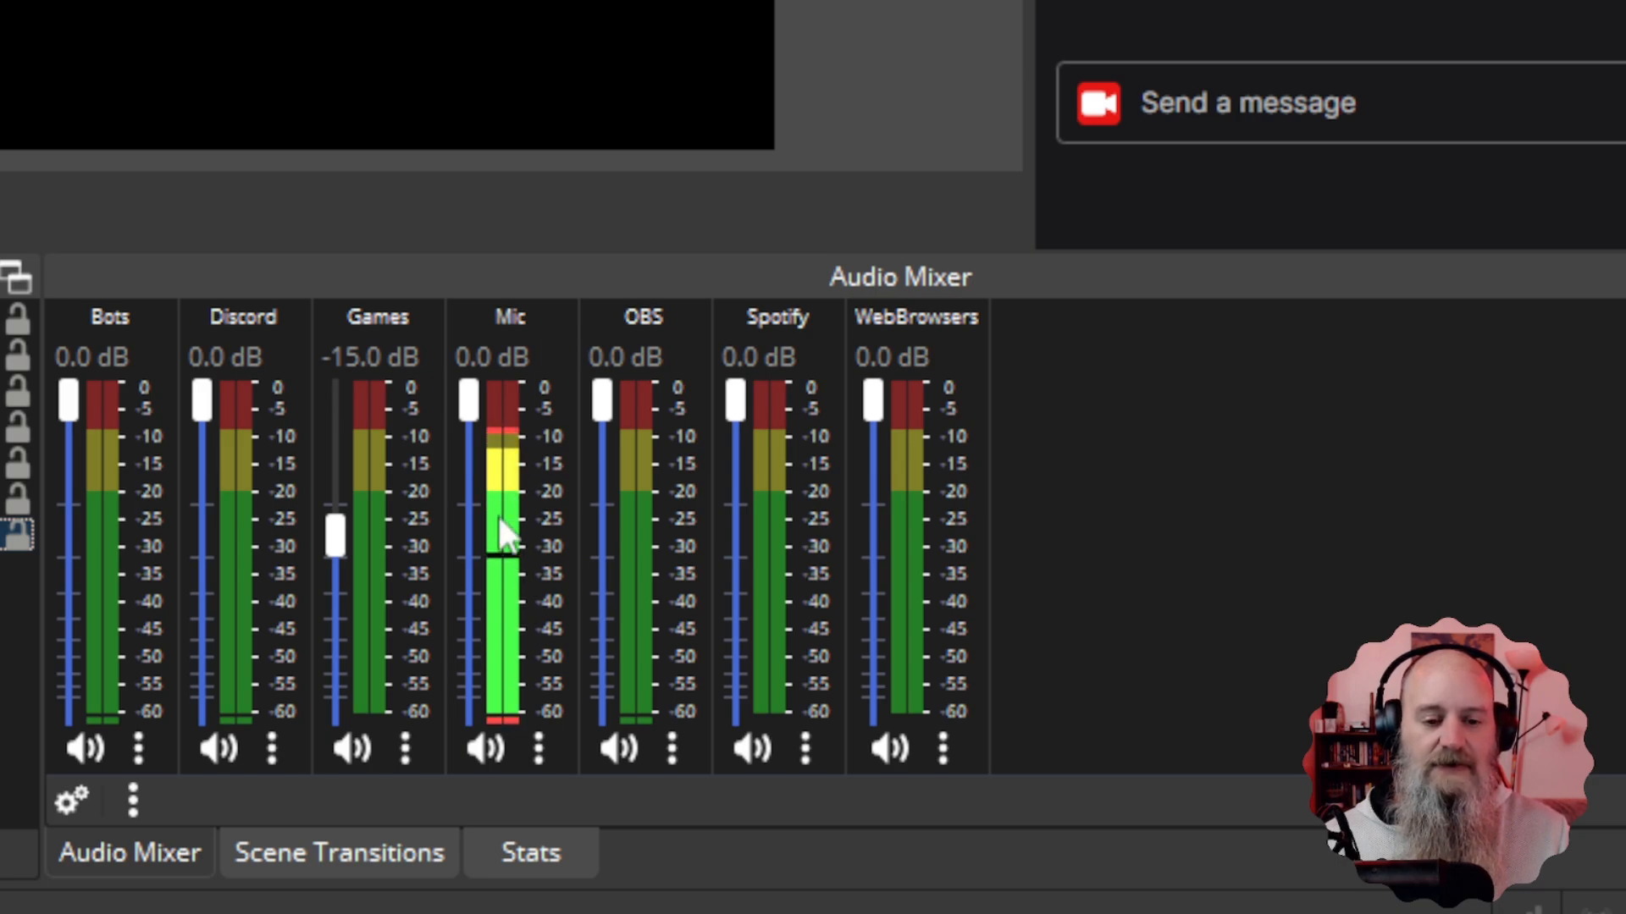
Adjust the Mic fader in the Audio Mixer until it reads about -4.6 dB.
mouse_move(471, 401)
mouse_down()
mouse_move(474, 611)
mouse_move(471, 392)
mouse_up()
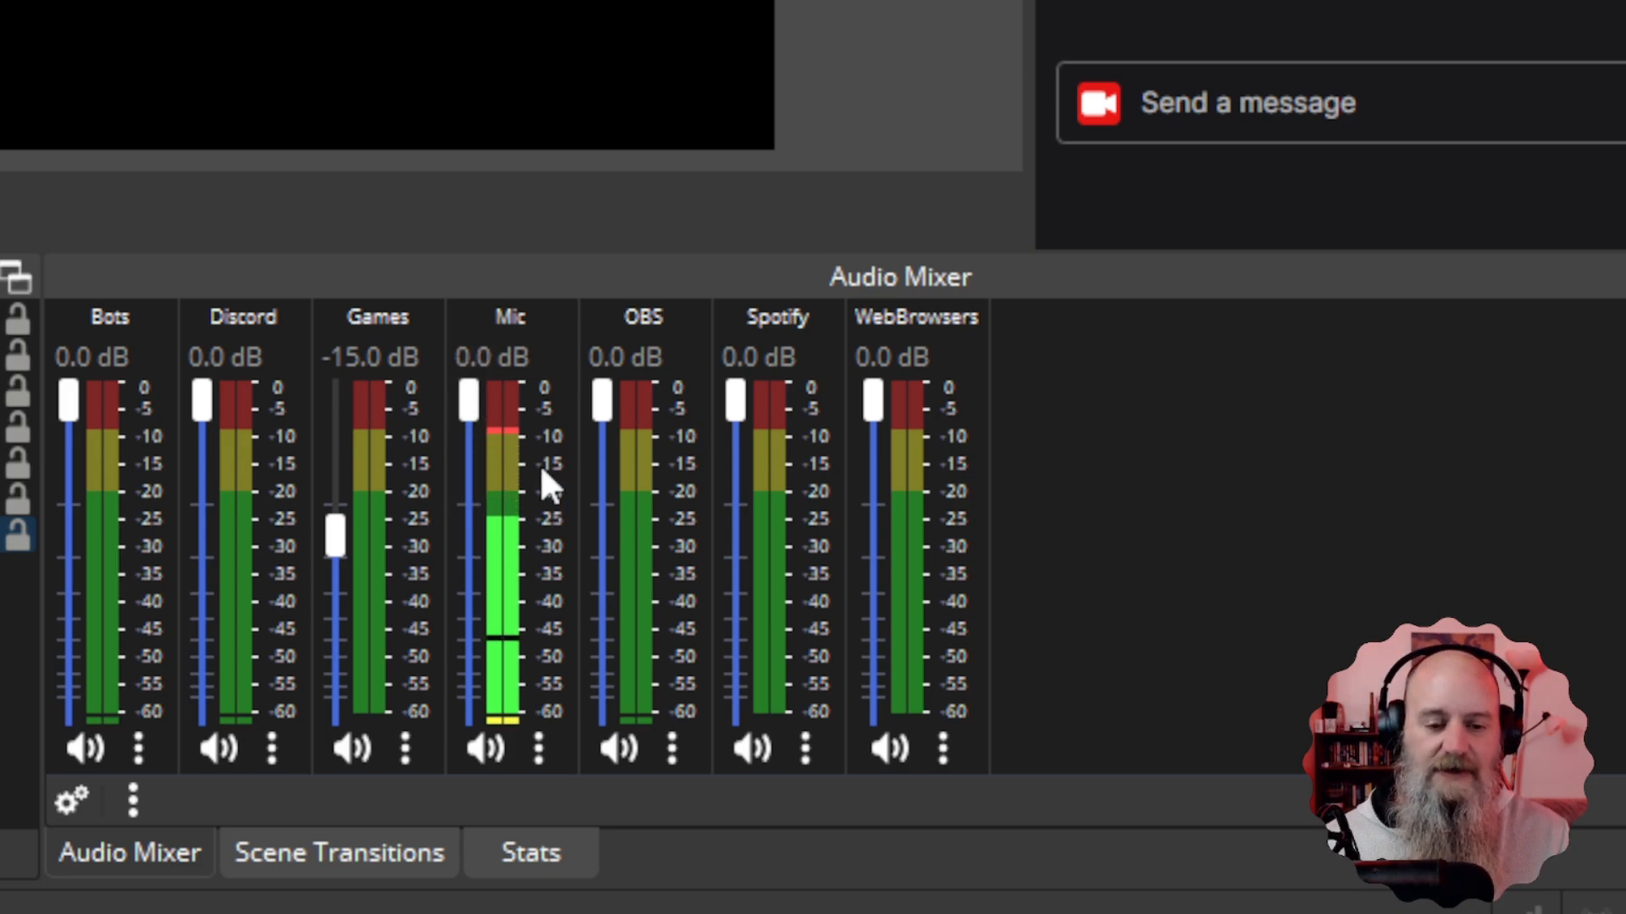
mouse_move(468, 408)
mouse_down()
mouse_move(471, 581)
mouse_move(453, 386)
mouse_up()
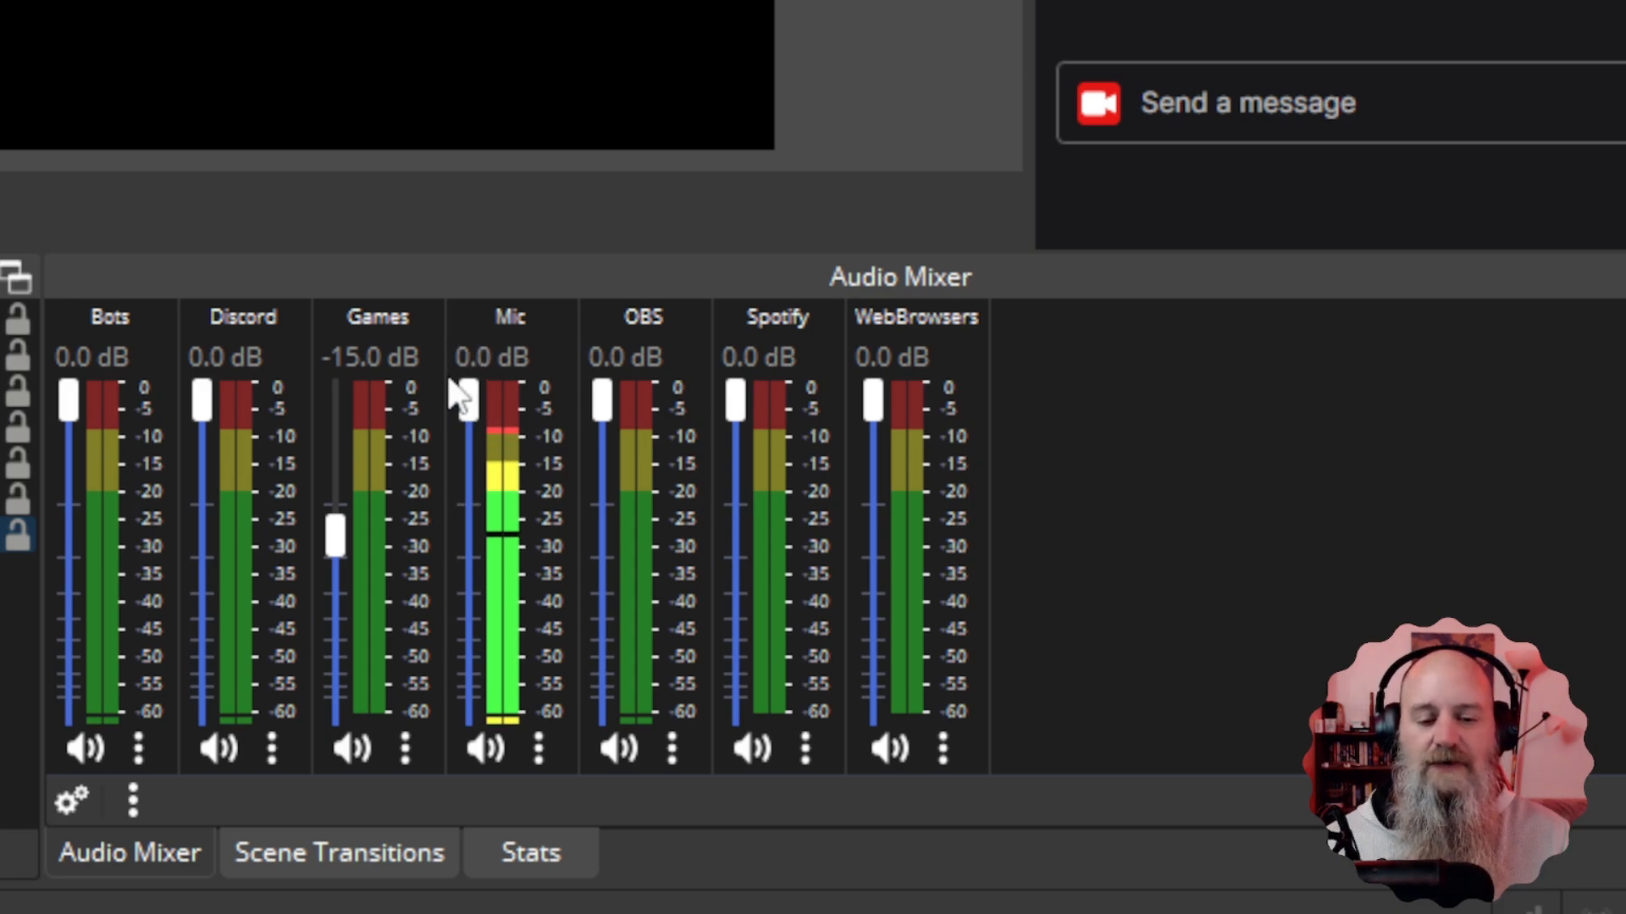
drag(461, 387, 465, 481)
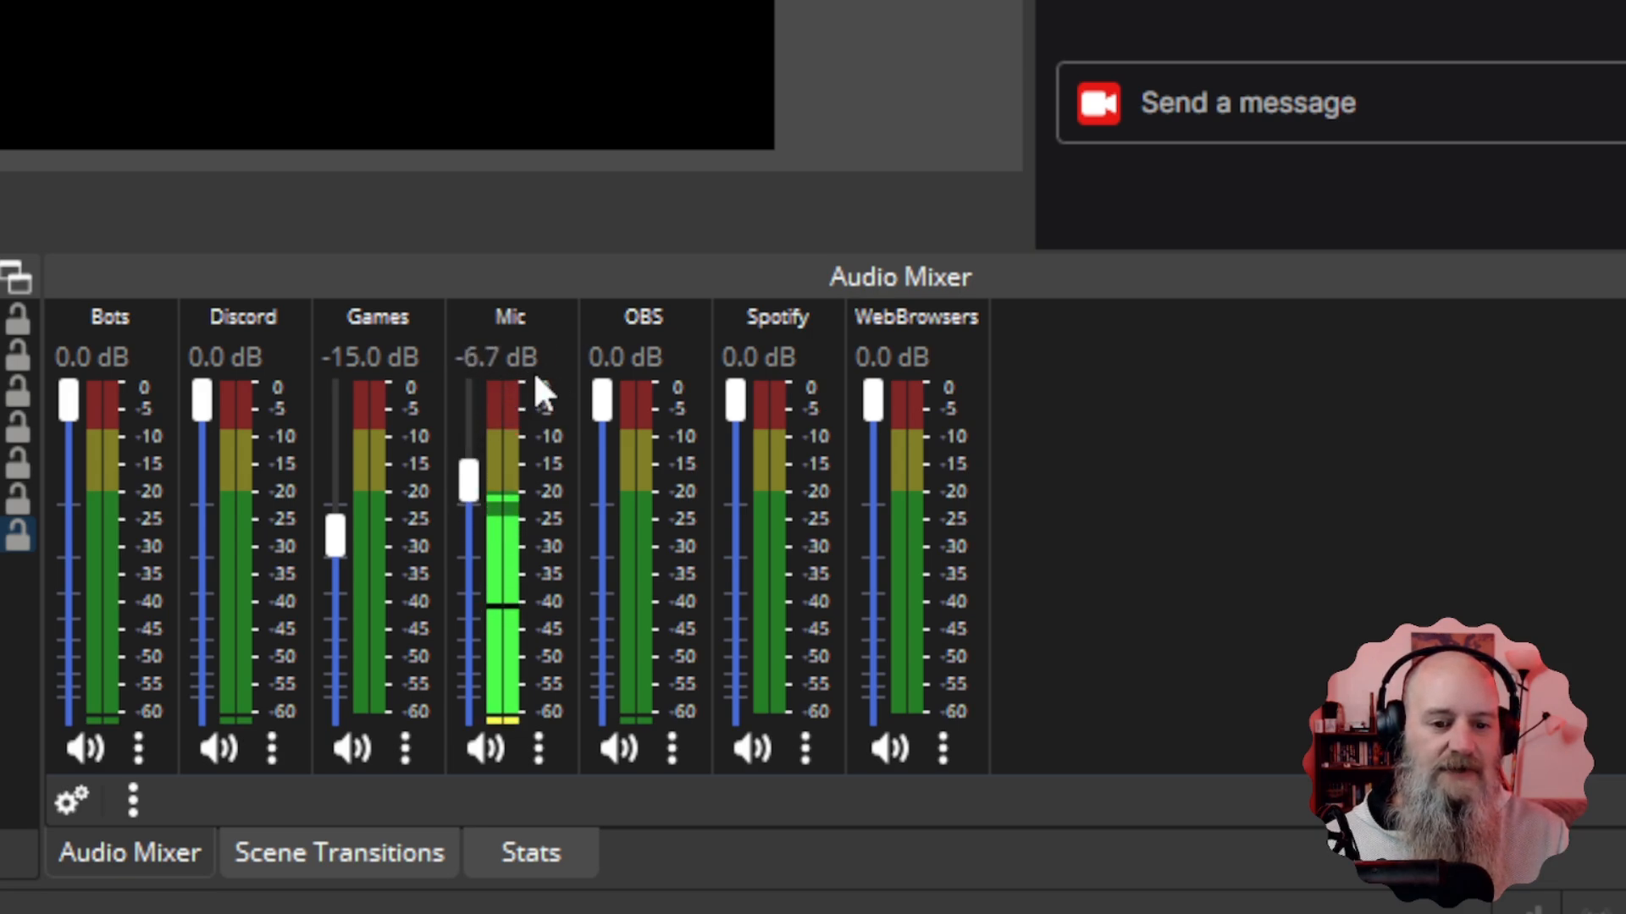
mouse_move(461, 483)
mouse_down()
mouse_move(462, 436)
mouse_move(468, 533)
mouse_move(467, 464)
mouse_up()
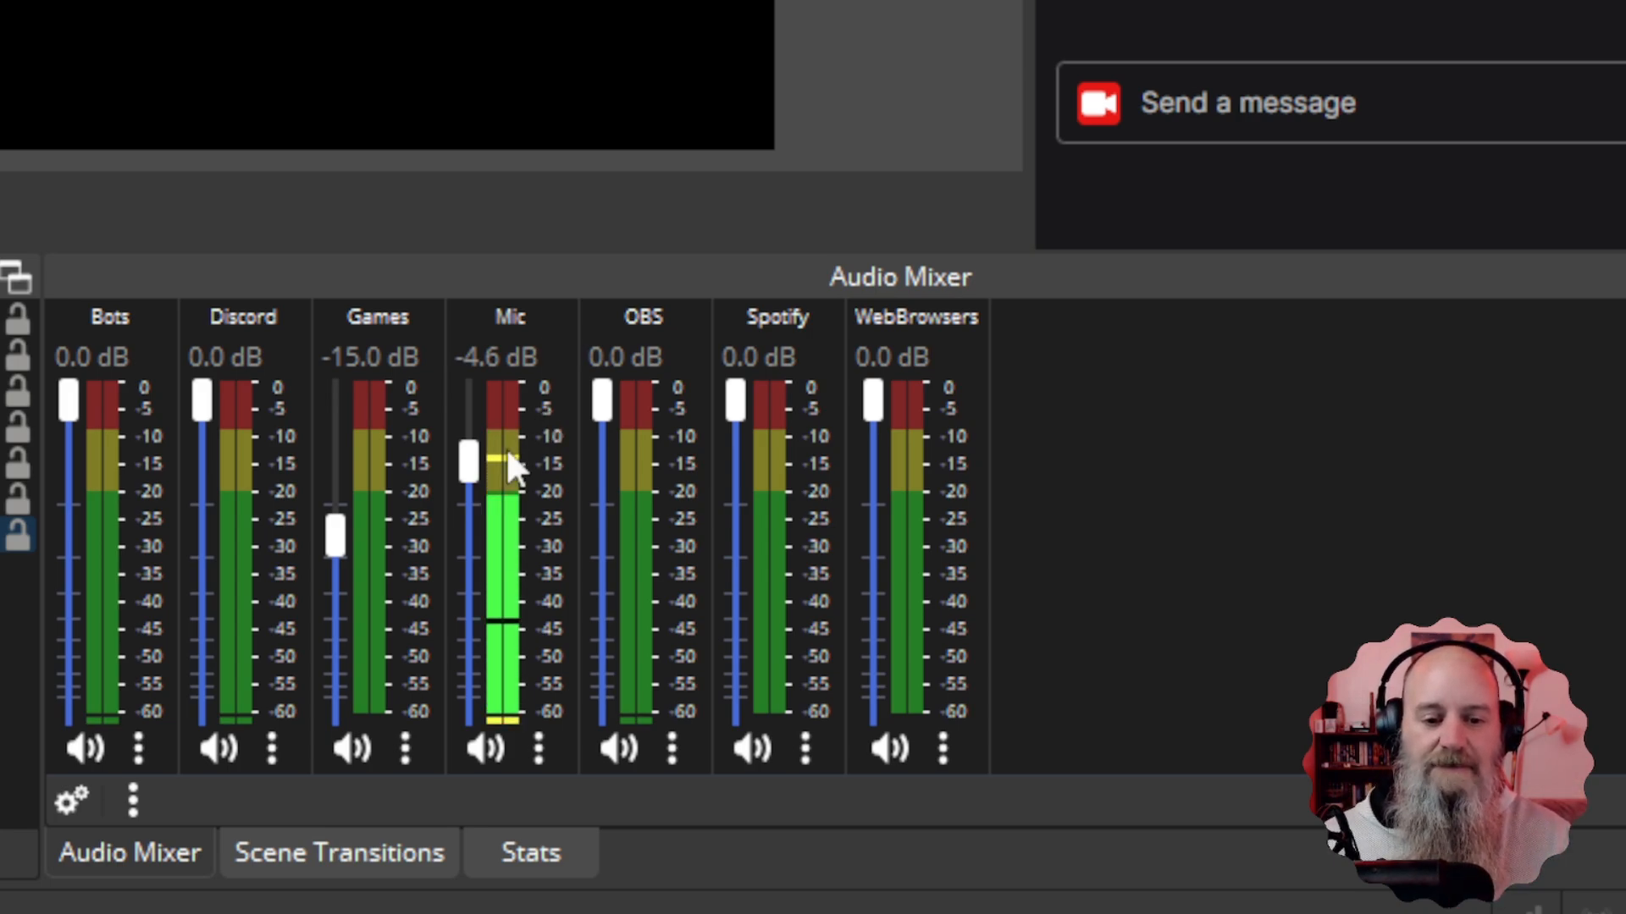
Drag the OBS Mic fader back up to 0.0 dB and bring Streamer.bot to the front.
drag(470, 461, 466, 398)
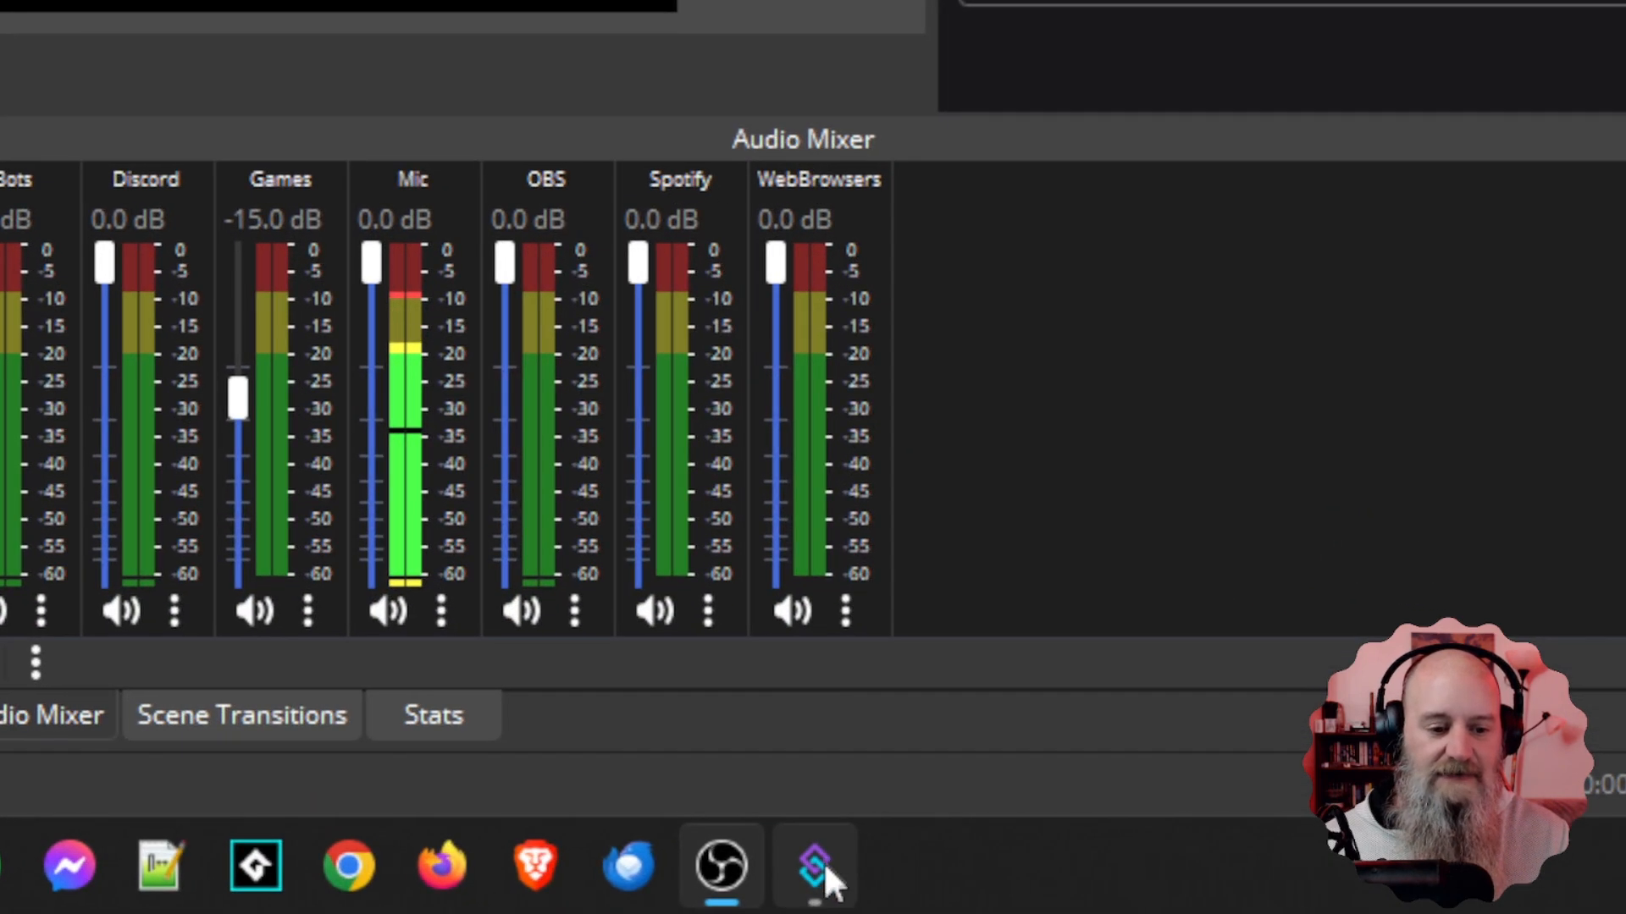
click(821, 864)
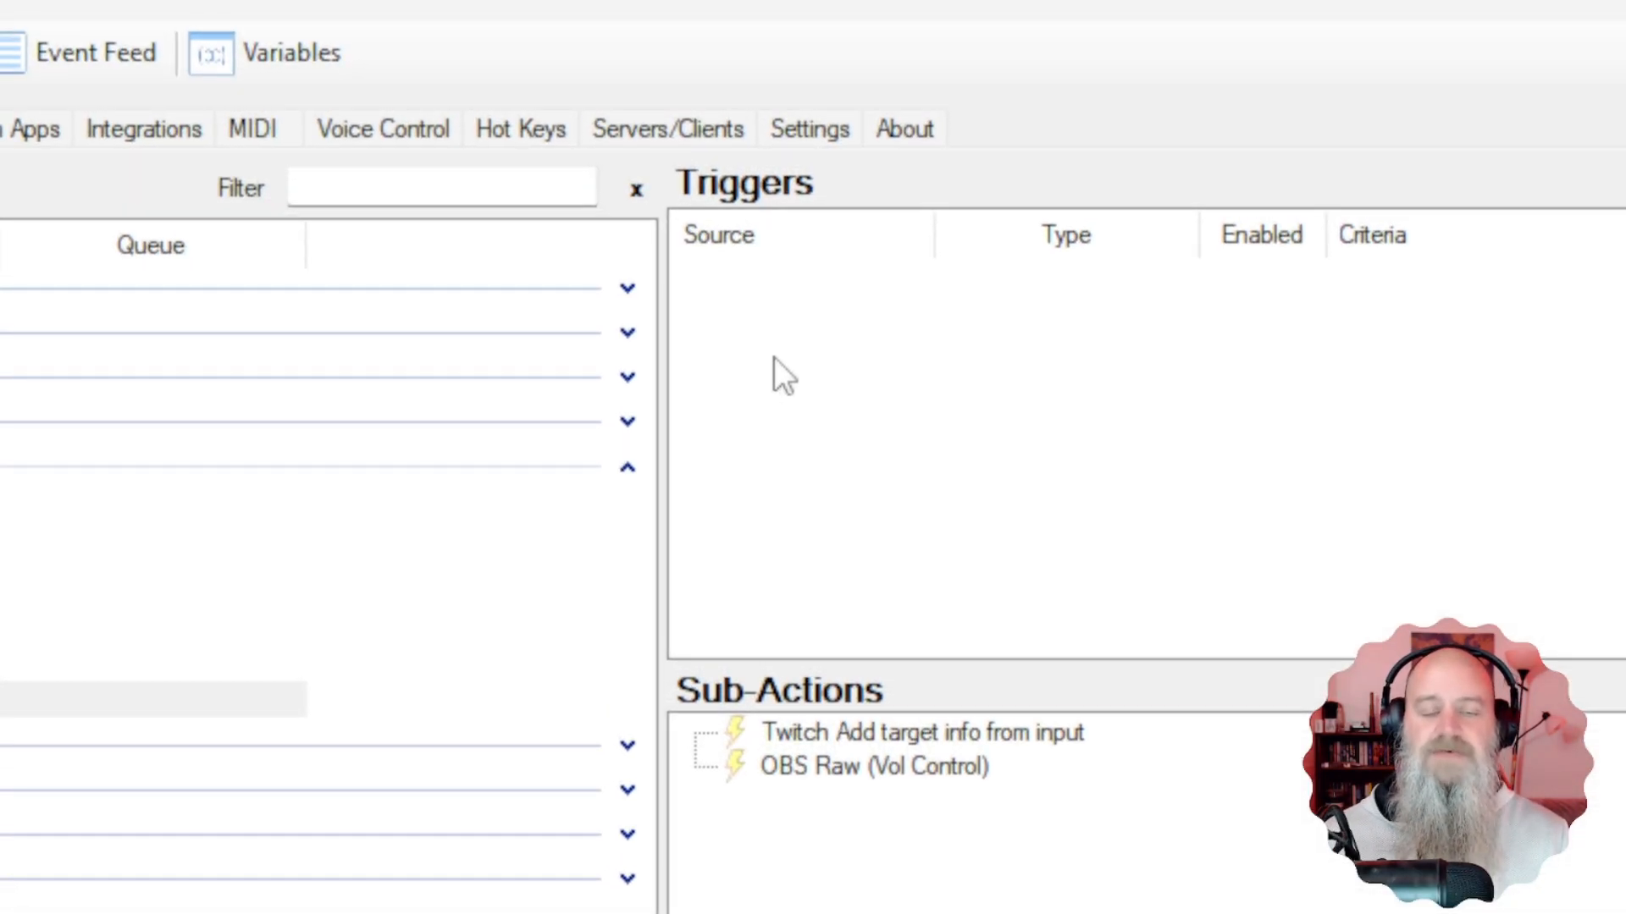
Add a Core > Commands > Command Triggered trigger and start a new command named Vol Control.
right_click(771, 338)
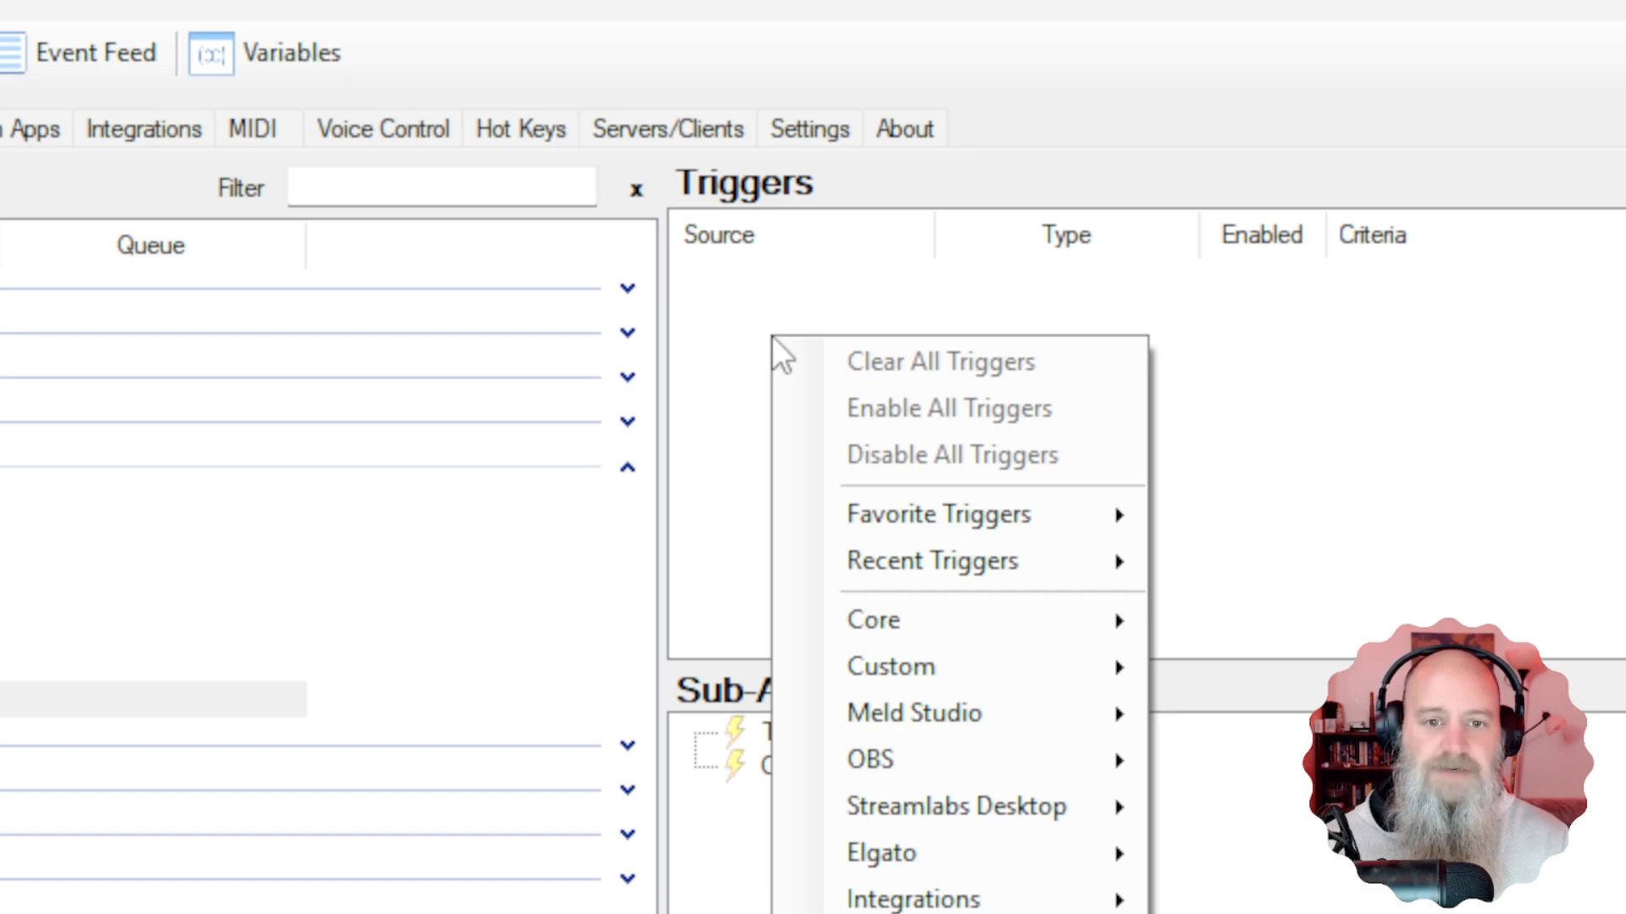
mouse_move(885, 622)
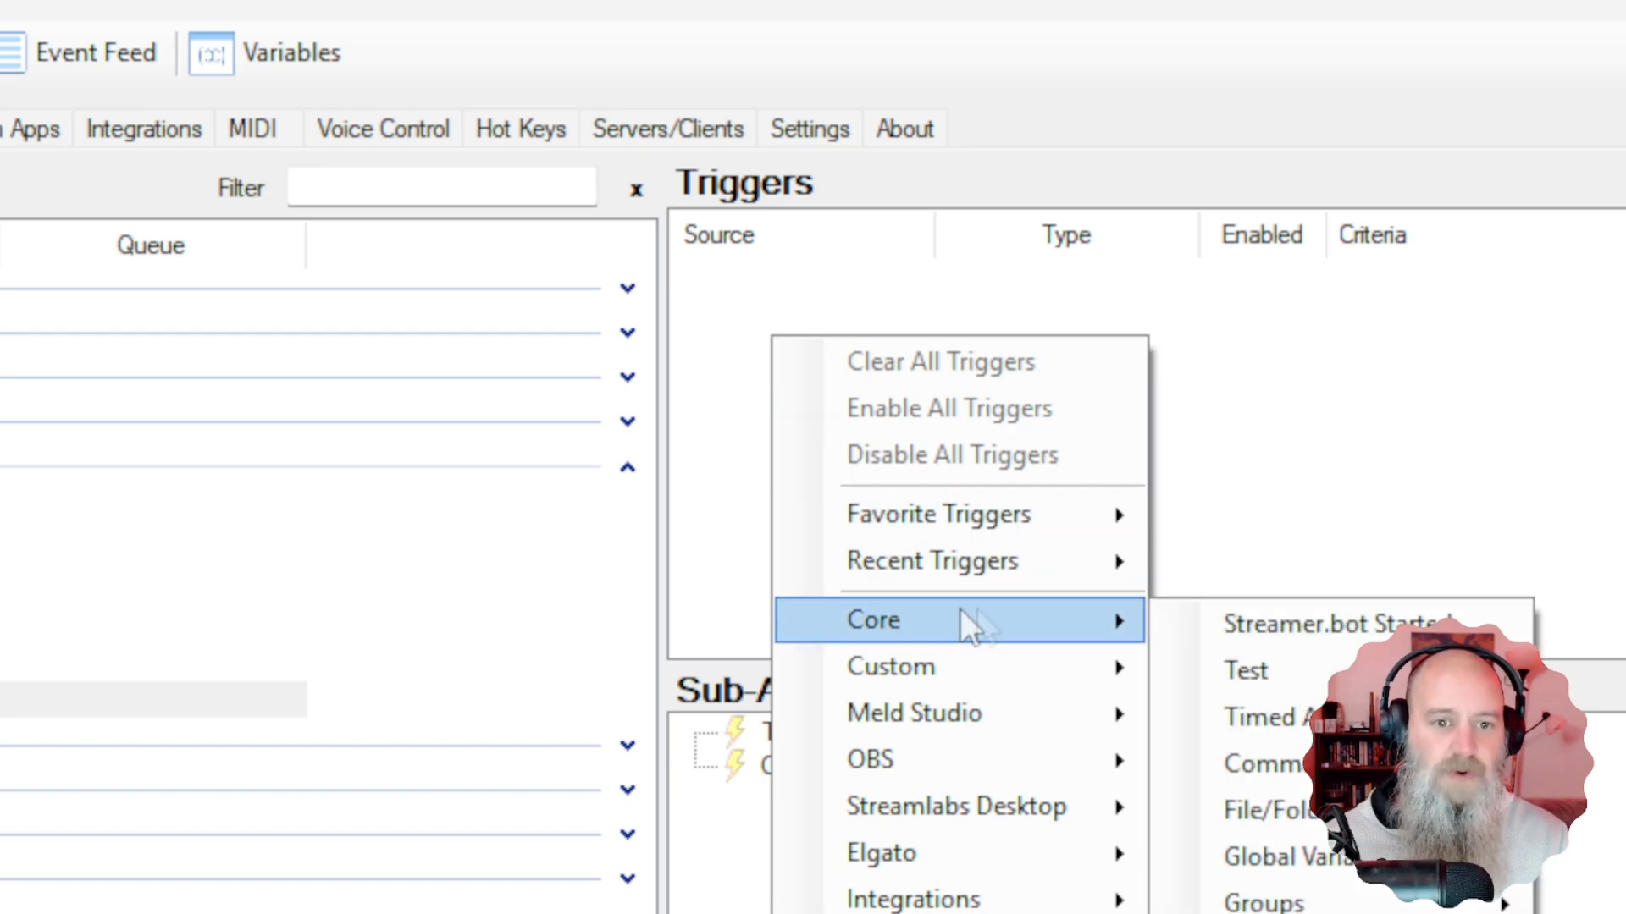
mouse_move(1300, 778)
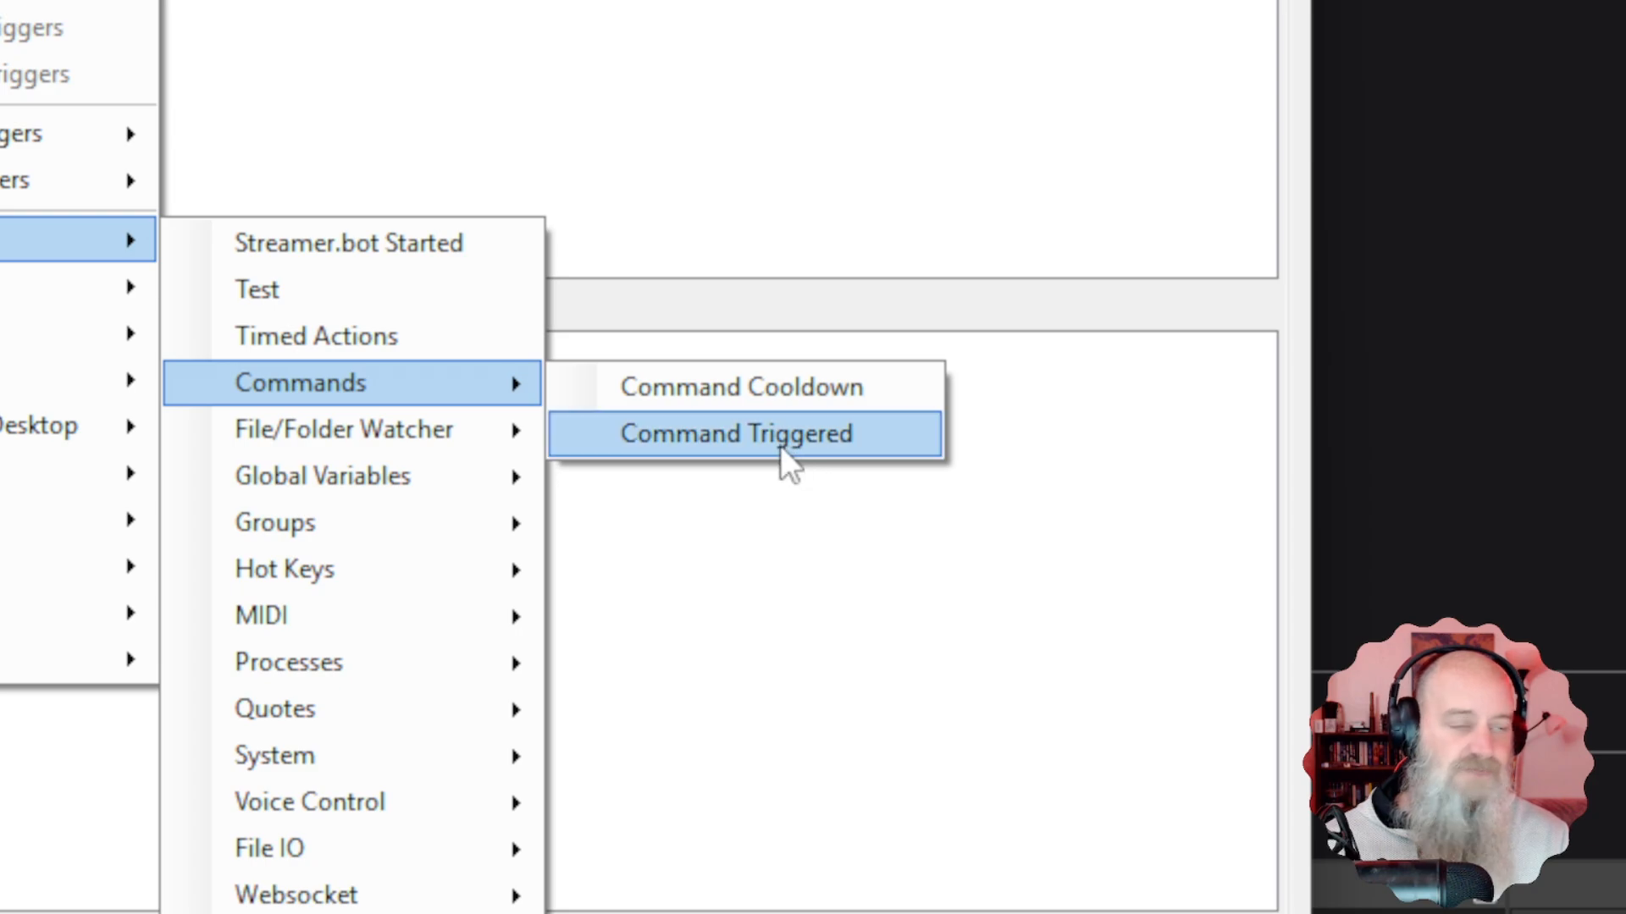
click(780, 444)
click(808, 462)
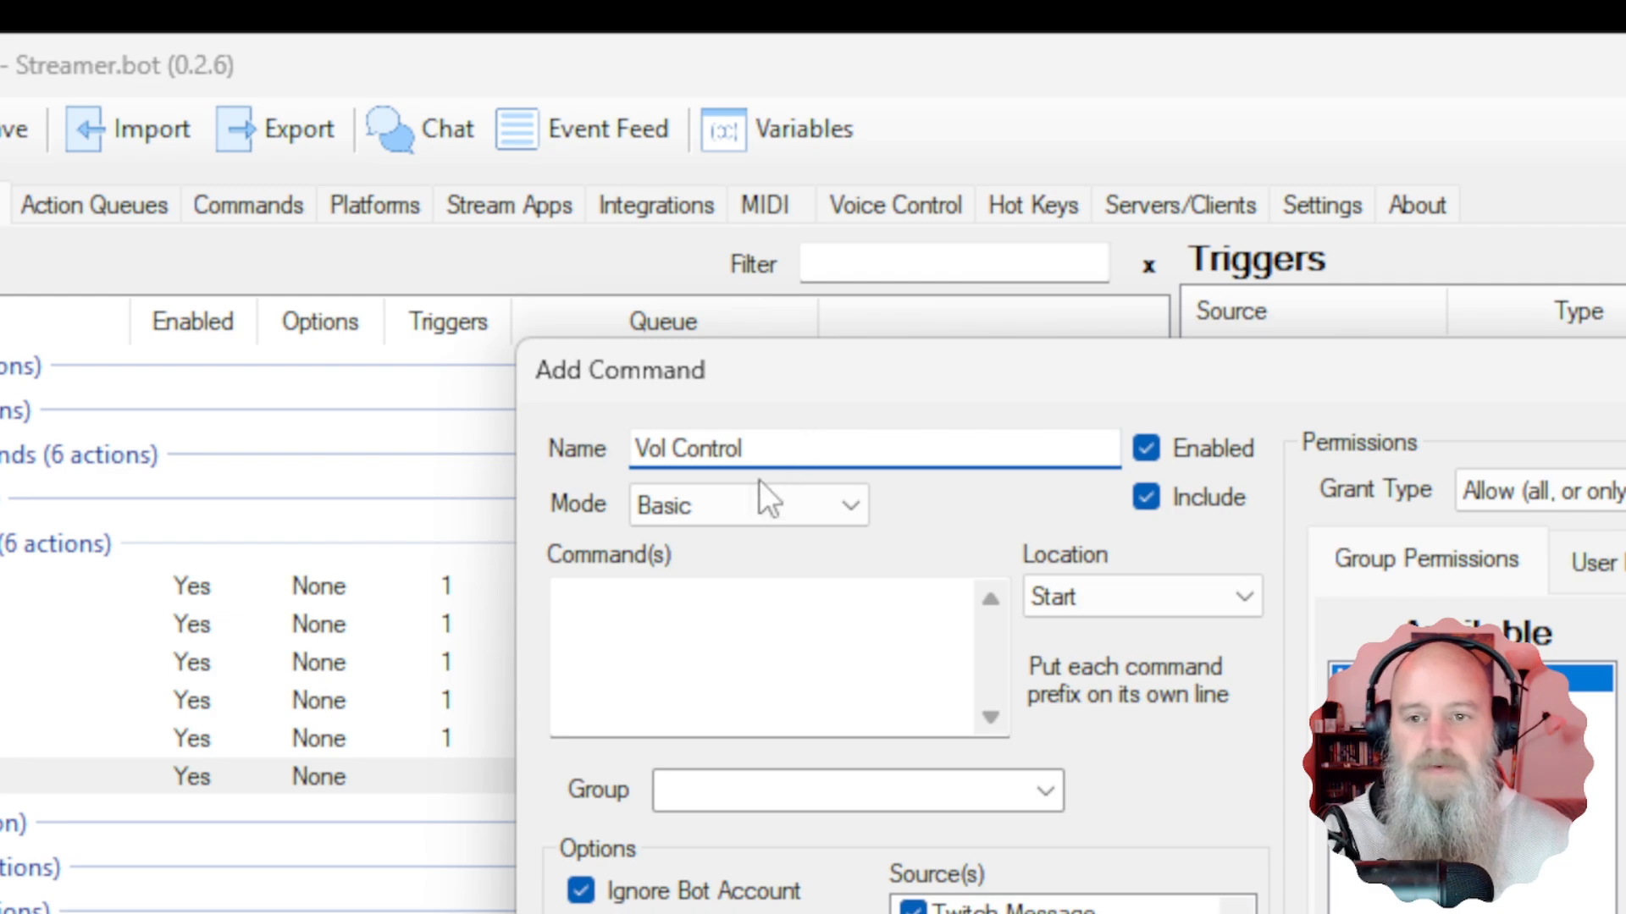
Define the !vol command with bot and internal messages allowed and Moderators only, then attach it as the trigger.
click(742, 646)
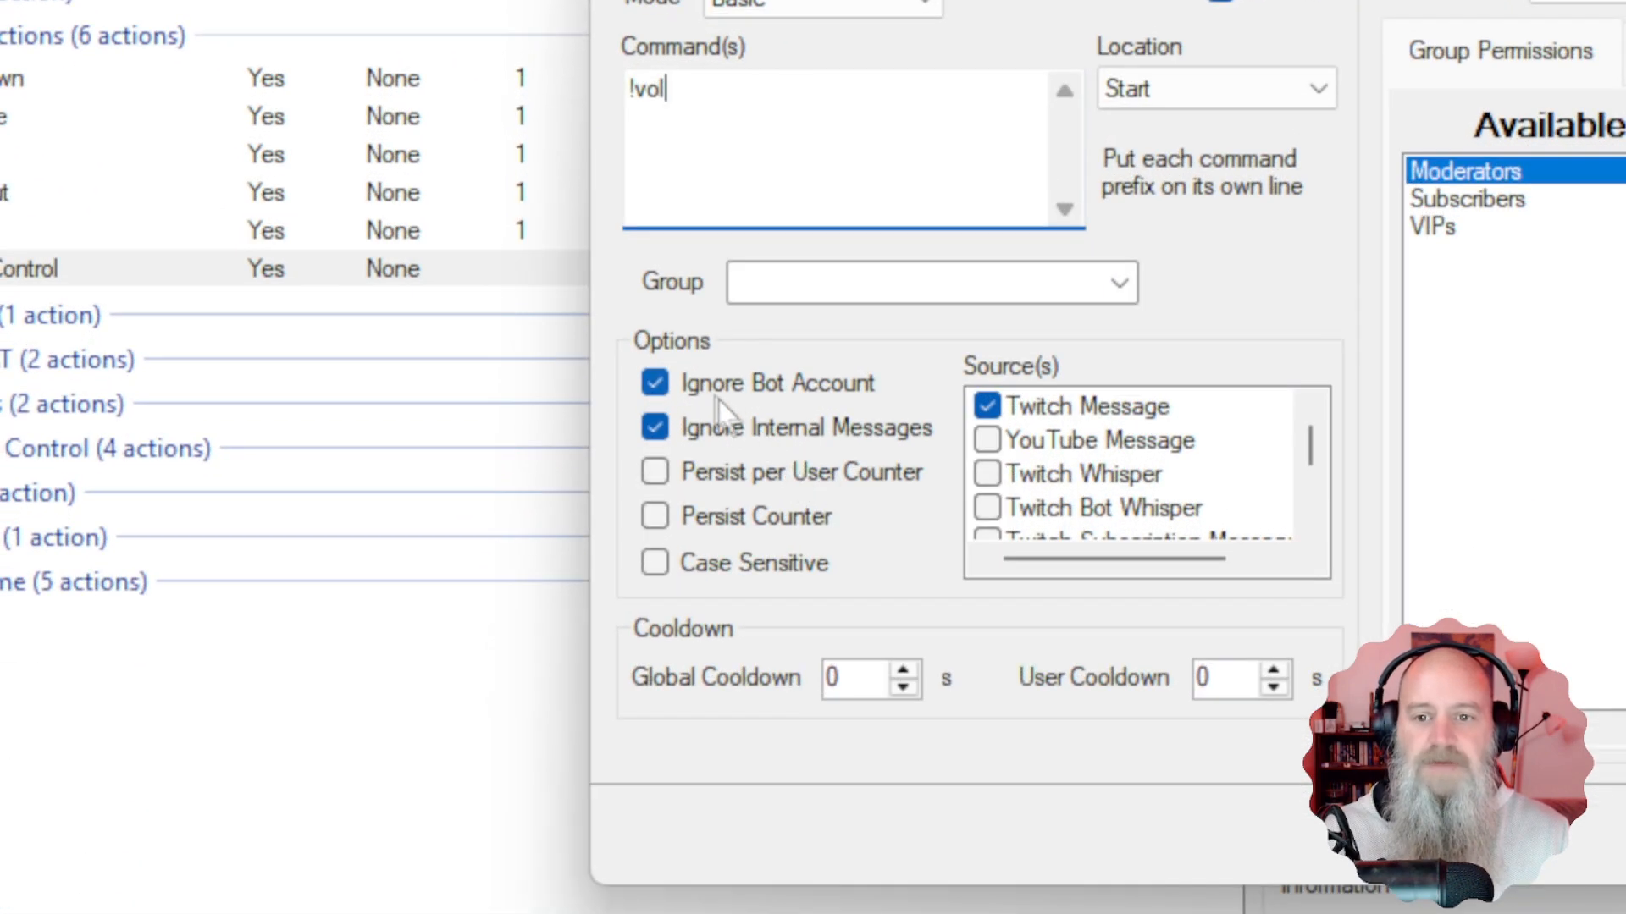
click(636, 899)
click(699, 436)
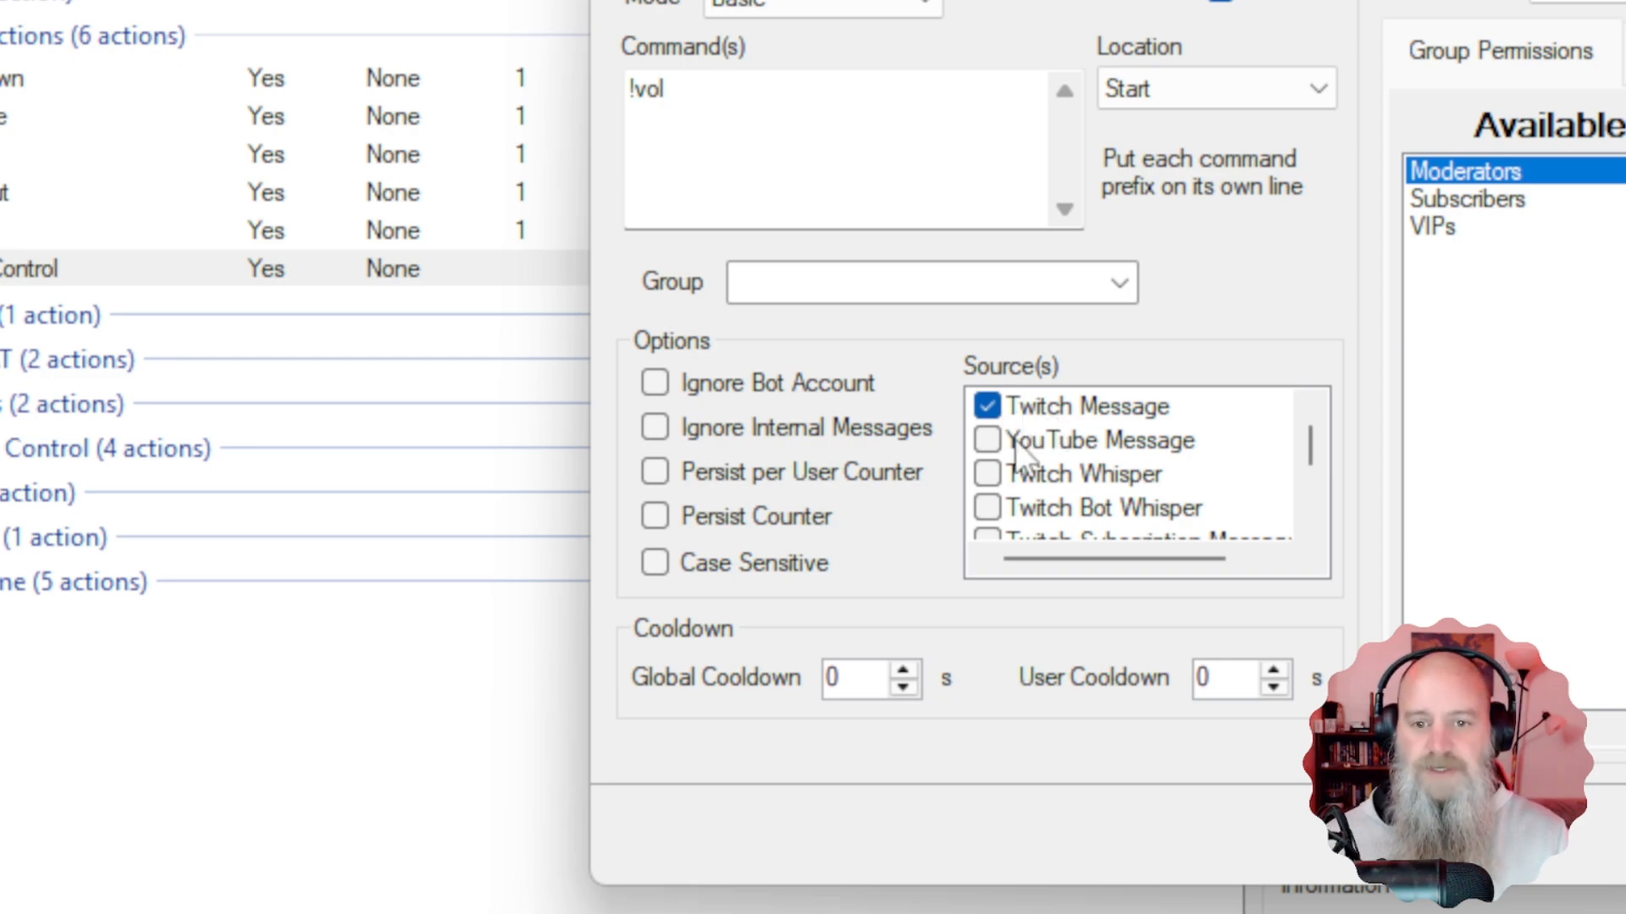
scroll(1053, 488, down, 1)
scroll(1065, 420, up, 1)
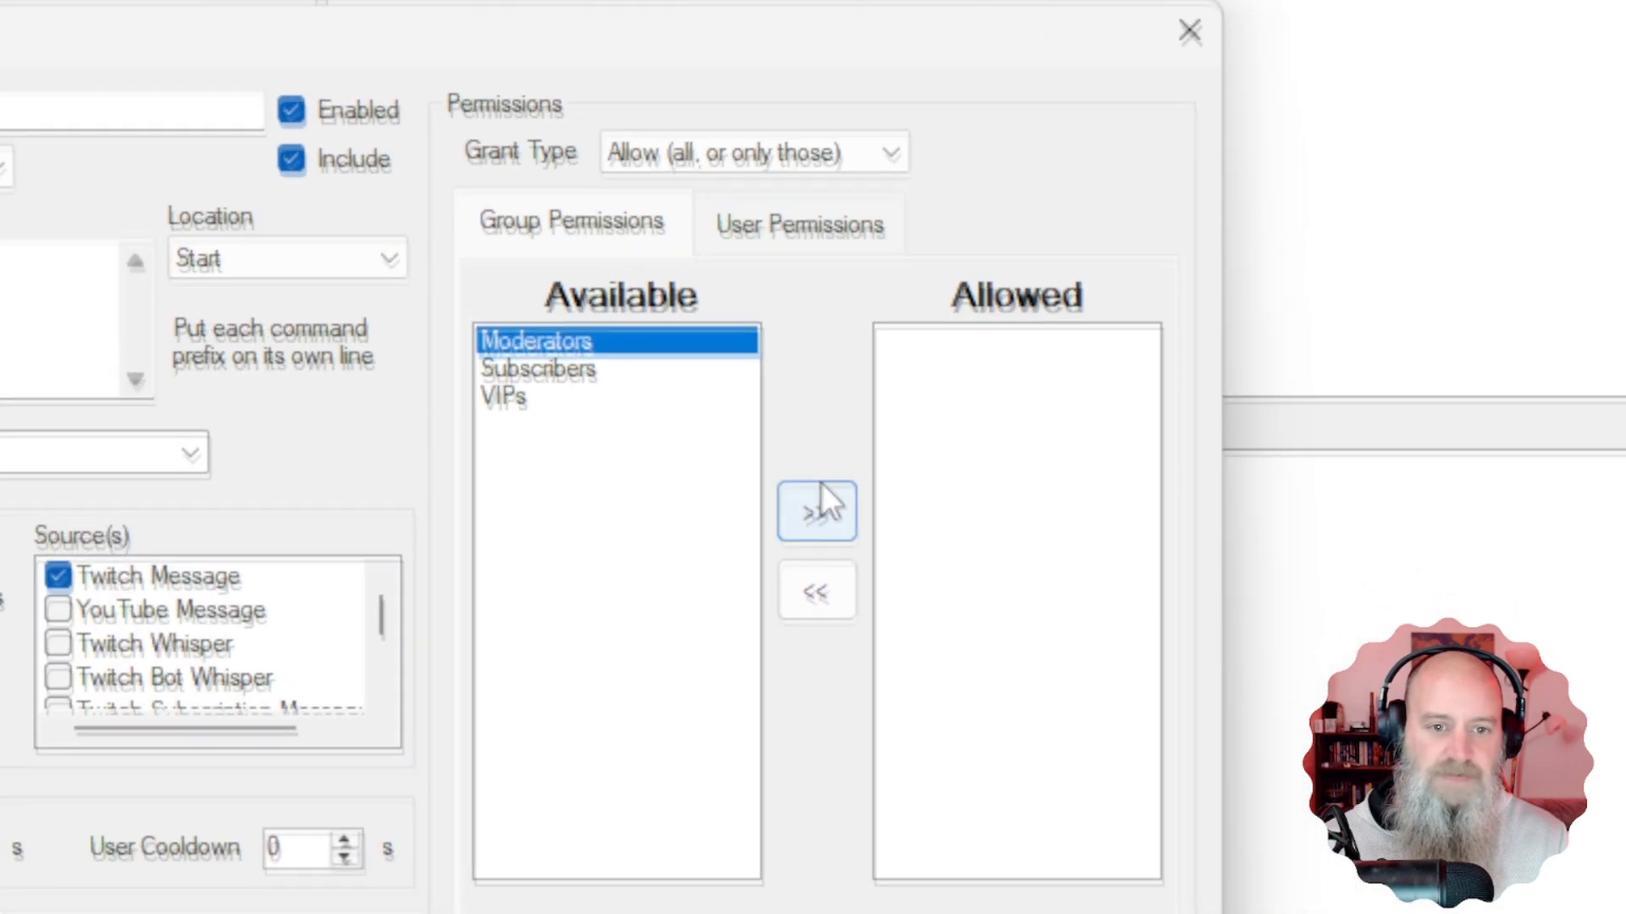
click(828, 489)
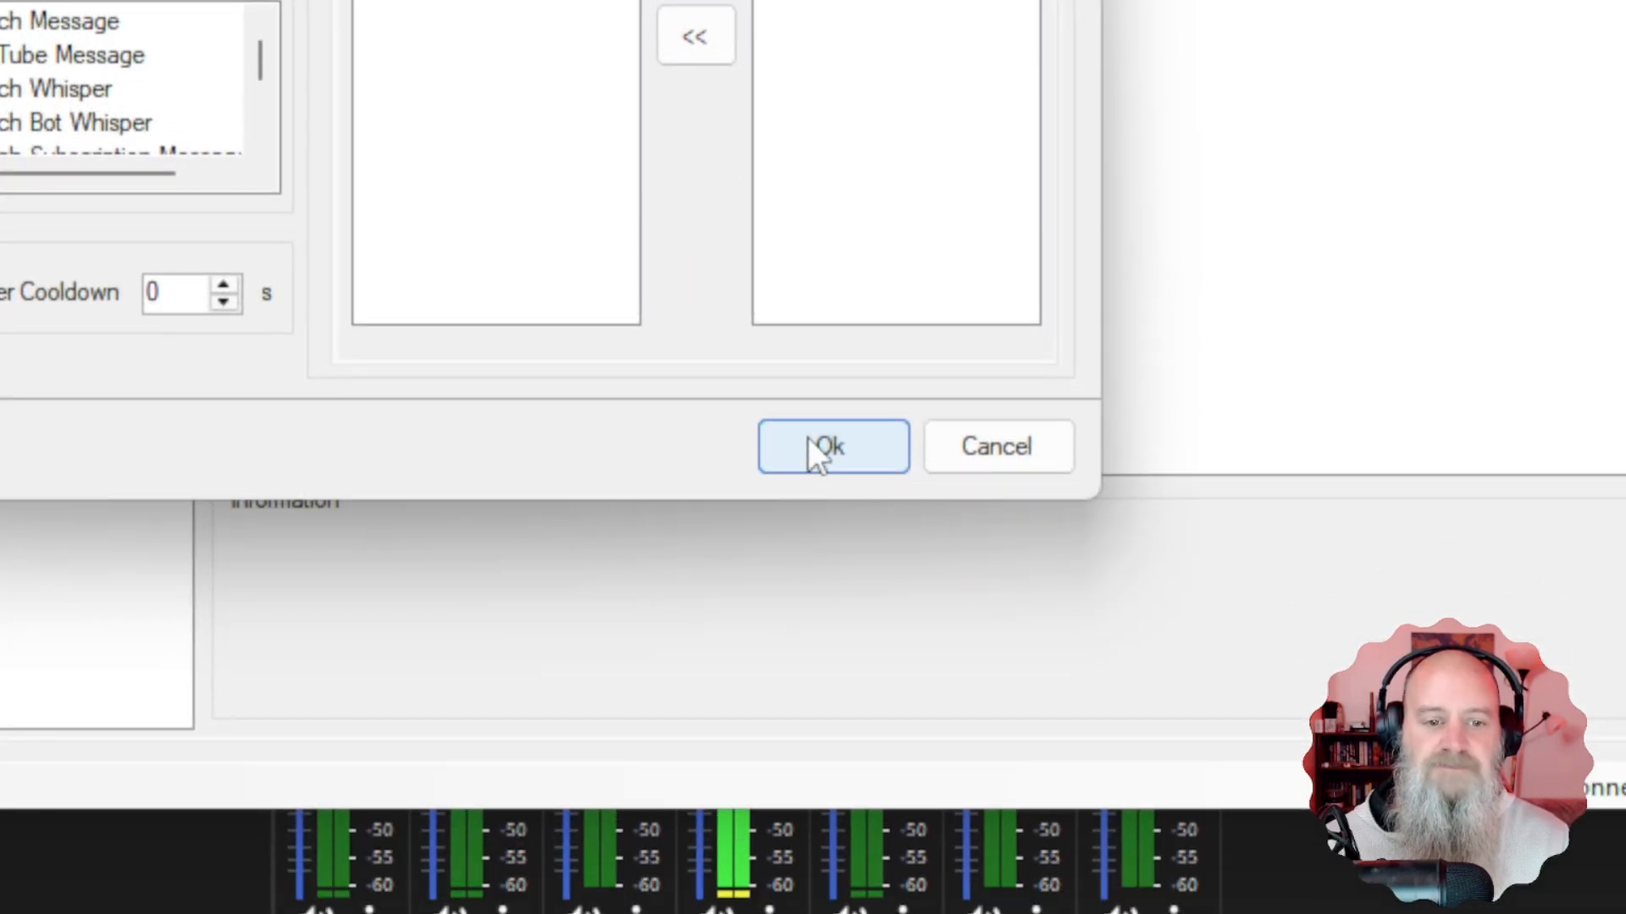
click(823, 535)
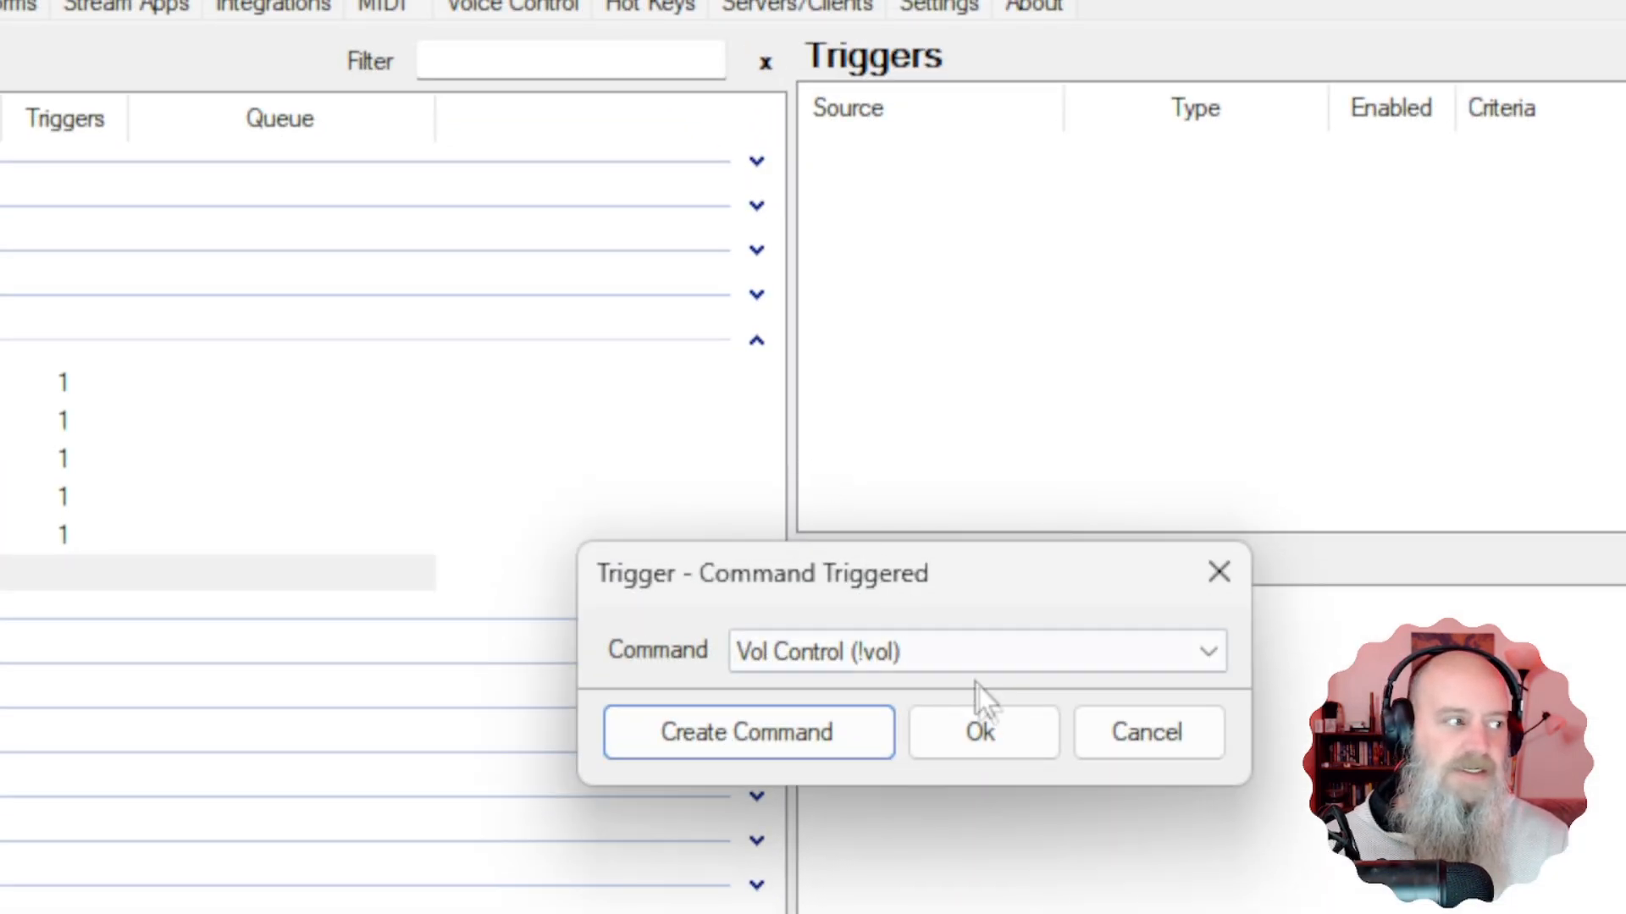
click(387, 44)
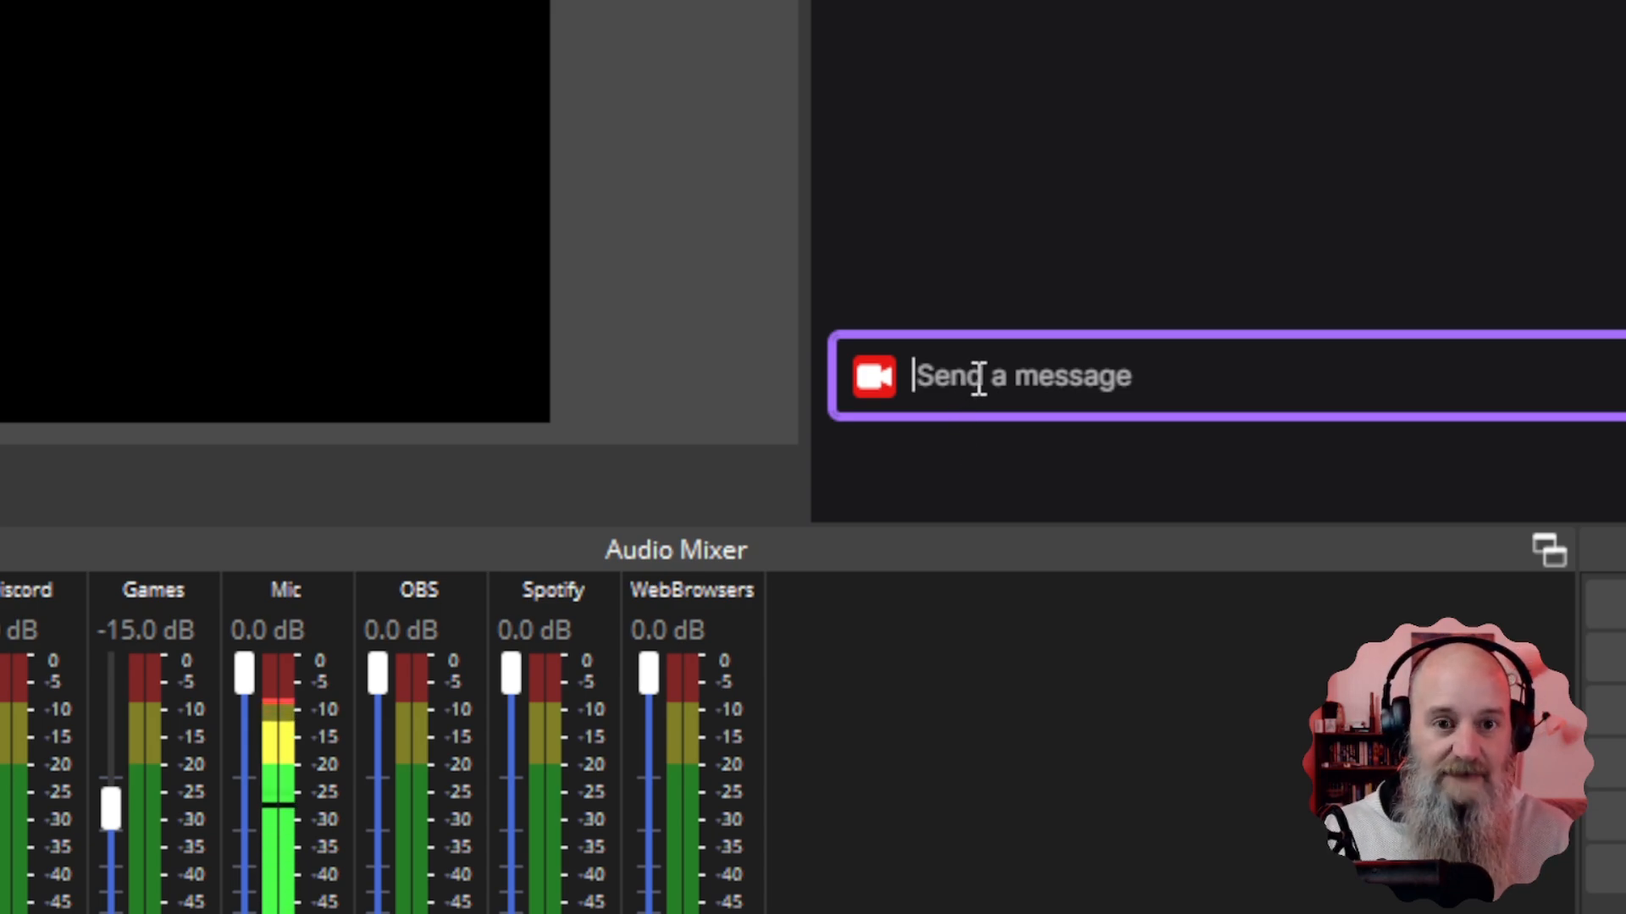
Type '!vol web browsers' into the Twitch chat box in the OBS dock.
text(!vol)
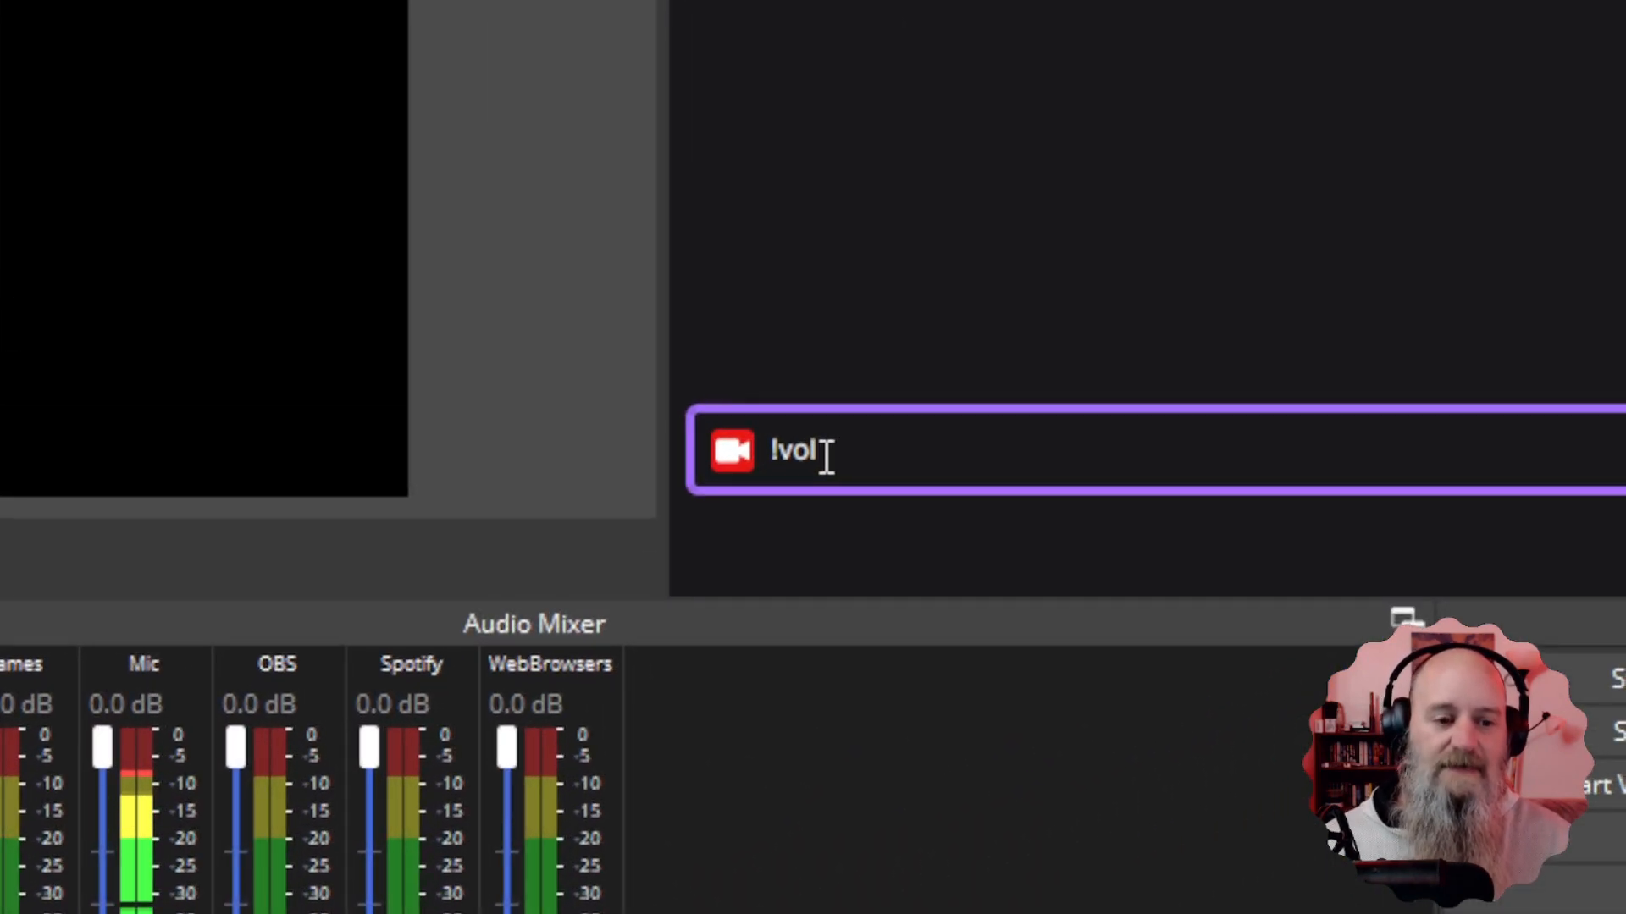
text(web browsers)
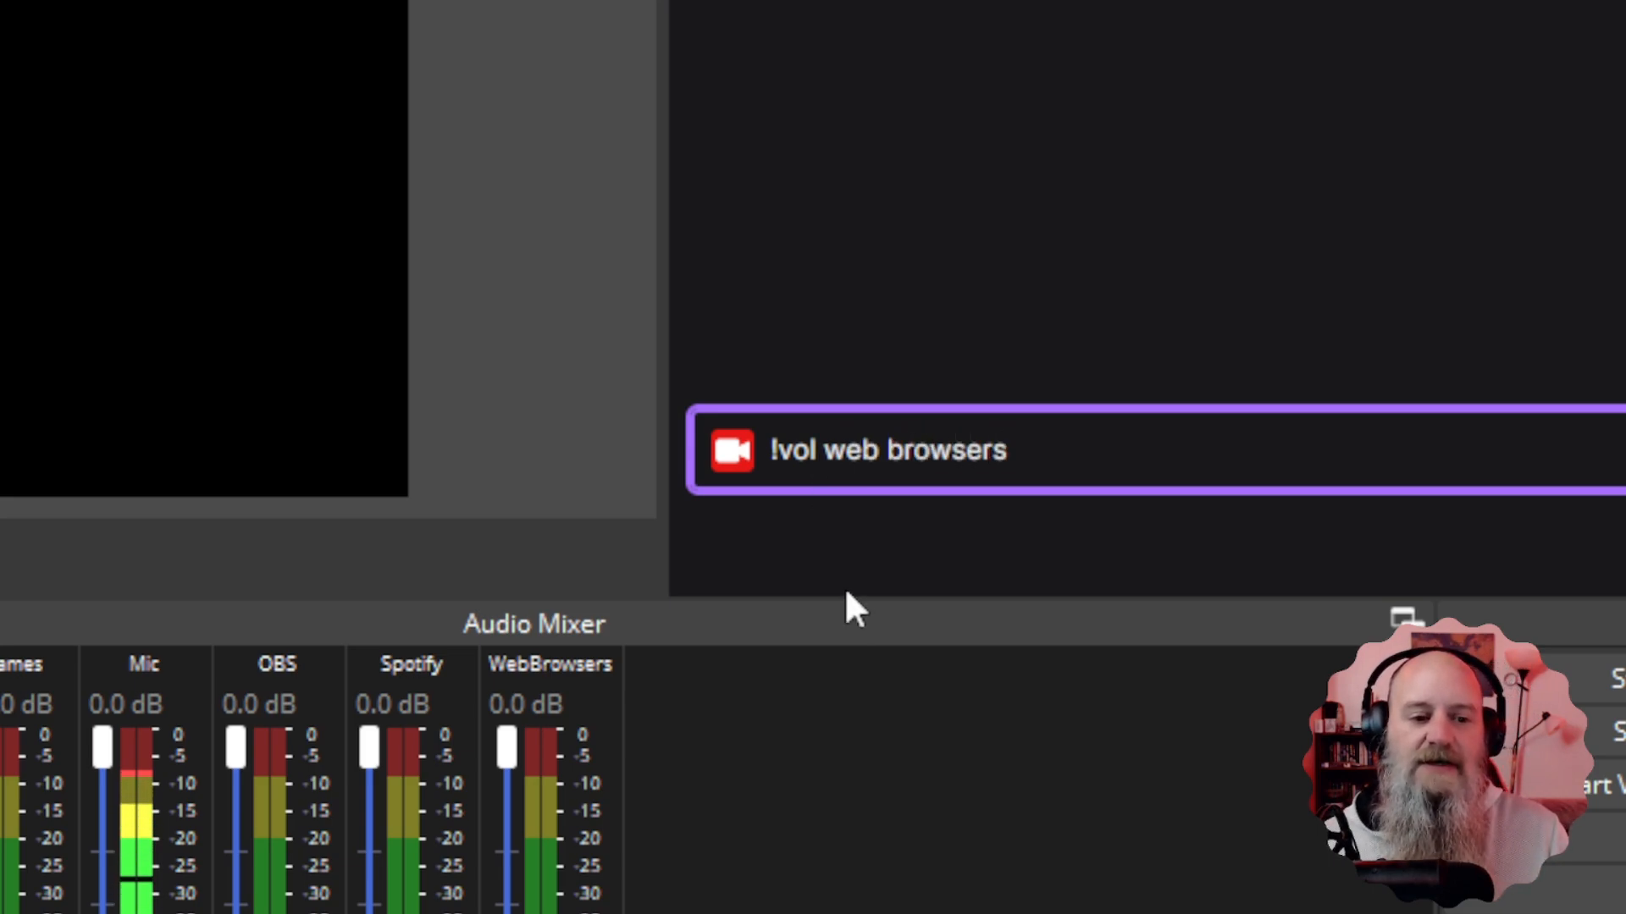
Join 'web browsers' into a single word in the chat draft.
click(833, 450)
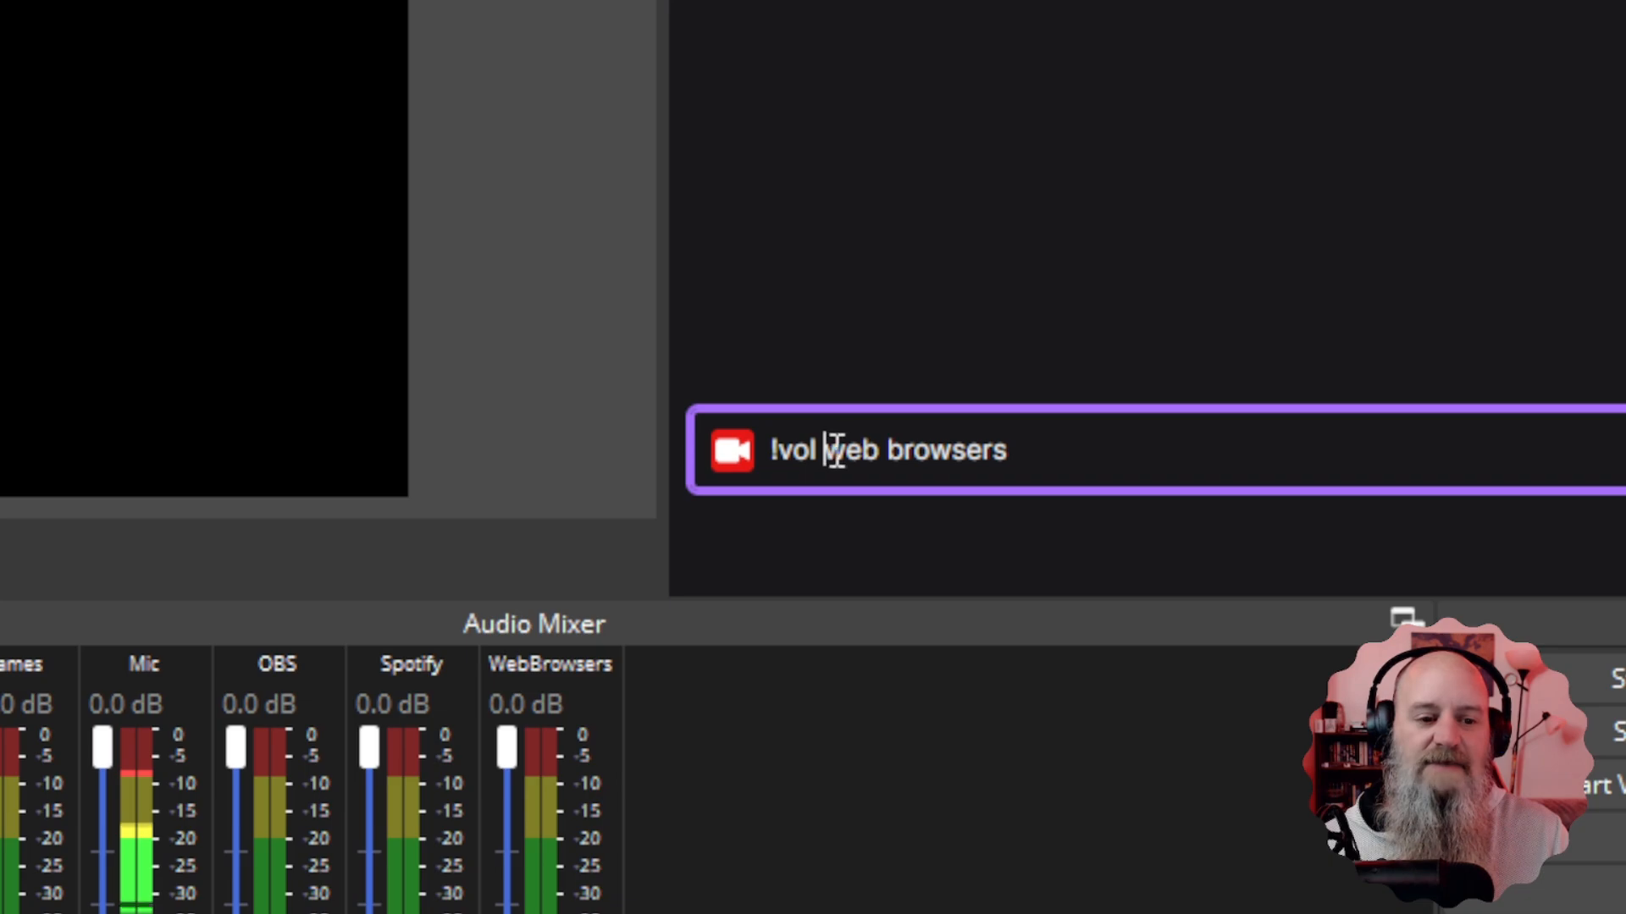
drag(833, 450, 853, 450)
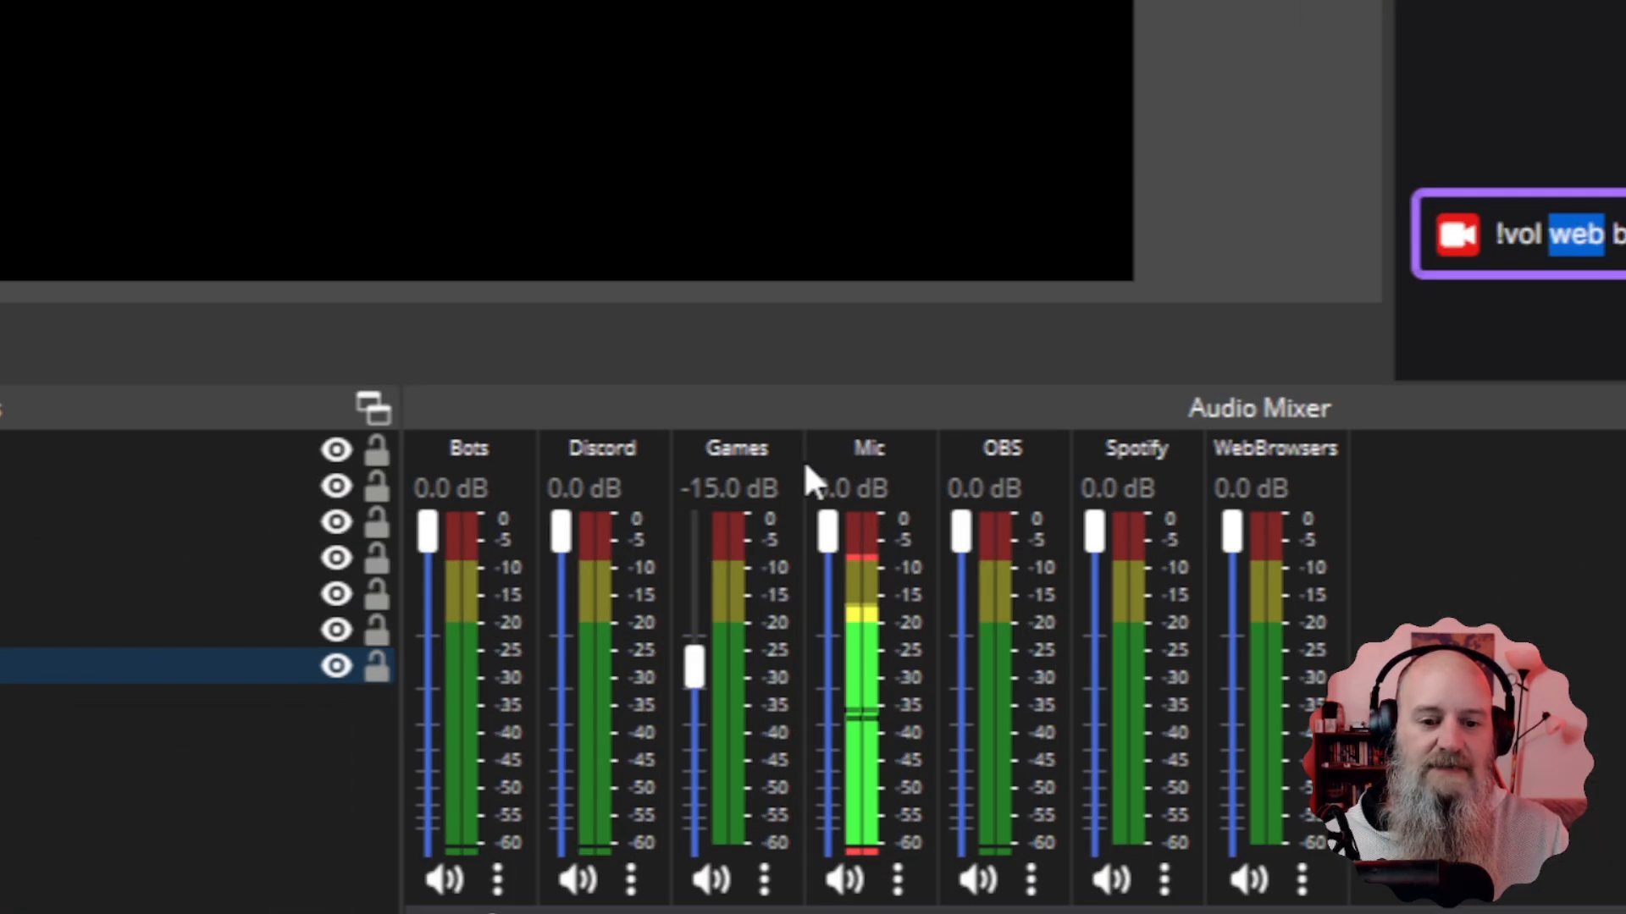
drag(1613, 247, 1625, 248)
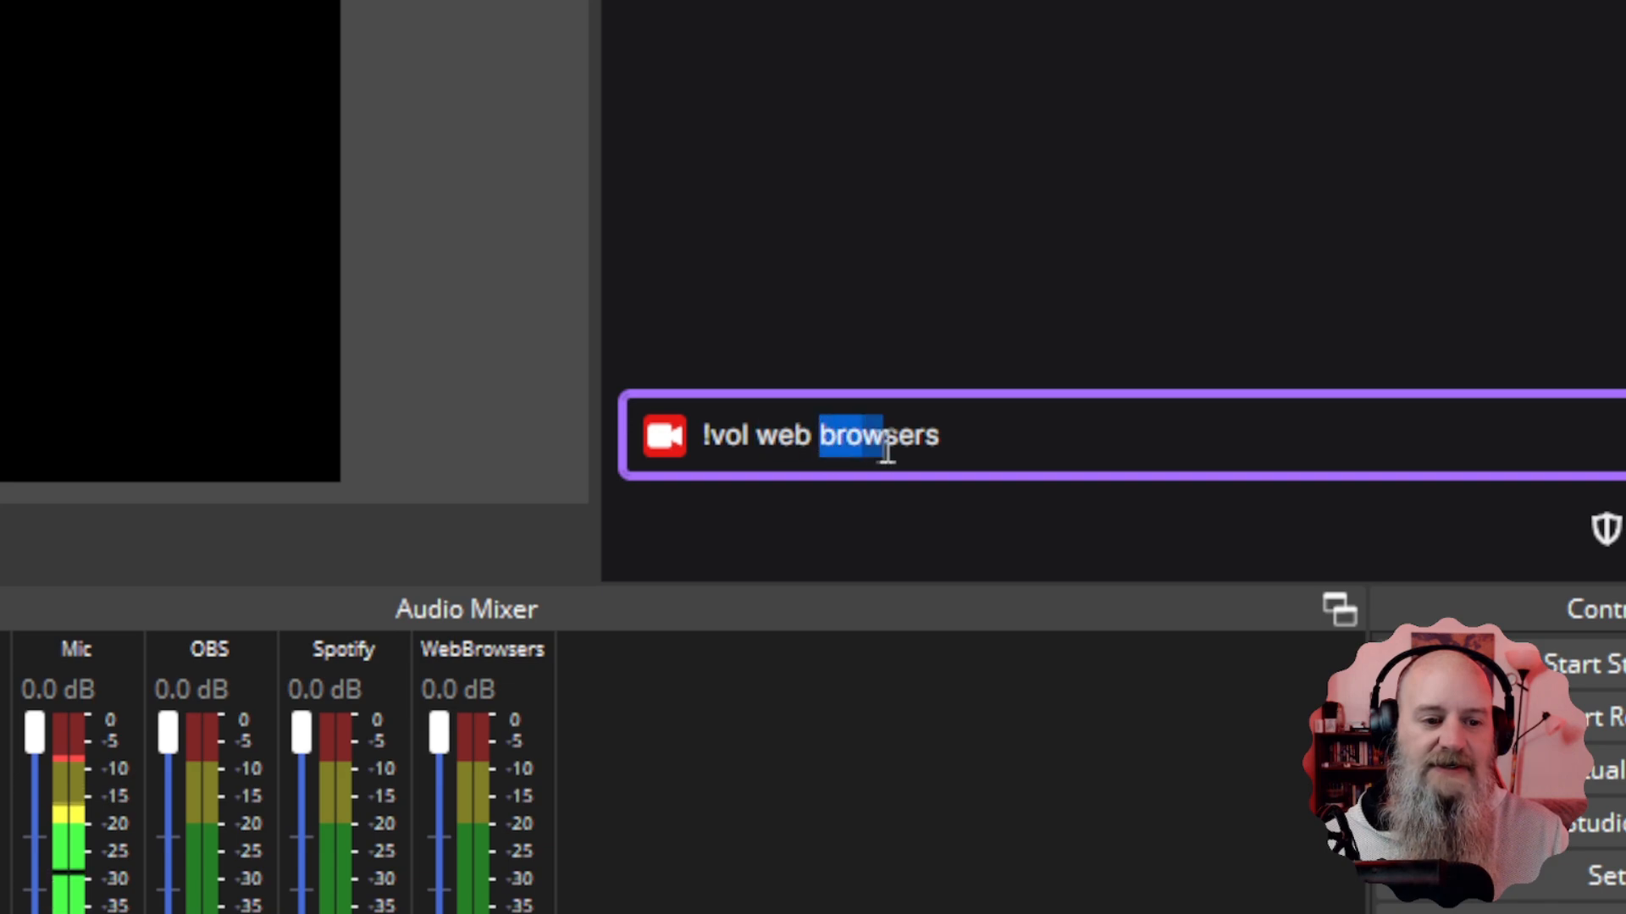
drag(887, 449, 968, 439)
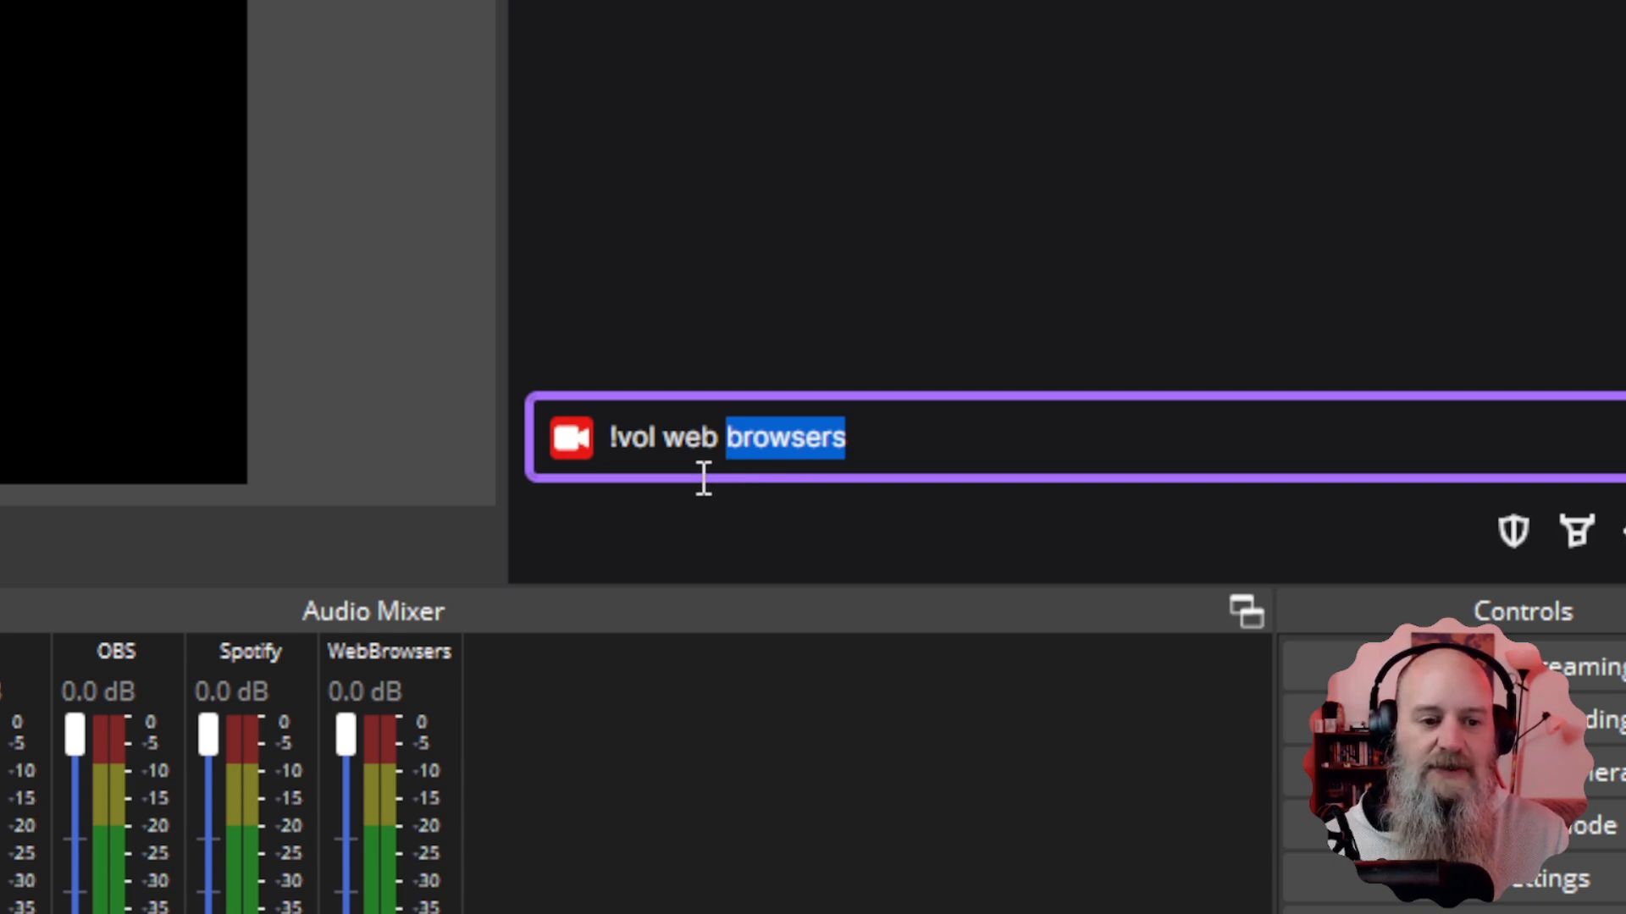
drag(663, 439, 718, 439)
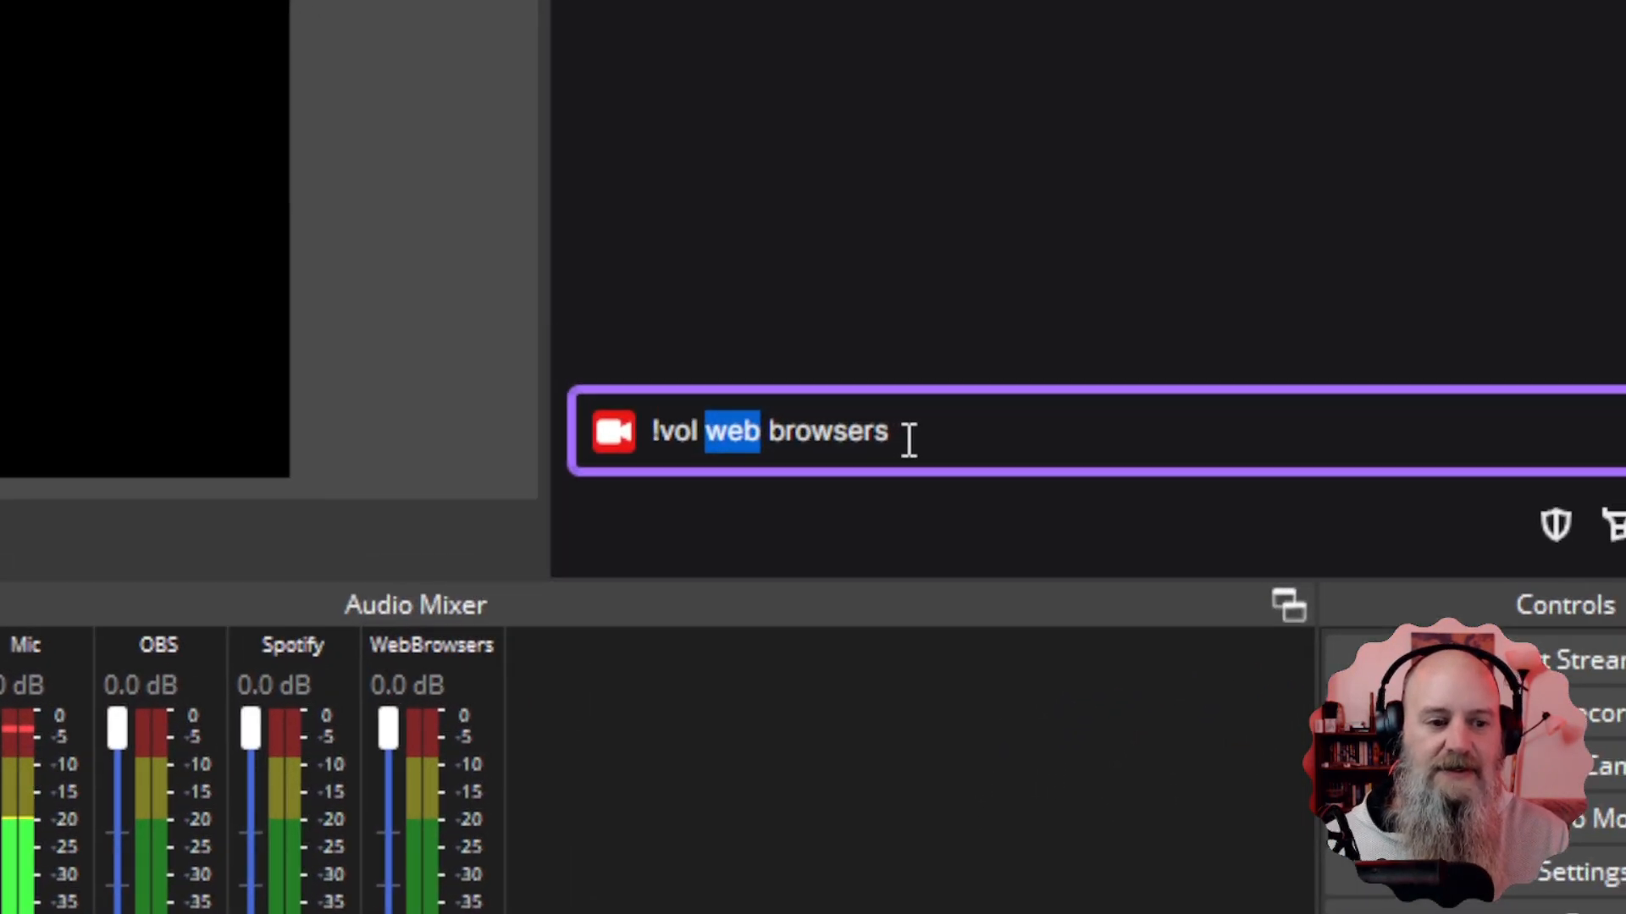
drag(908, 439, 762, 440)
click(770, 440)
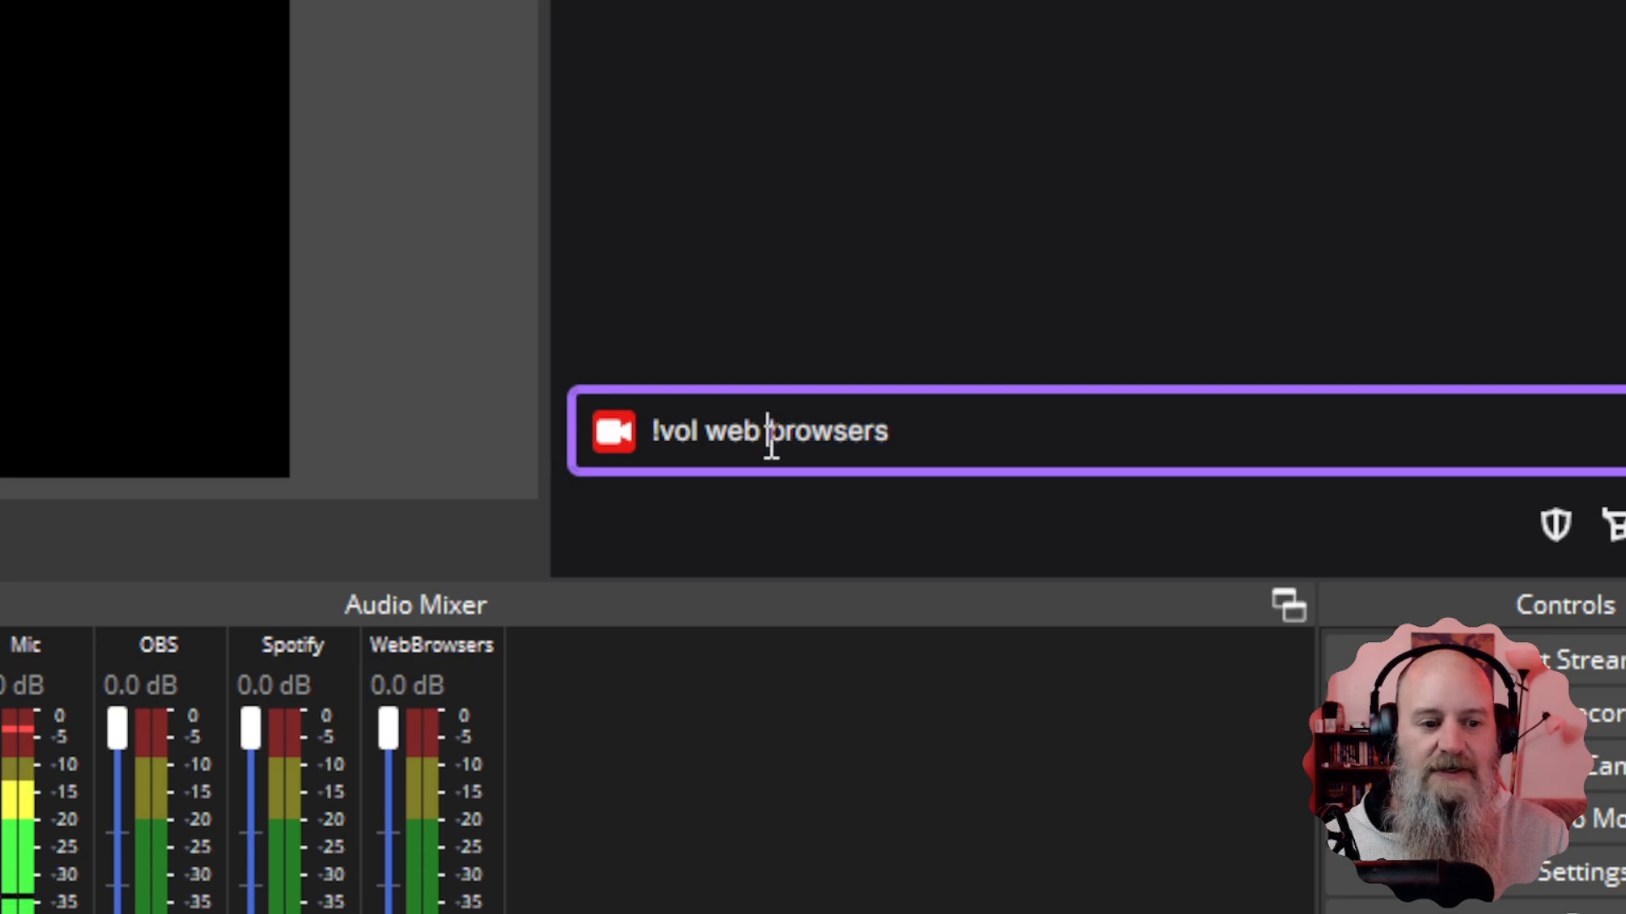
key(BackSpace)
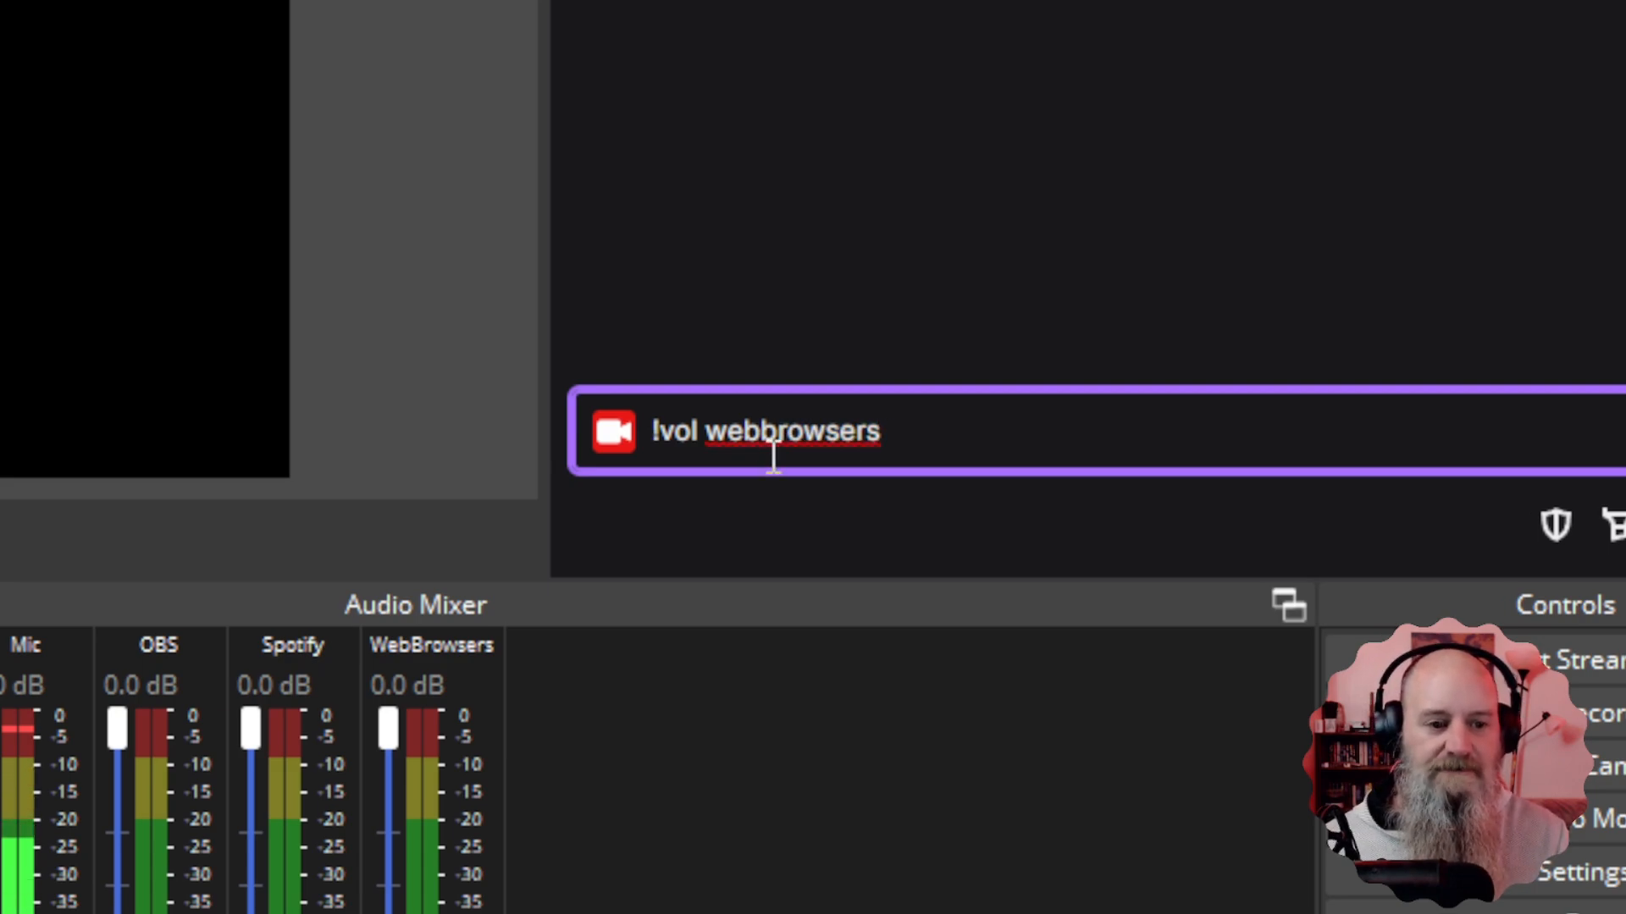
Capitalise the source name to 'WebBrowsers' and select it for replacement.
drag(710, 436, 883, 430)
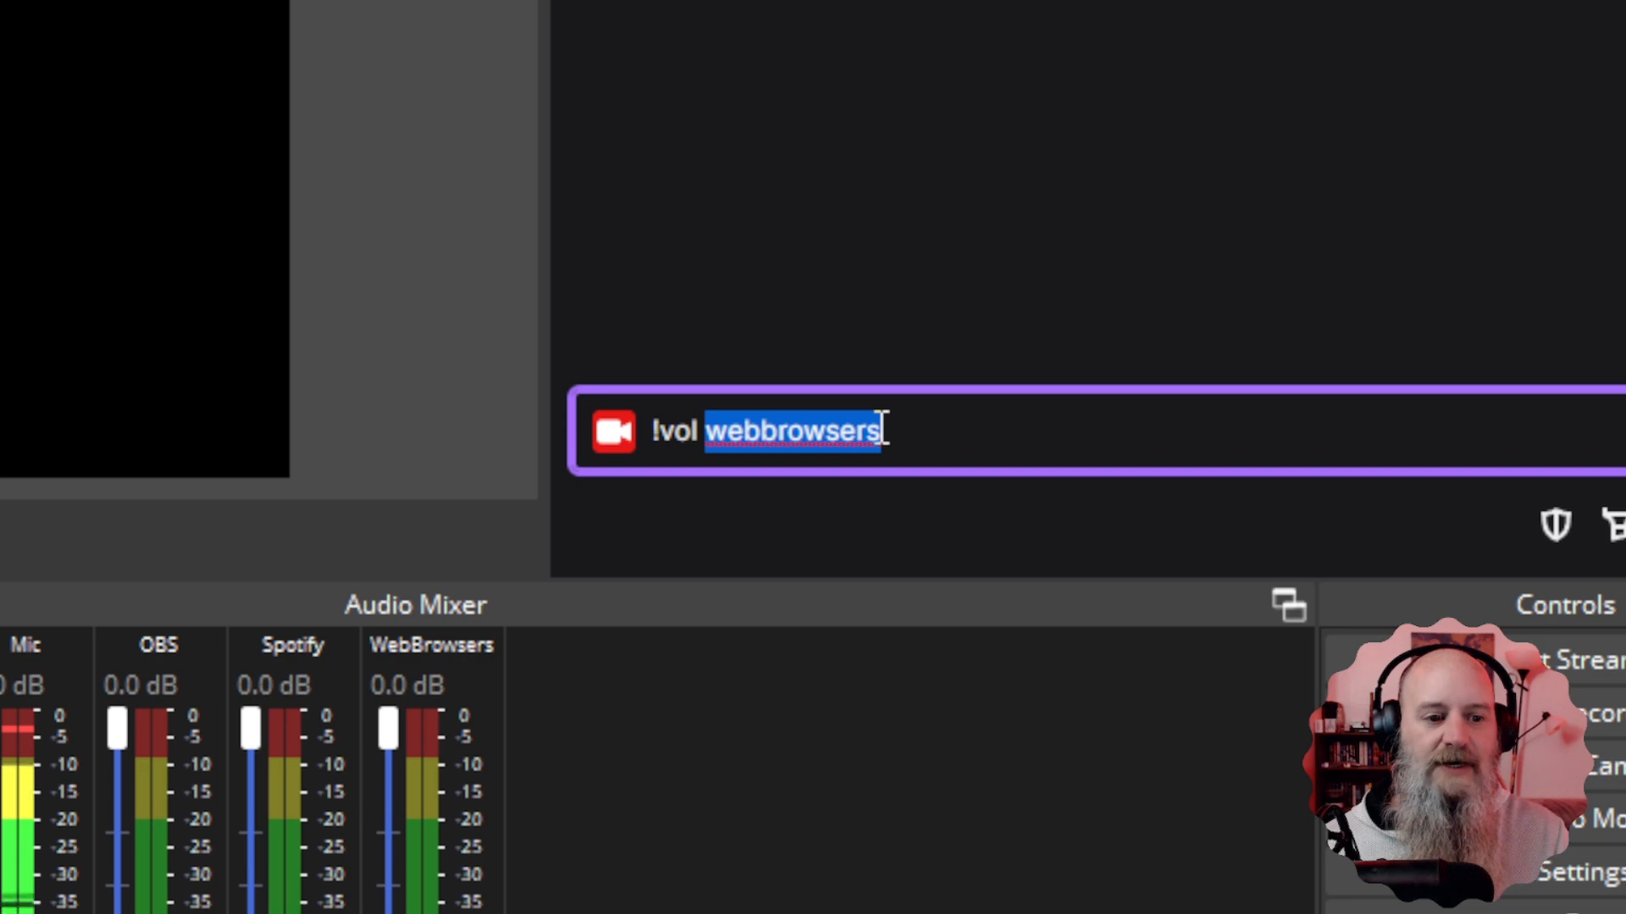
click(712, 432)
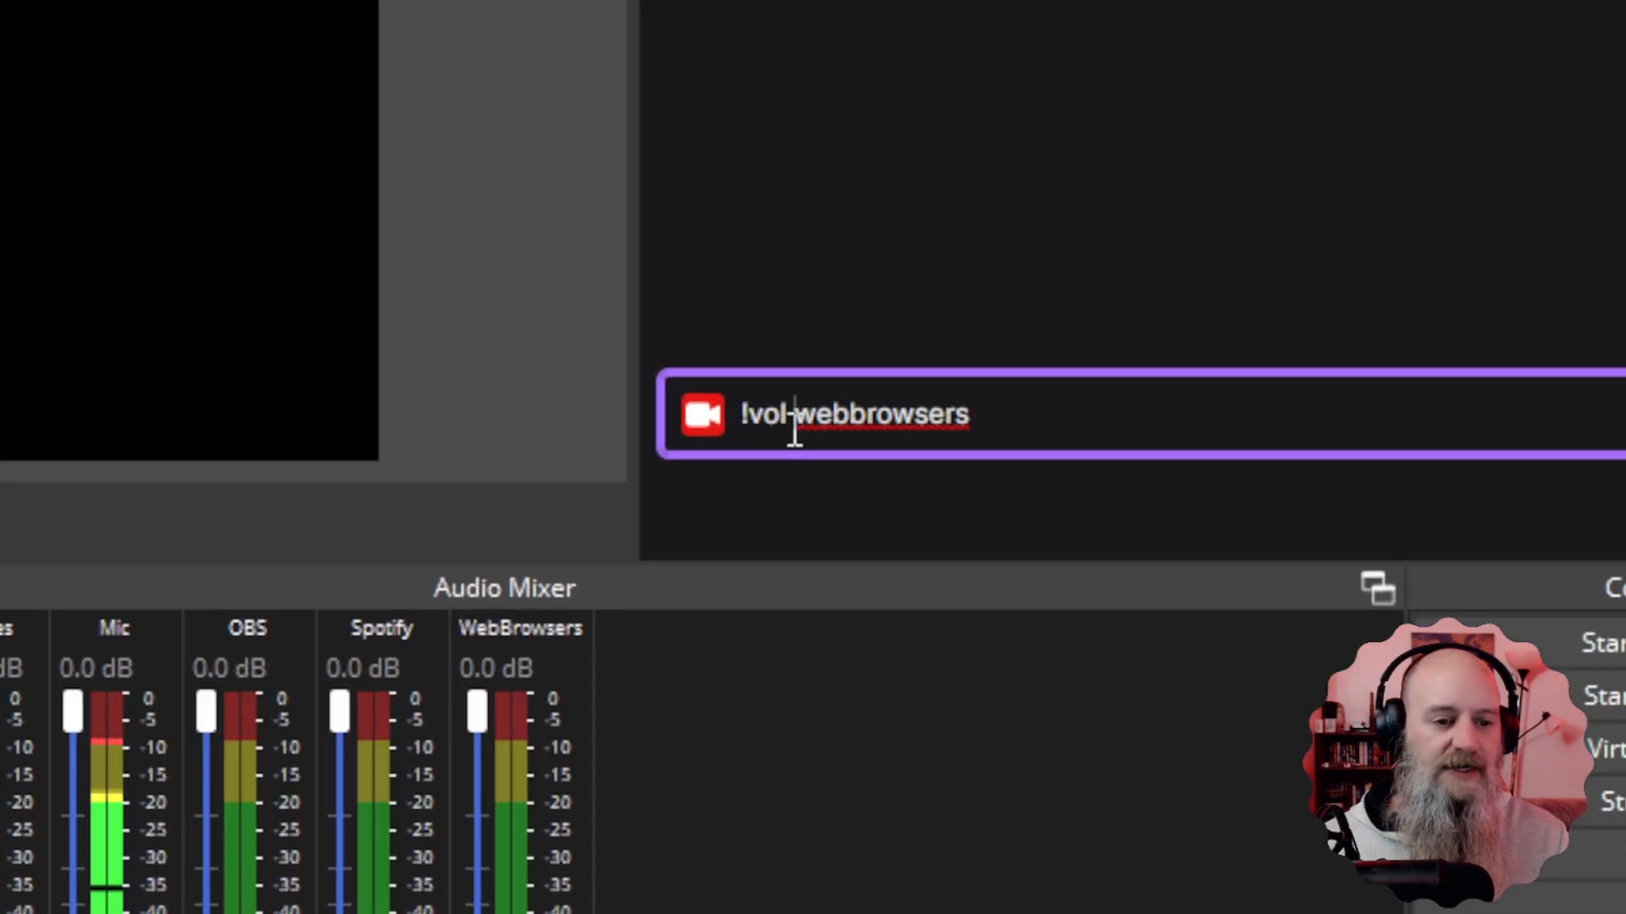
drag(794, 430, 865, 430)
text(WB)
key(Delete)
text(B)
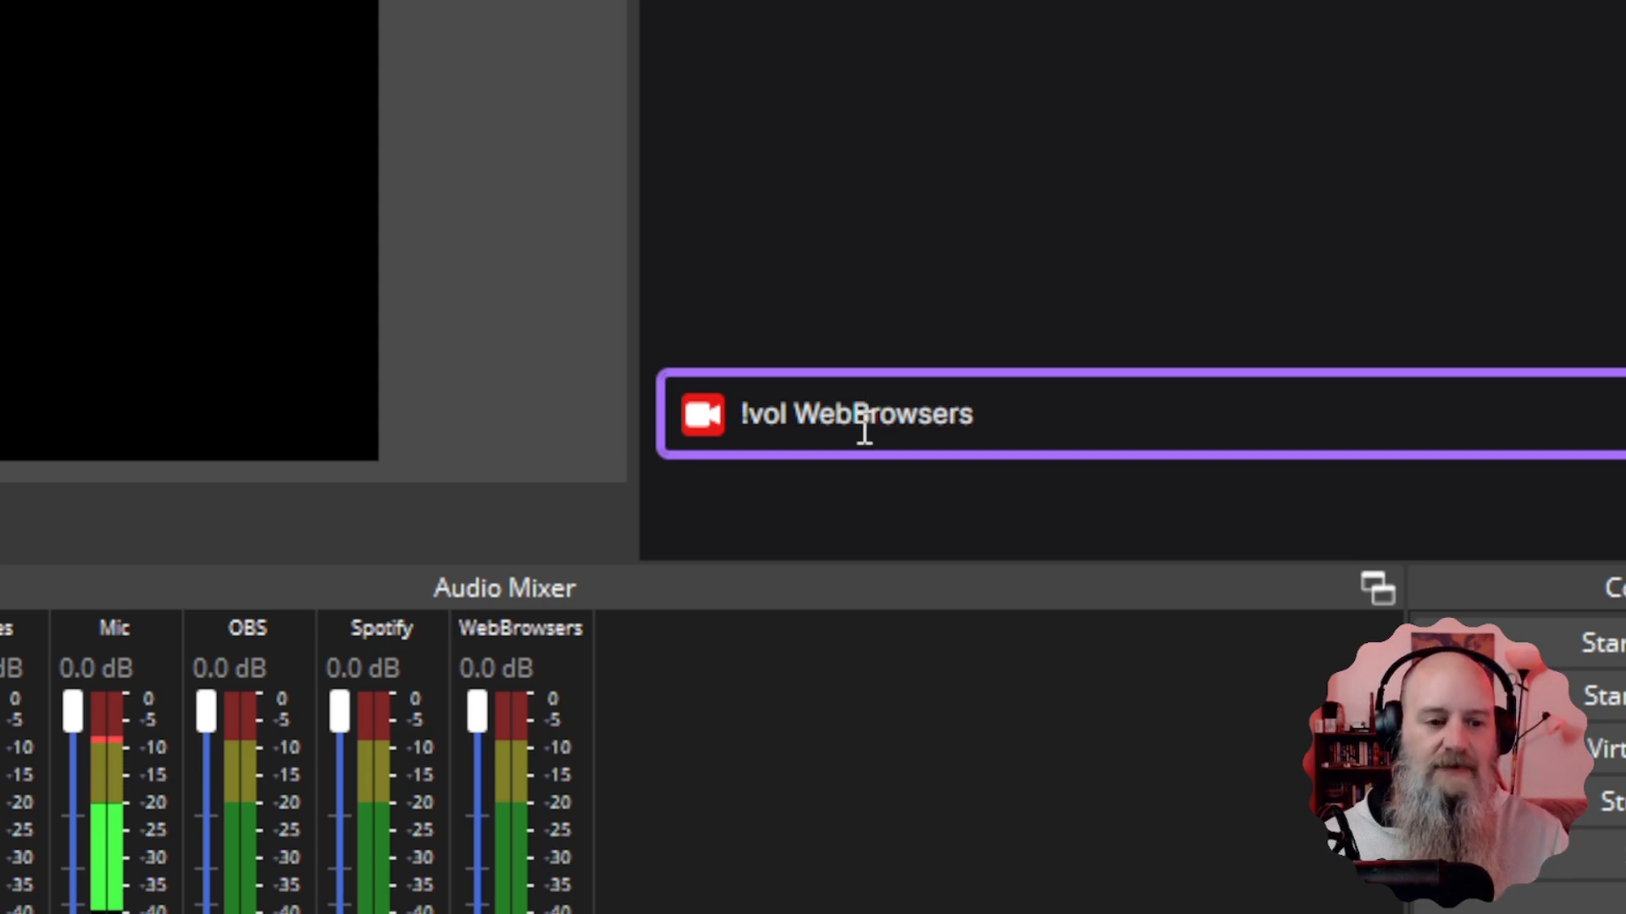
drag(975, 415, 794, 413)
Change the chat draft to '!vol Mic -', testing the Mic fader down and back to 0.0 dB.
text(M)
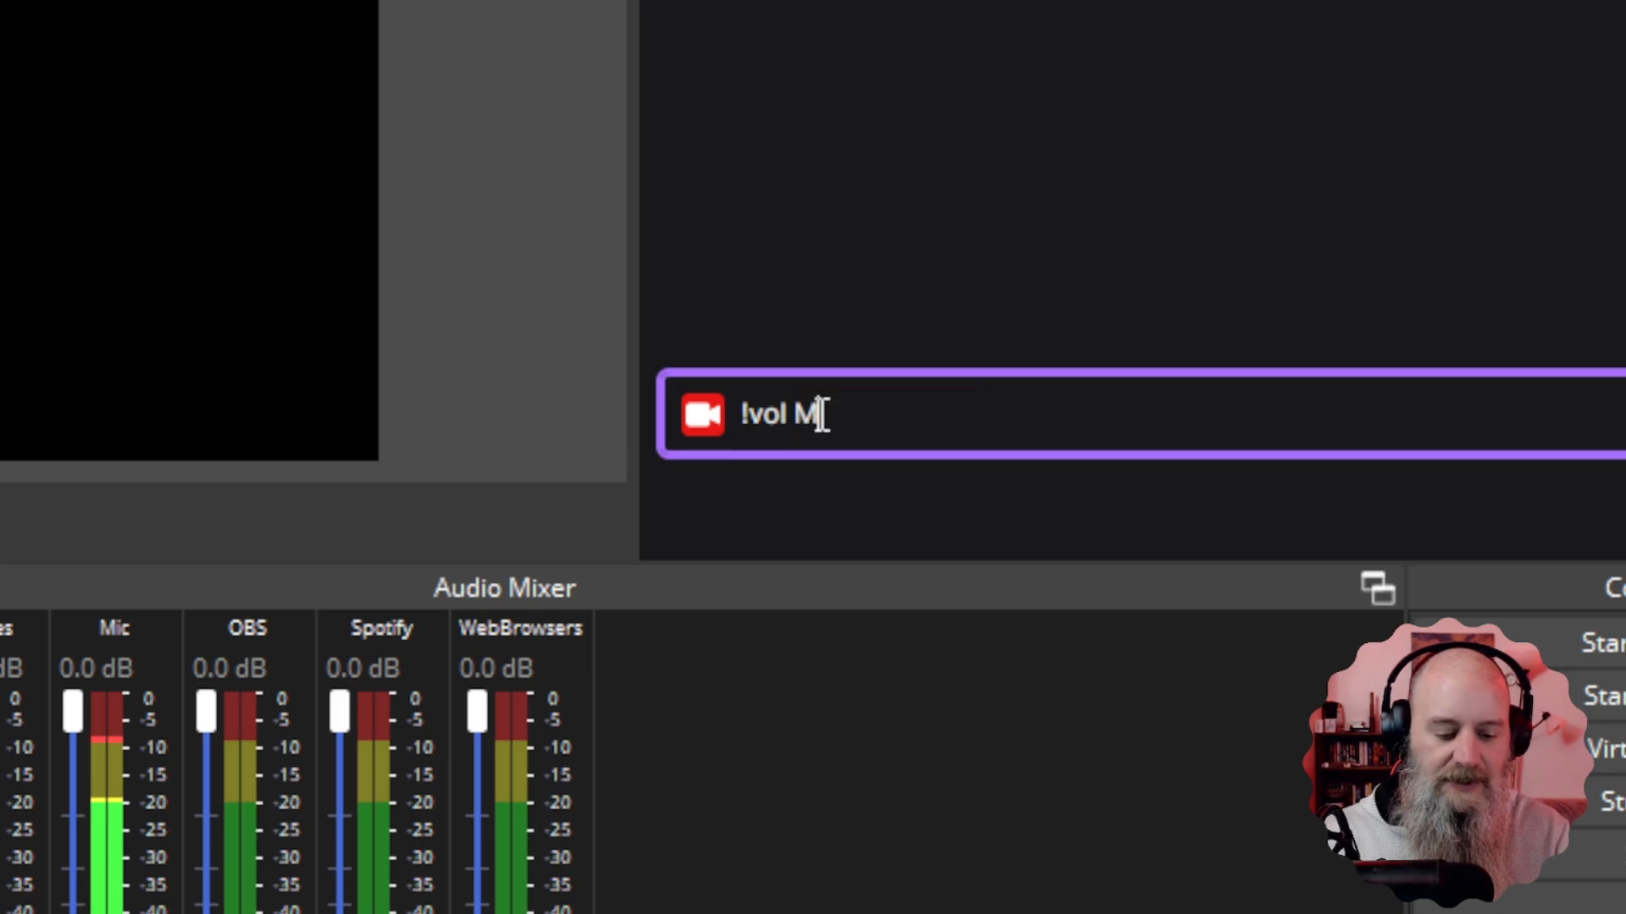
text(ic)
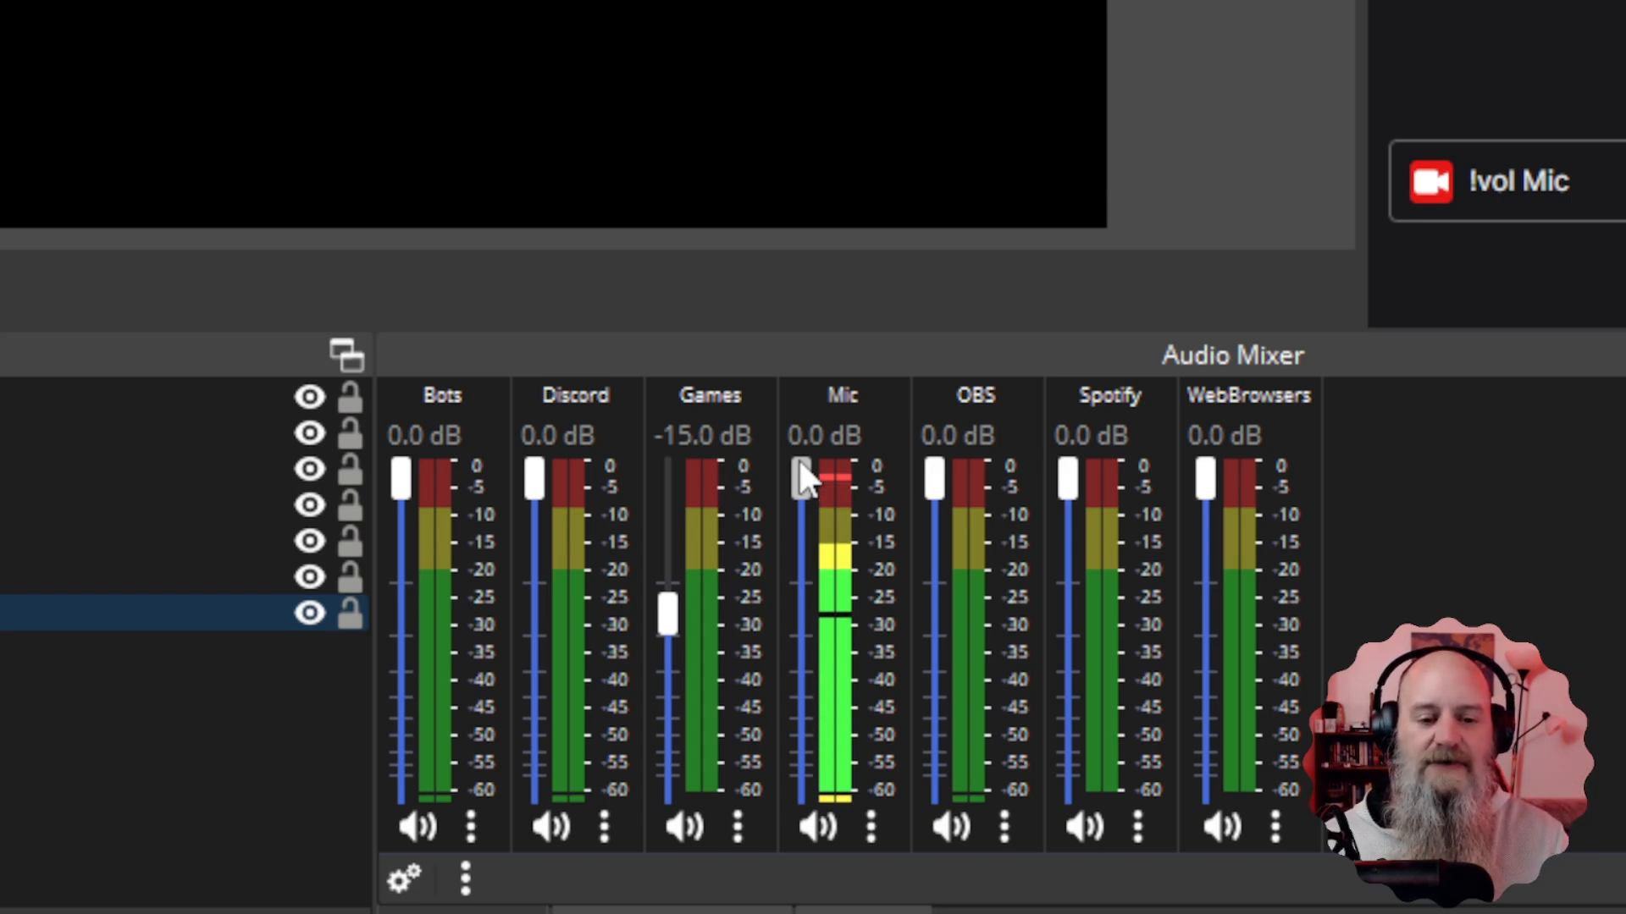
drag(801, 478, 852, 883)
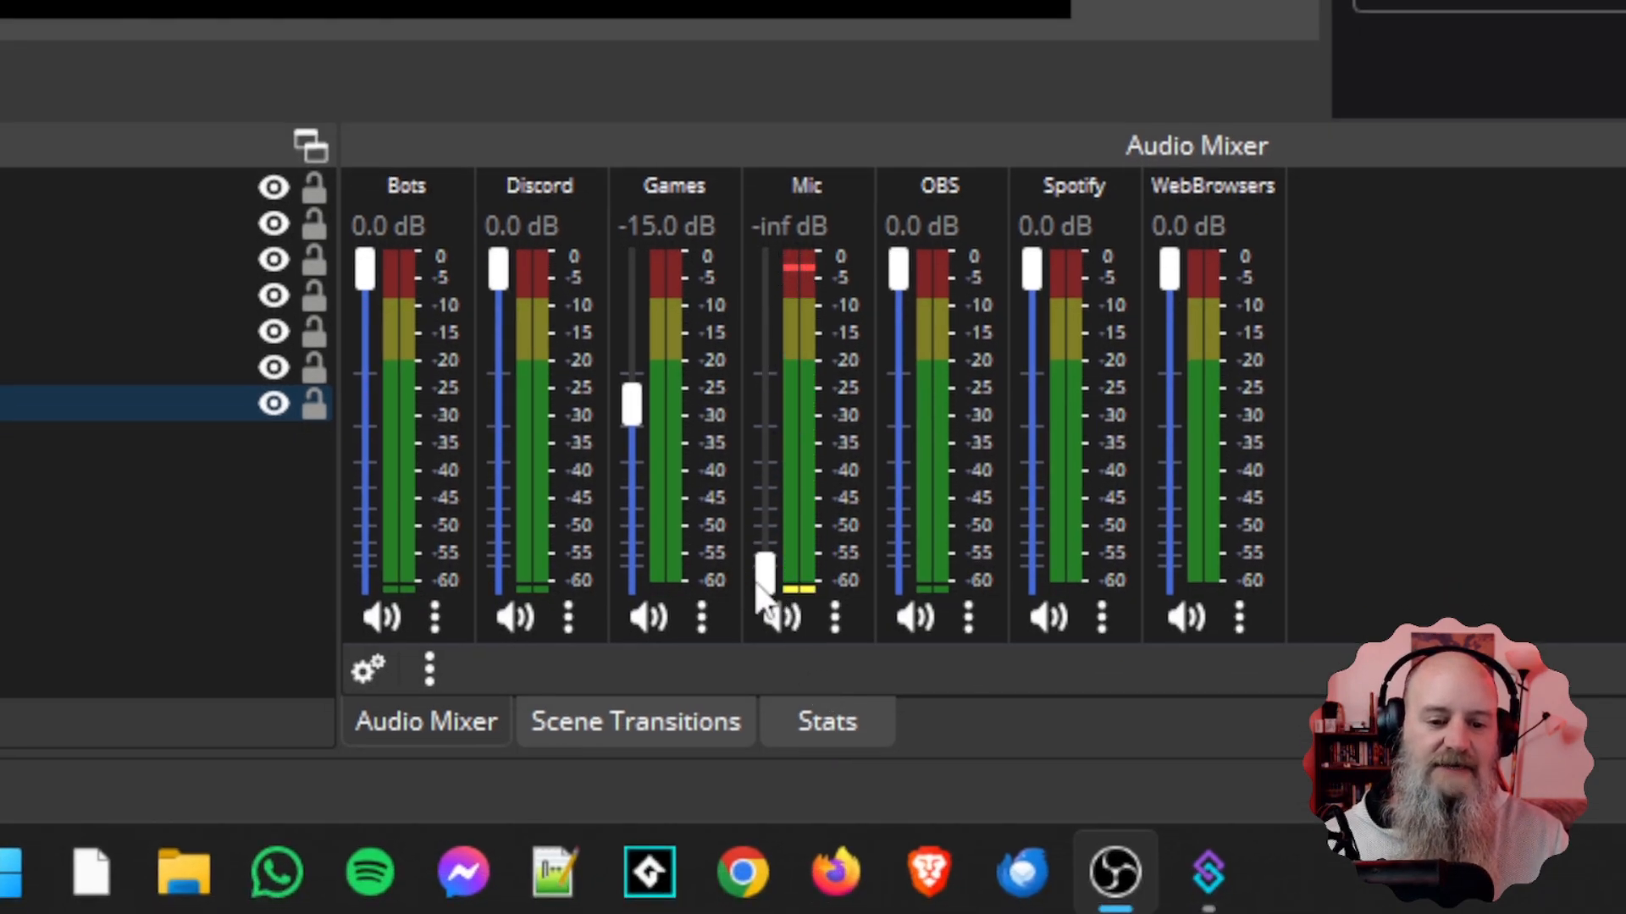
drag(765, 591, 762, 258)
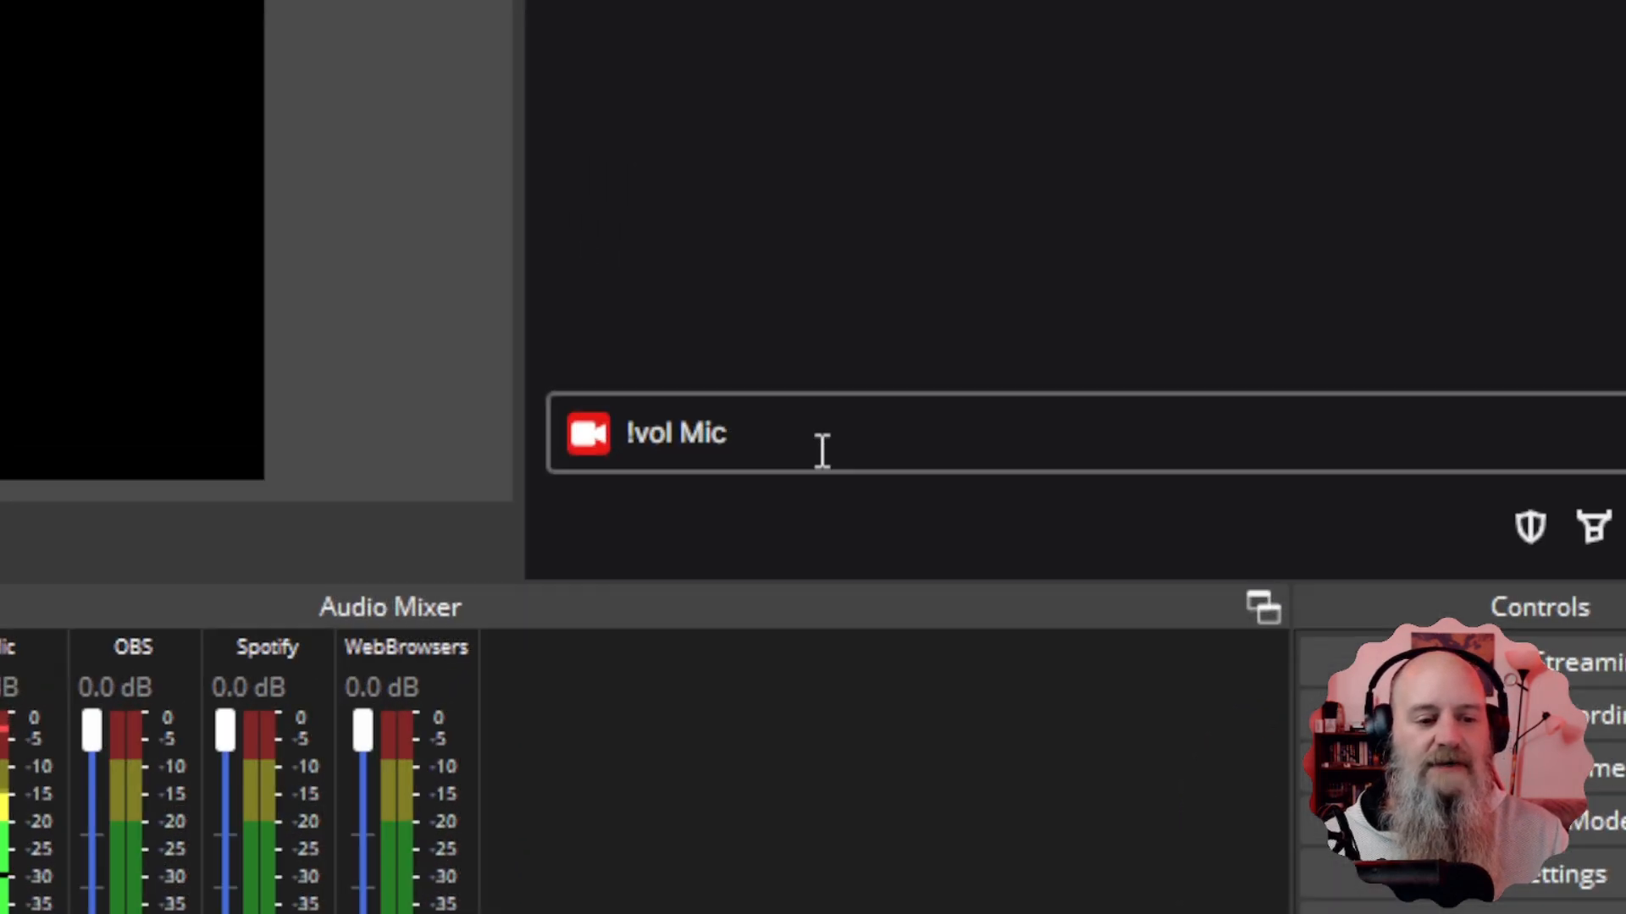
click(822, 451)
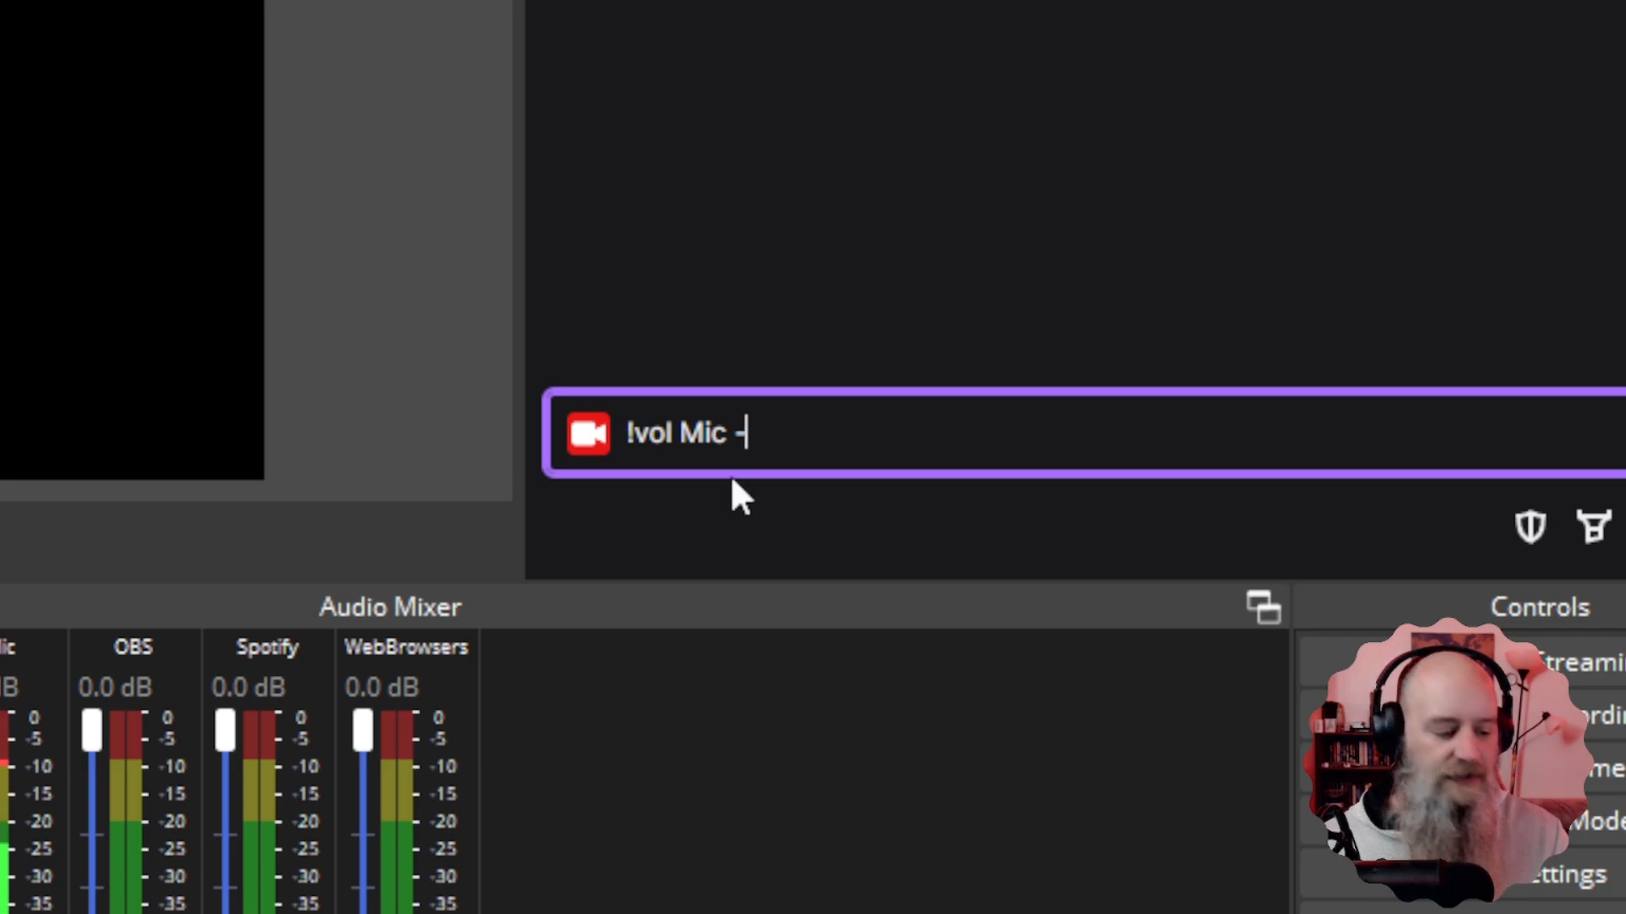
Extend the draft to '!vol Mic -20.5' and set the Mic fader to -9.0 dB.
text(20)
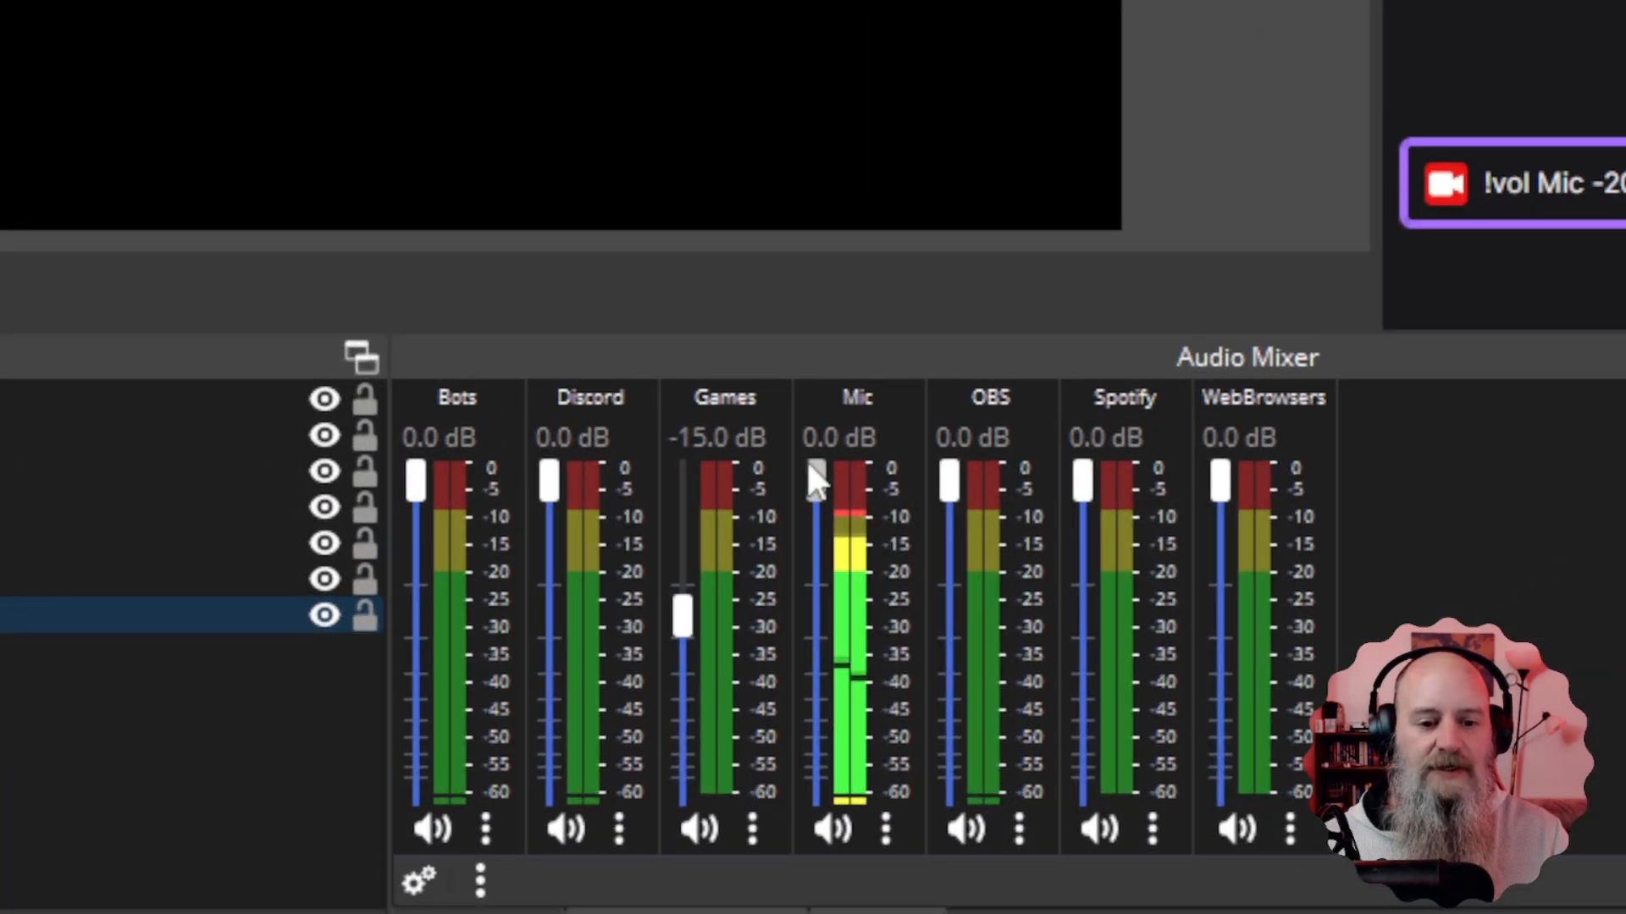
drag(809, 466, 827, 653)
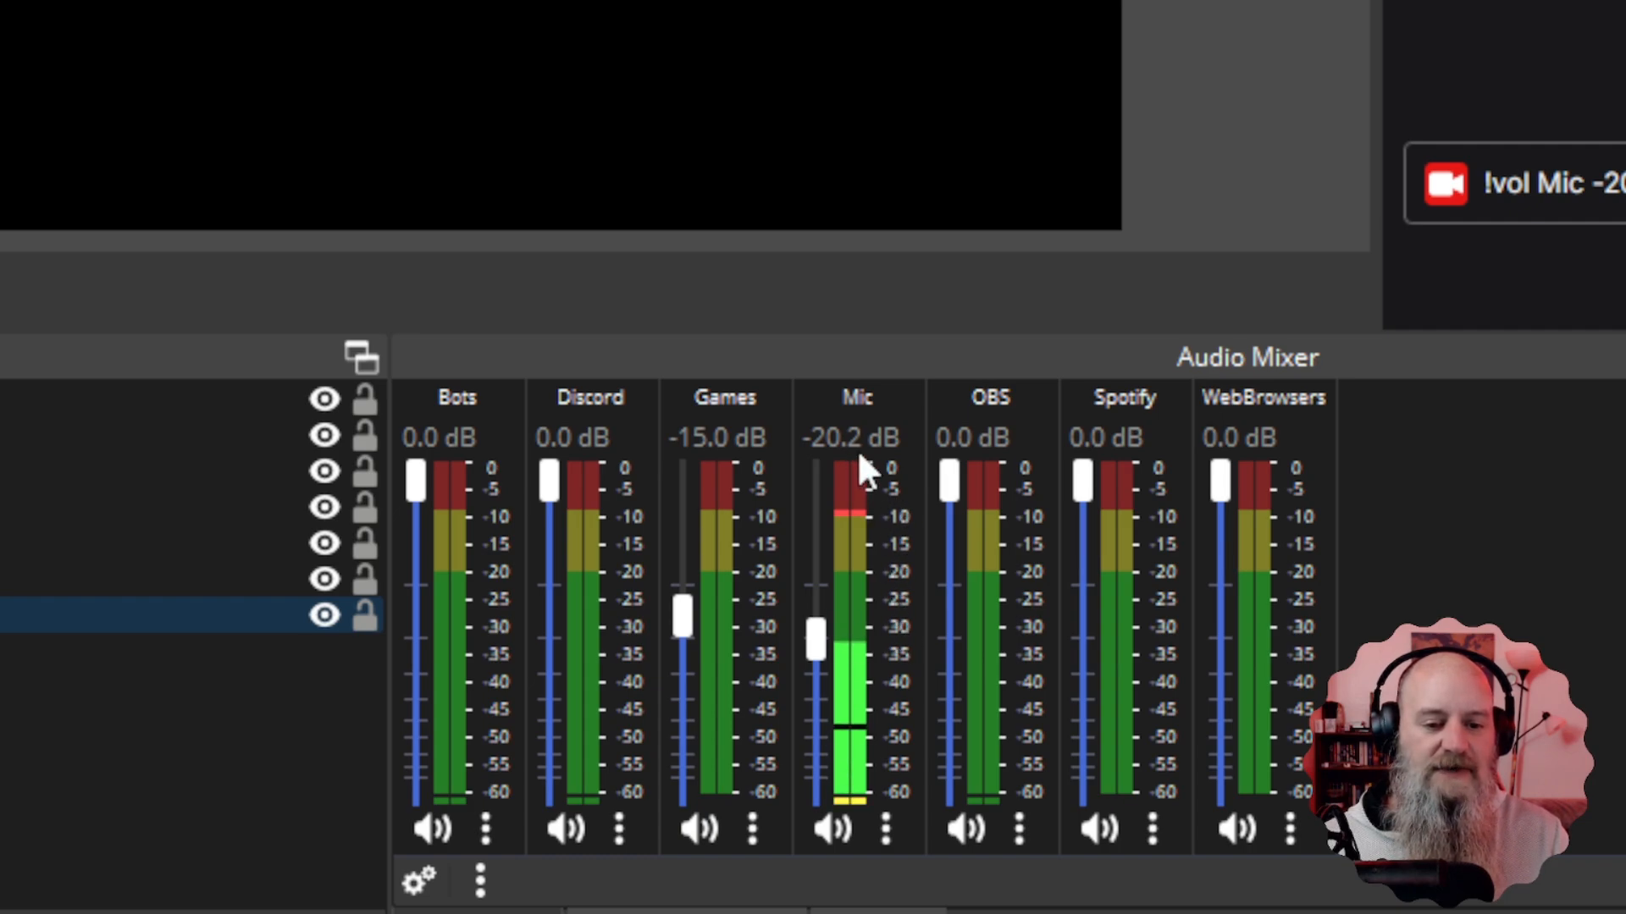
click(1609, 182)
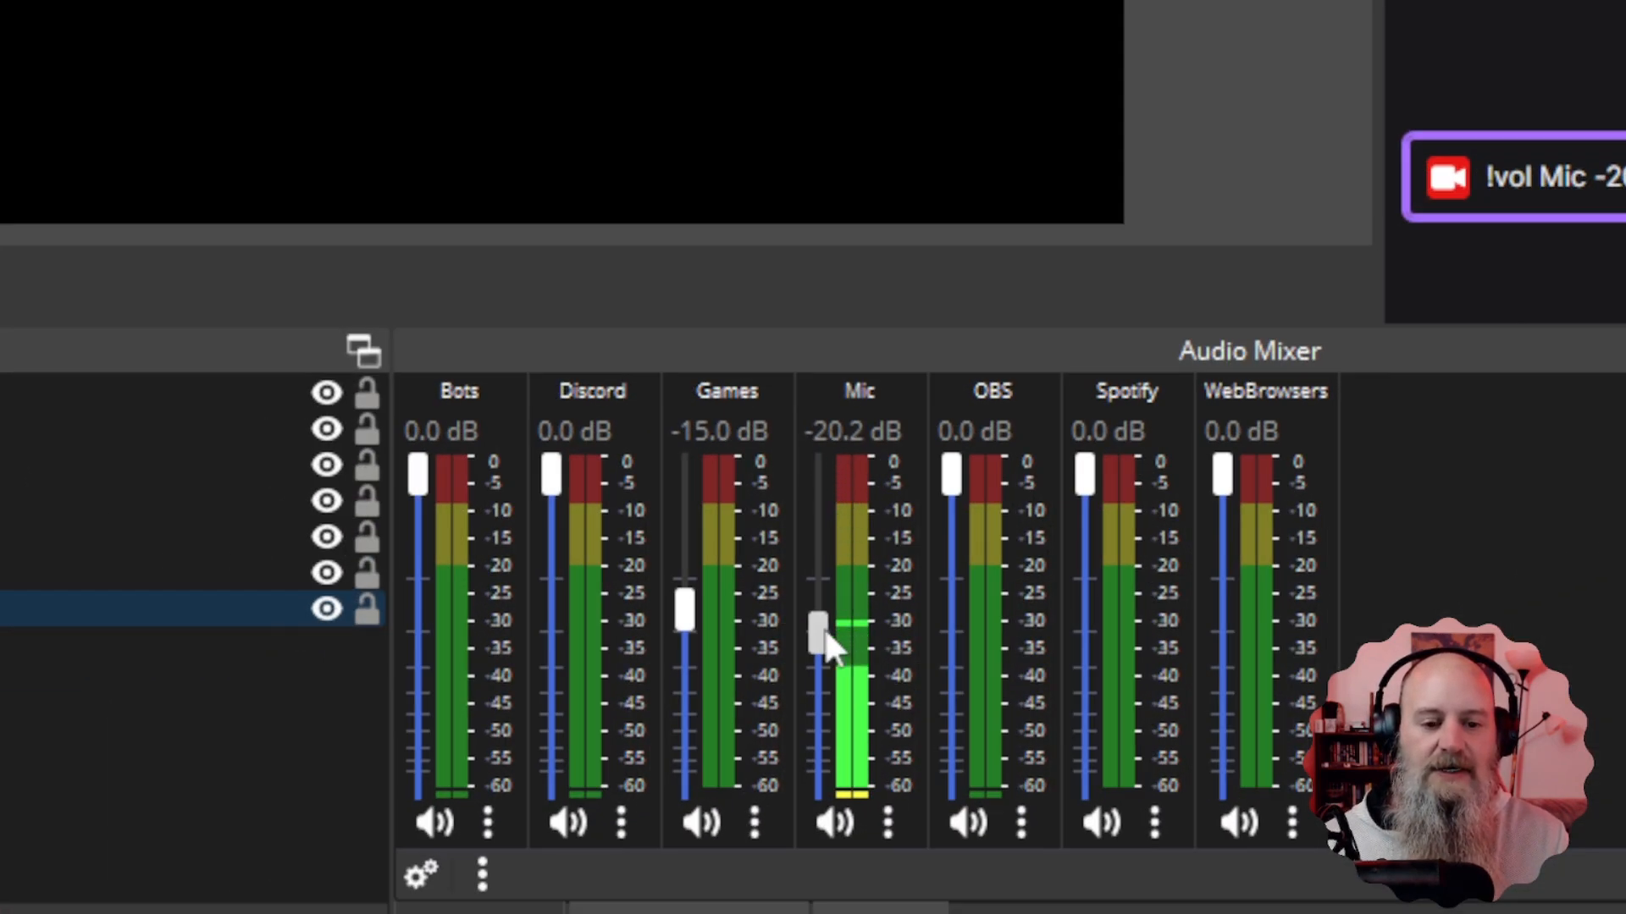
drag(825, 627, 815, 475)
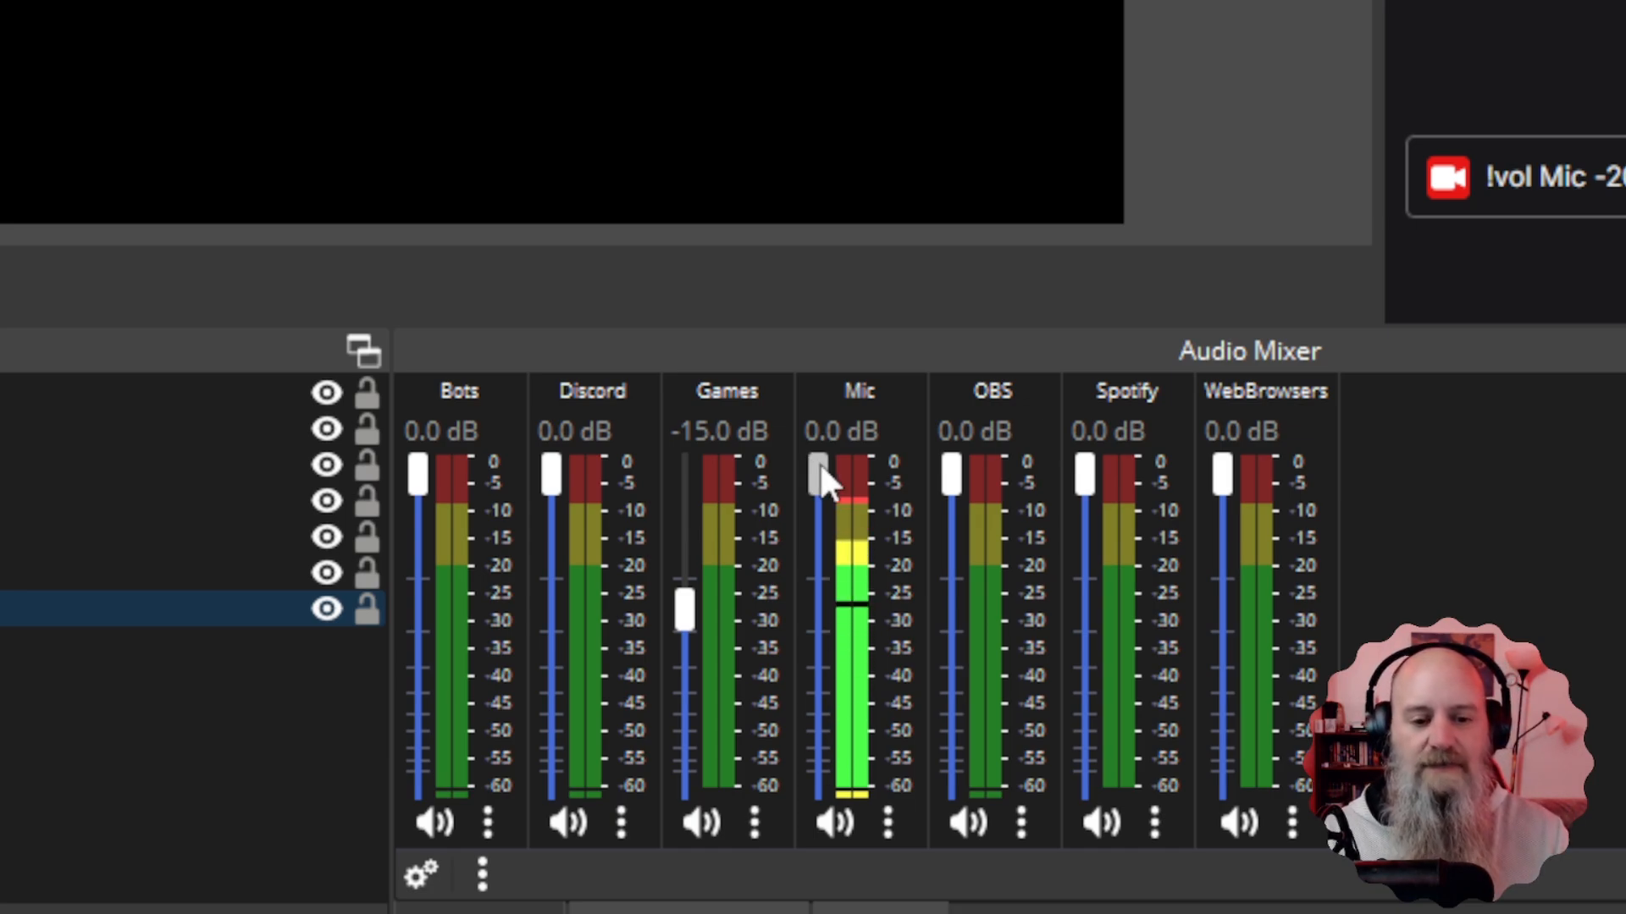
drag(819, 467, 811, 572)
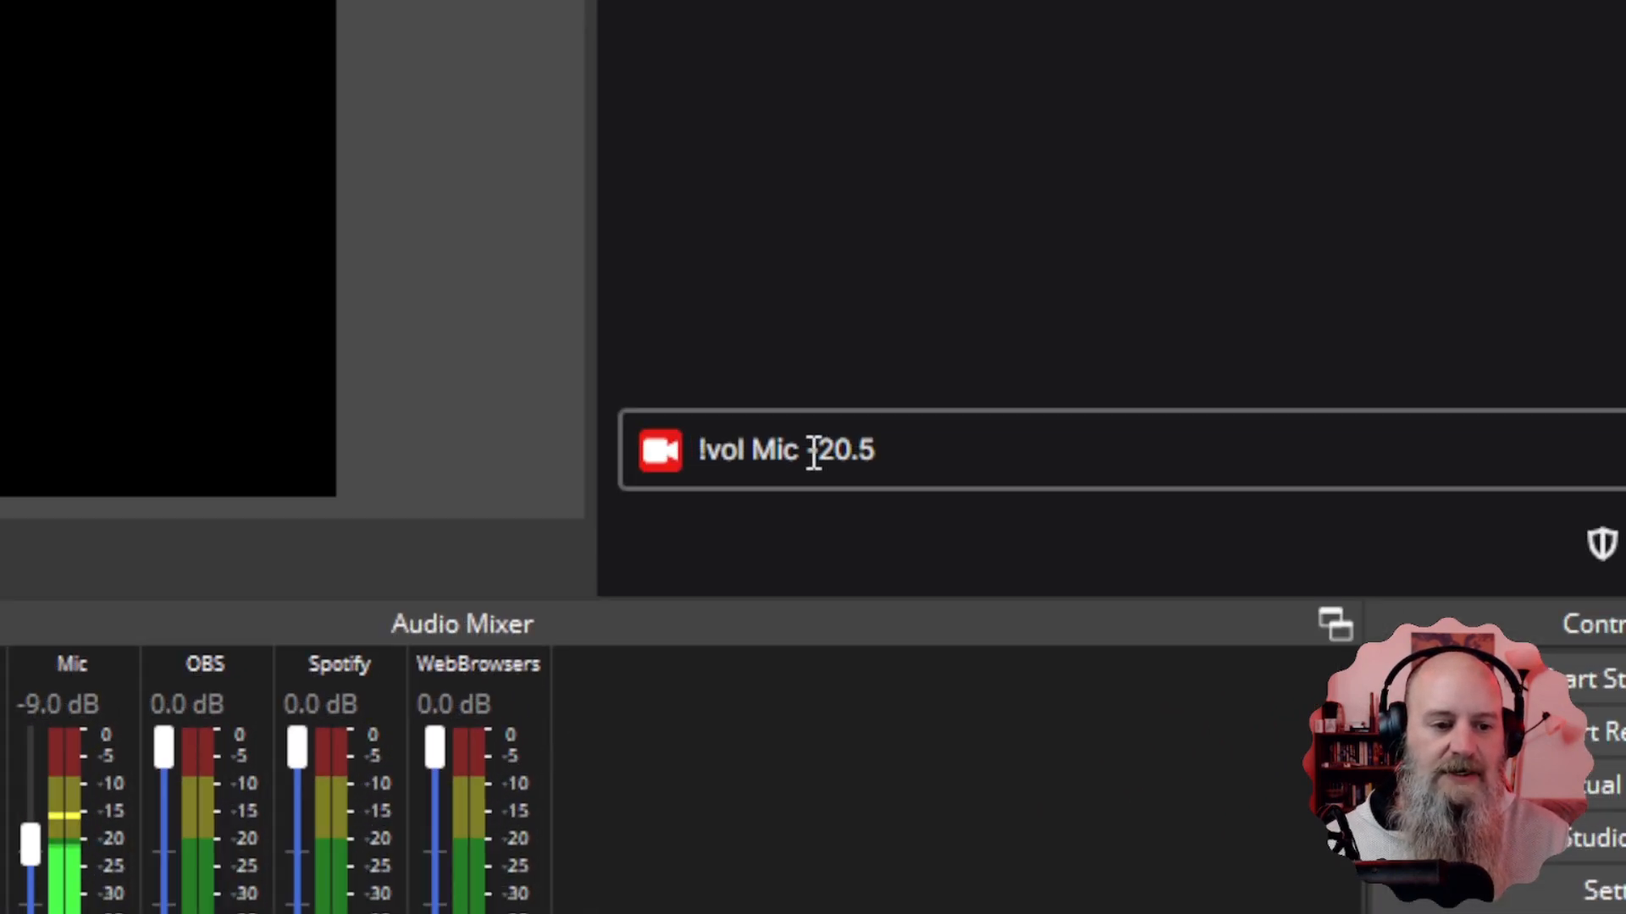
drag(1596, 176, 1625, 170)
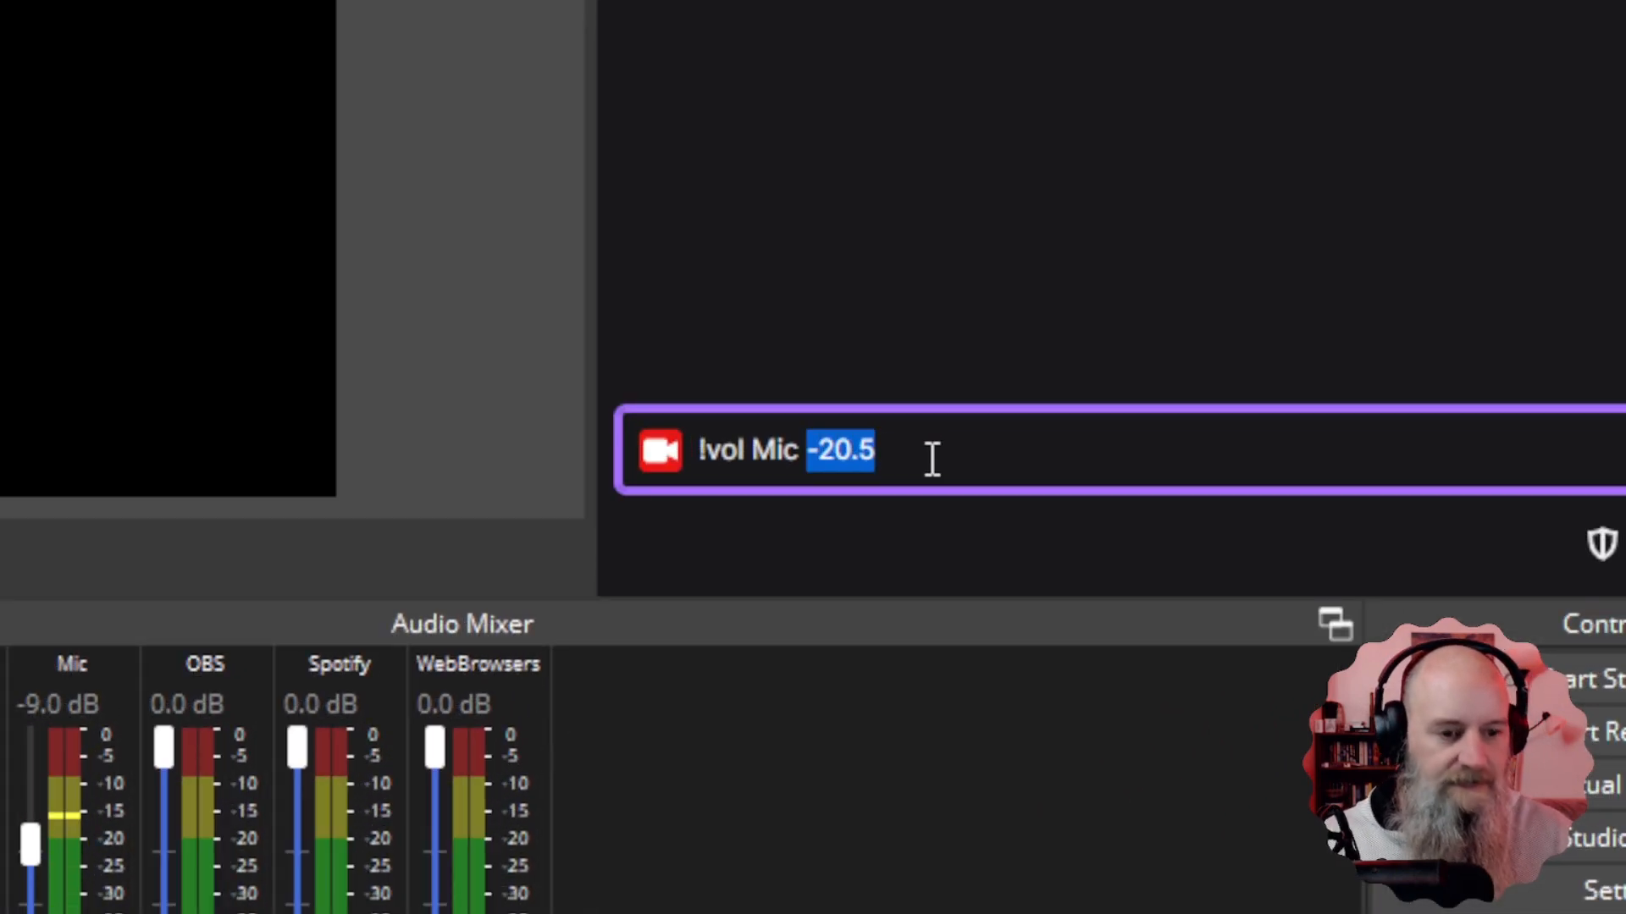
Change the draft's value to +10, then to -15, and reset the Mic fader to 0.0 dB.
text(-)
key(BackSpace)
text(+)
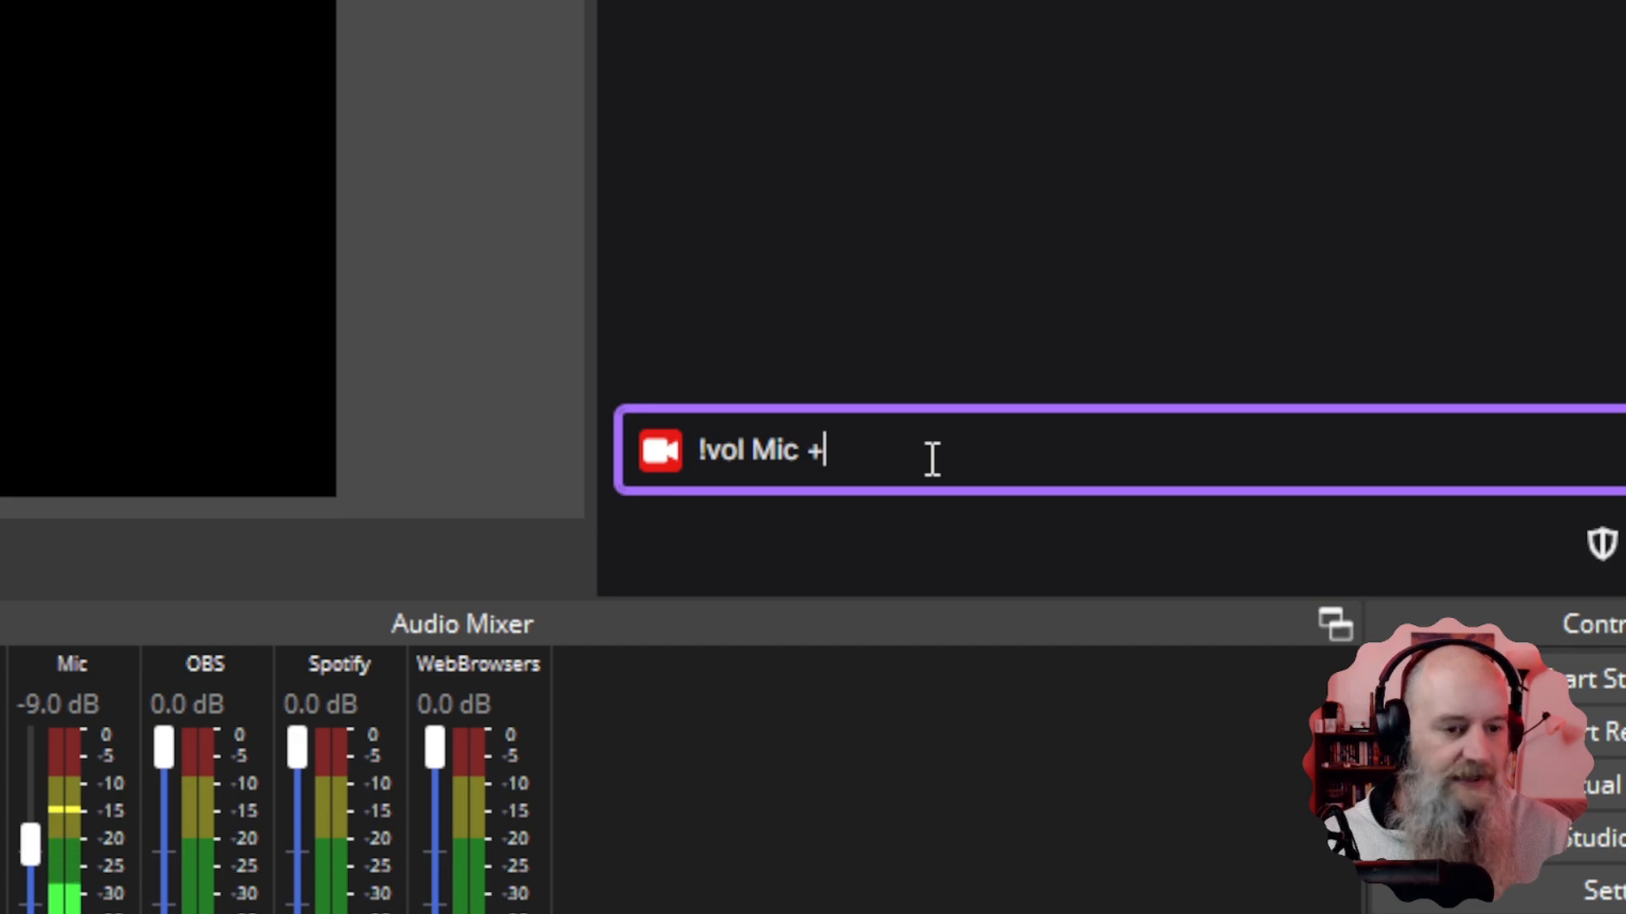
text(10)
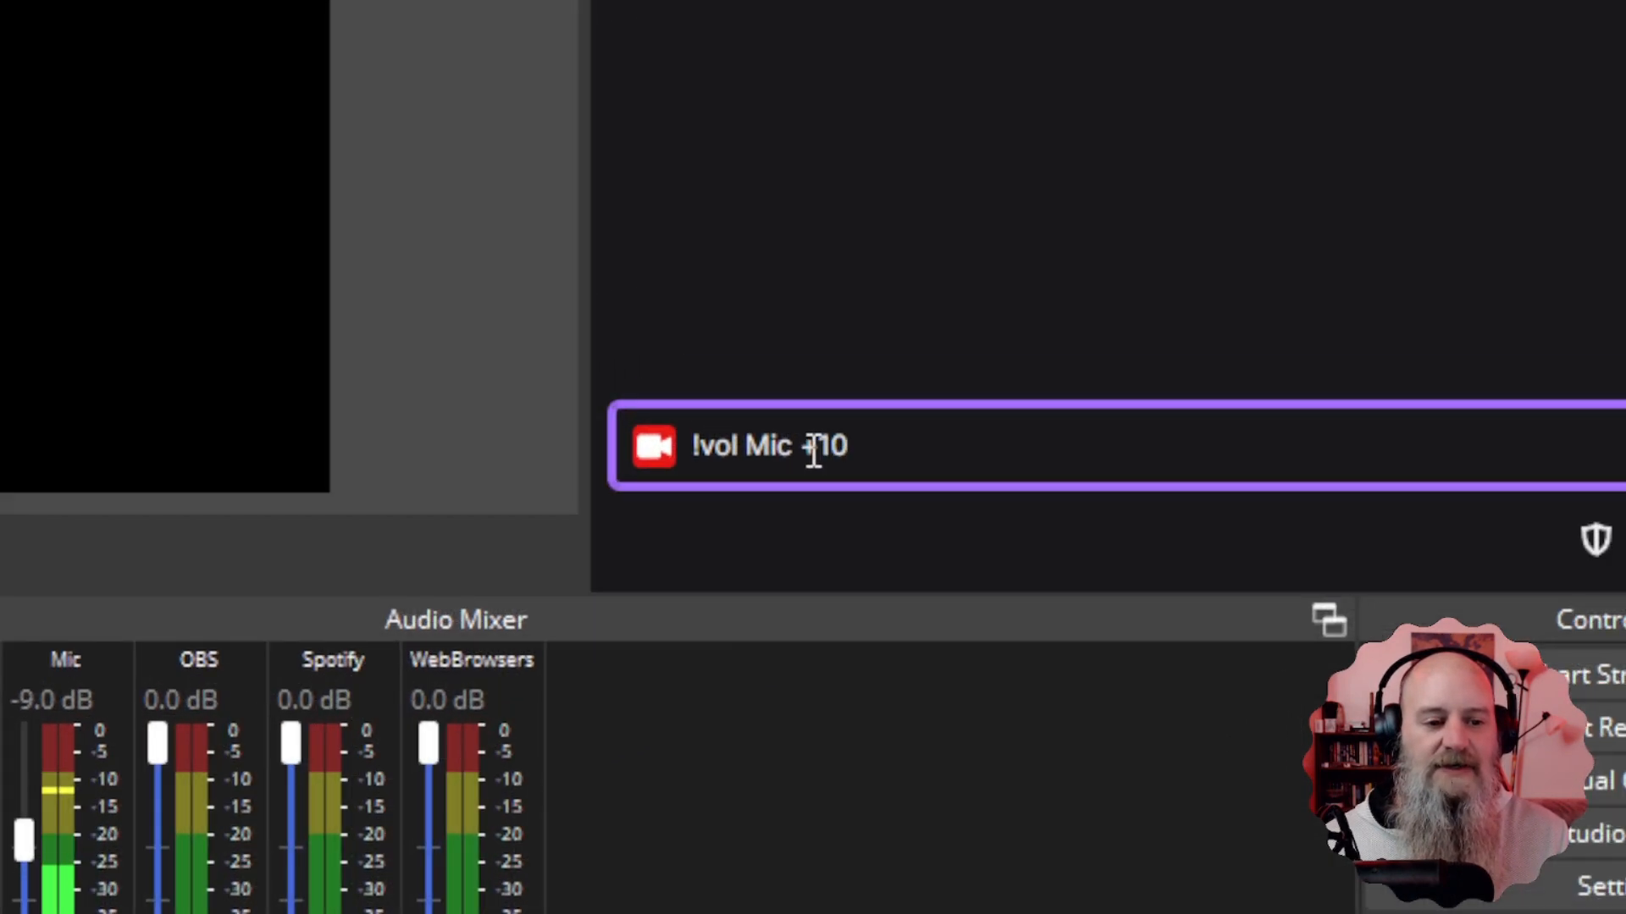
drag(811, 447, 875, 447)
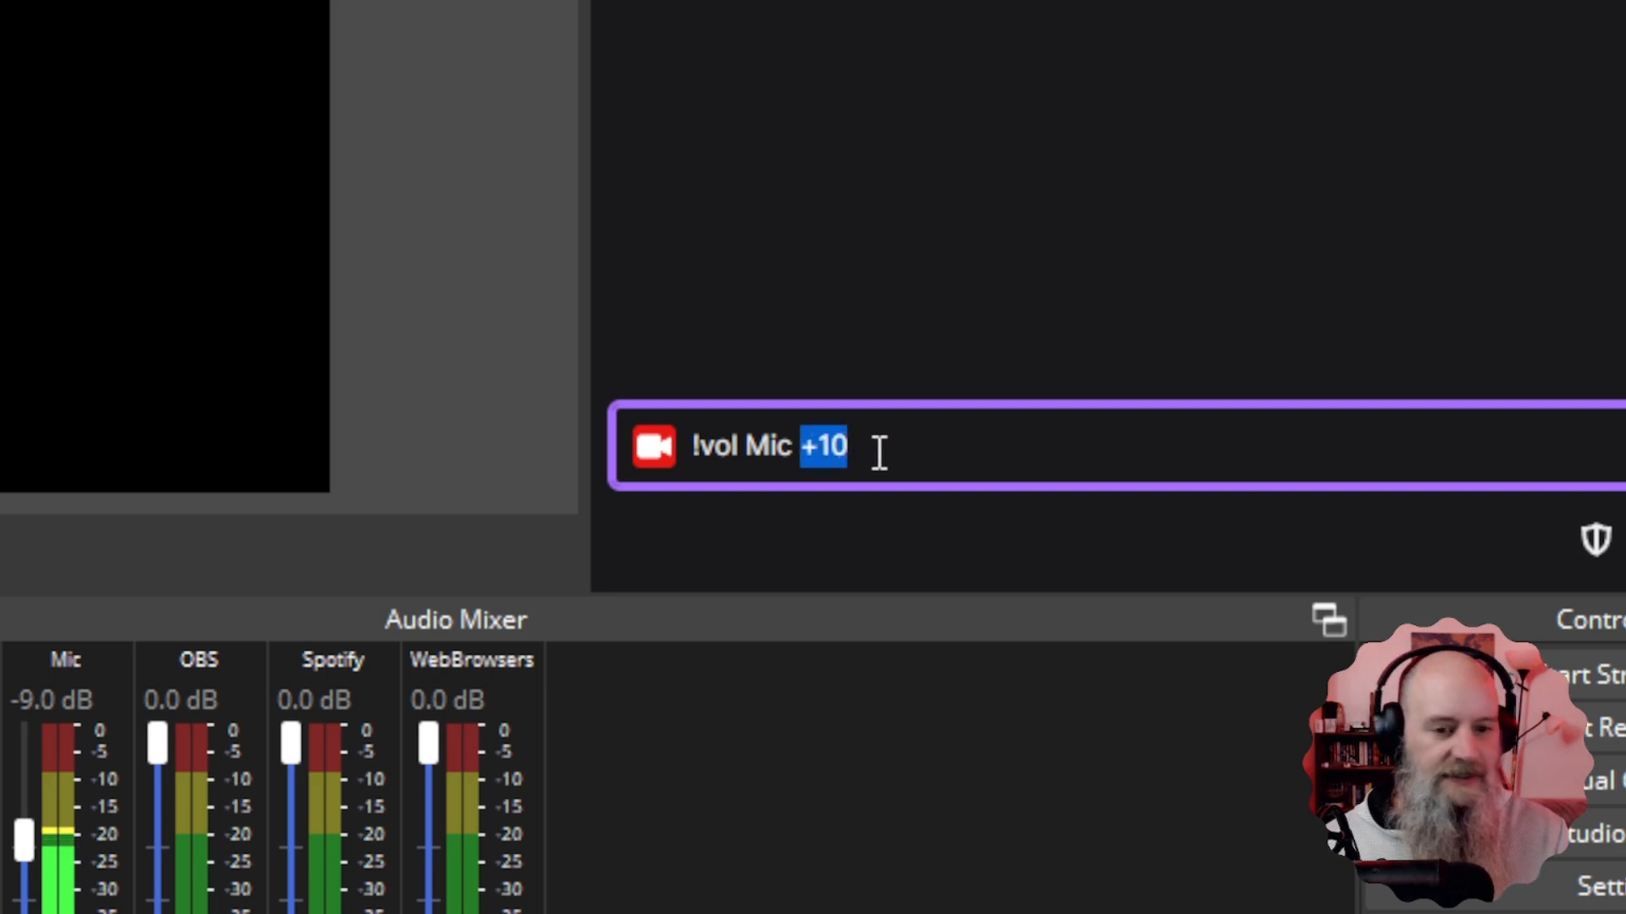
text(-15)
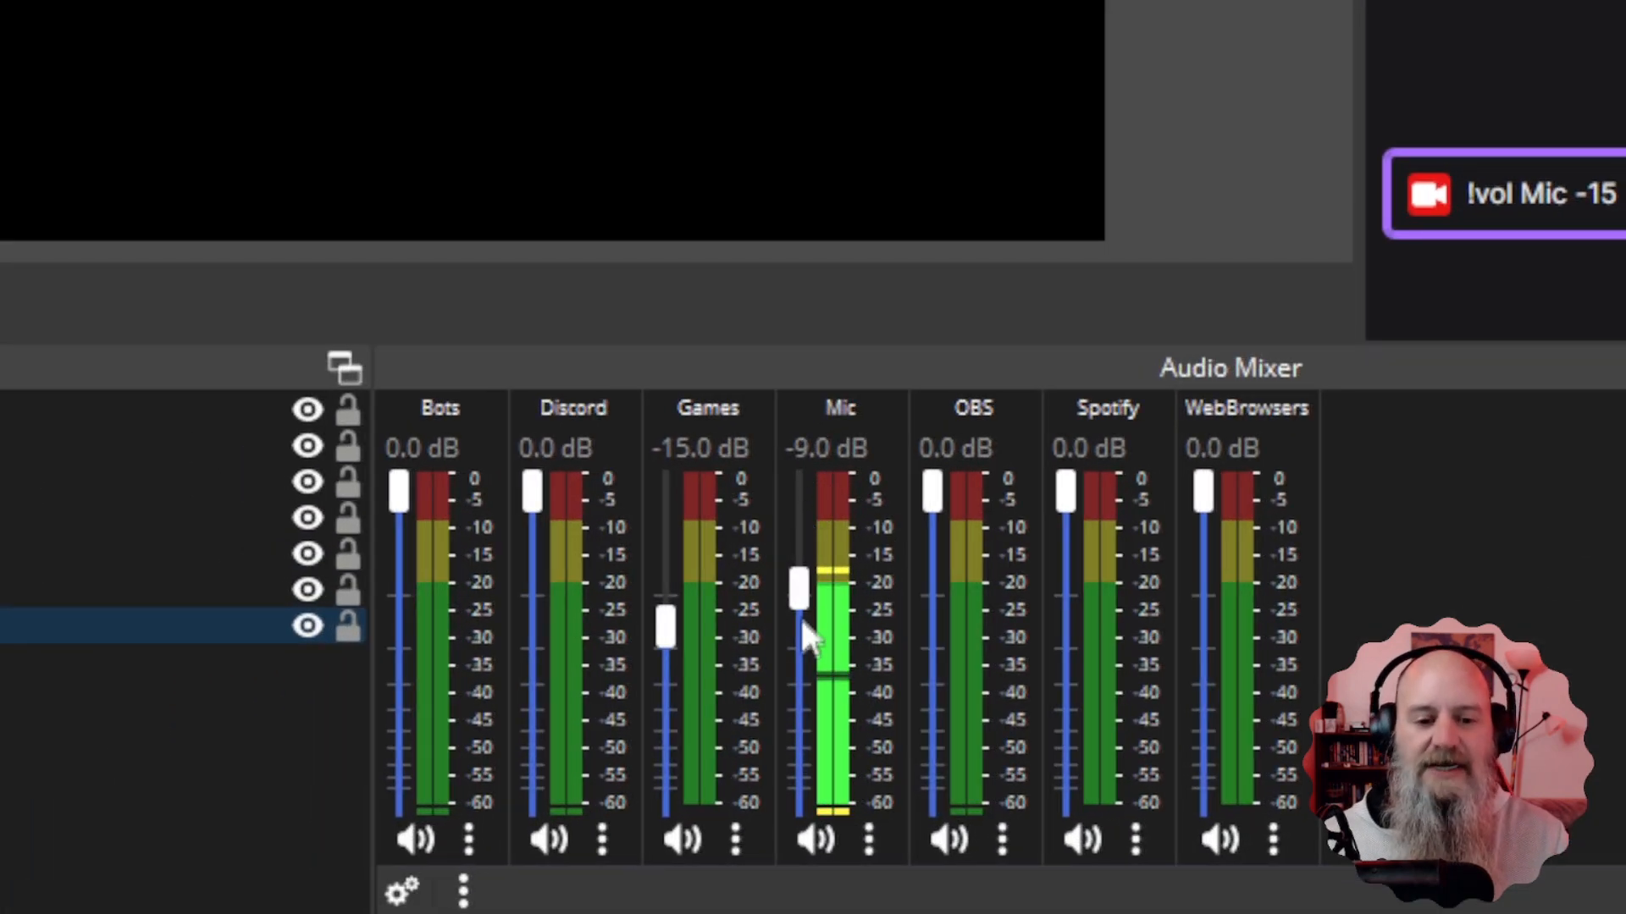
drag(798, 594, 803, 487)
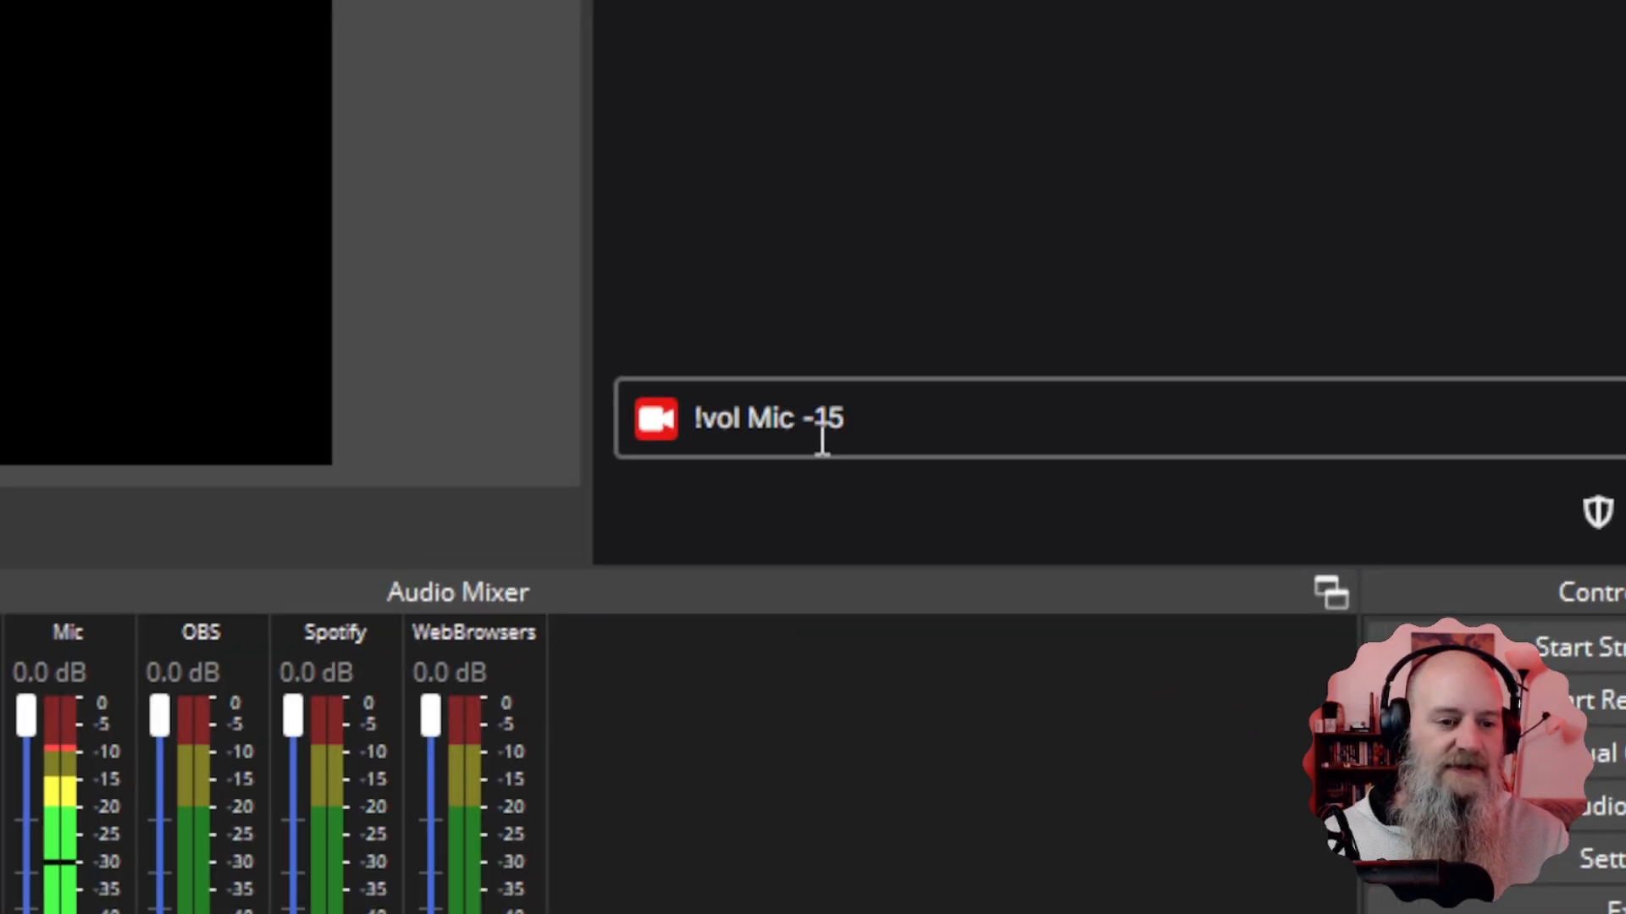
Change the value to 20 and send '!vol Mic -20' to chat.
double_click(1595, 196)
text(20)
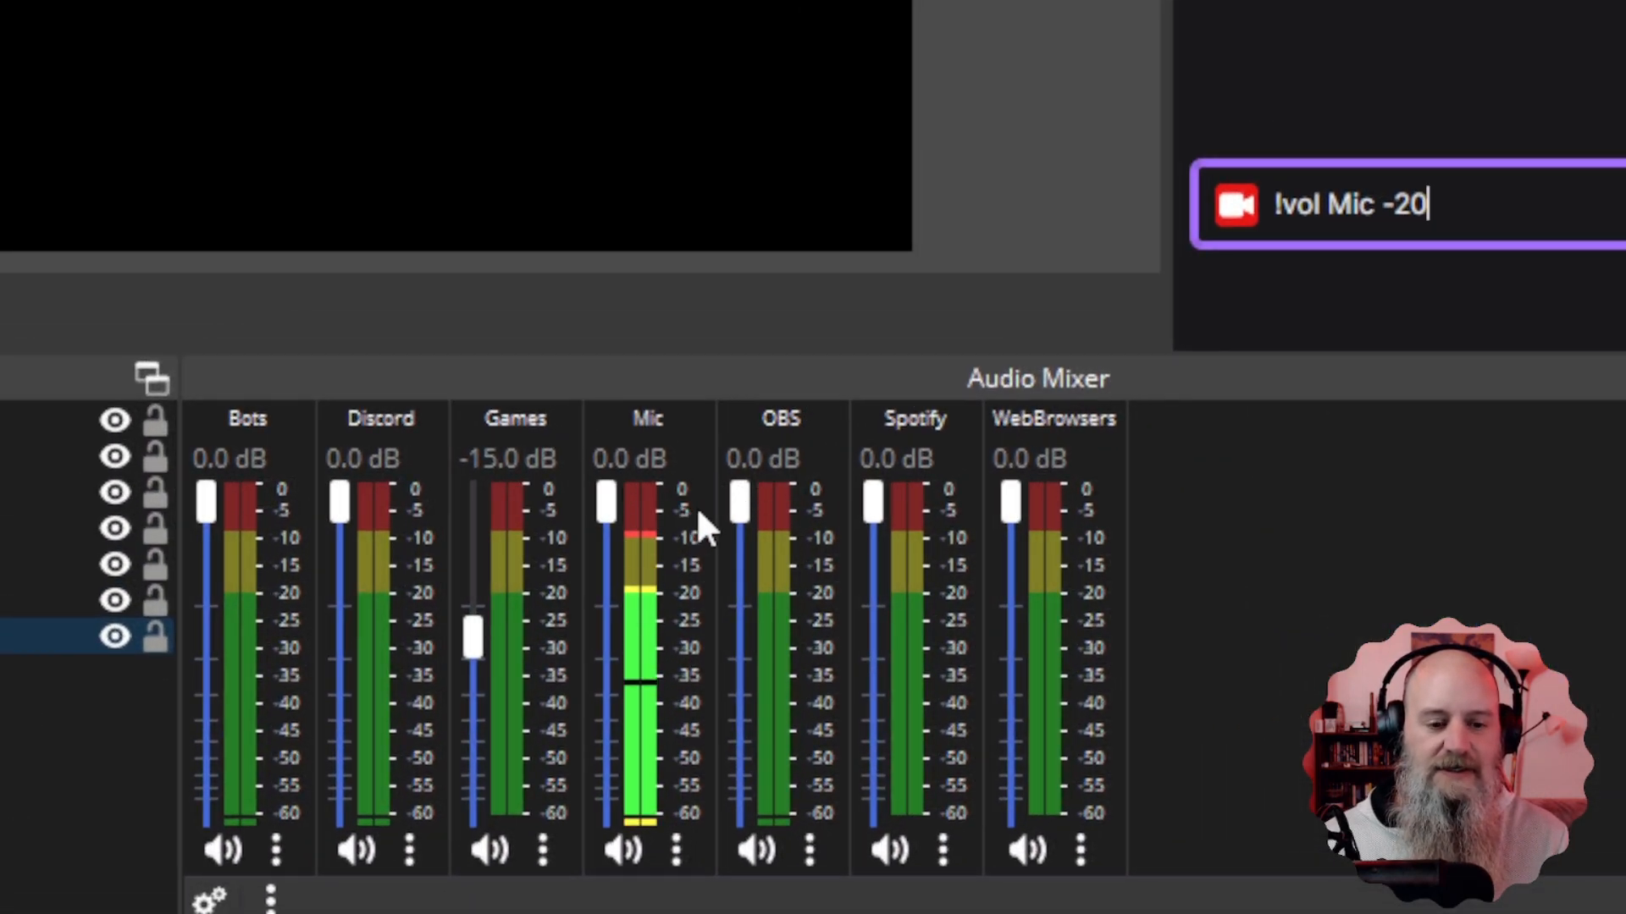
key(Return)
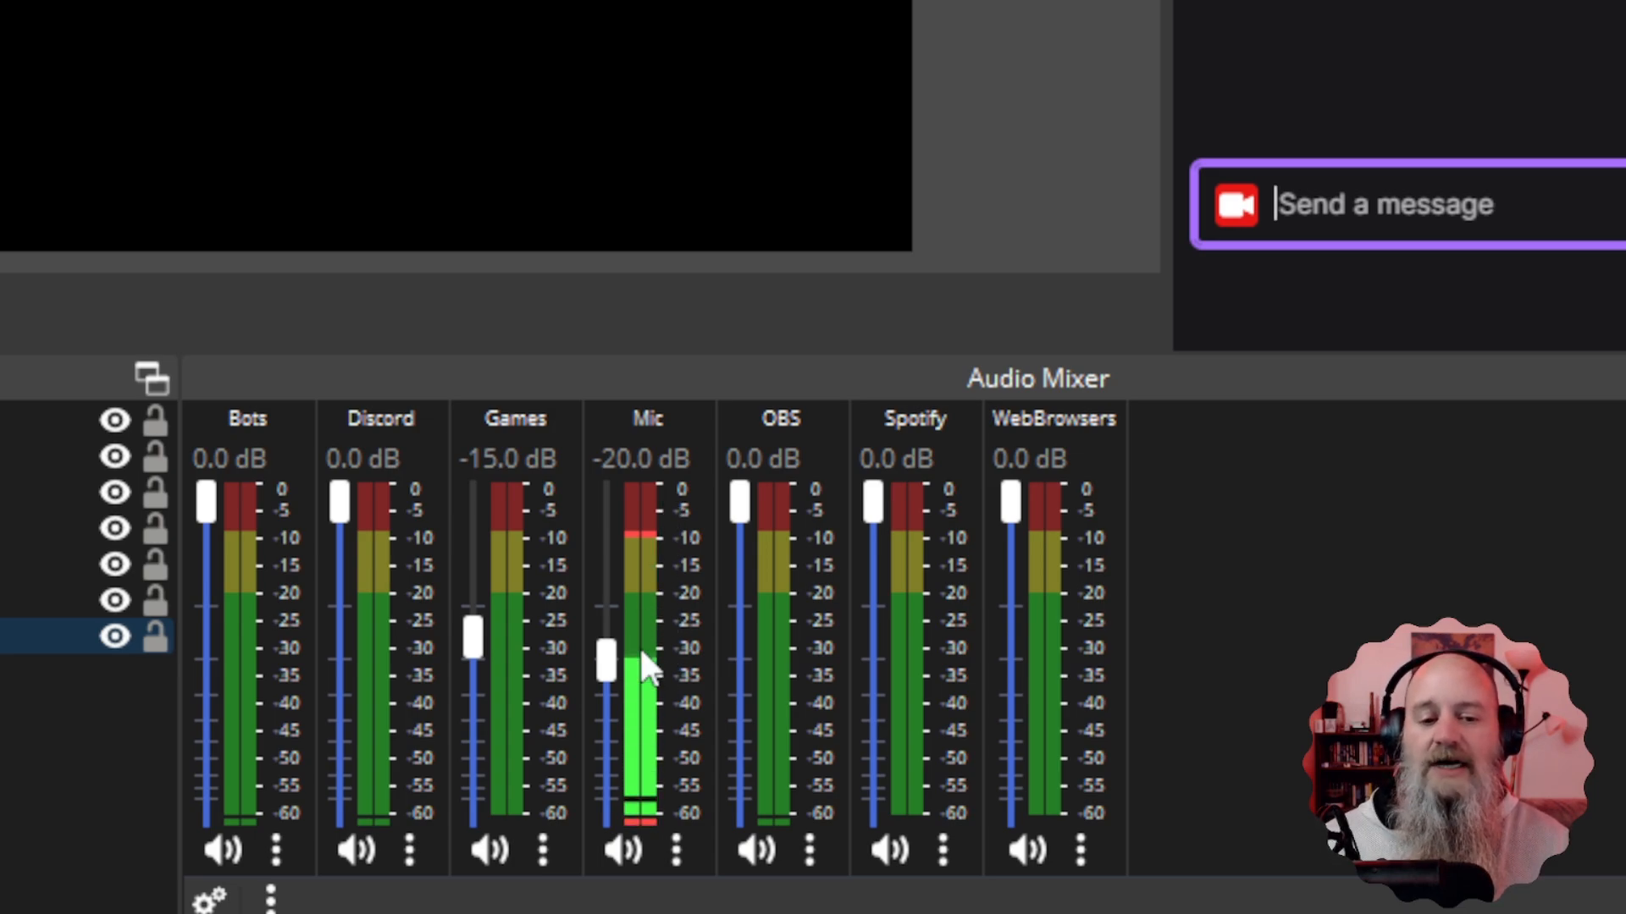
Send '!vol Mic -10' to chat, moving the Mic fader to -10.0 dB.
click(1384, 217)
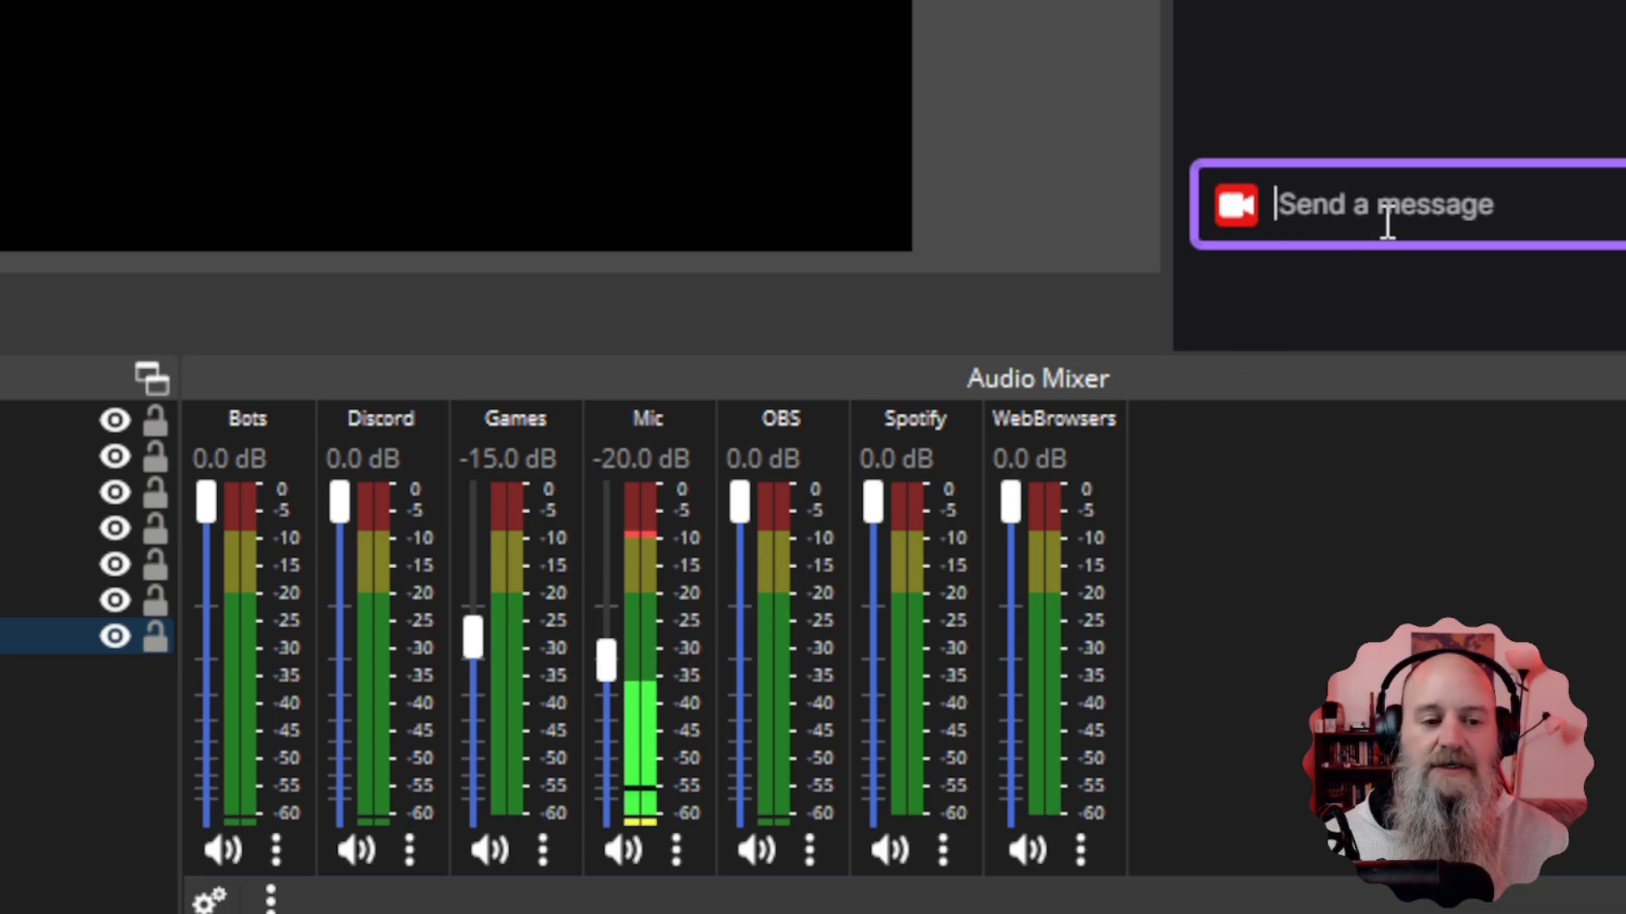
text(!vol Mic -20)
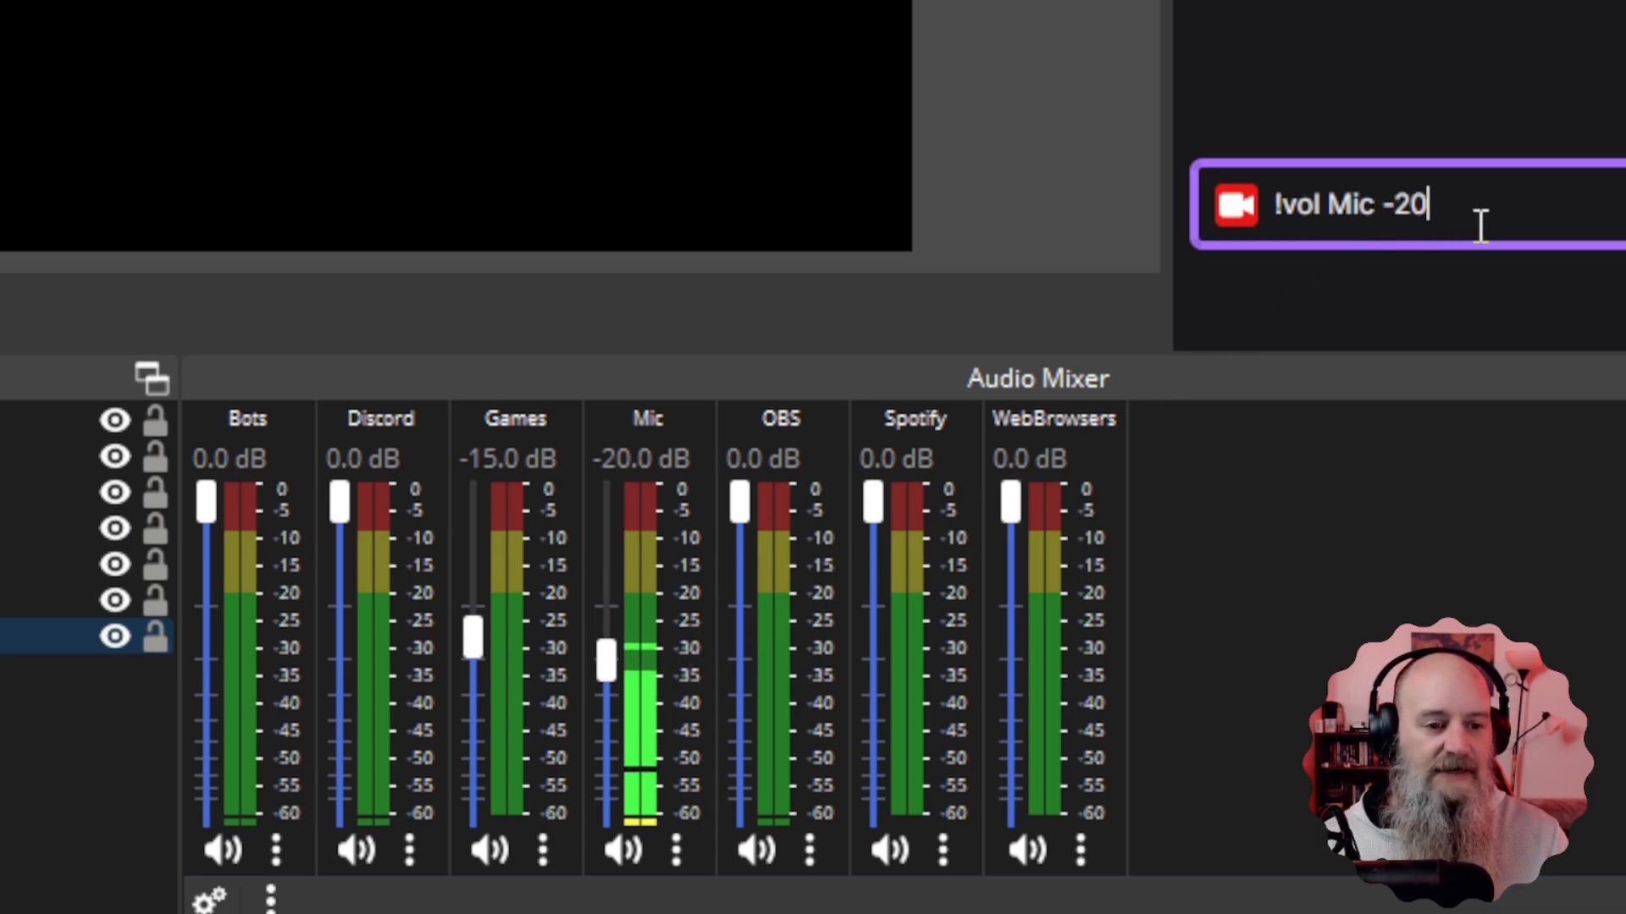
key(BackSpace)
key(BackSpace)
key(BackSpace)
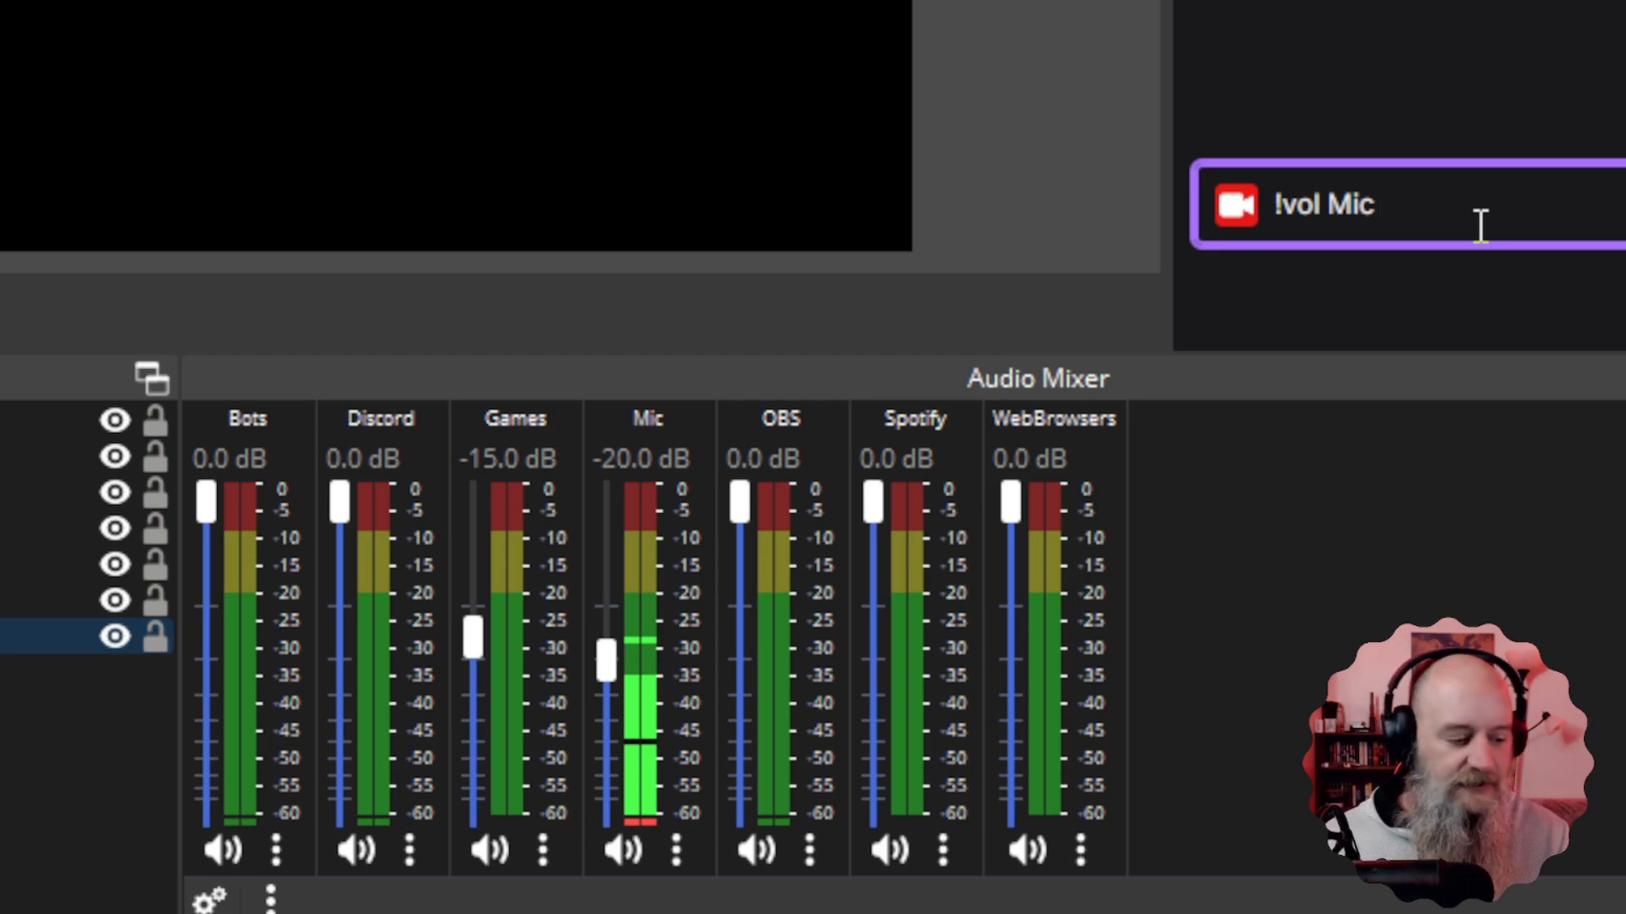
text(+)
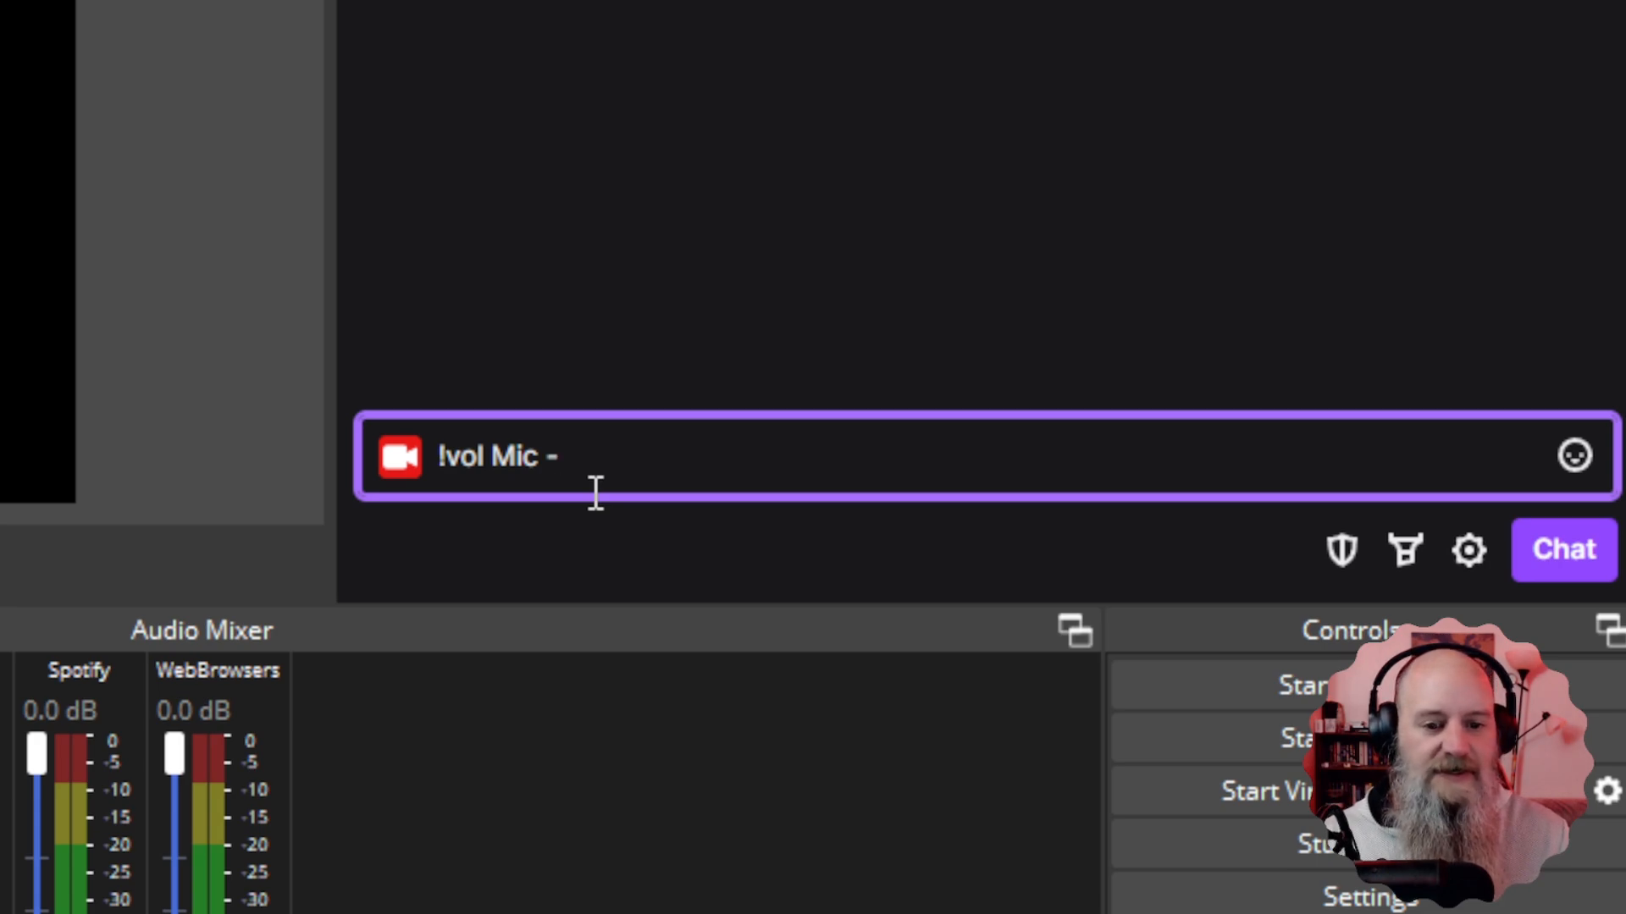
text(10)
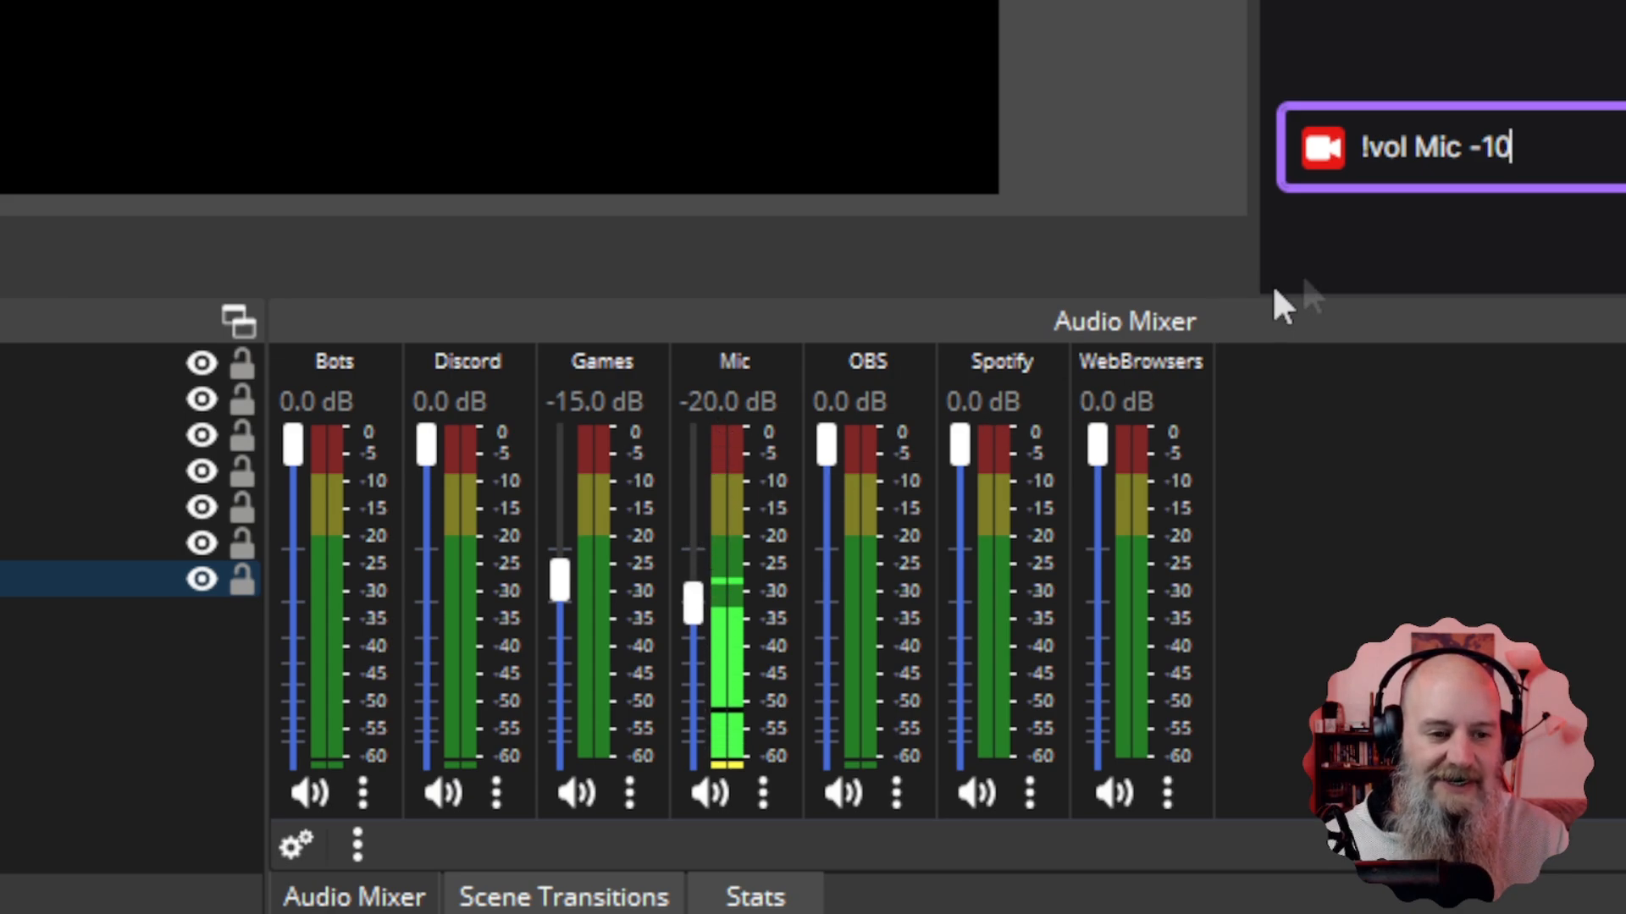
key(Return)
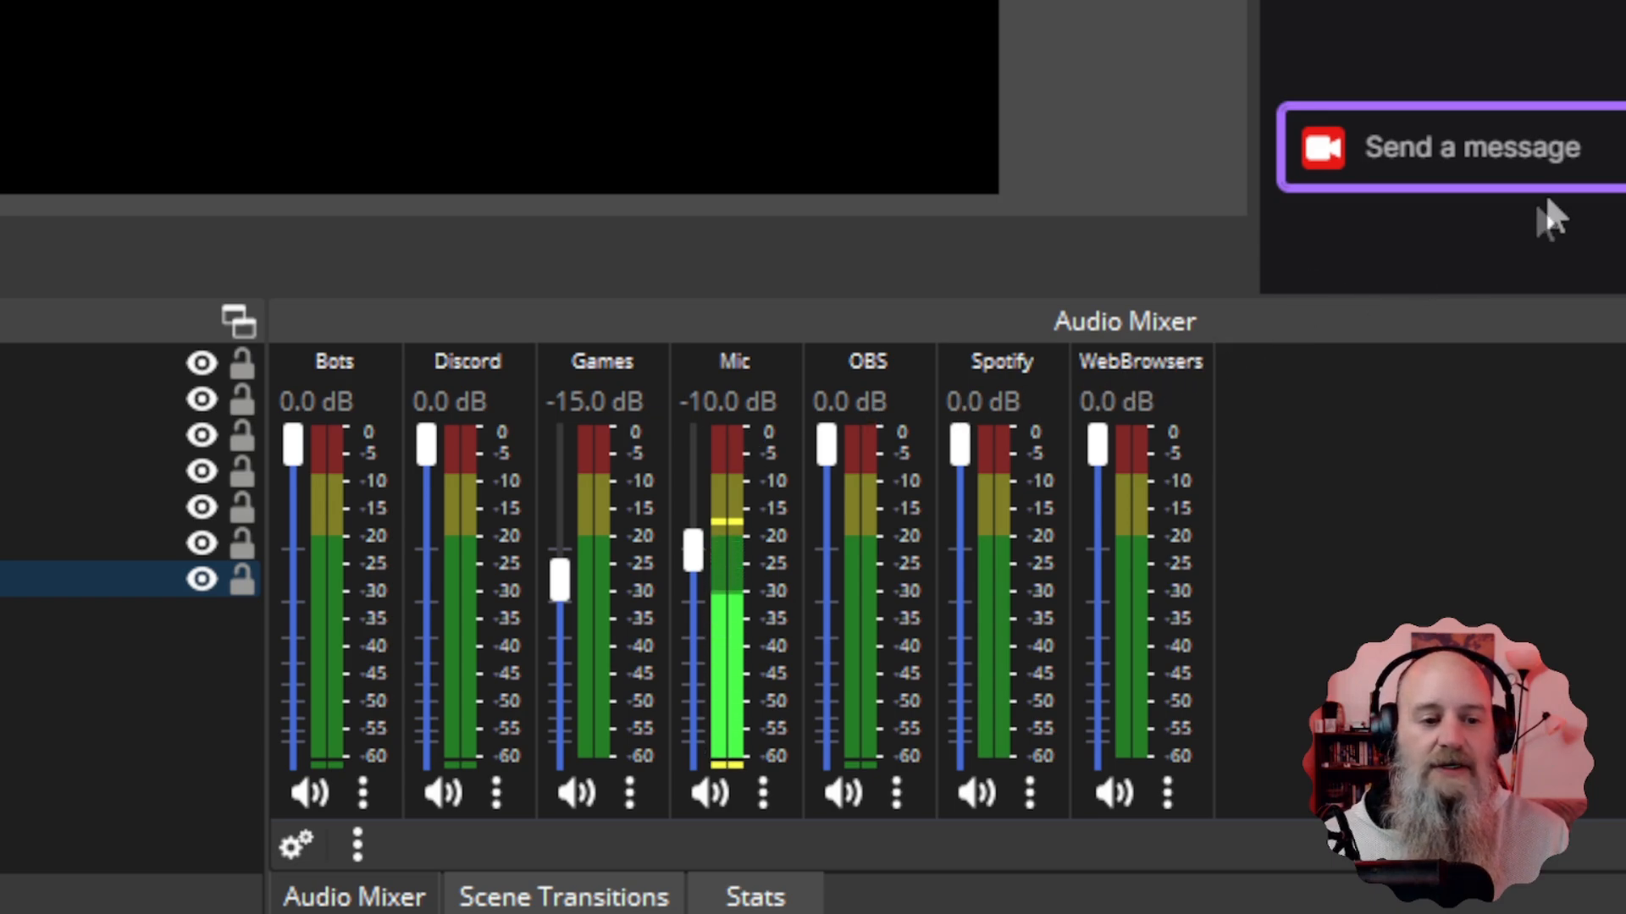
Resend the previous chat message edited to '!vol Mic -3'.
key(Up)
key(BackSpace)
key(BackSpace)
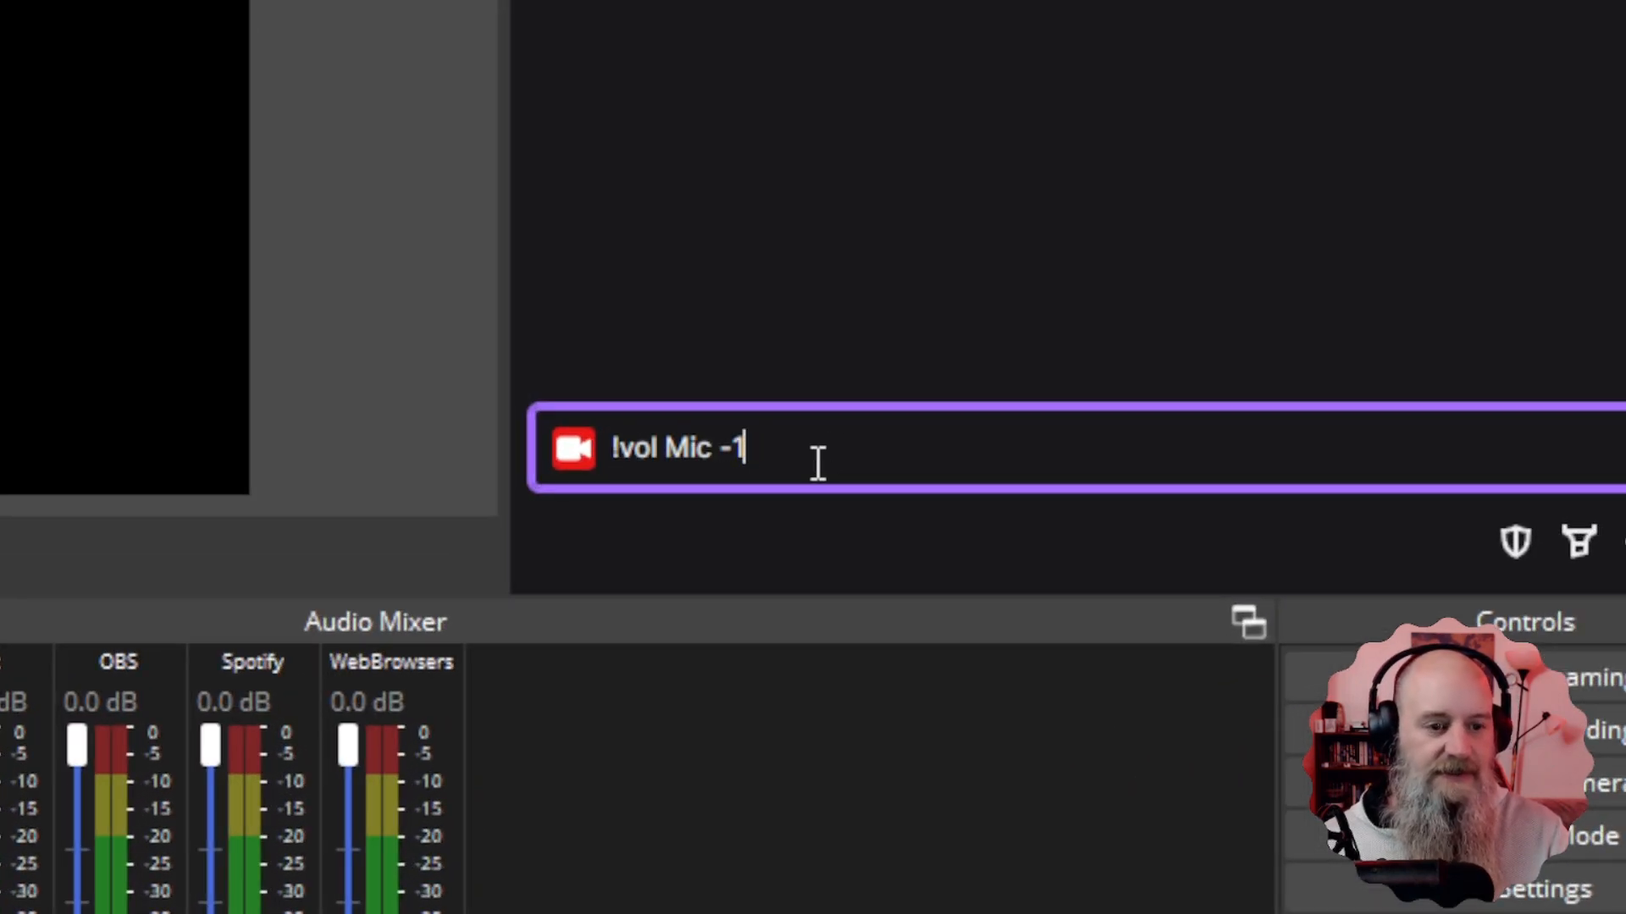
text(3)
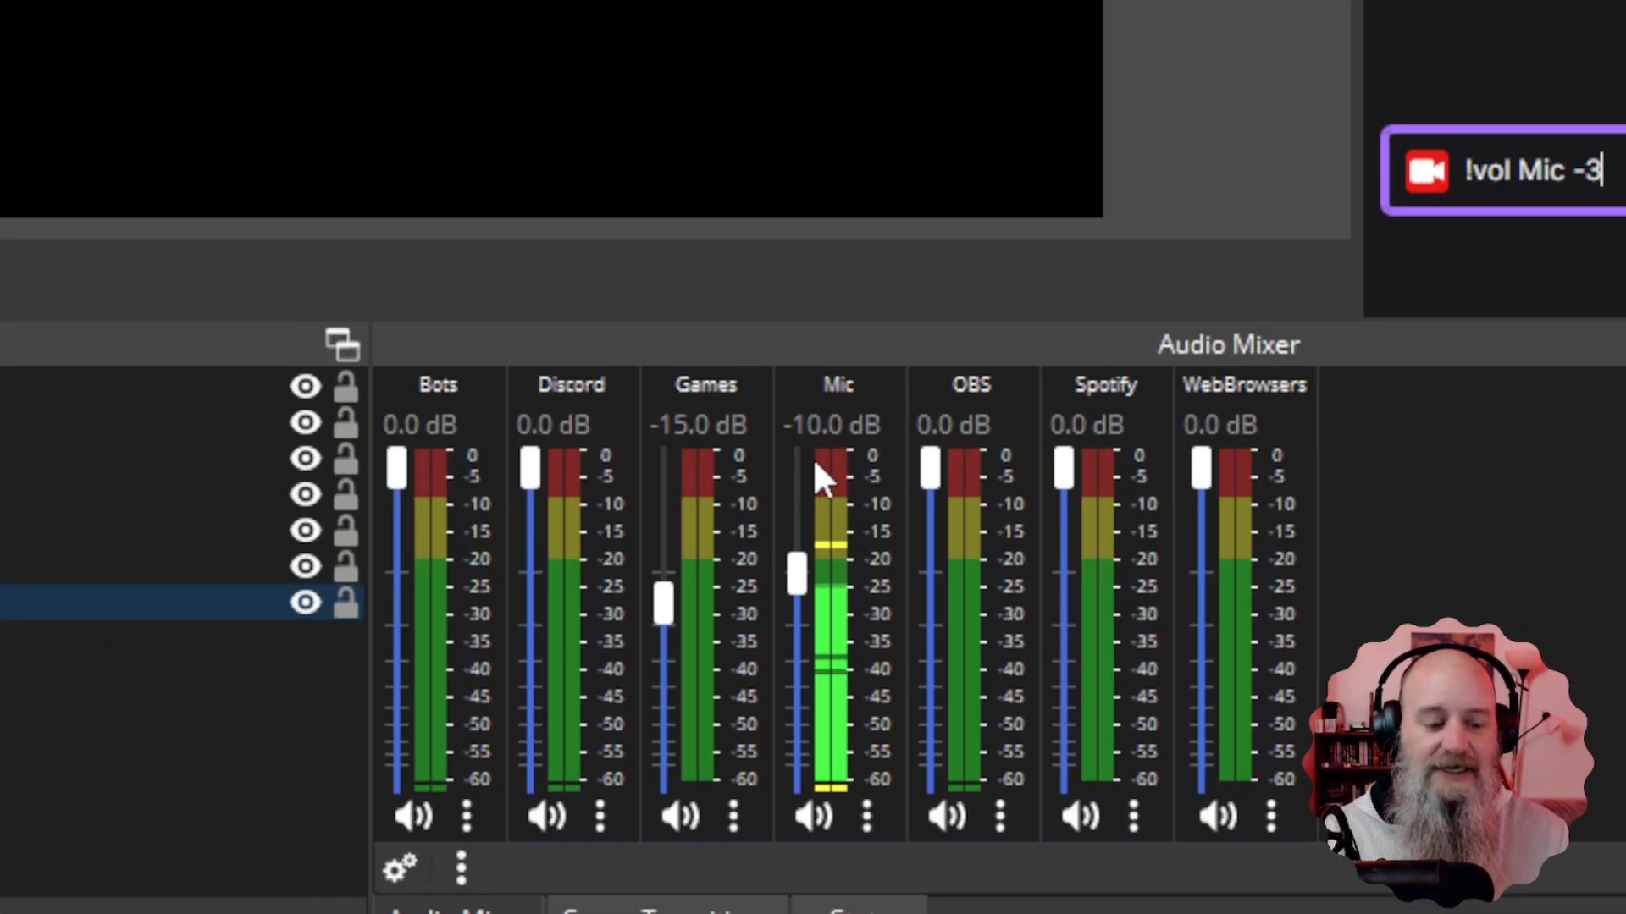
key(Return)
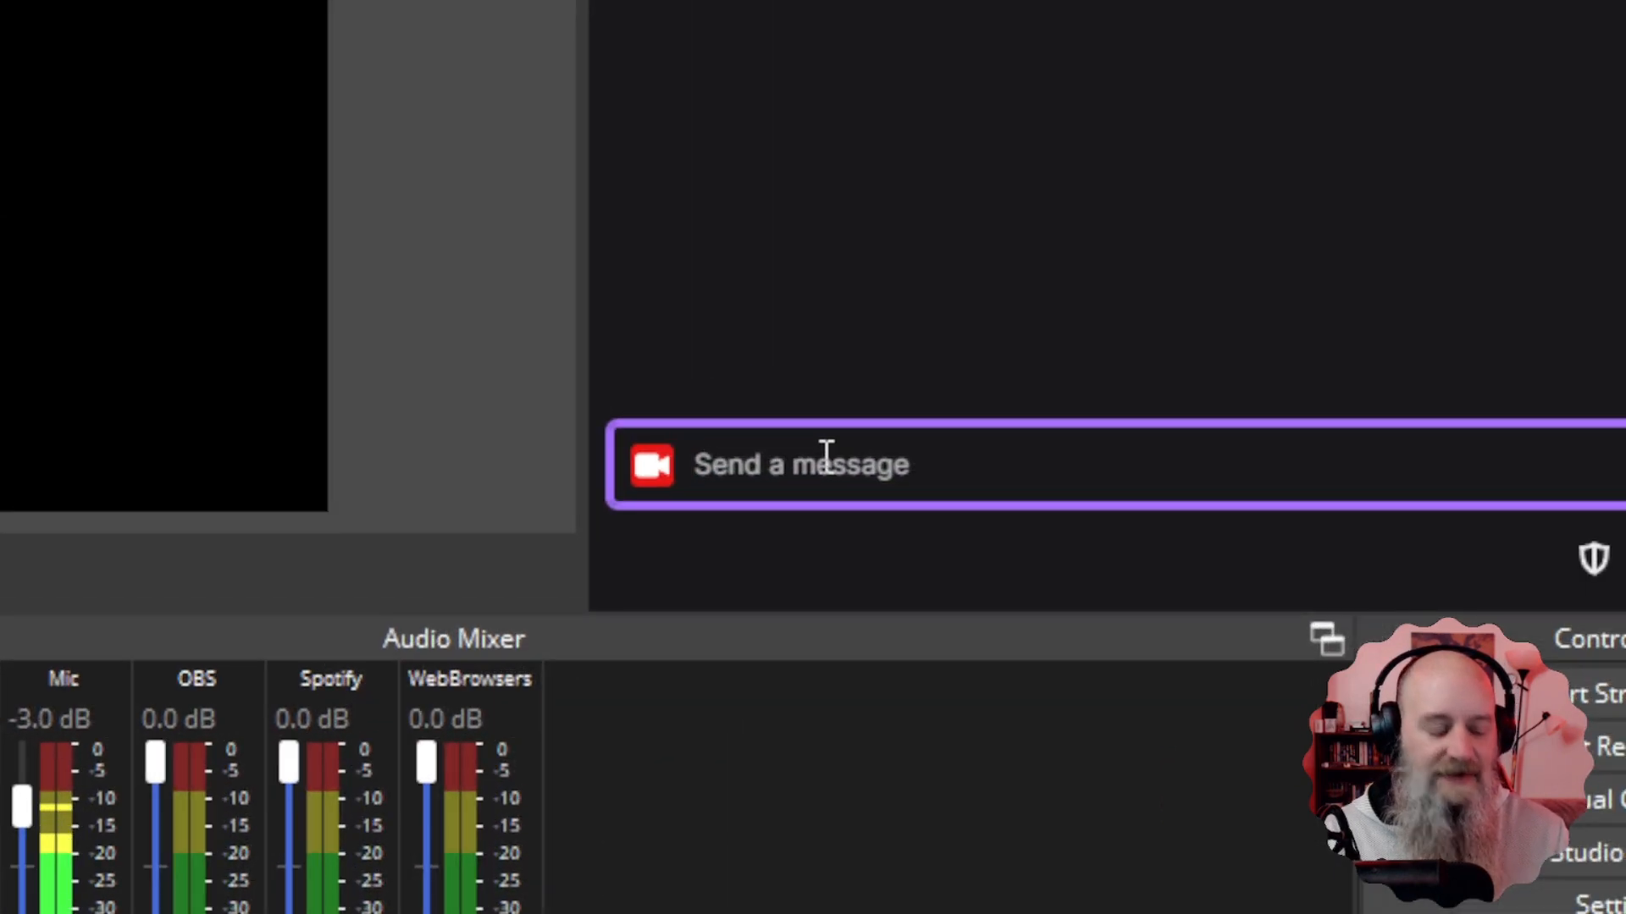
Resend the previous chat message edited to '!vol Mic -7'.
key(Up)
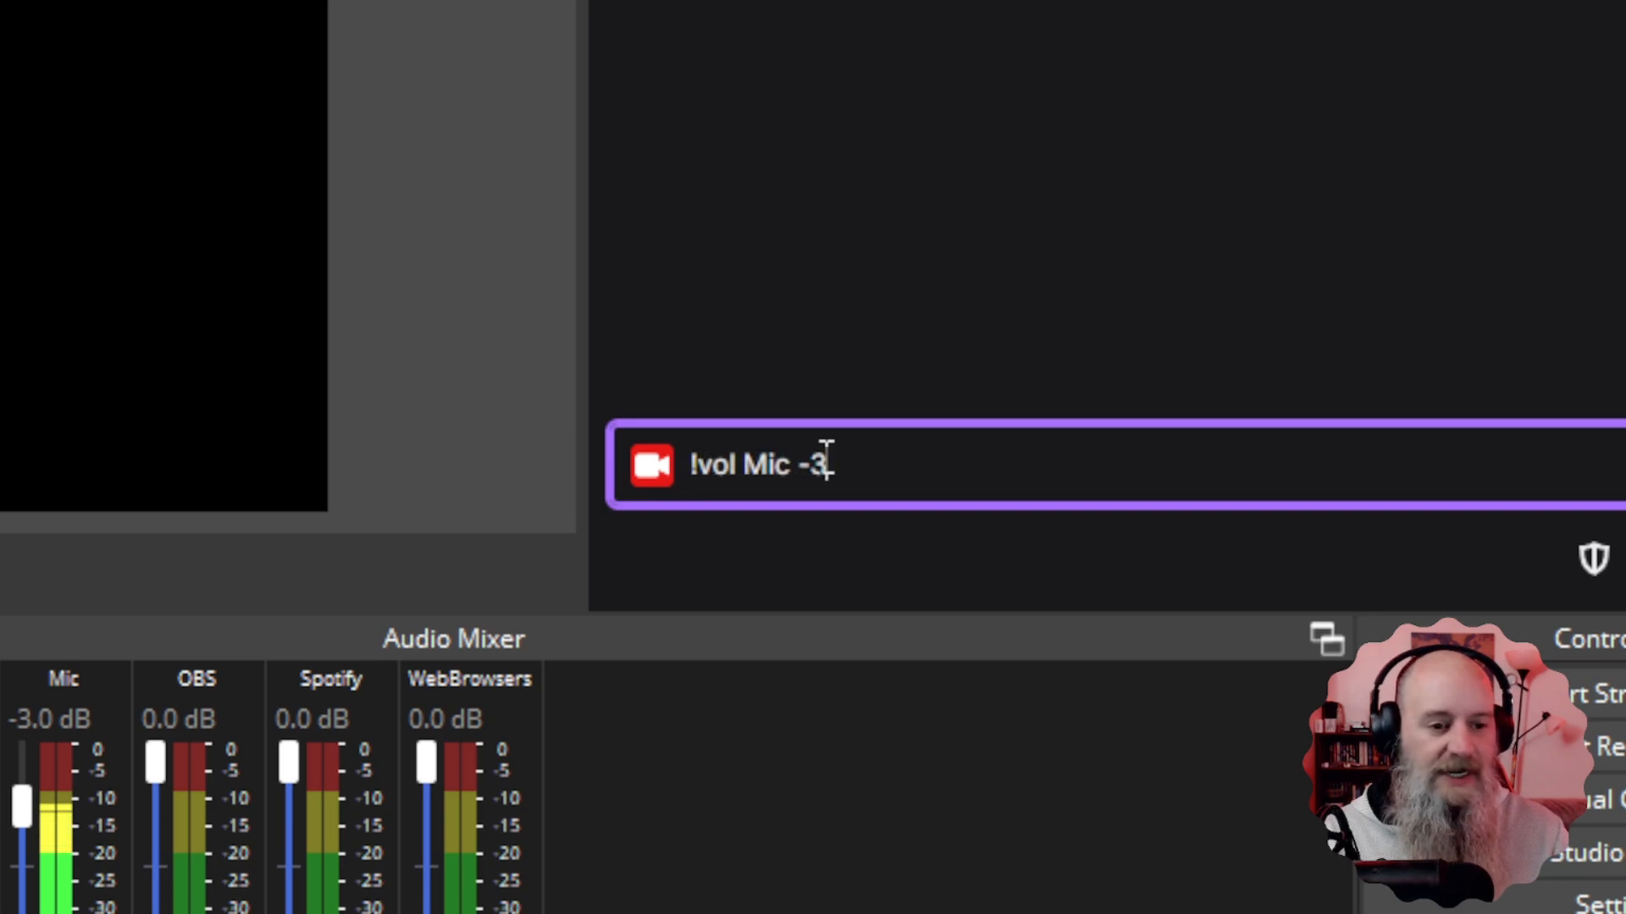
key(BackSpace)
text(7)
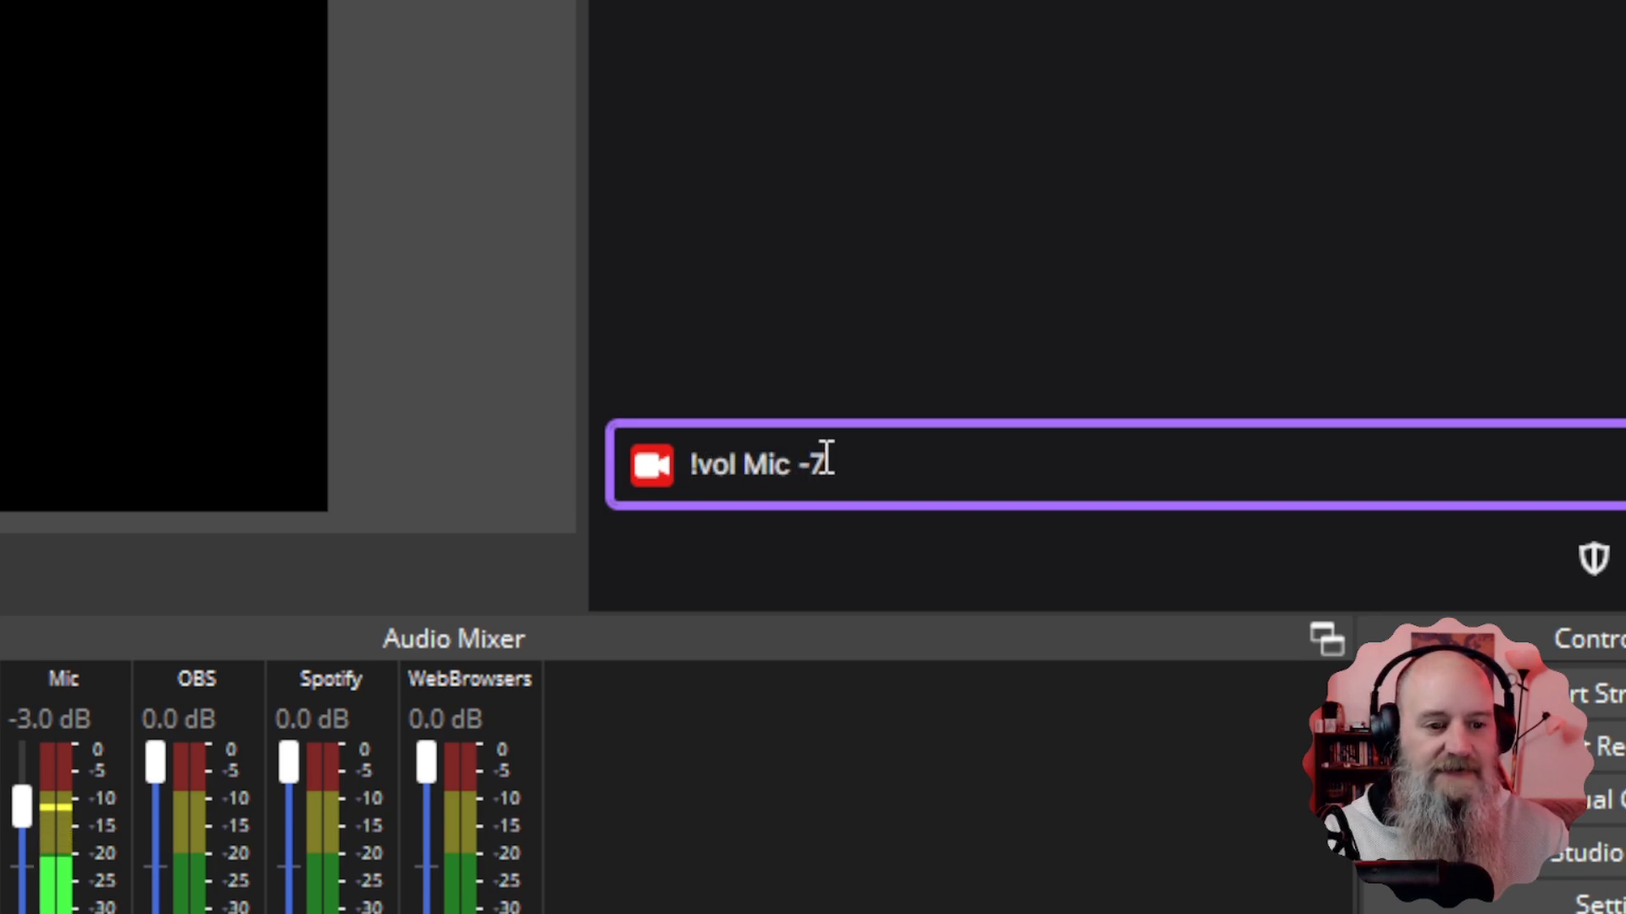
key(Return)
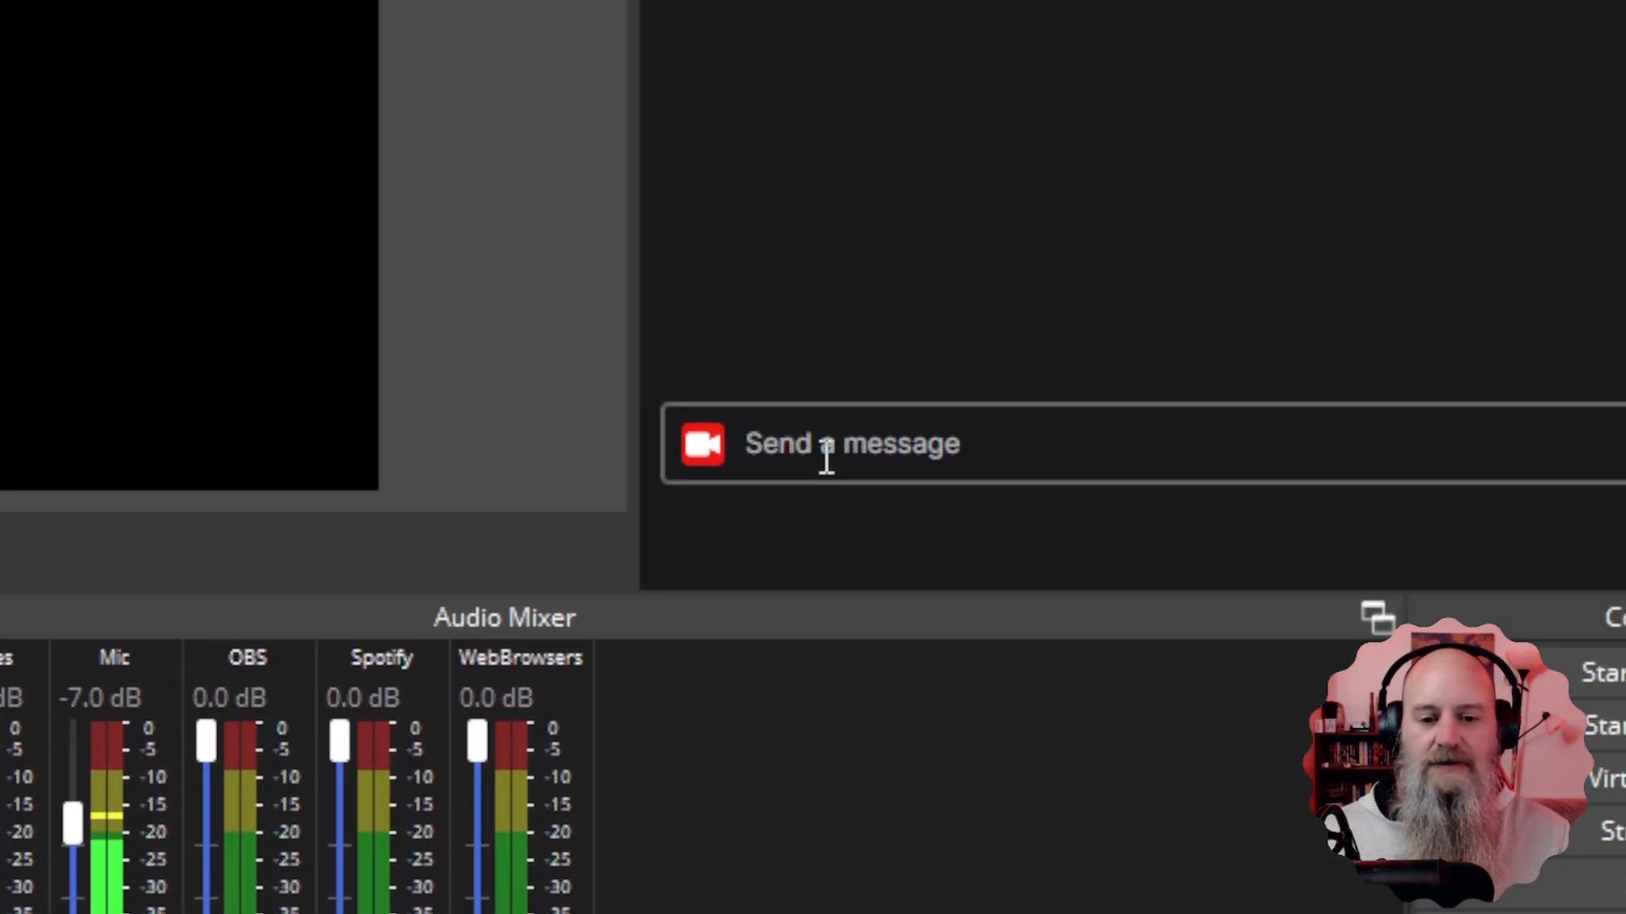
Send '!vol Games -20' in chat to drop the Games fader to -20.0 dB.
click(826, 480)
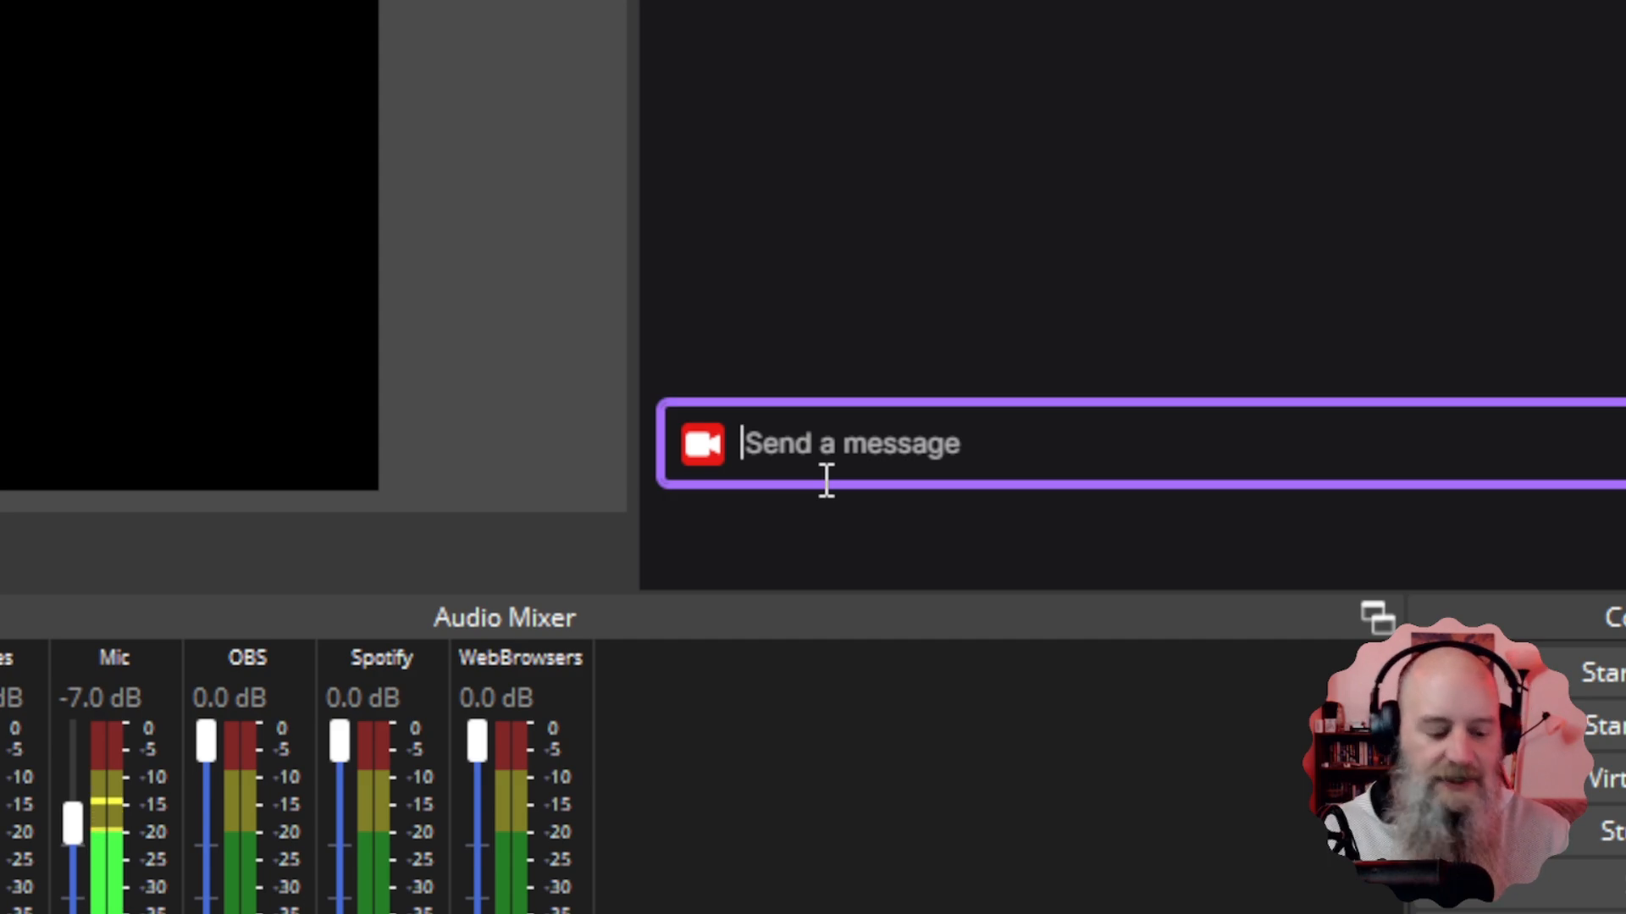
text(!vol Games)
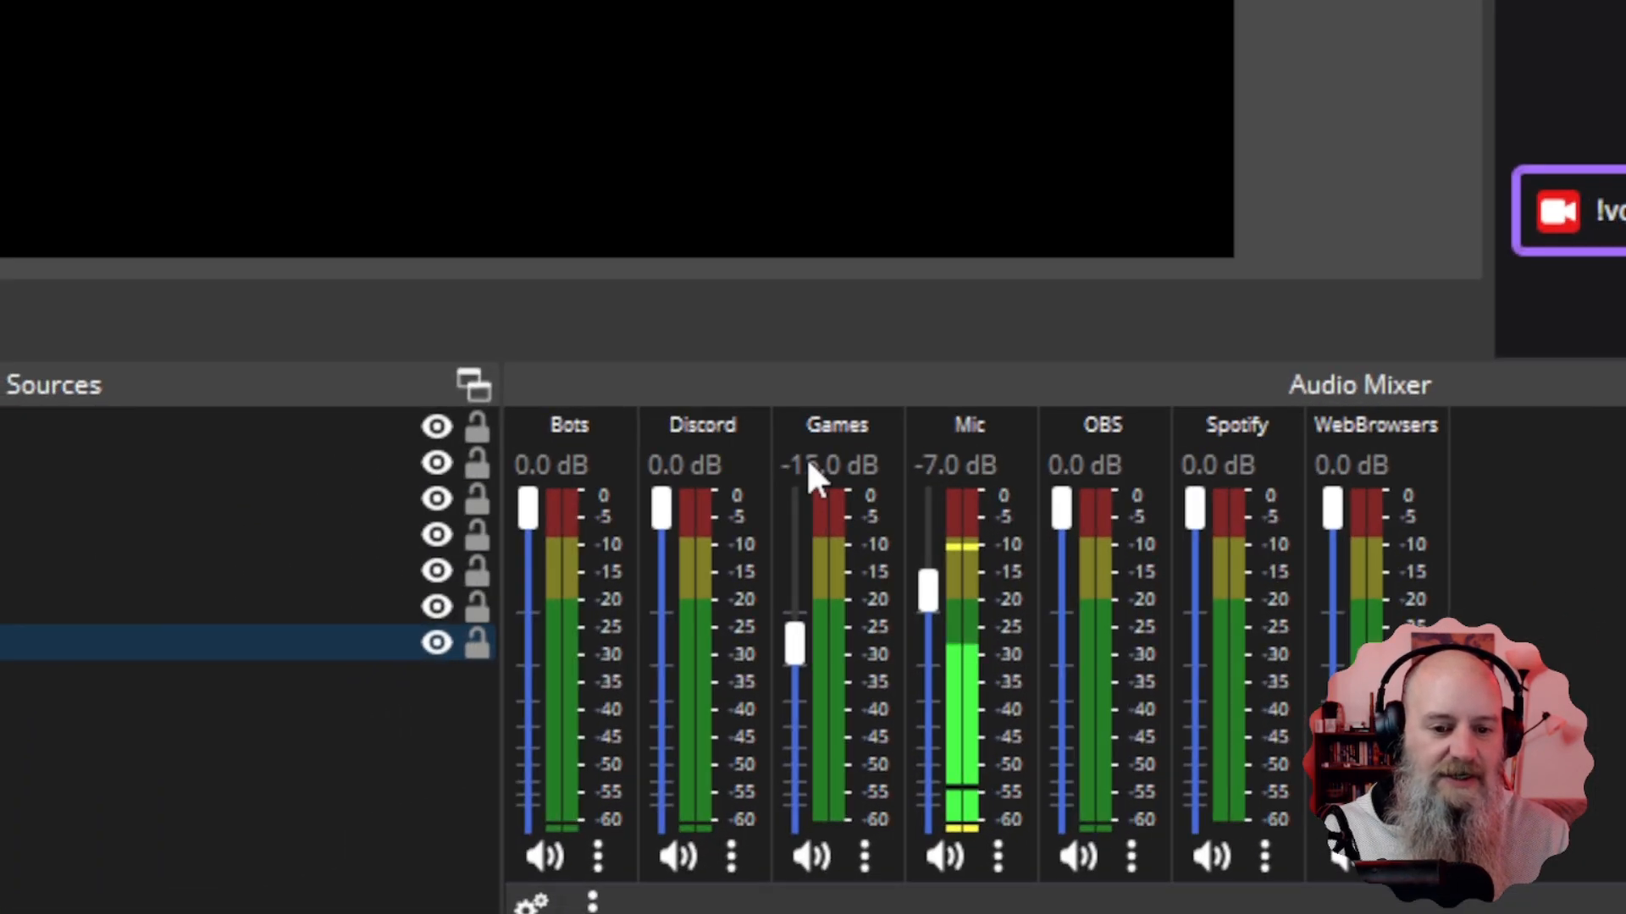
text( -20)
key(Return)
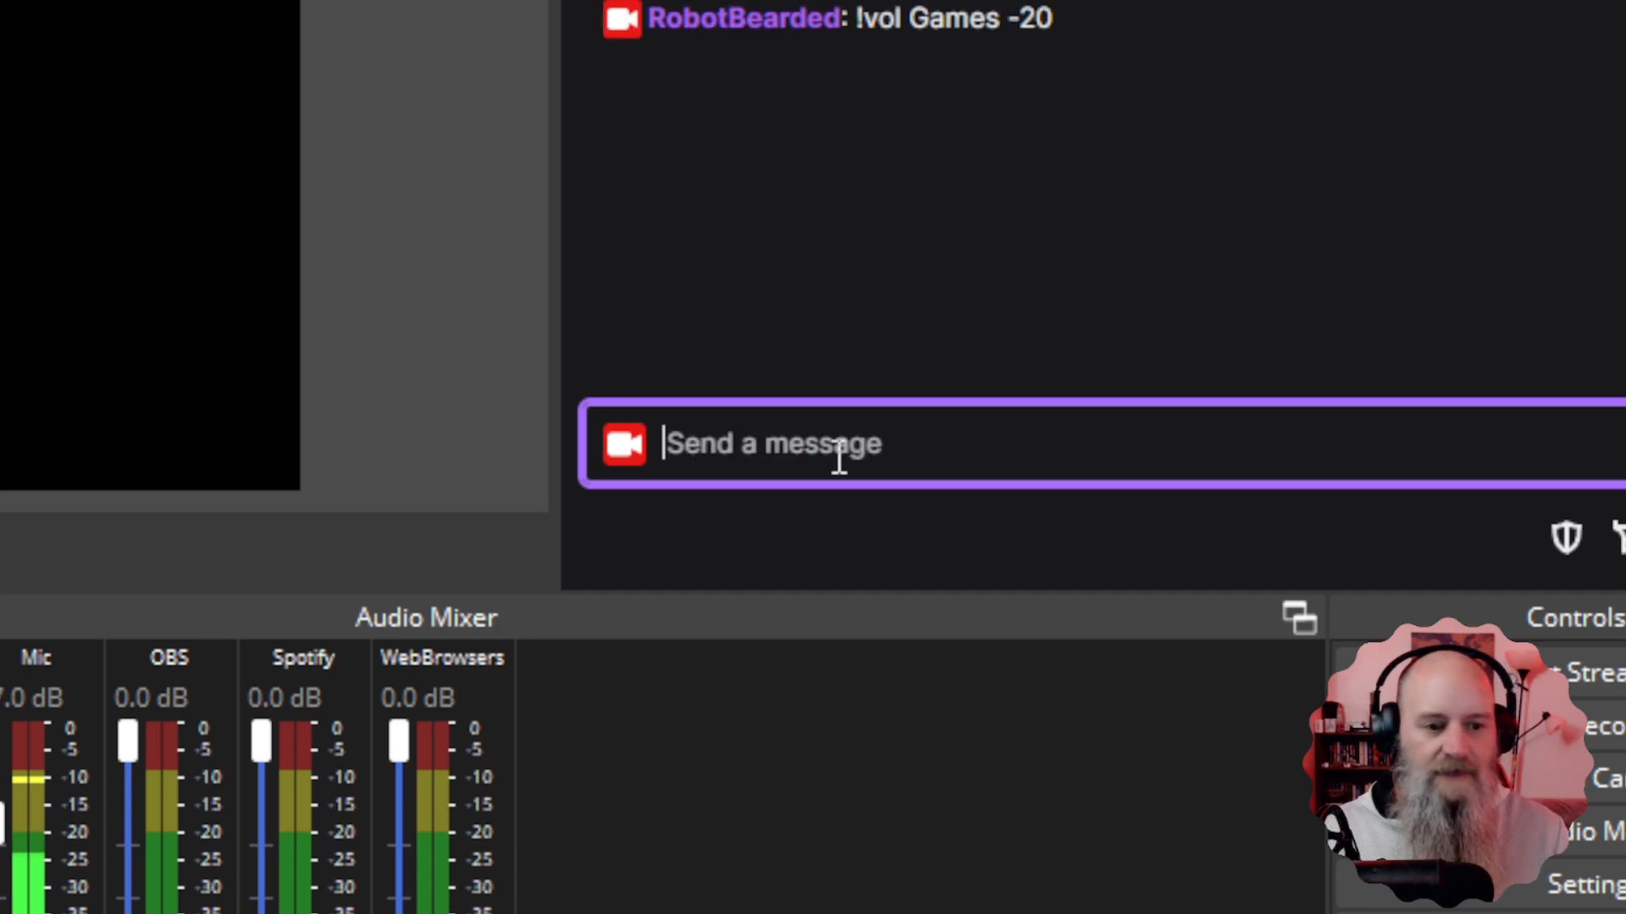